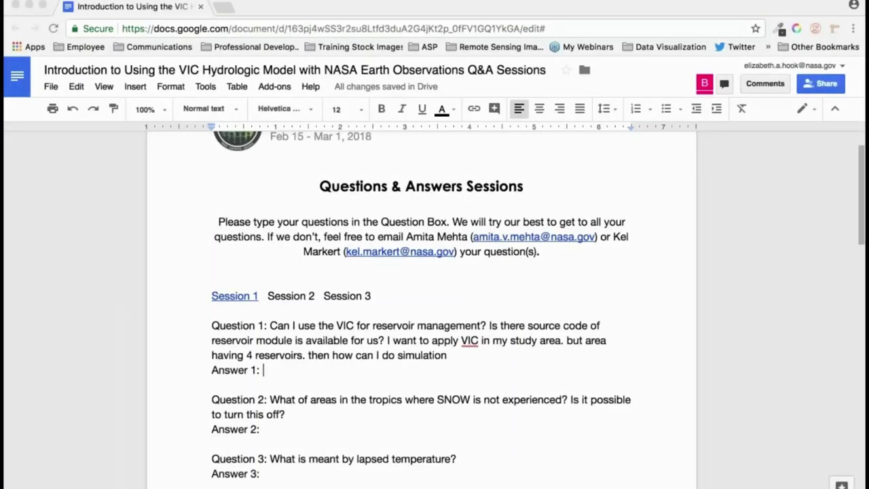
pyautogui.click(328, 368)
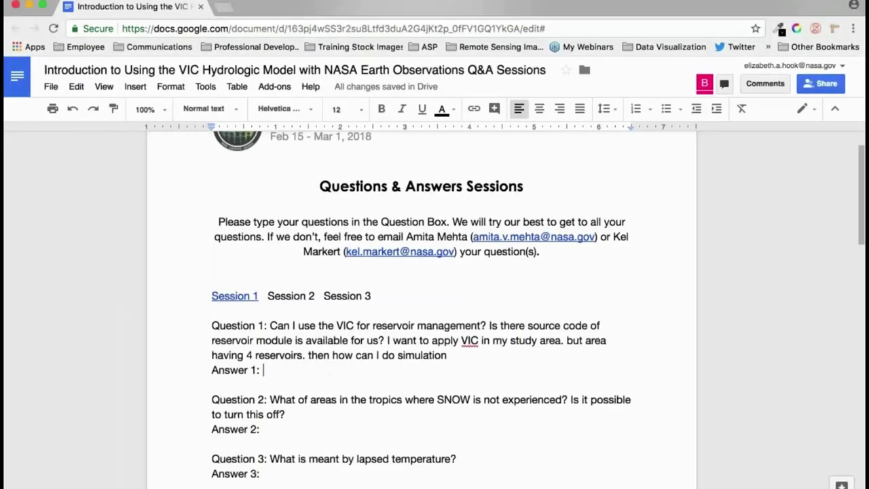
pyautogui.click(313, 372)
pyautogui.scroll(-3, 313, 372)
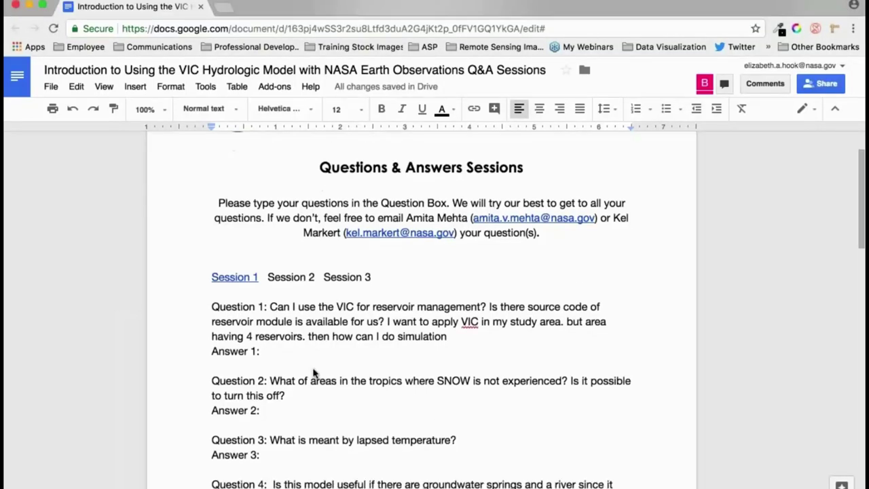
pyautogui.write('Yes - but Kel can')
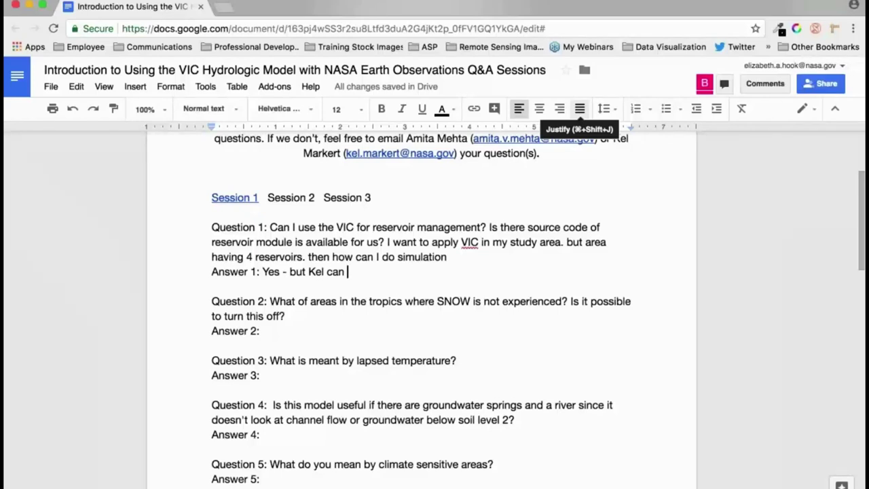
pyautogui.press('BackSpace')
pyautogui.press('BackSpace')
pyautogui.press('BackSpace')
pyautogui.press('BackSpace')
pyautogui.press('BackSpace')
pyautogui.press('BackSpace')
pyautogui.press('BackSpace')
pyautogui.press('BackSpace')
pyautogui.press('BackSpace')
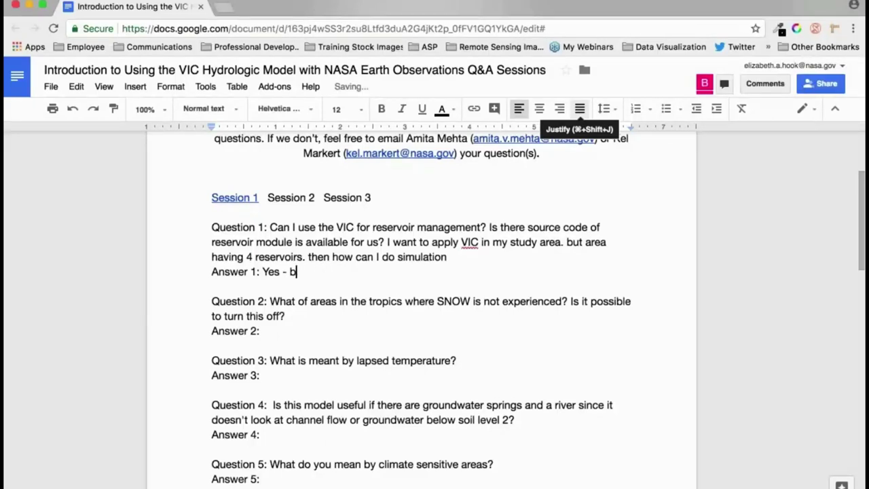
pyautogui.press('BackSpace')
pyautogui.press('BackSpace')
pyautogui.press('BackSpace')
pyautogui.write('Sho')
pyautogui.press('BackSpace')
pyautogui.press('BackSpace')
pyautogui.press('BackSpace')
# Begin Answer 1 with "Theoretically you can - we didn't touch on this in s1 since the first session was focused on a brief overview. But".
pyautogui.write('Theoretically ')
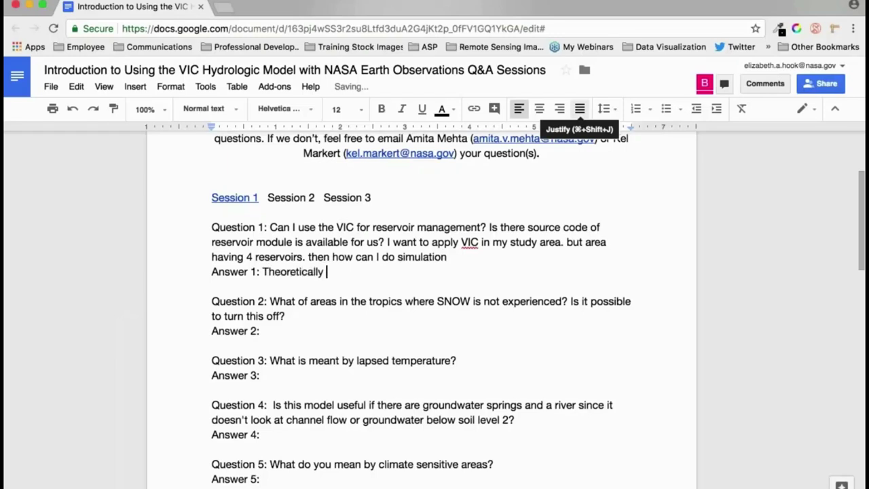
pyautogui.write("you can - we didn't to")
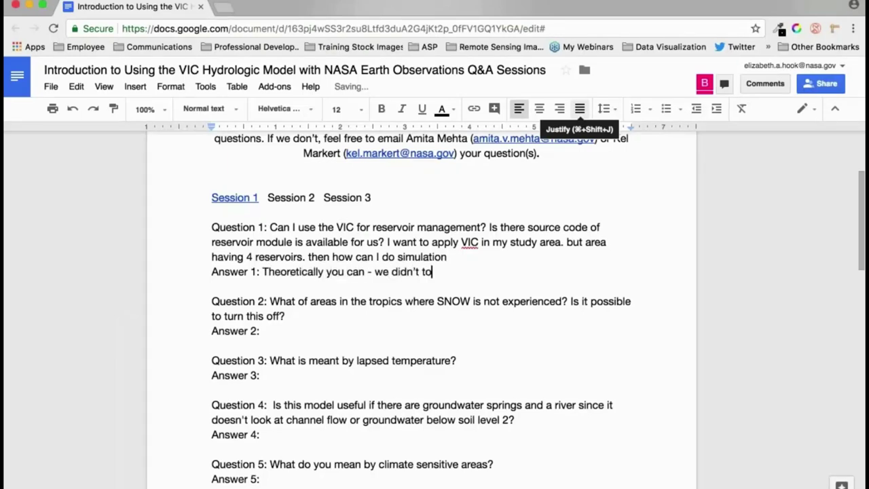
pyautogui.write('uch on this in s1 ')
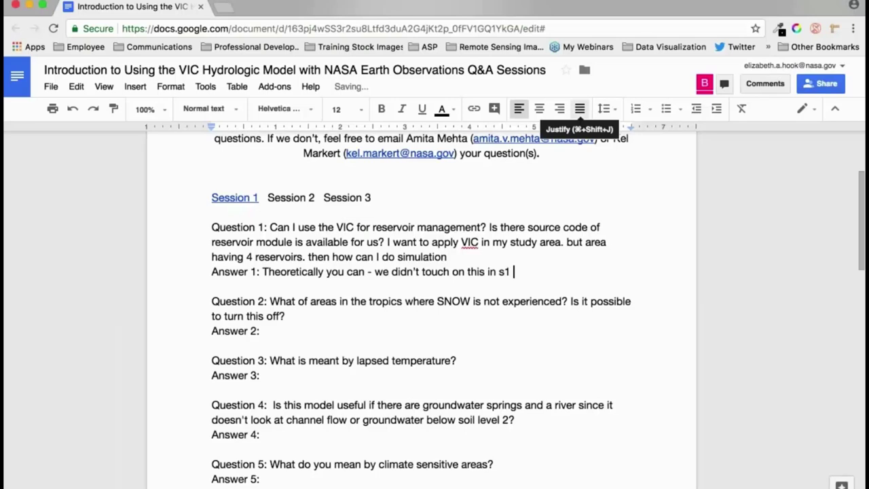
pyautogui.write('since the first session')
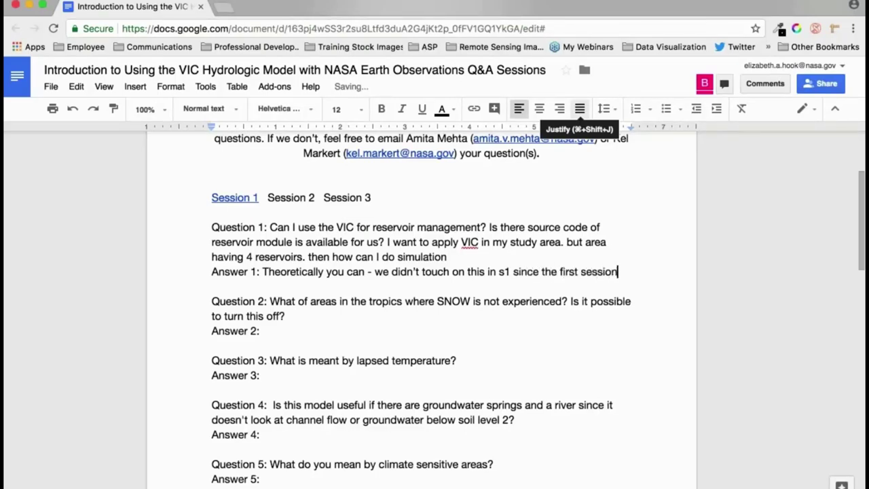
pyautogui.write(' w')
pyautogui.write('as focused on a')
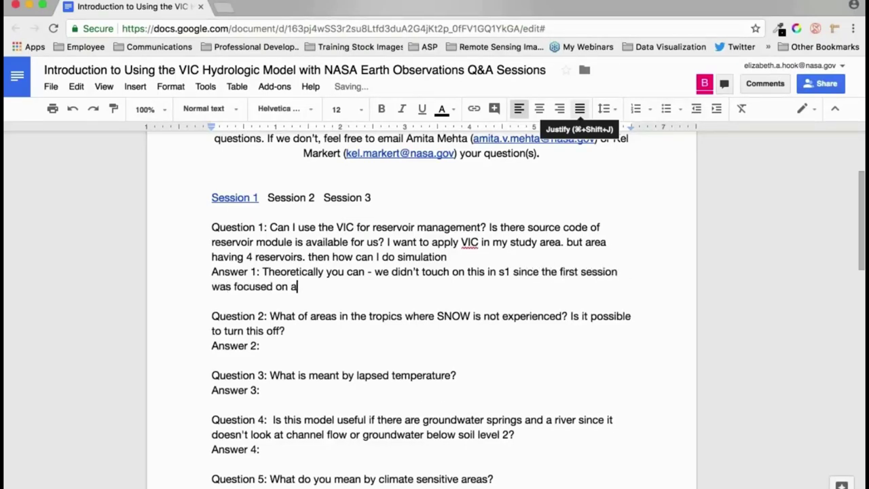
pyautogui.write(' brief overview. But ')
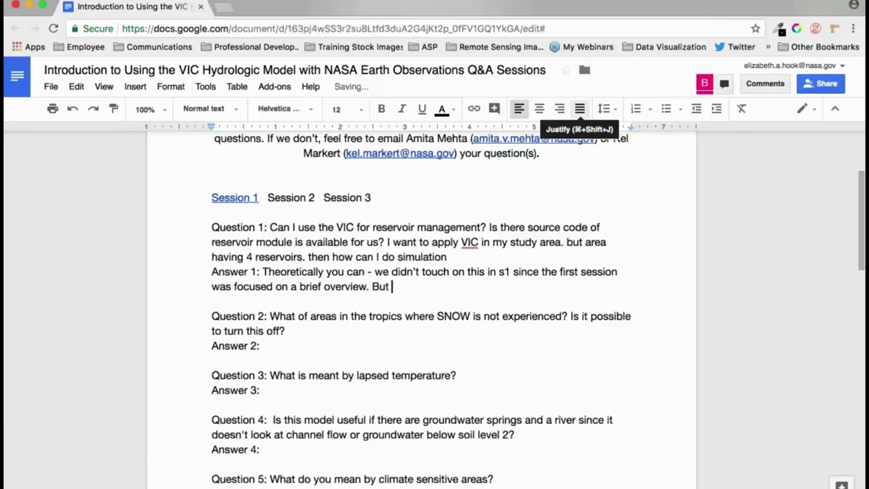
# Continue Answer 1 with "you can specify lakes and wetlands within the model. This is a little more advanced topics within the model since it takes more".
pyautogui.write('you can specify la')
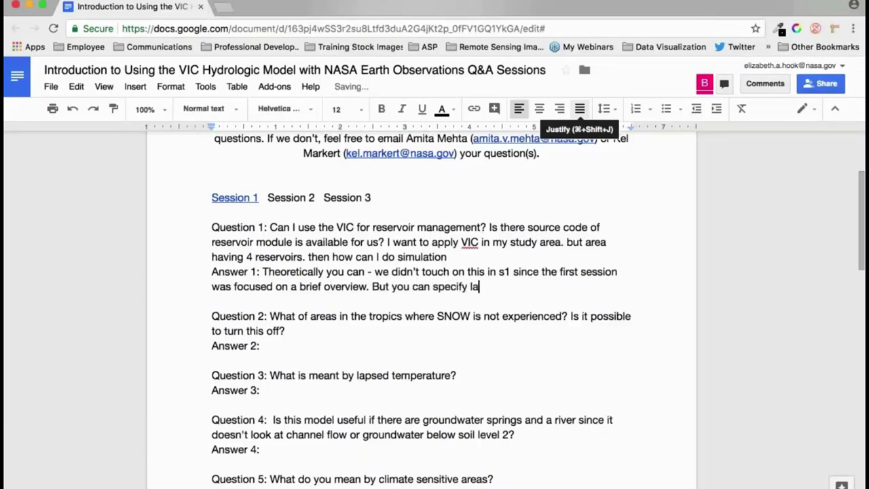
pyautogui.write('kes and wetlands within')
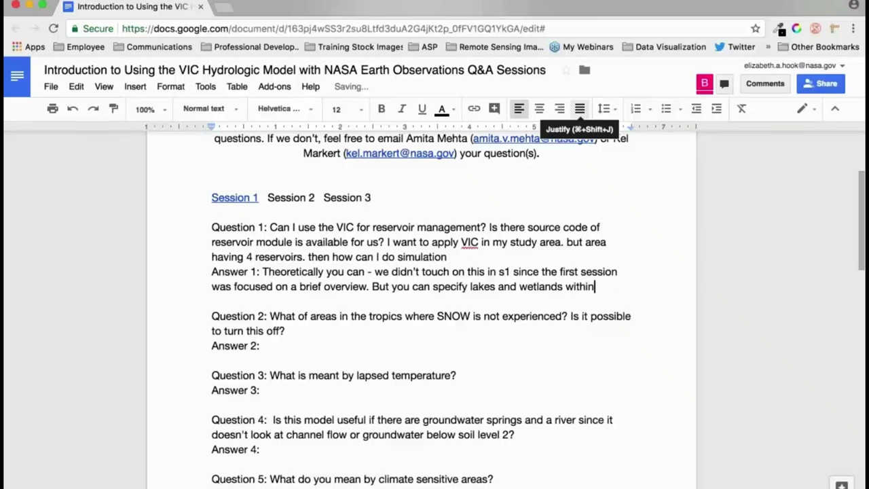
pyautogui.write(' the model. This is al')
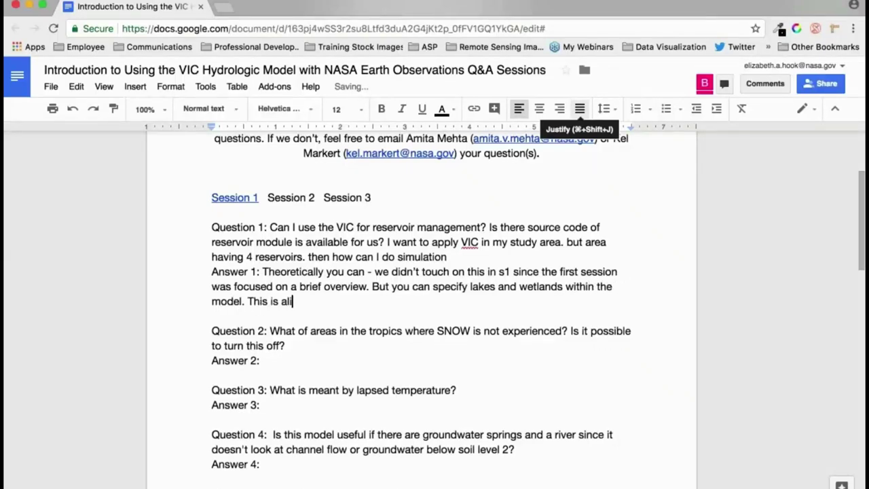
pyautogui.write('ittle more advanced')
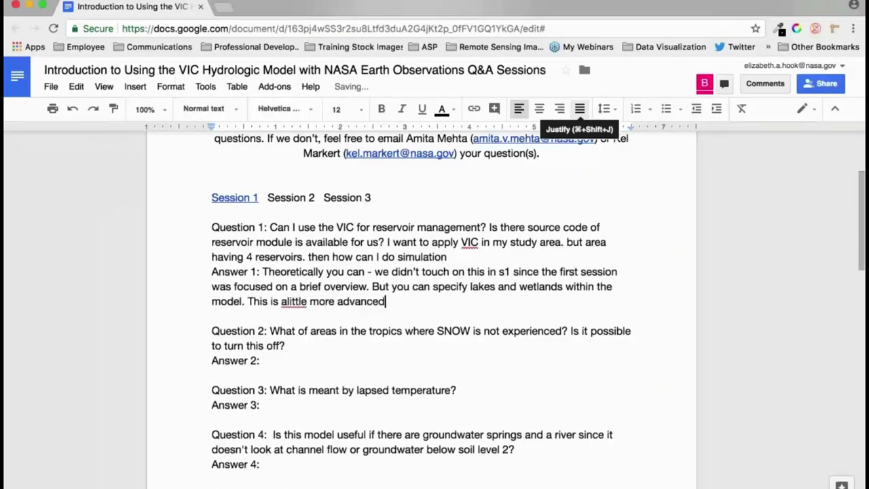
pyautogui.write(' topics within the model ')
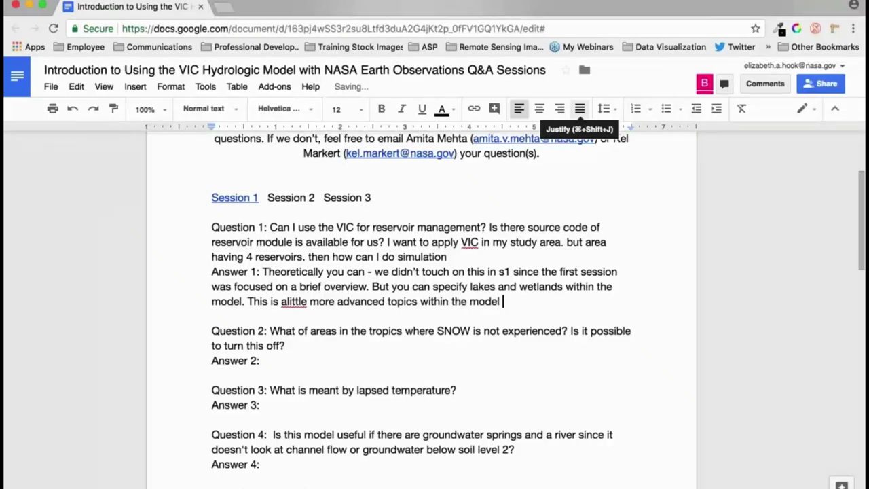
pyautogui.write('since it takes more ')
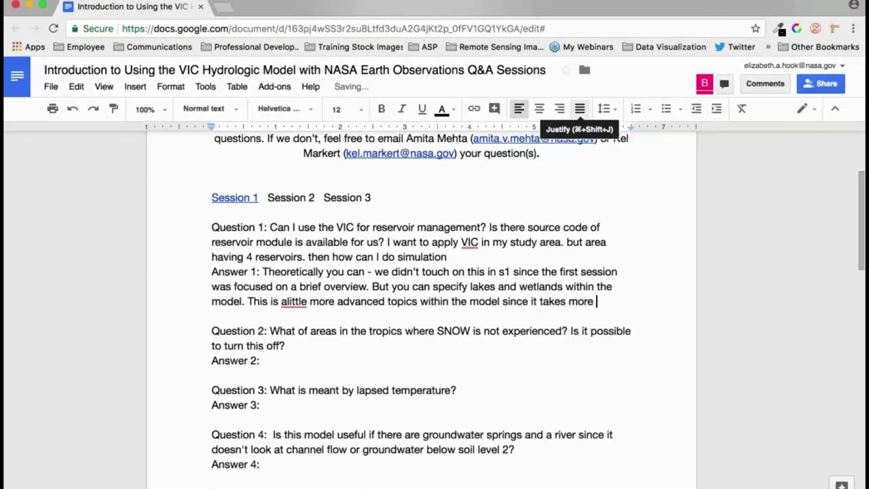
# Continue Answer 1 with "... it was added in as someone of a more - a follow on development to the original model. Yes, you can".
pyautogui.write('... it was added in')
pyautogui.write(' as someone of a more ')
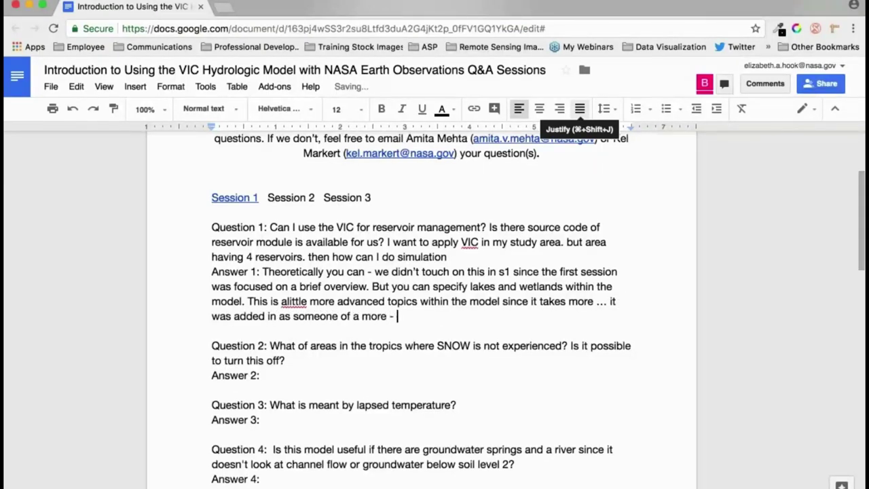
pyautogui.write('- a follow on de')
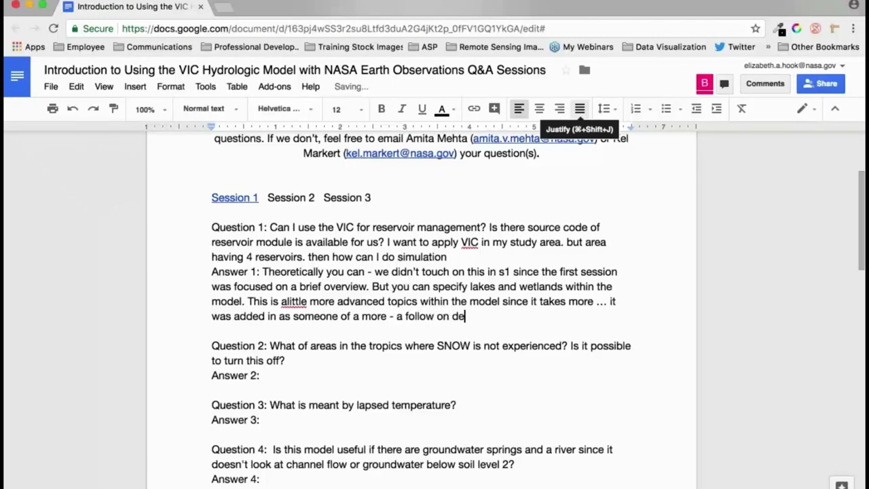
pyautogui.write('velopment to the original ')
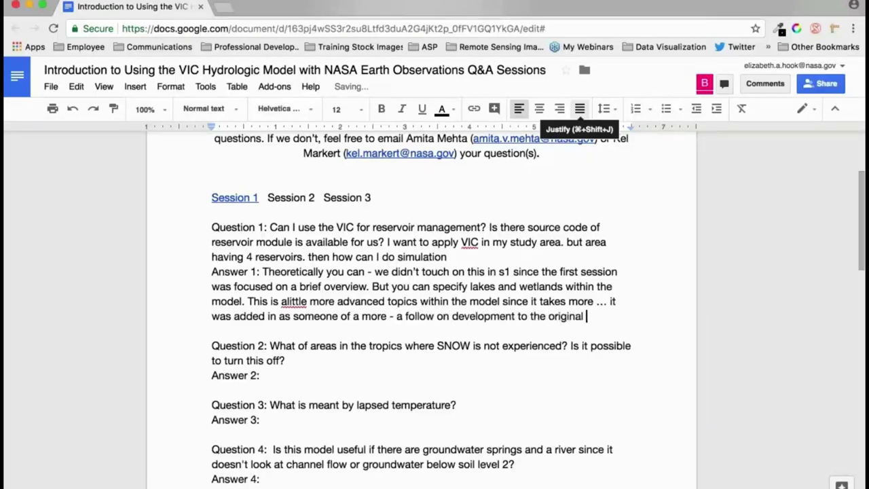
pyautogui.write('model. Yes, you can u')
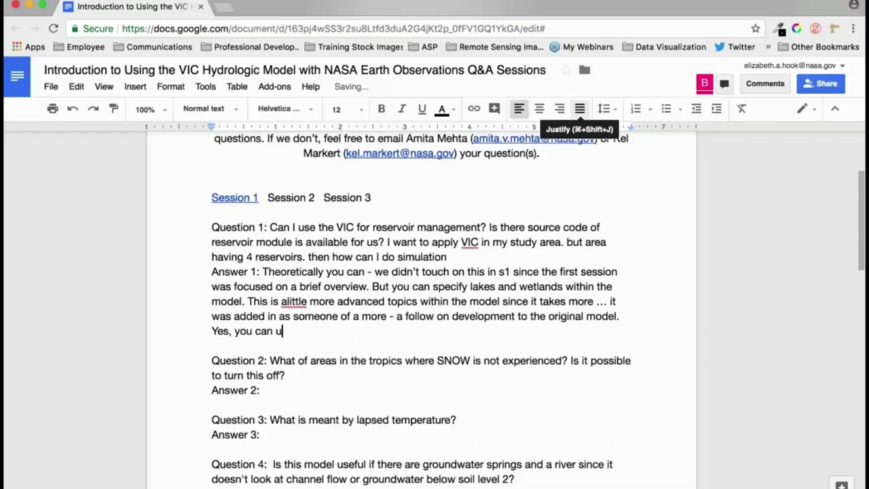
# Continue Answer 1 with "use it for reservoir management and there are plenty of papers that use VIC model streamflow as input".
pyautogui.write('se it for reservo')
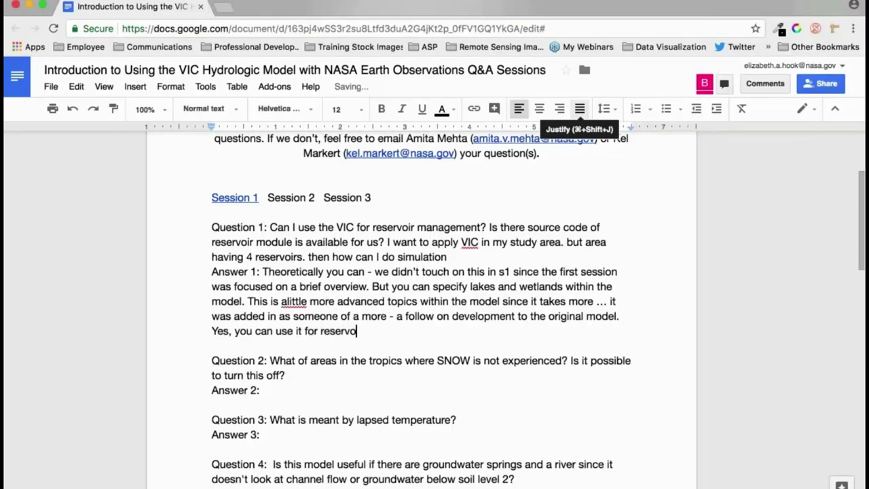
pyautogui.write('ir management and there are ')
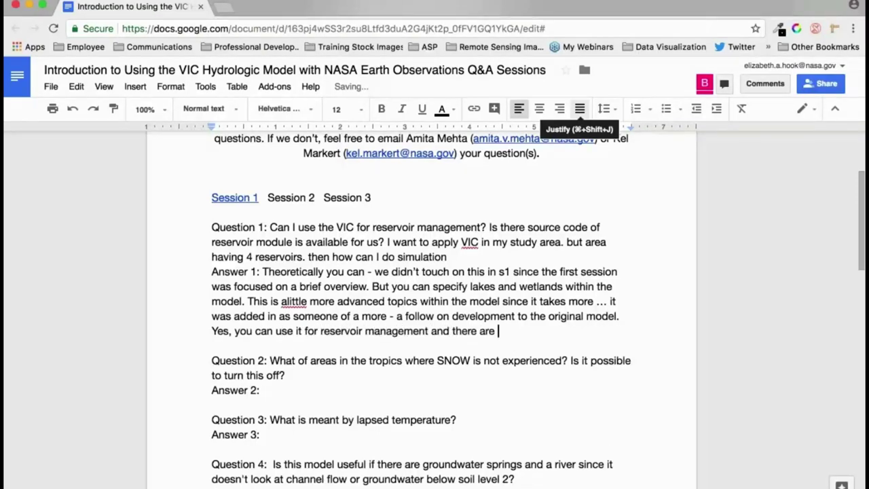
pyautogui.write('plenty of papers that')
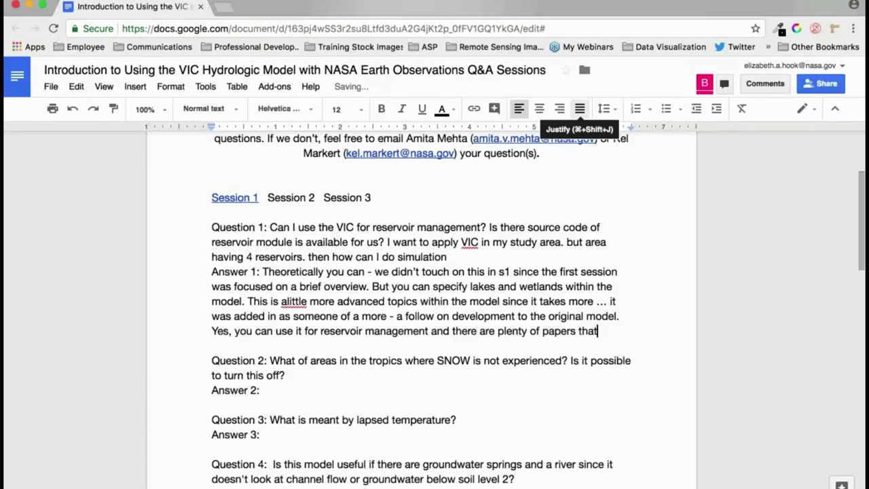
pyautogui.write(' use VIC model stream')
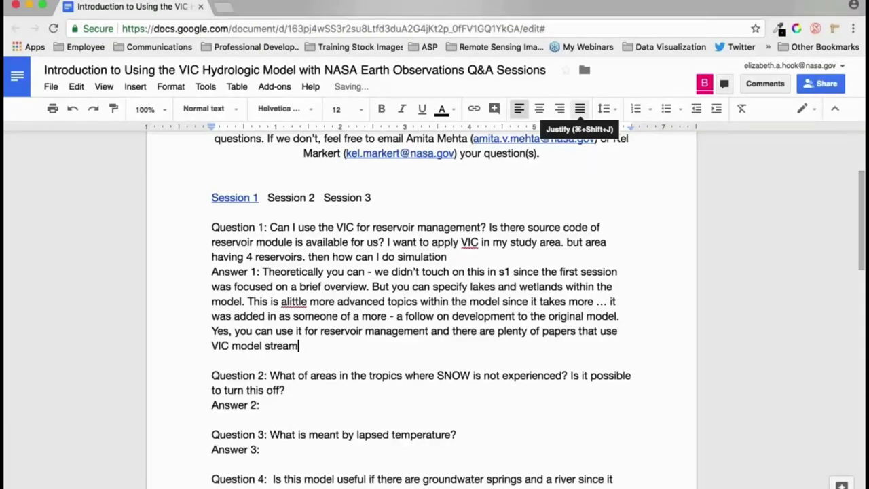
pyautogui.write('flow as input a')
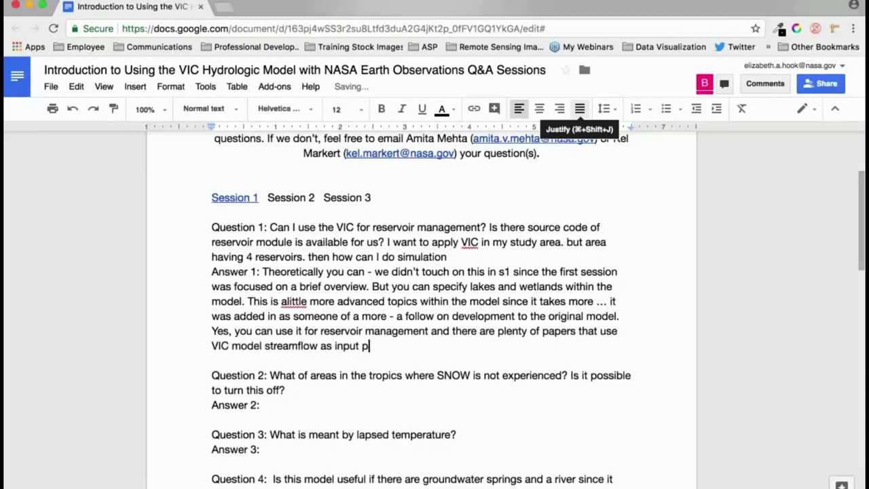
# Finish Answer 1 with "parameters to the reservoir and calculate reservoir change management and everything like that.".
pyautogui.write('arameters to the rev')
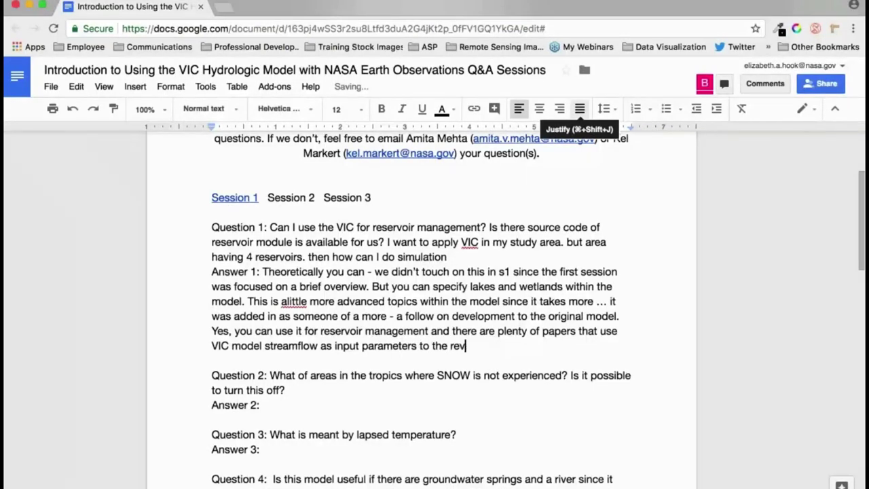
pyautogui.press('BackSpace')
pyautogui.write('servoir and calcu')
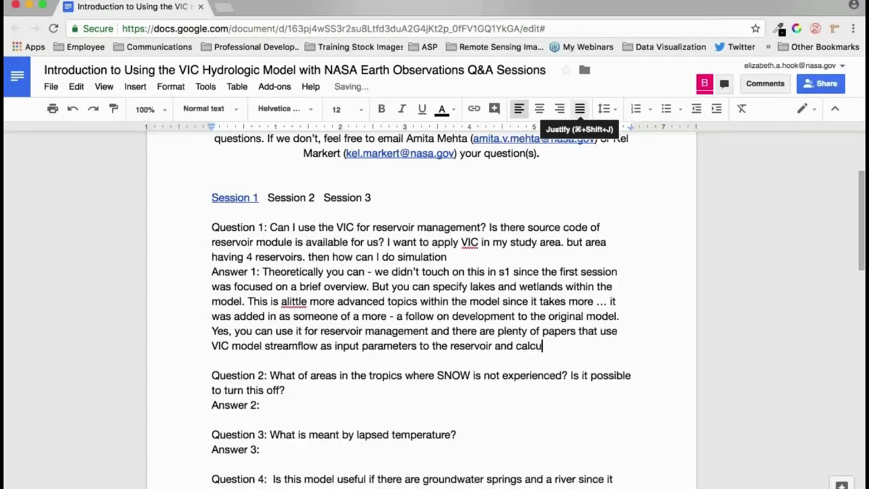
pyautogui.write('late reservoir c')
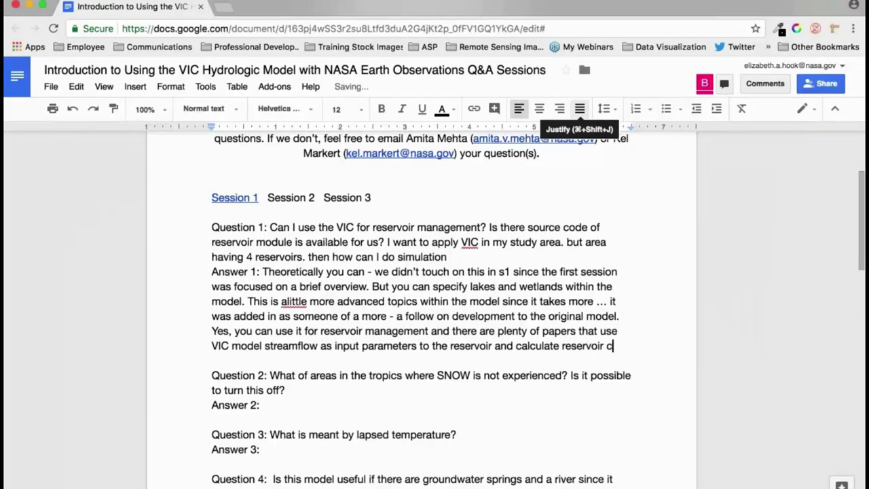
pyautogui.write('hange management and every')
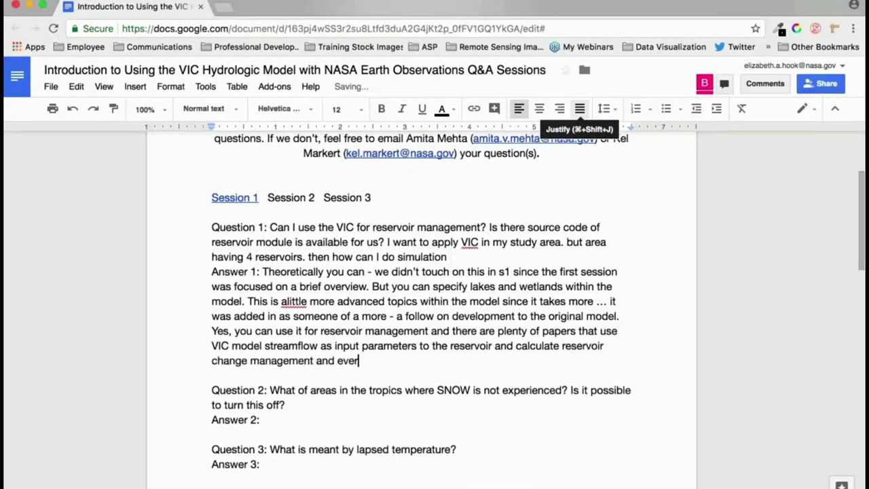
pyautogui.write('thin')
pyautogui.press('BackSpace')
pyautogui.press('BackSpace')
pyautogui.press('BackSpace')
pyautogui.press('BackSpace')
pyautogui.press('BackSpace')
pyautogui.write('ryth')
pyautogui.write('ing like that.')
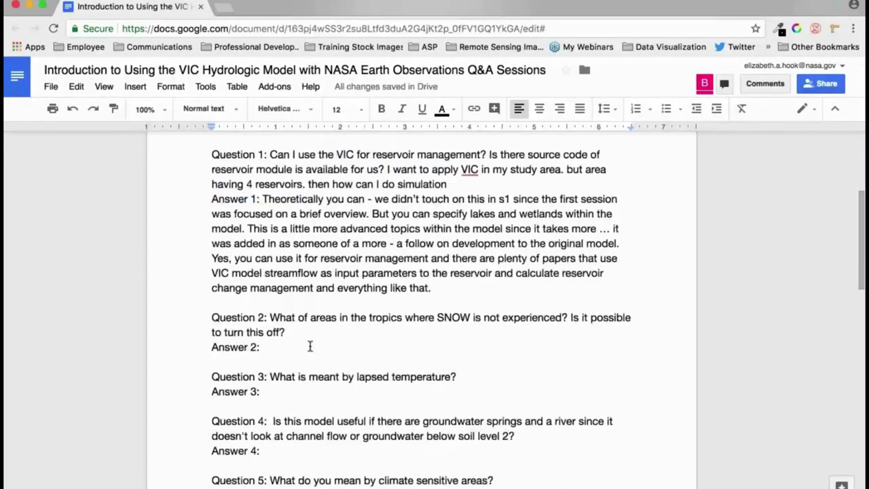
# Begin Answer 2 with "Short answer: no - you can't turn off the snow model.".
pyautogui.click(309, 347)
pyautogui.write('The')
pyautogui.press('BackSpace')
pyautogui.press('BackSpace')
pyautogui.write('Short answer:')
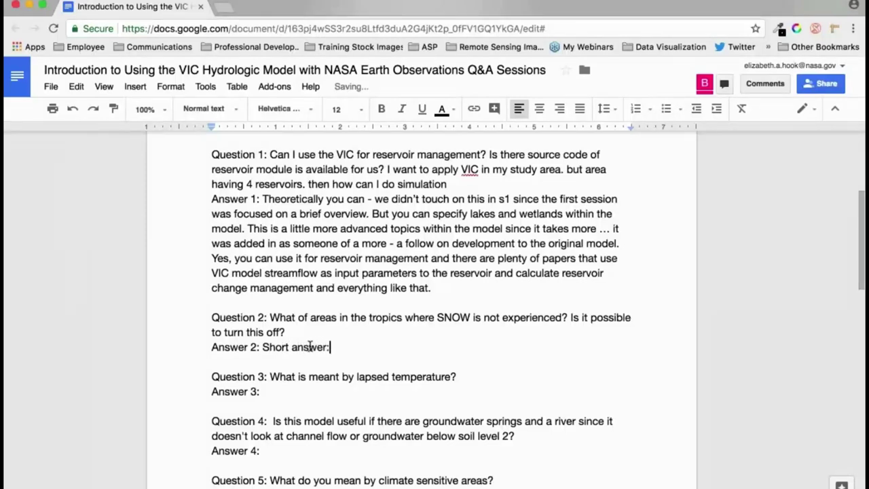
pyautogui.write(" no - you can't turn o")
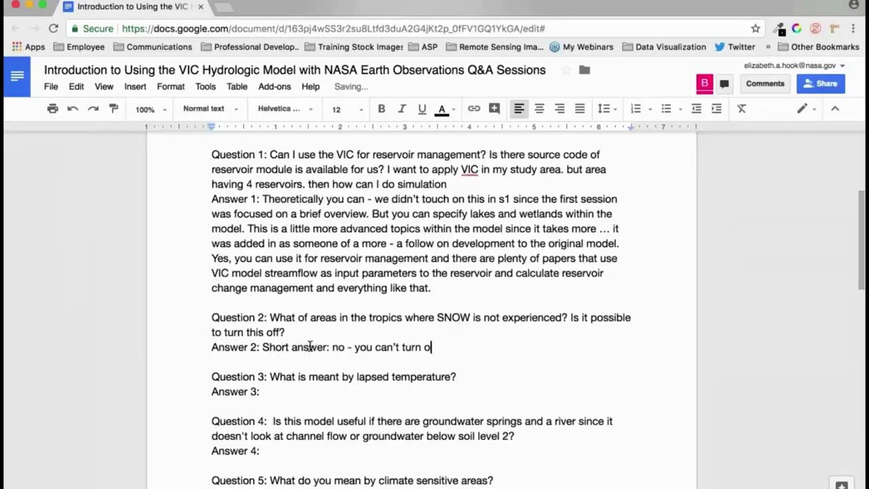
pyautogui.write('ff the snow modle.')
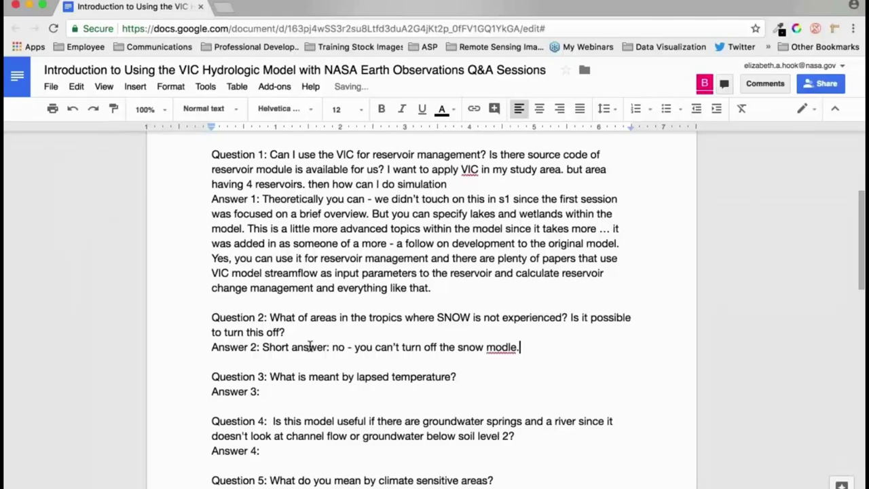
pyautogui.press('BackSpace')
pyautogui.press('BackSpace')
pyautogui.press('BackSpace')
pyautogui.write('el. The snow mode')
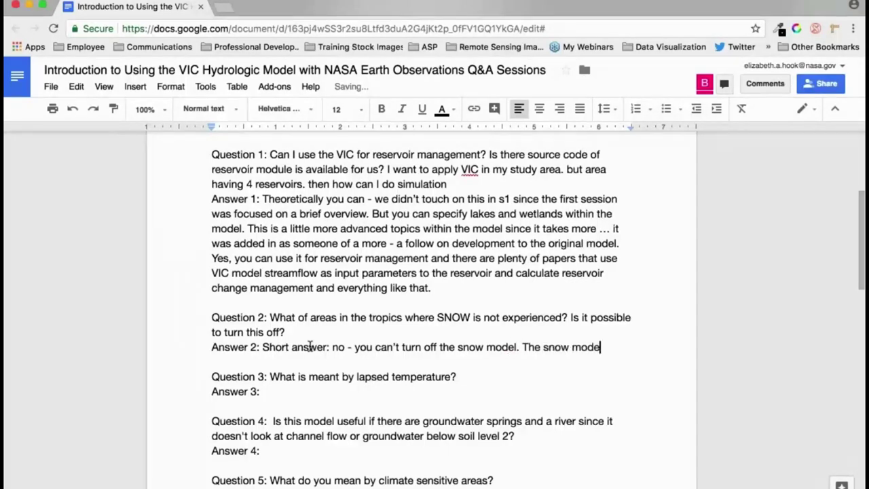
# Continue Answer 2 with "The snow model is really important to calculate energy & water balances esp in high altitudes and mountainous regions.".
pyautogui.write('l is really important to c')
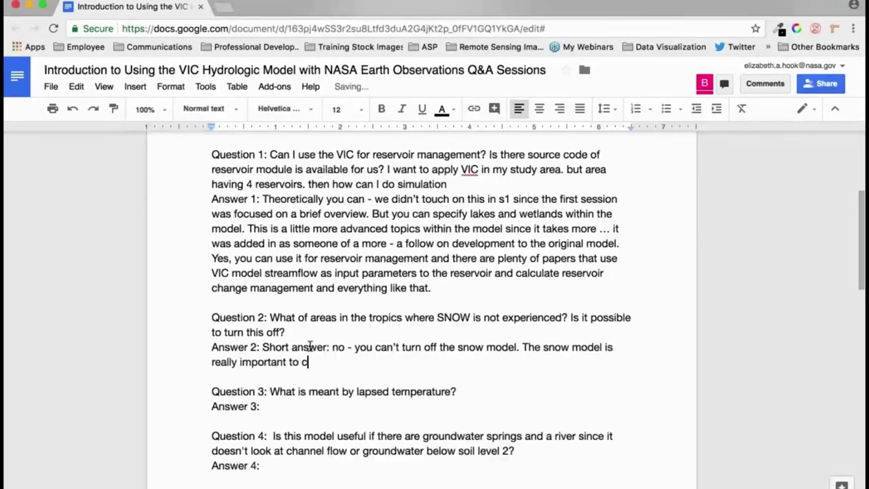
pyautogui.write('alculate energy & wat')
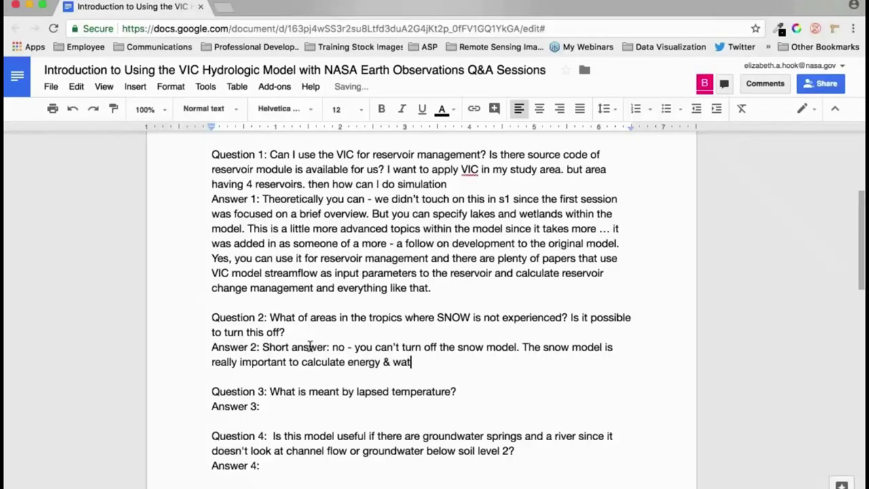
pyautogui.write('er balances esp in high ')
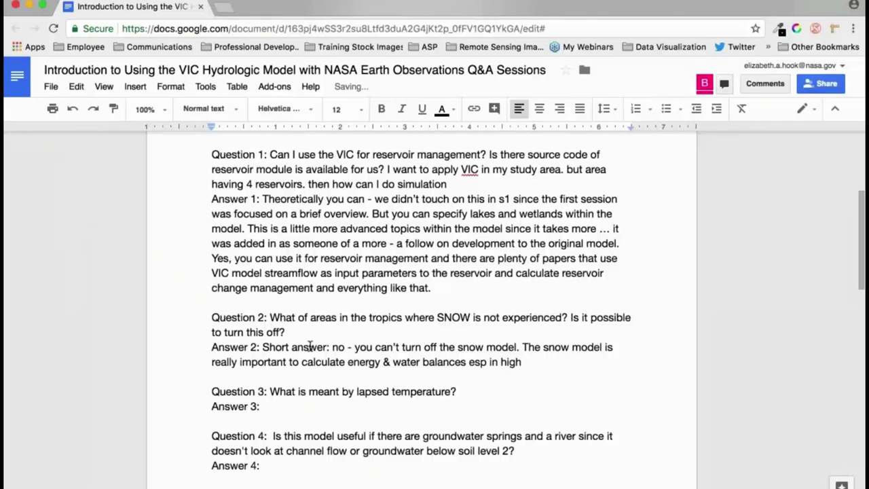
pyautogui.write('altitudes and moun')
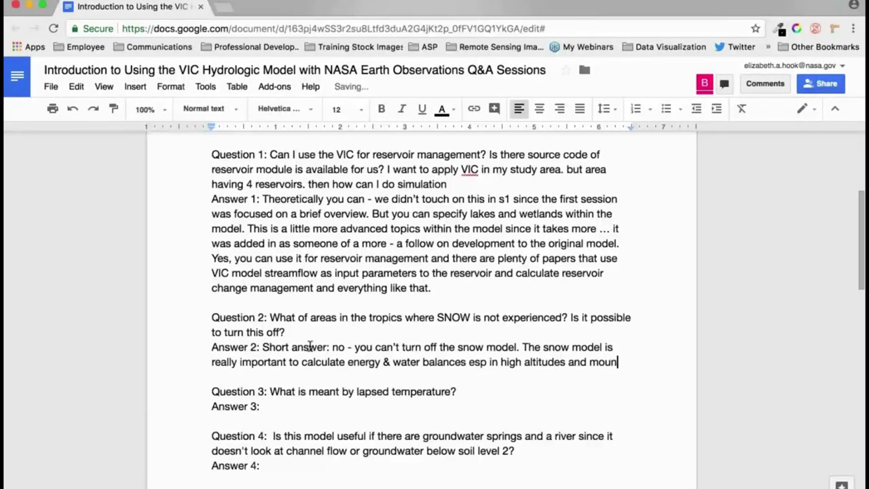
pyautogui.write('tainous regions. i')
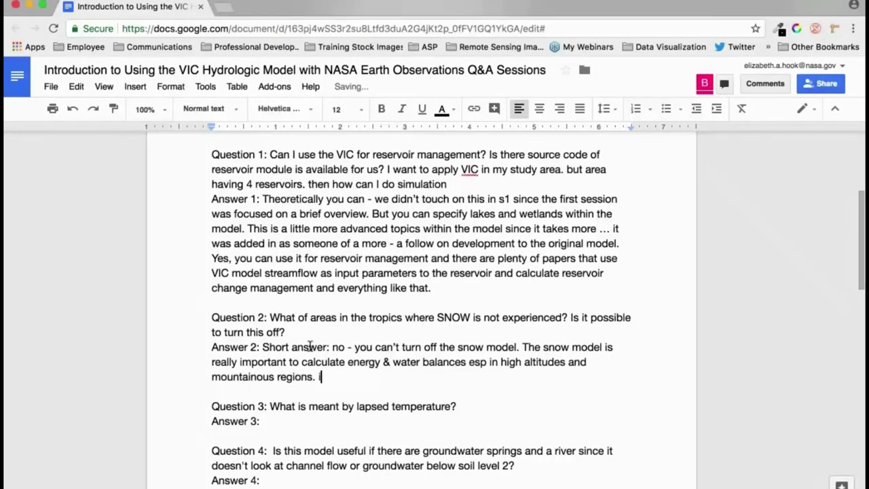
# Continue Answer 2 with "If you're modeling something in the tropics, say the Lower Mekong Basin - the temp is too warm and theoretically".
pyautogui.write("f you're modeling someth")
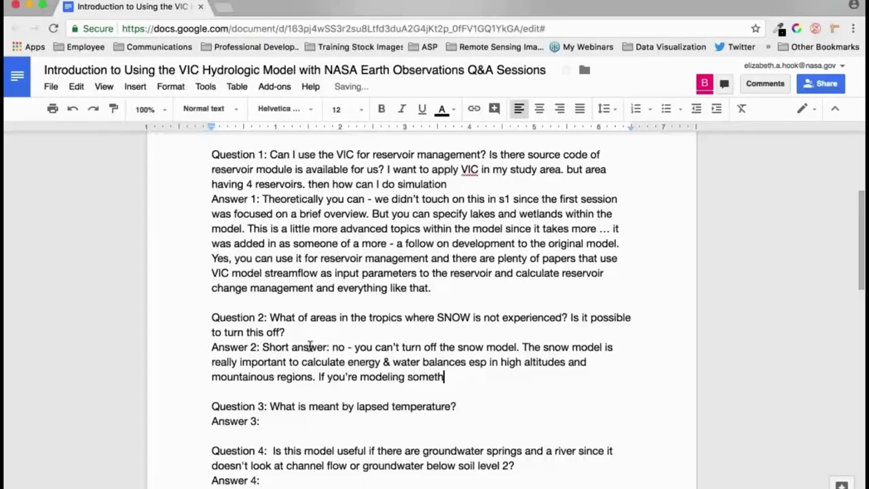
pyautogui.write('ing in the tropics, say ')
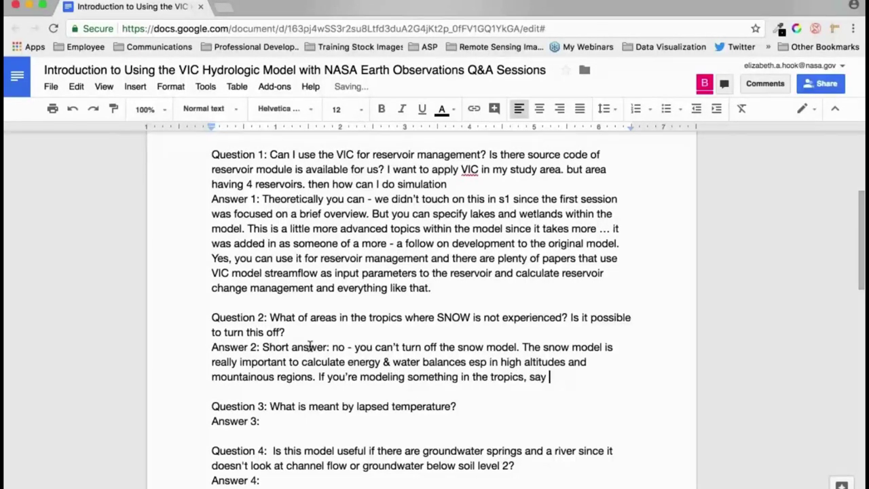
pyautogui.write('the Lower Mekong Basin')
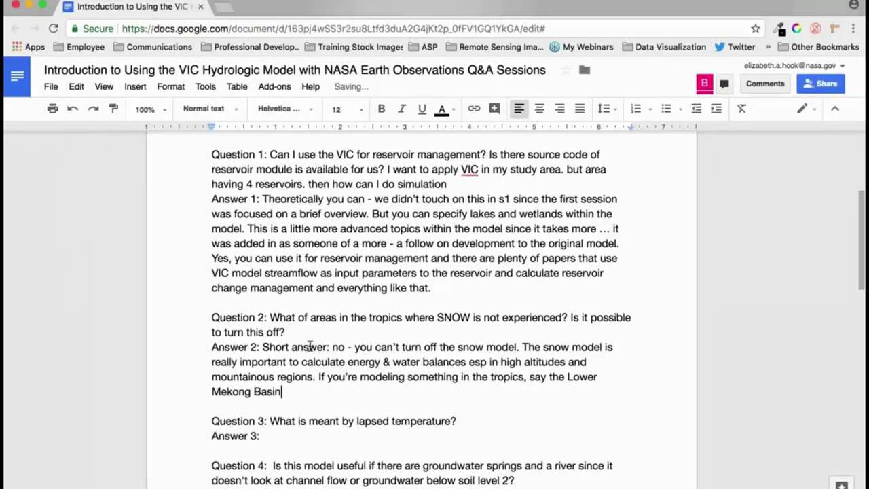
pyautogui.write(' - the temp is too war')
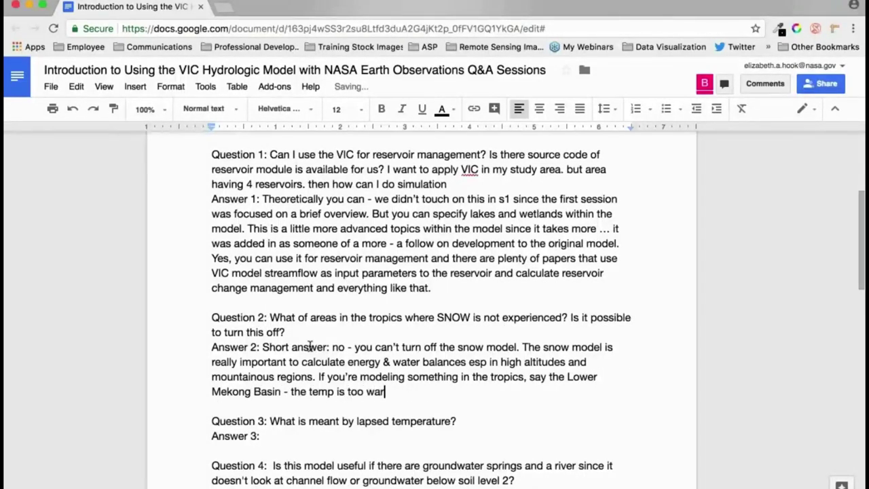
pyautogui.write('m and theoretically')
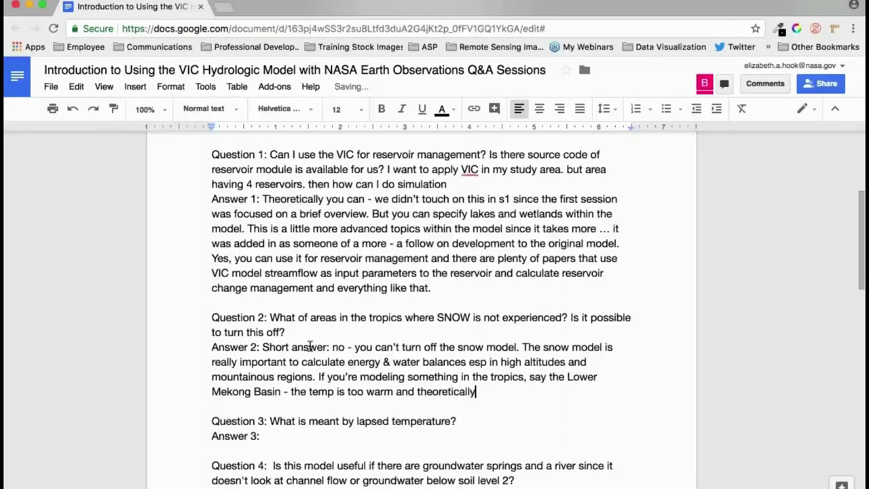
# Finish Answer 2 with "no snow falls, so there will be no snow accumulation within the model.".
pyautogui.write(' no snow falls, so the')
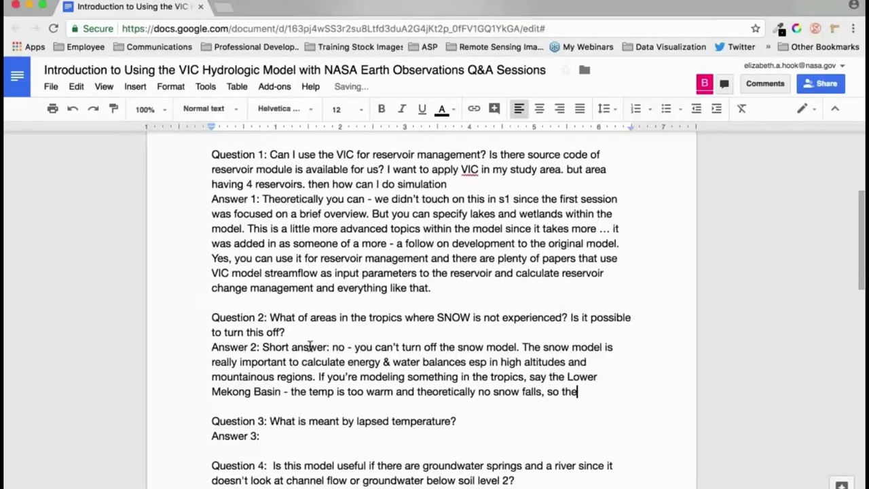
pyautogui.write('re will be no snow acc')
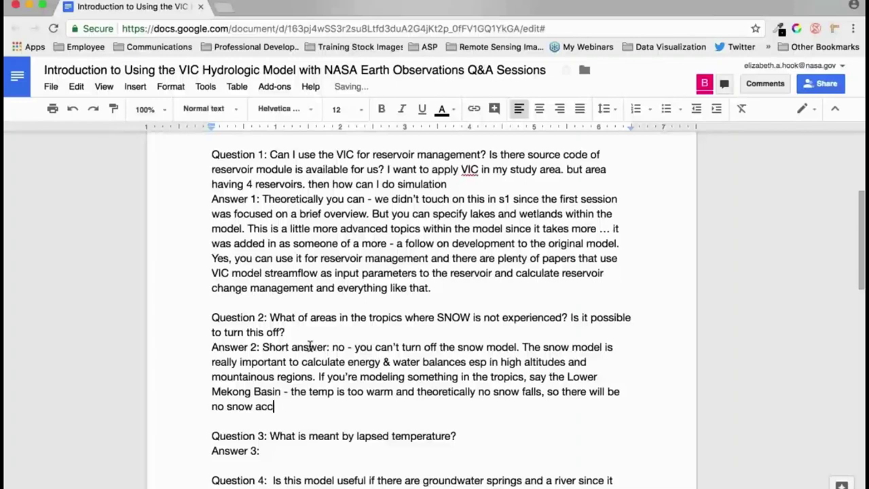
pyautogui.write('umulation within the model.')
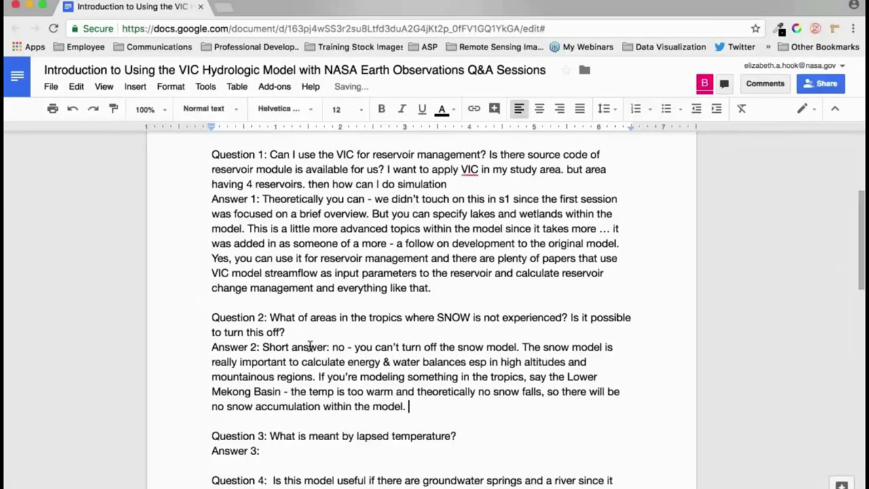
# Begin Answer 3 with "What I mean by lapsed temperature is - we have a lapsed rate in".
pyautogui.press('Down')
pyautogui.press('Down')
pyautogui.scroll(-5, 310, 347)
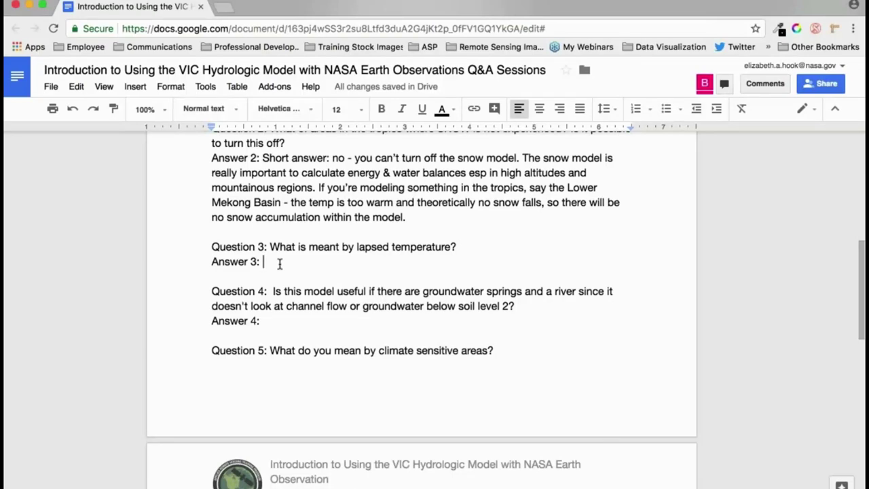
pyautogui.write('W')
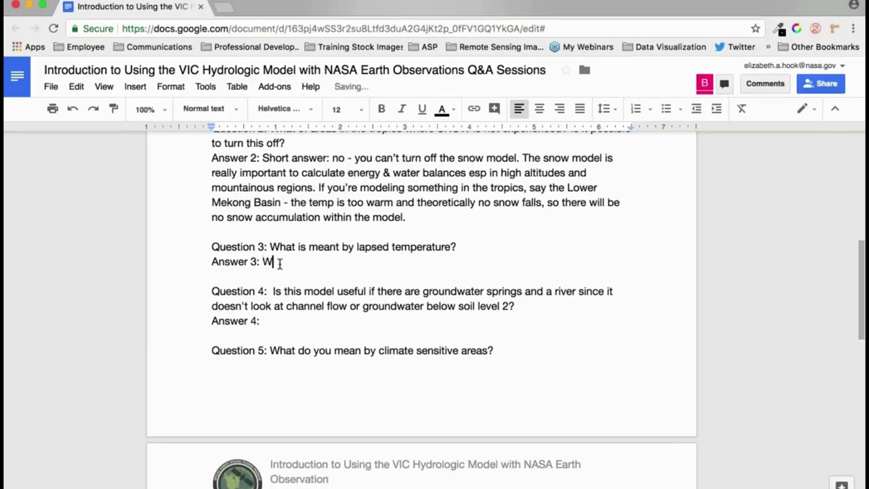
pyautogui.write('hat I mean by')
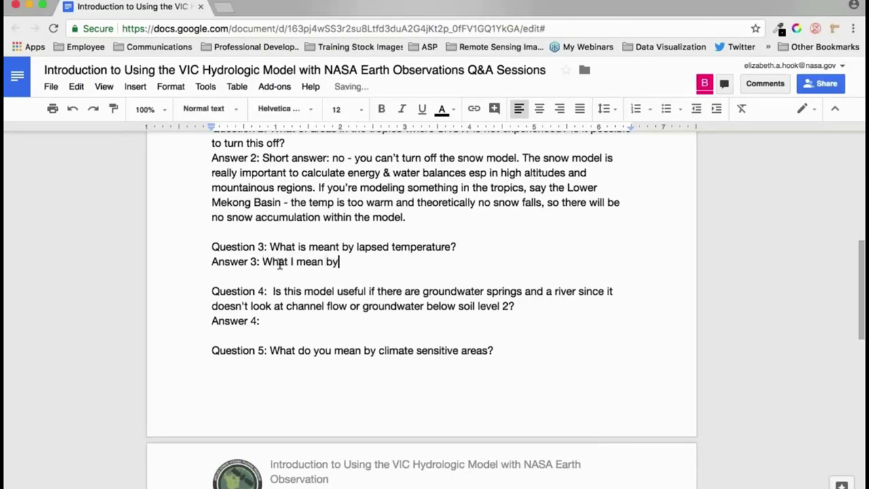
pyautogui.write(' lapsed temperature is')
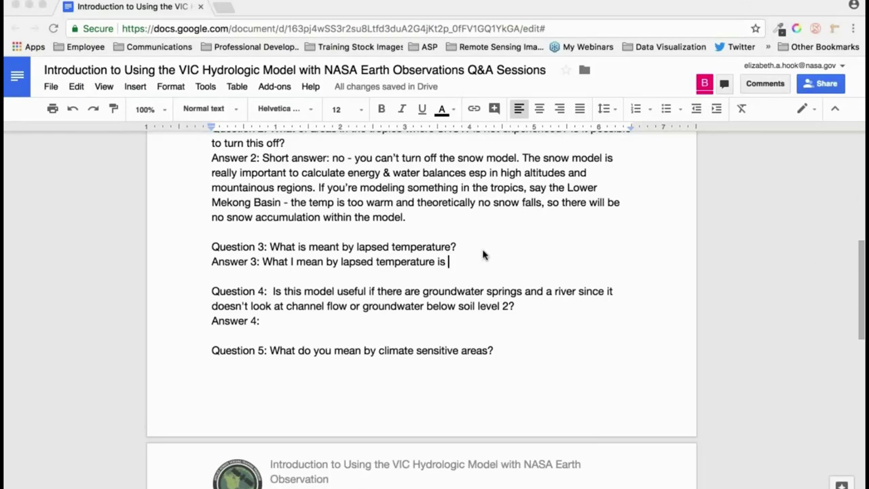
pyautogui.write('- we h')
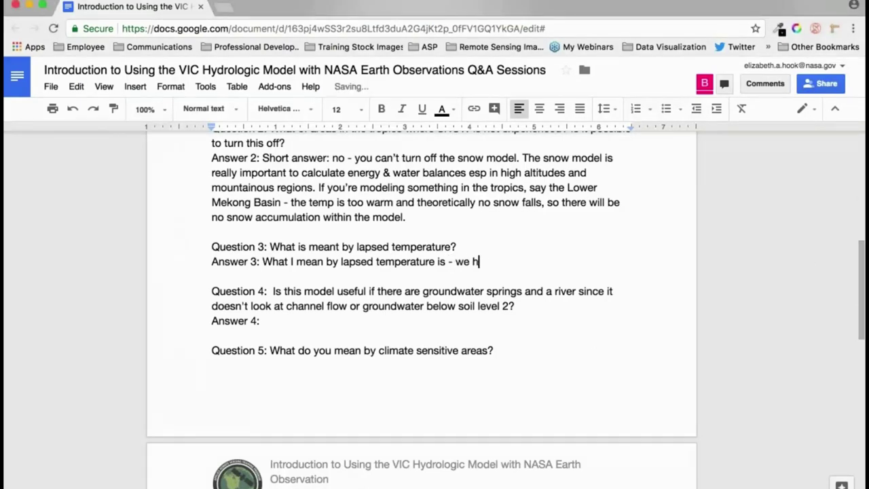
pyautogui.write('ave a la')
pyautogui.press('BackSpace')
pyautogui.write('lapsed rate in ')
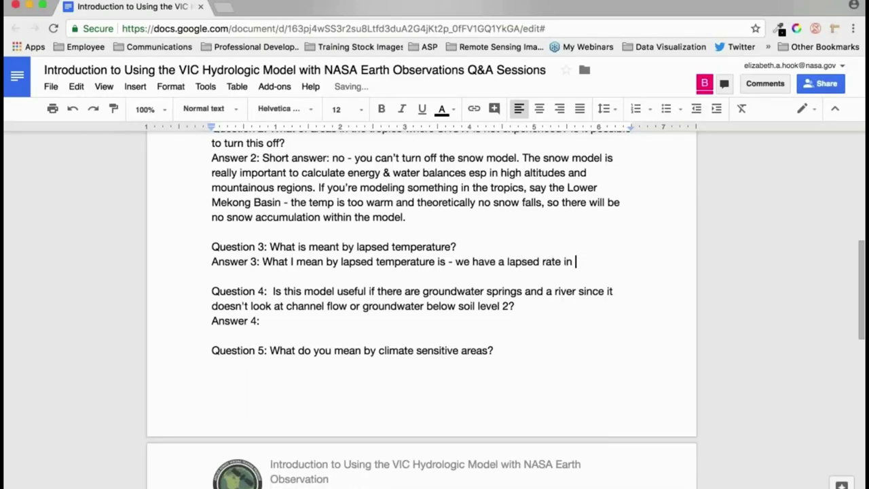
# Continue Answer 3 with "atmospher sci a relationship between atmosphere and temperature - lapse".
pyautogui.write('atmospher sci a')
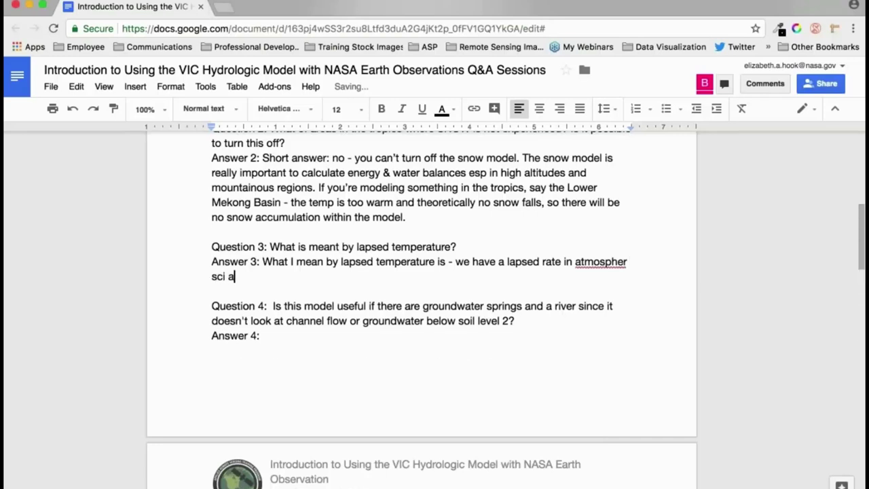
pyautogui.write(' relationship between a')
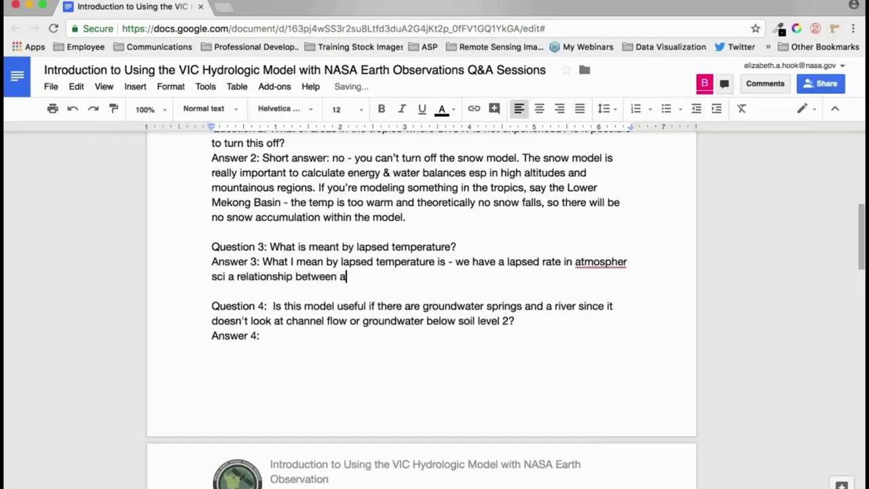
pyautogui.write('tmosphere and tempa')
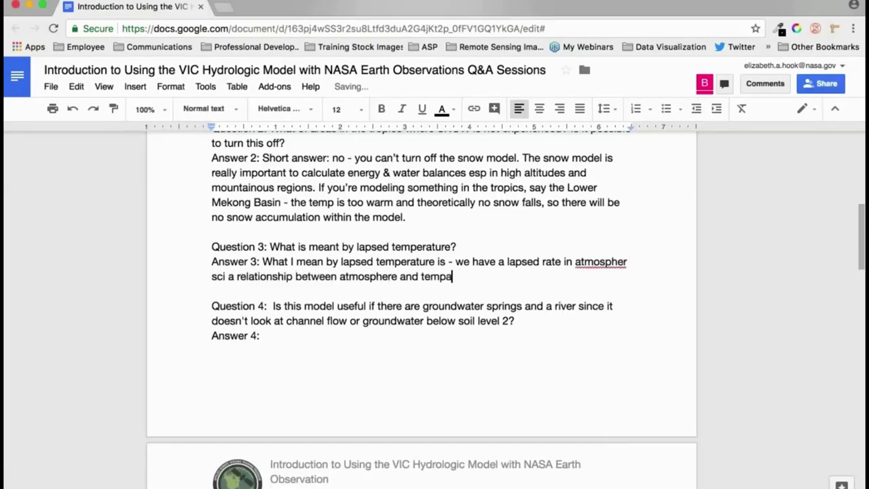
pyautogui.press('BackSpace')
pyautogui.write('erature - lapse ')
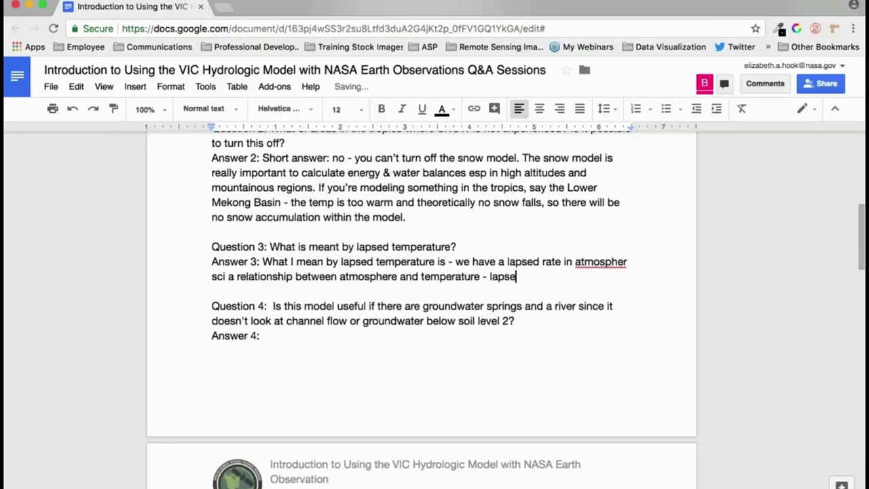
pyautogui.write('is')
pyautogui.press('BackSpace')
pyautogui.press('BackSpace')
pyautogui.press('BackSpace')
# Continue Answer 3 with "- we use elevation bands and say here is our mean temp for our grid cell,".
pyautogui.write('- we use elev')
pyautogui.press('BackSpace')
pyautogui.write('evation m')
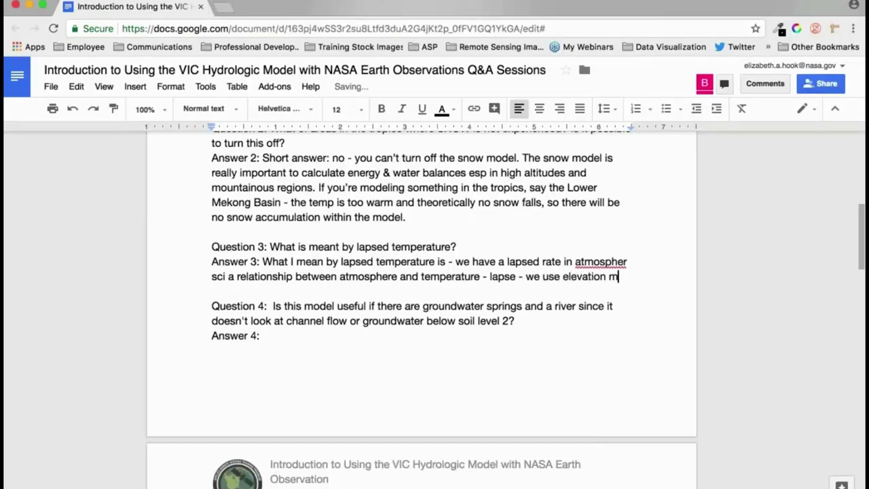
pyautogui.press('BackSpace')
pyautogui.write('bands and say he')
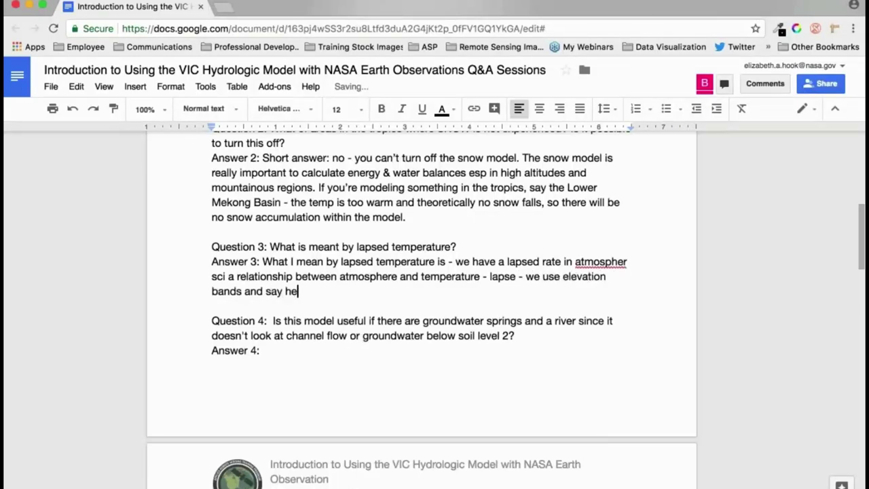
pyautogui.write('re is our mean temp')
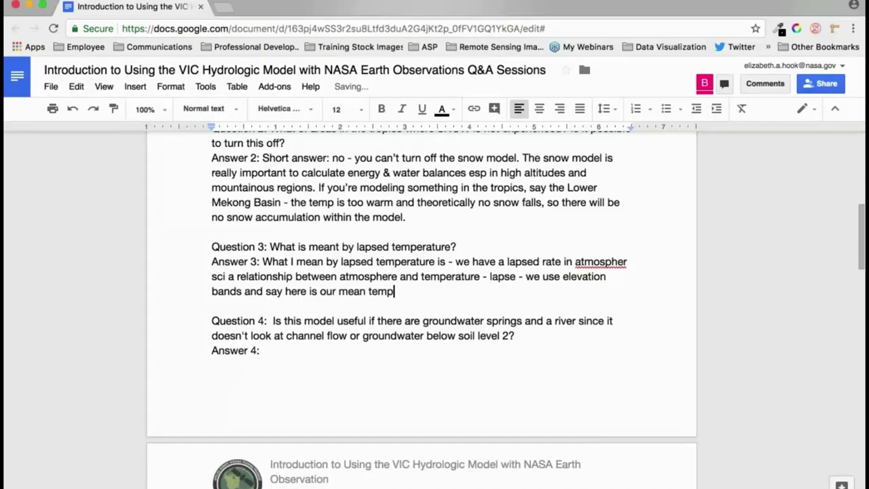
pyautogui.write(' for our grid cell, ')
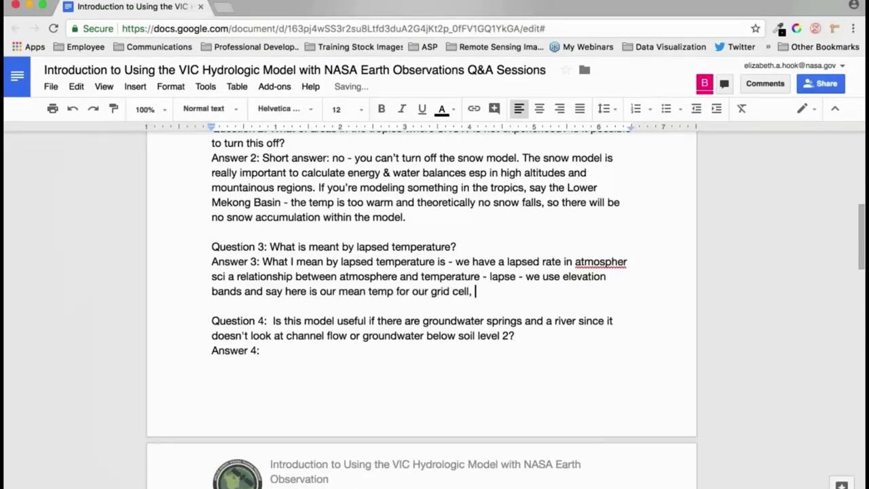
# Continue Answer 3 with "our mean elevation for our grid cell. If we move our elevation up 100 m, what's the".
pyautogui.write('our mean elevation for our')
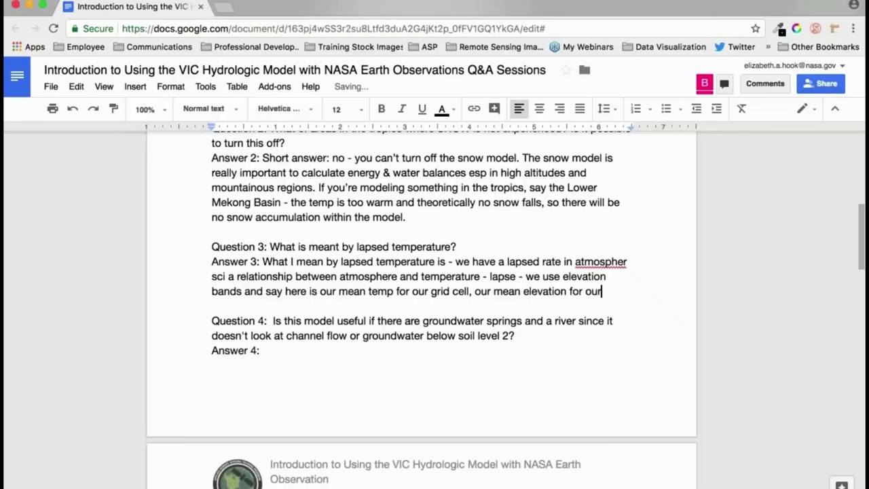
pyautogui.write(' grid cell. If we ')
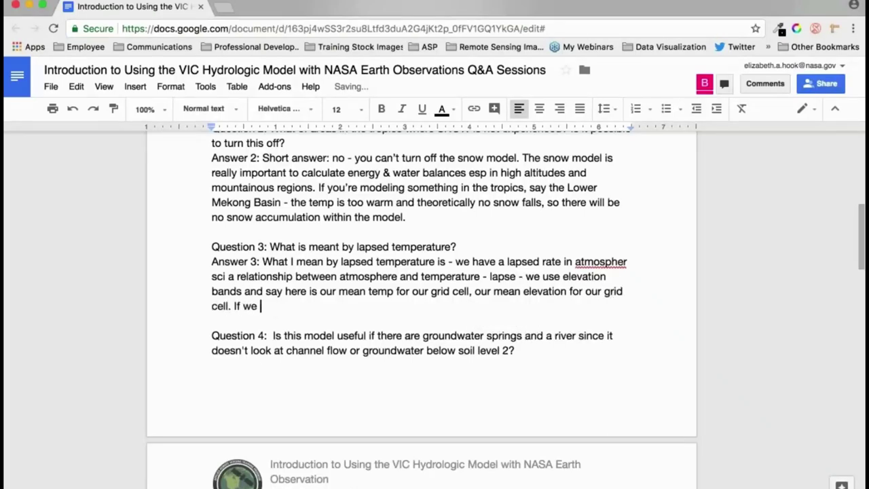
pyautogui.write('move our elevation u')
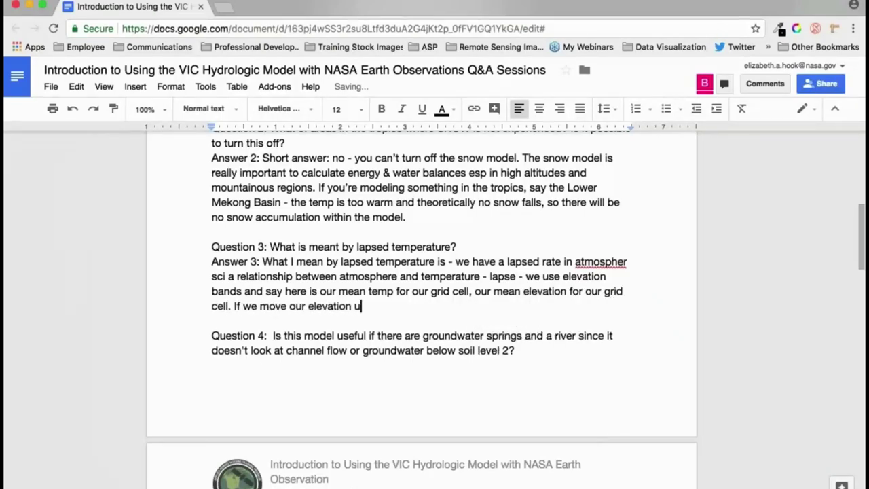
pyautogui.write("p 100 m, what's the ")
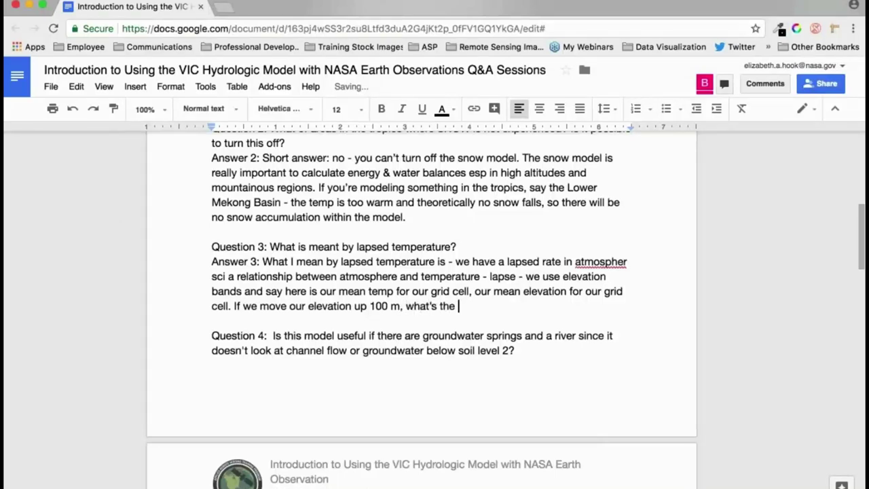
# Finish Answer 3 with "change in temp from that mean elevation 100 m up. That's what we mean by lapsed temperature".
pyautogui.write('change in temp from t')
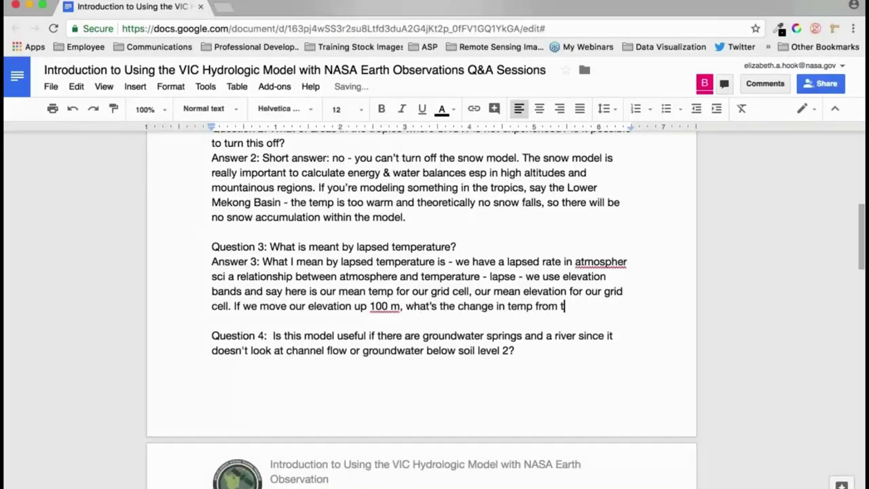
pyautogui.write('hat mean elev')
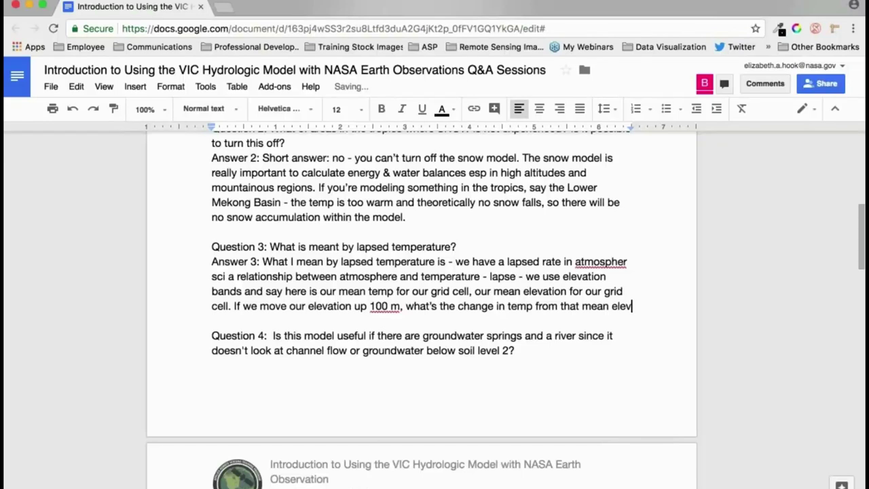
pyautogui.write('ation 100 m up')
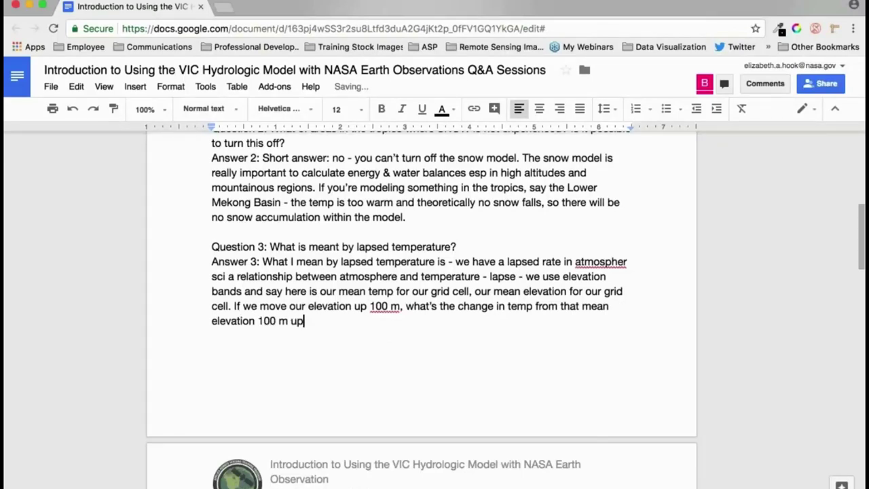
pyautogui.write(". That's what we ")
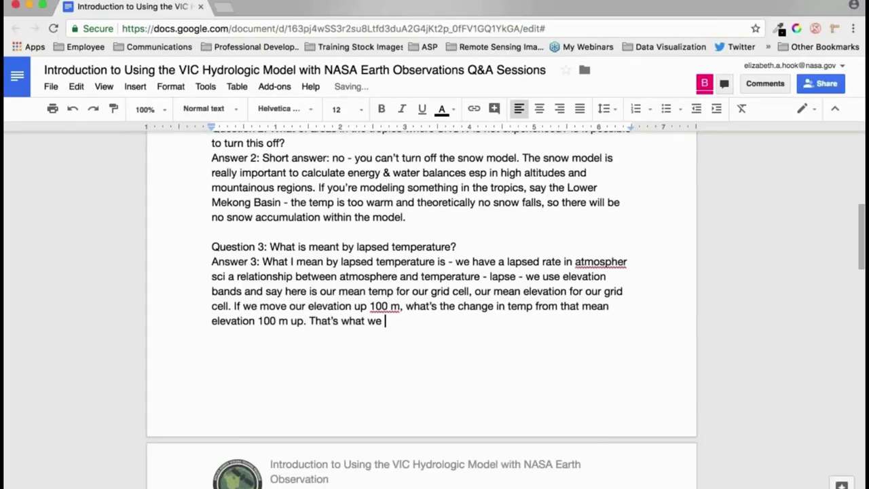
pyautogui.write('mean by lapse')
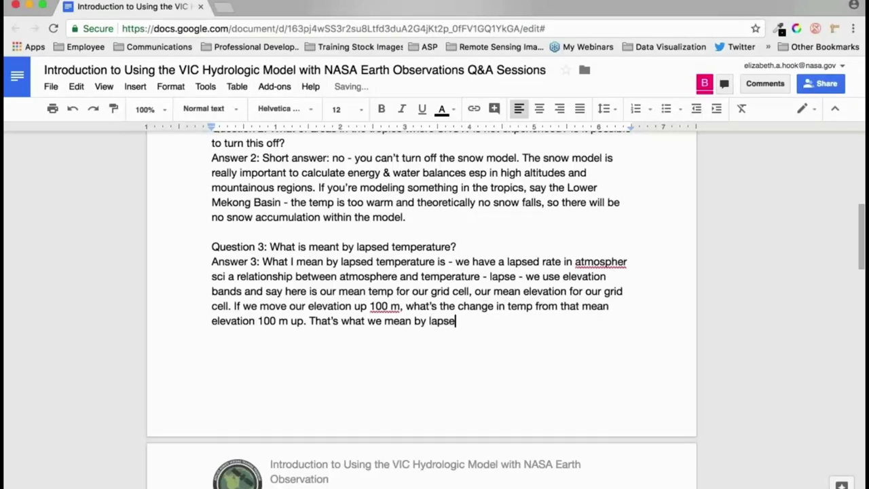
pyautogui.write('d temperat')
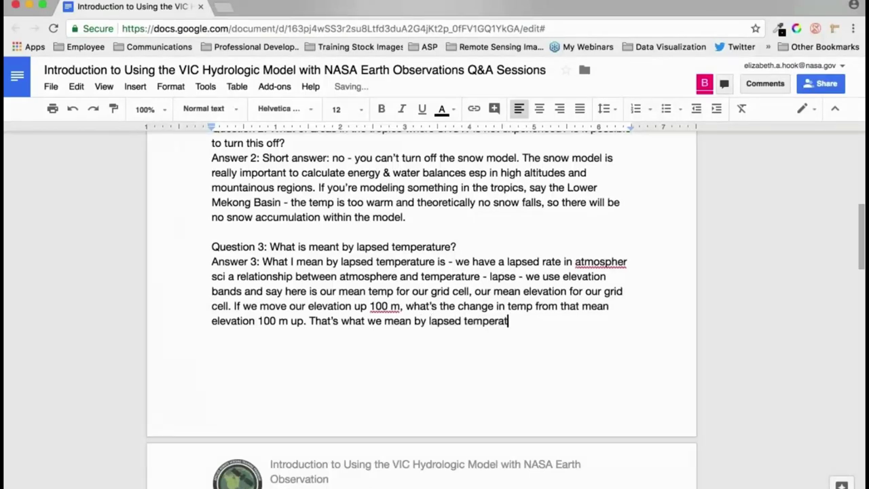
pyautogui.write('ure')
# Begin Answer 4 with "It depends on the type of spring you have - if the spring is an".
pyautogui.scroll(-5, 408, 310)
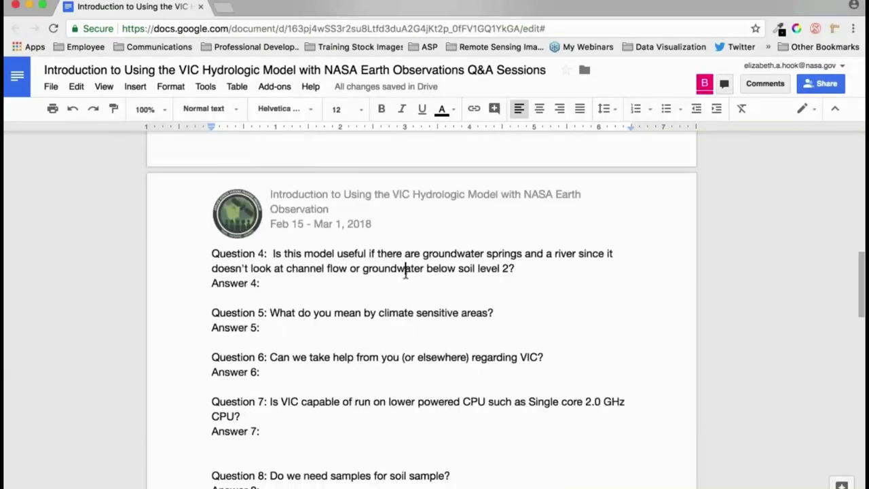
pyautogui.click(384, 279)
pyautogui.scroll(-2, 377, 280)
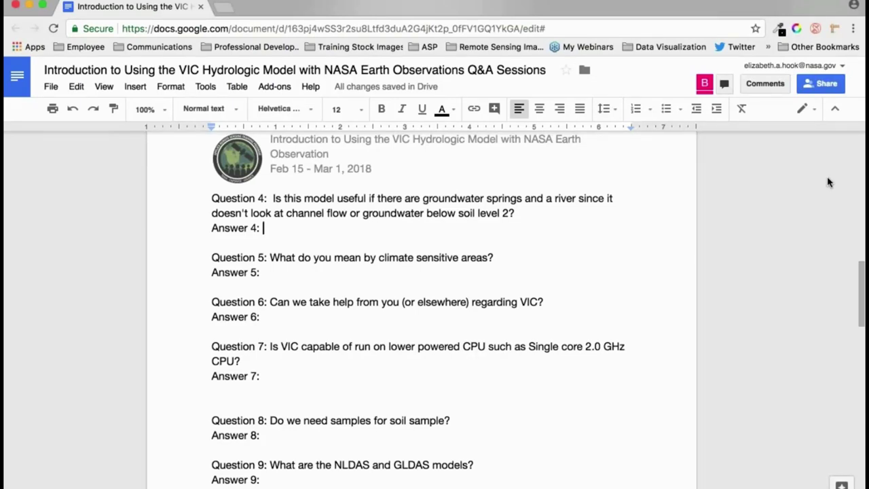
pyautogui.write('It depends on the type o')
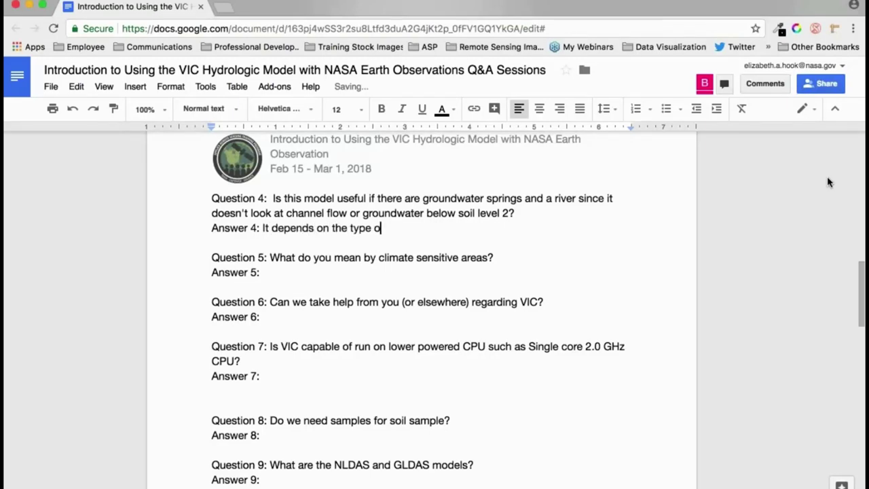
pyautogui.write('f spring you have - if t')
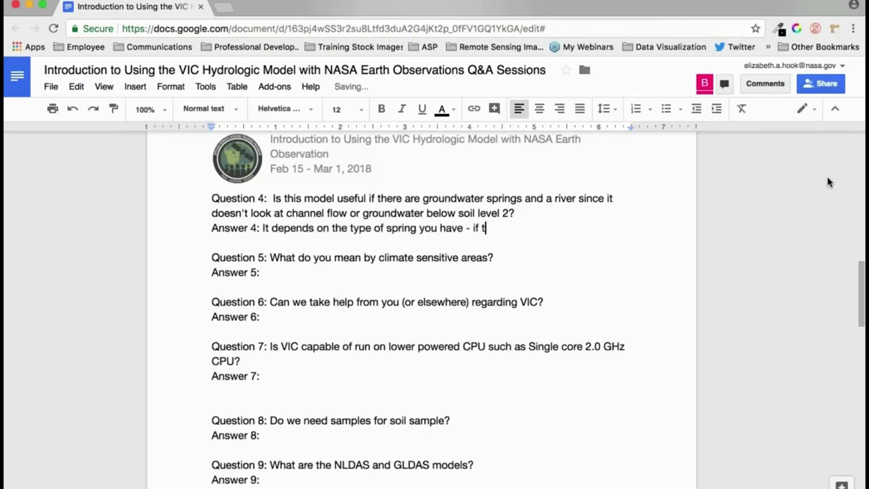
pyautogui.write('he spring is an')
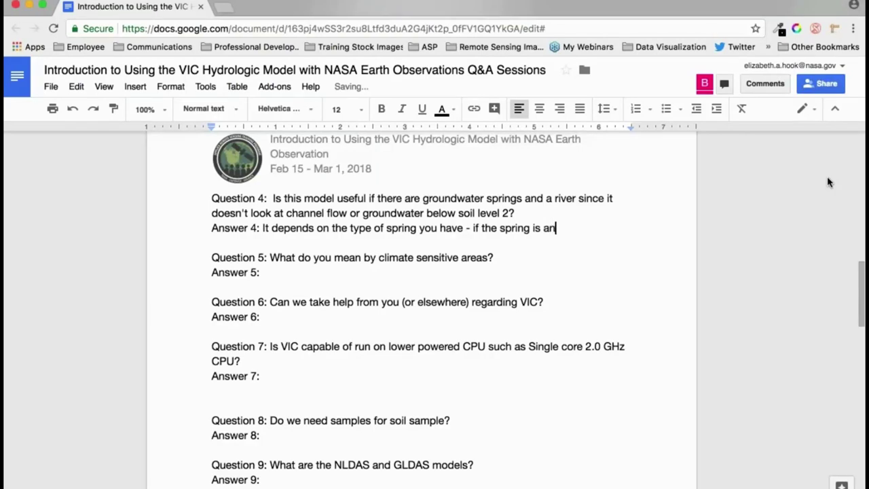
# Continue Answer 4 with "ephemeral spring that is fed by base flow then yes, the model will capture that. If the spring".
pyautogui.write(' ephemeral spring t')
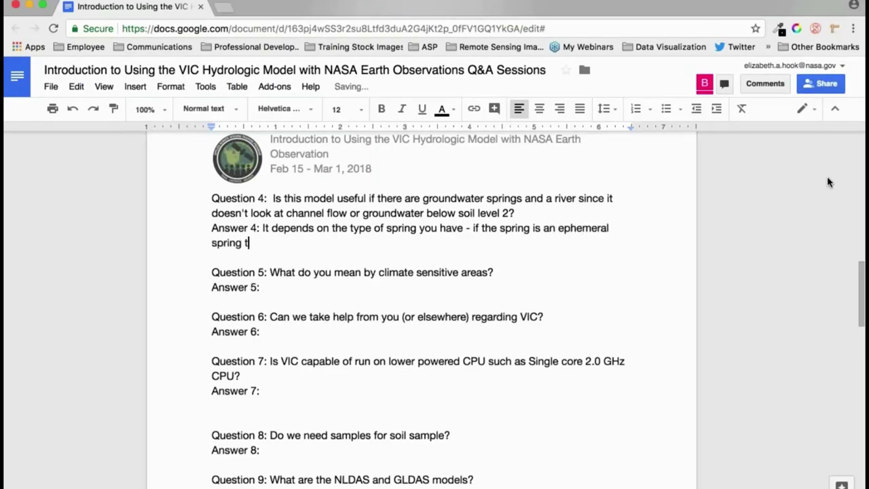
pyautogui.write('hat is fed by bas')
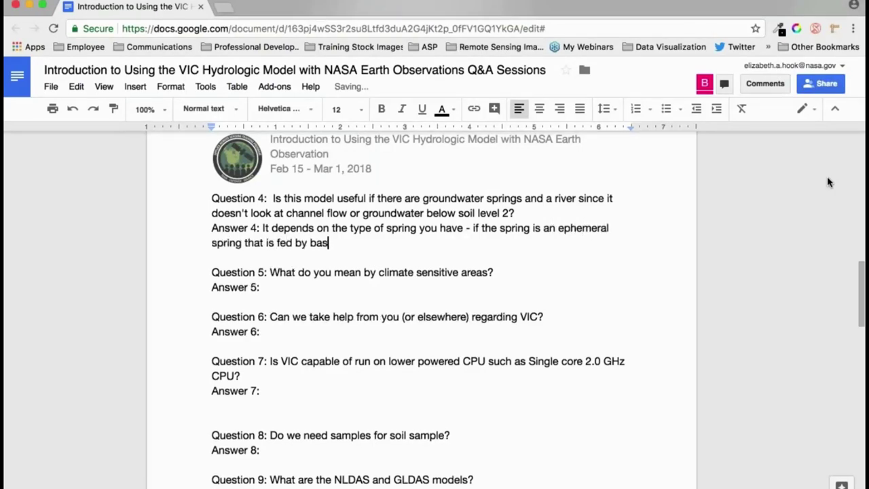
pyautogui.write('e flow then yes, the model will capture')
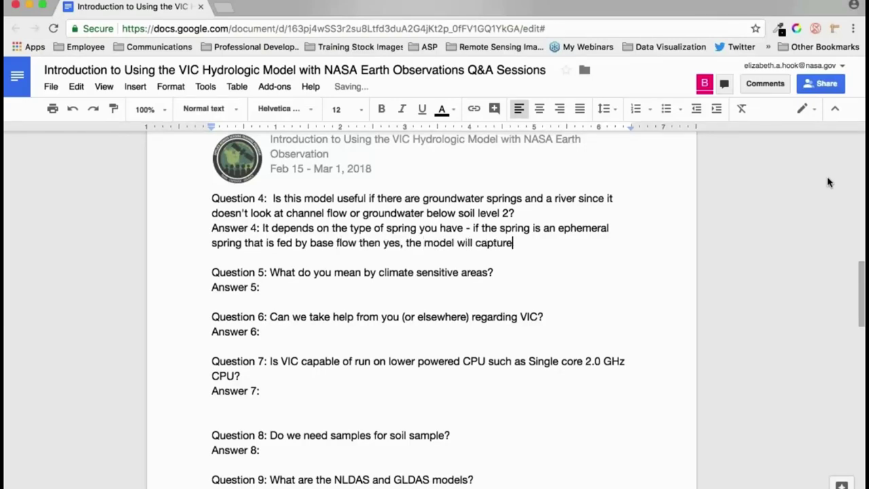
pyautogui.write(' that. If the spring')
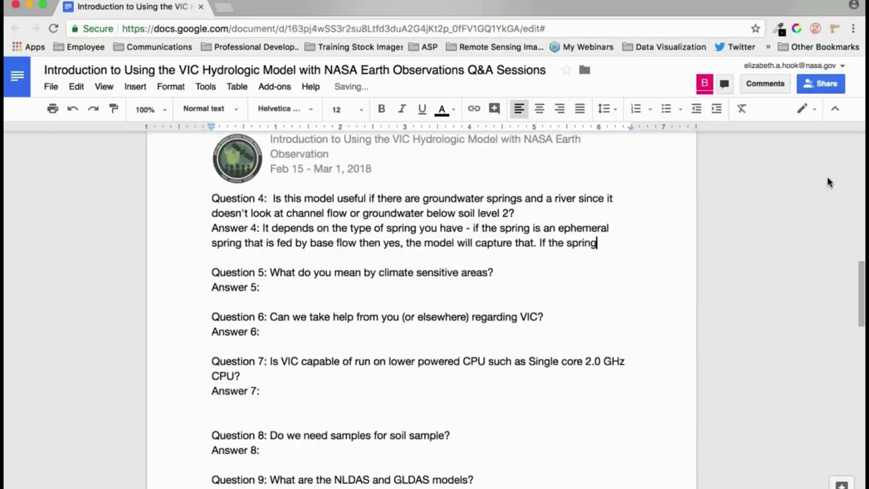
# Finish Answer 4 with "is, say an aquifer spring, then the model will not capture that since it doesn't consider taht deep ground water.".
pyautogui.write(' is  say an aquifer sprin')
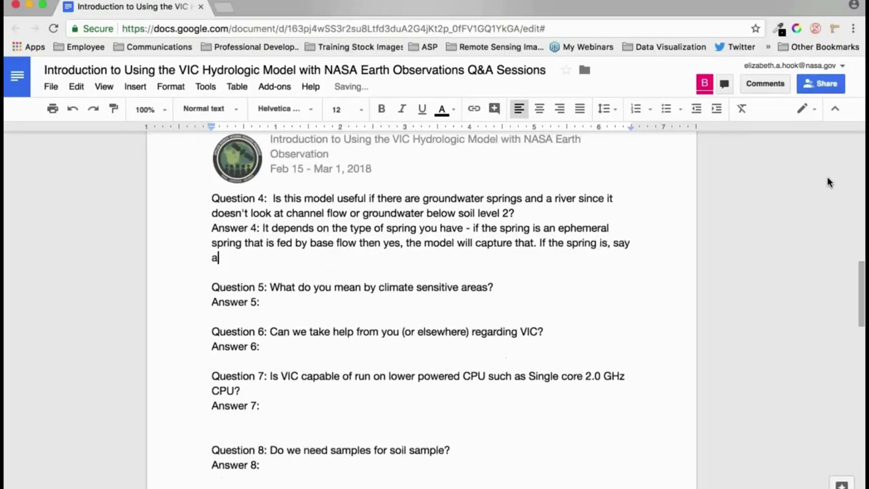
pyautogui.write('g, th')
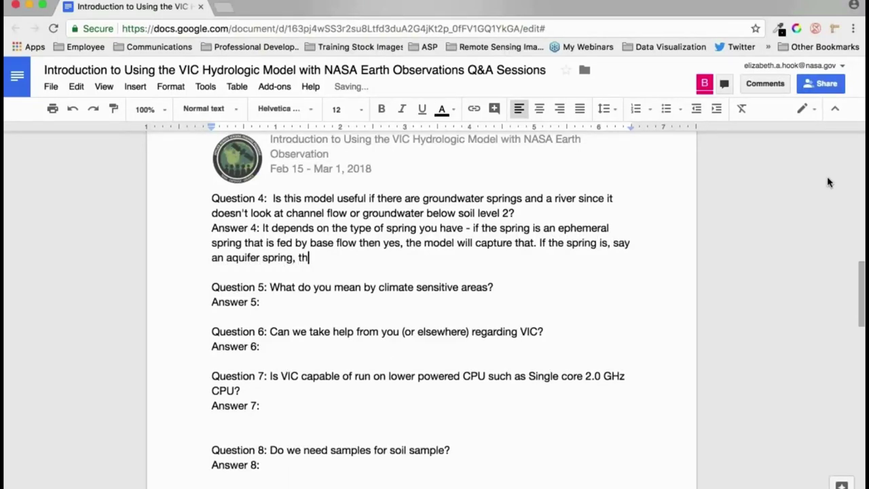
pyautogui.write('en the model will not cap')
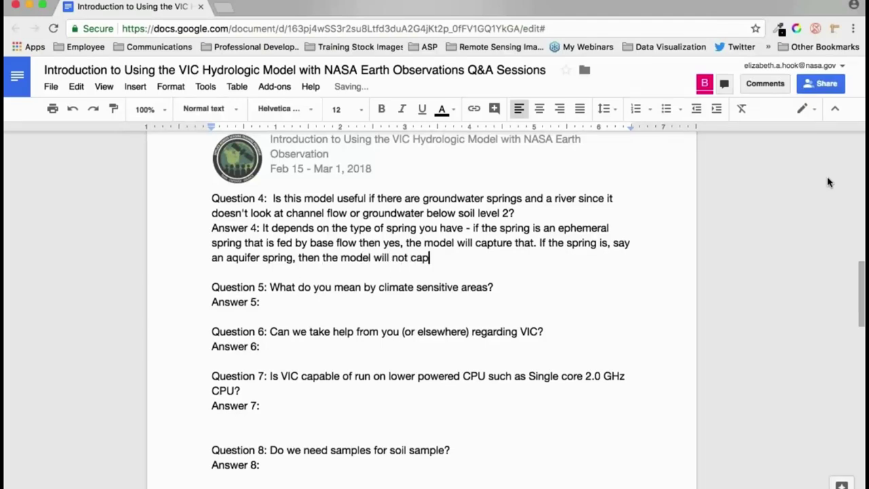
pyautogui.write('ture that since it do')
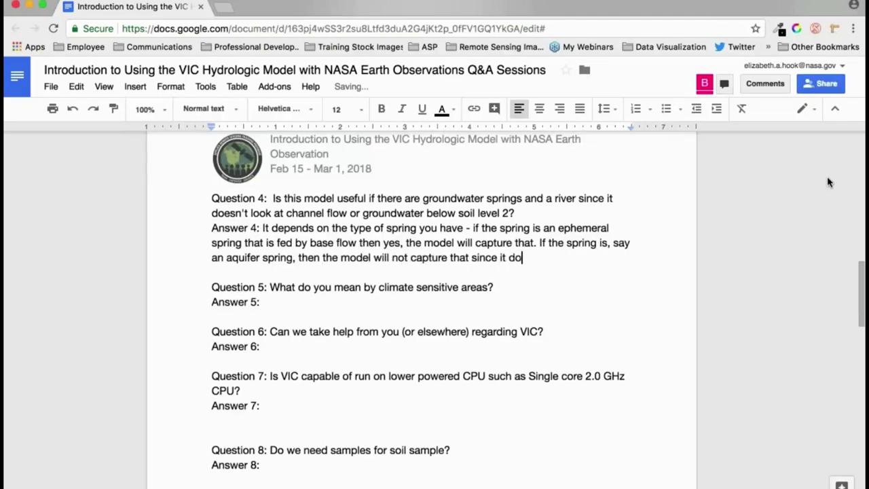
pyautogui.write("esn't consider taht de")
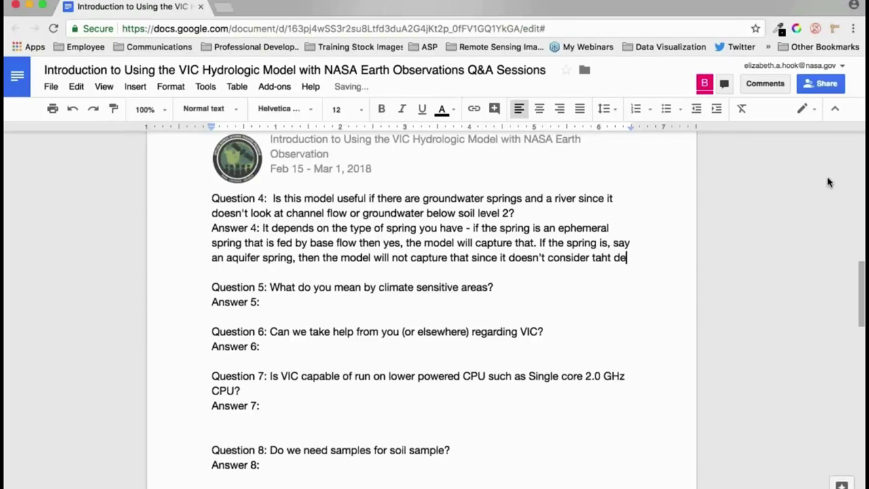
pyautogui.write('ep ground water.')
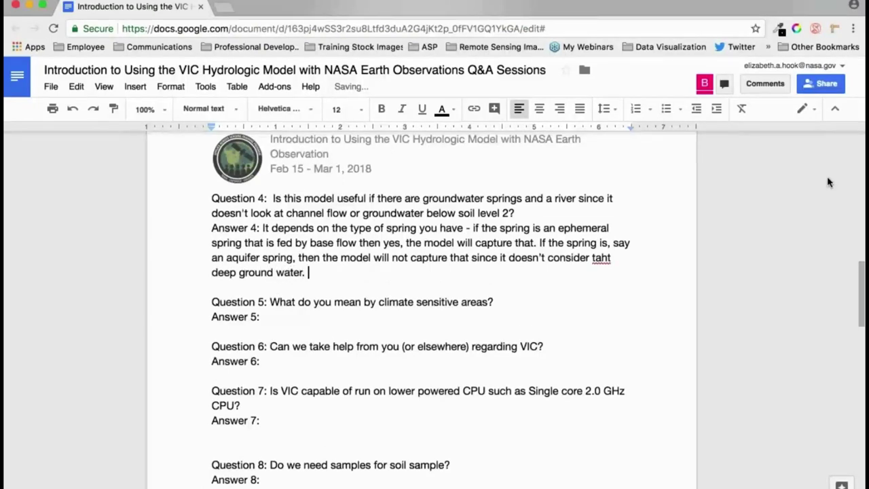
# Begin Answer 5 with "This was in reference to talking about parameterizations. So - in climate sensitive".
pyautogui.press('Down')
pyautogui.press('Down')
pyautogui.press('Down')
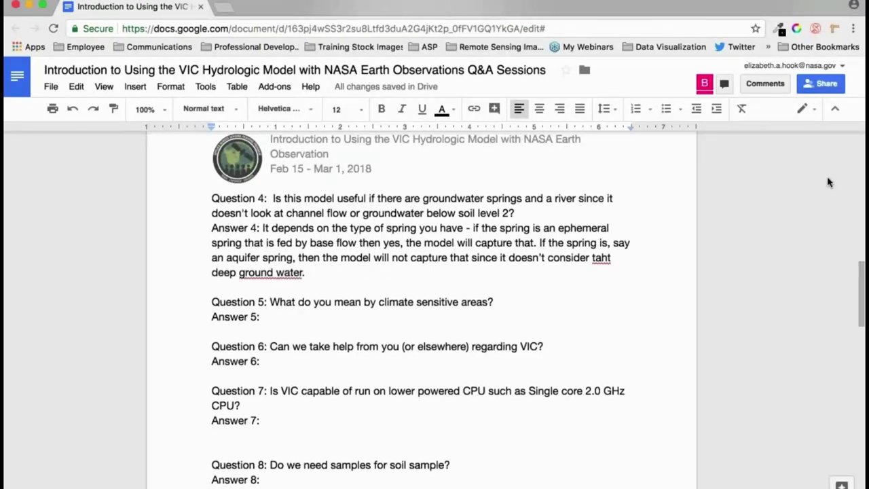
pyautogui.scroll(-2, 828, 182)
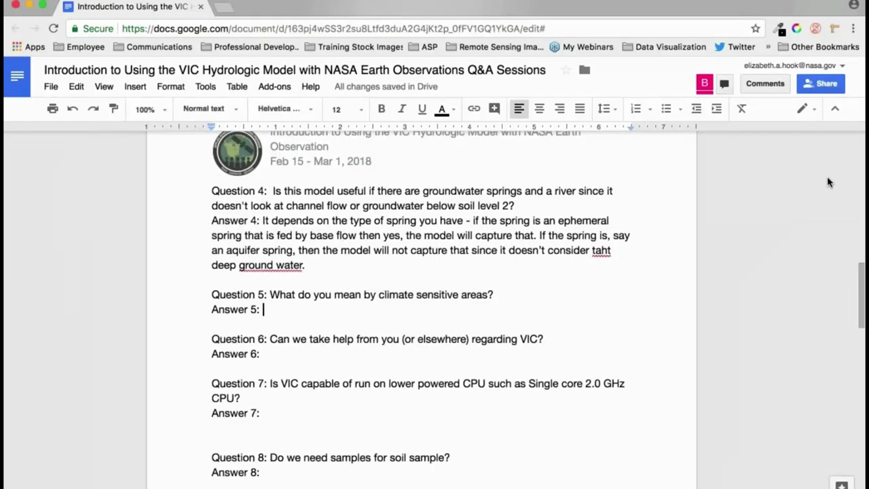
pyautogui.scroll(-1, 828, 182)
pyautogui.scroll(-1, 828, 182)
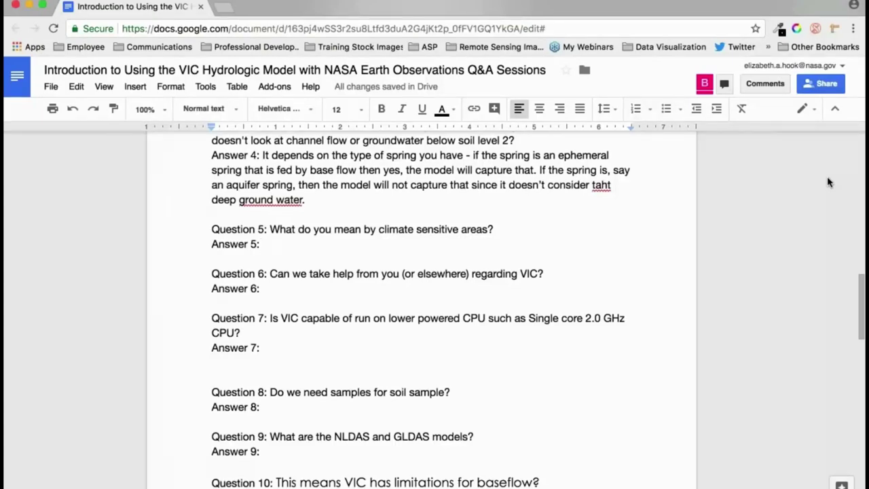
pyautogui.write('This was in ')
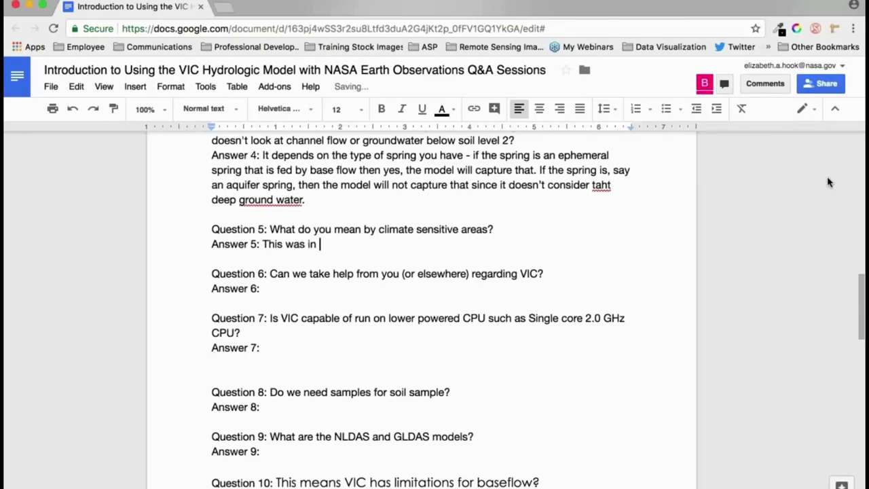
pyautogui.write('reference to talking about ')
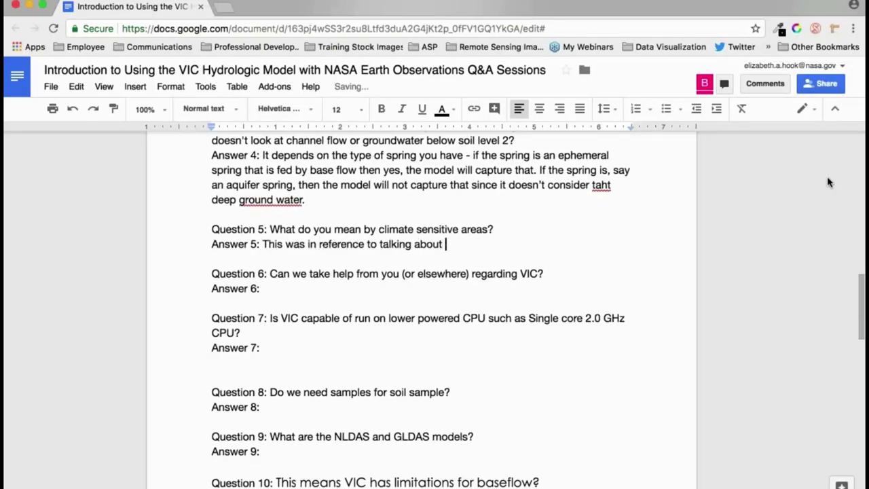
pyautogui.write('parameterization,')
pyautogui.press('BackSpace')
pyautogui.press('BackSpace')
pyautogui.press('BackSpace')
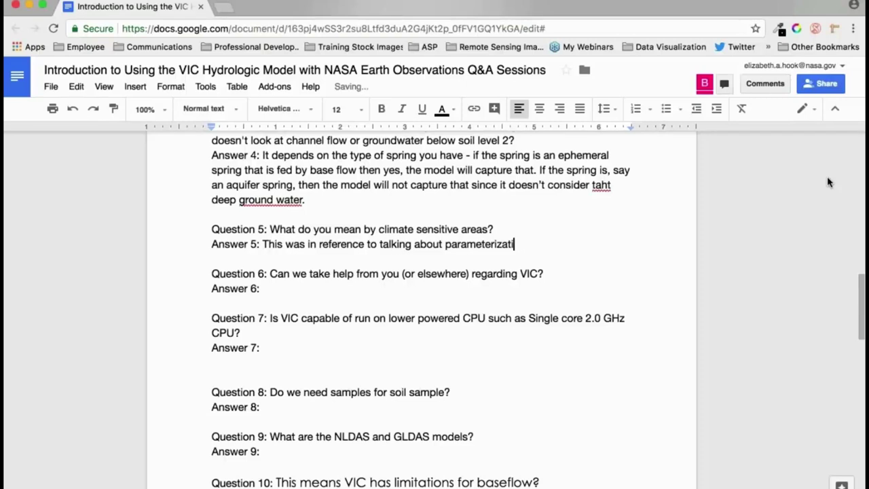
pyautogui.write('ons. So - in climate sensitive')
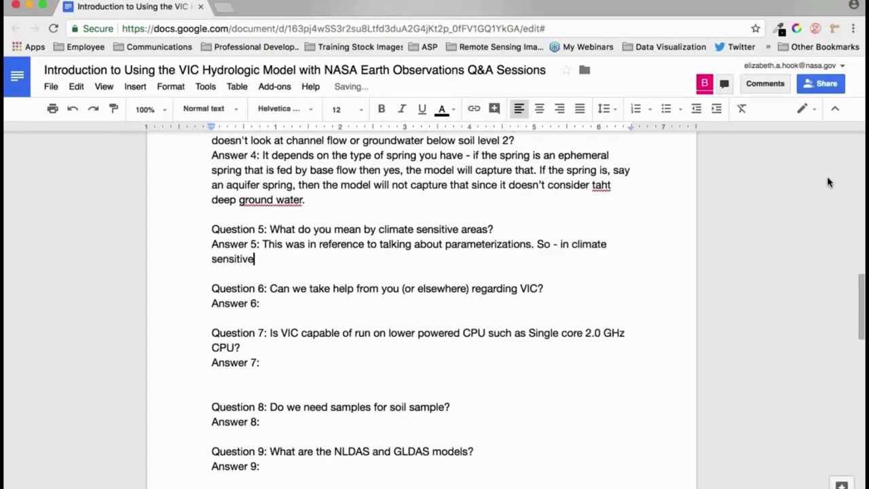
# Continue Answer 5 with "regions we want to make sure that, for e.g. in high latitudes, there's a lot of difference processes that occur".
pyautogui.write(' regions we want')
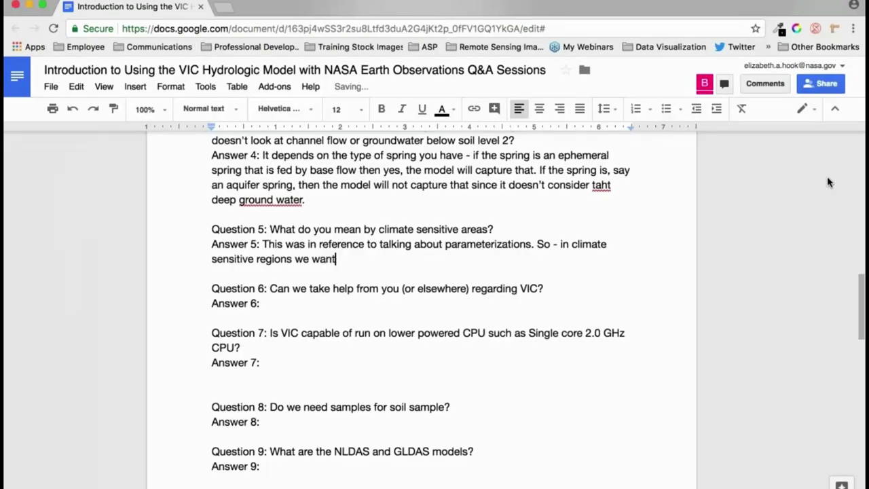
pyautogui.write(' to make sure that')
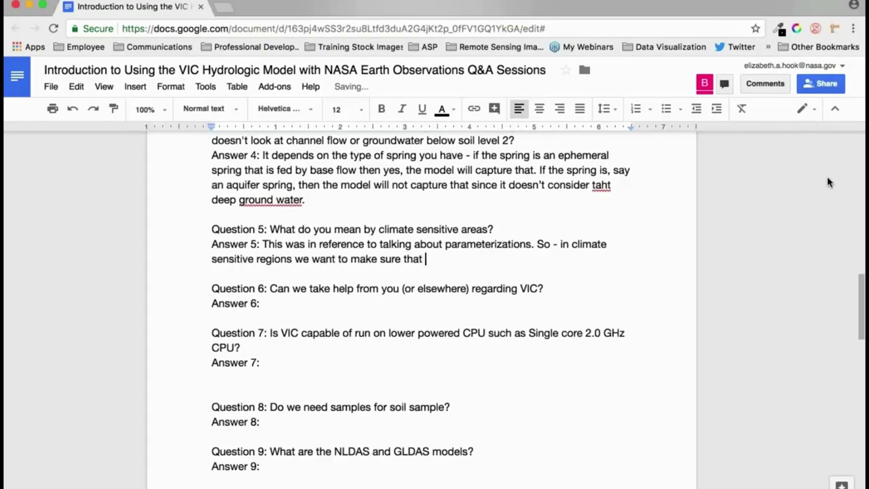
pyautogui.press('BackSpace')
pyautogui.write(', for e.g. in high latitudes, ther')
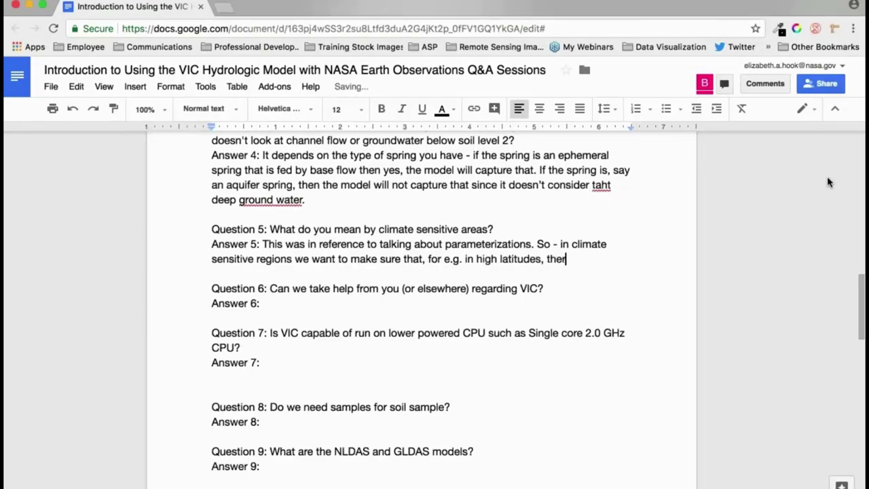
pyautogui.write("e's a lot of differen")
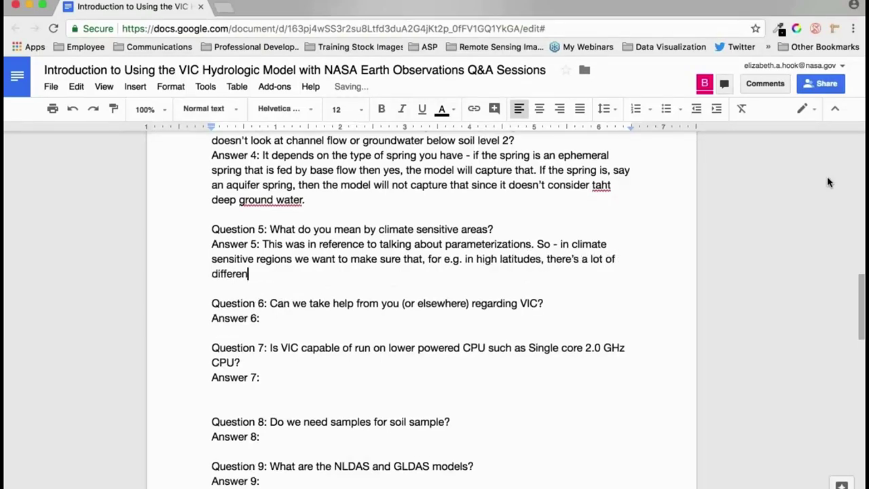
pyautogui.write('ce processes that occu')
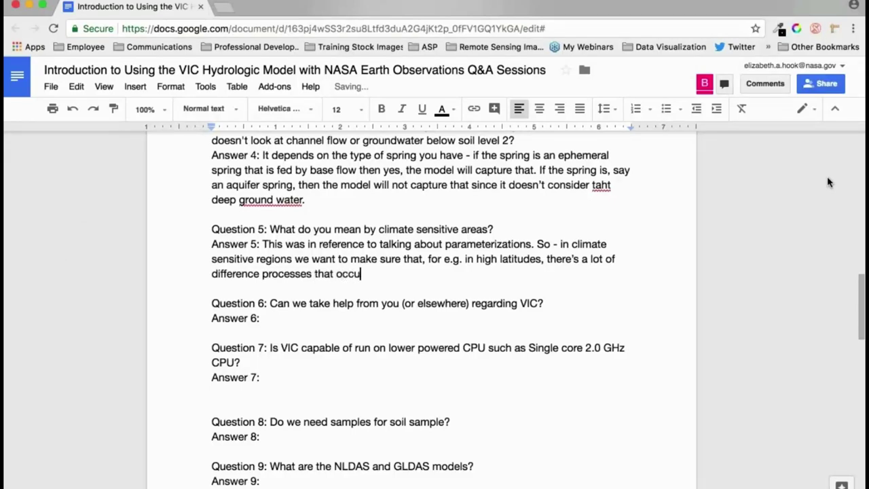
# Continue Answer 5 with "that the model will need specific parameterizations to capture. So, when you're simiulating an area".
pyautogui.write('r that the model will ')
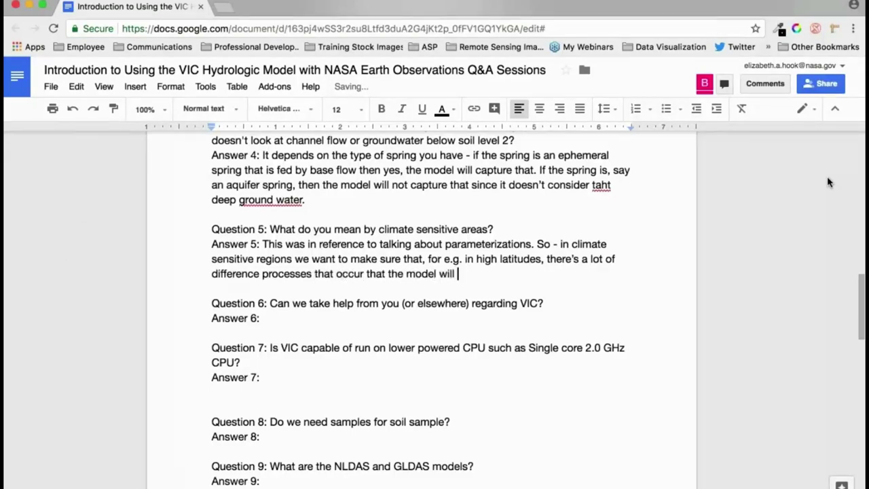
pyautogui.write('need specific parame')
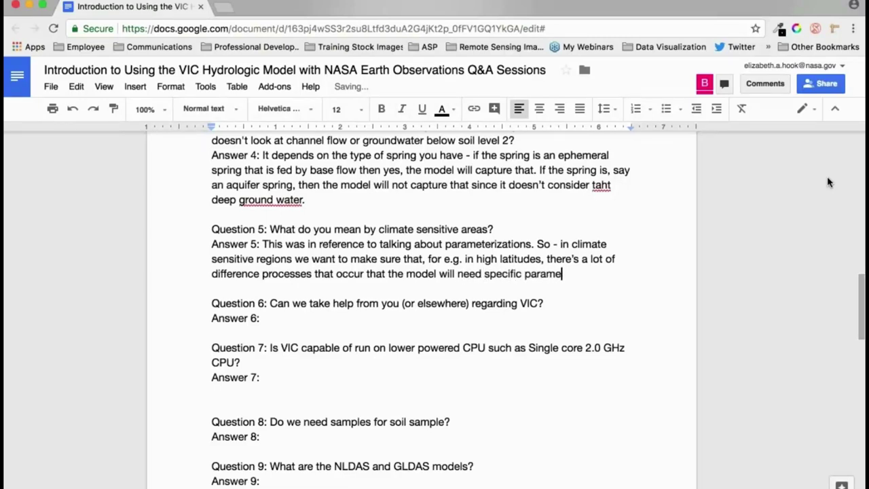
pyautogui.write('terizations to capt')
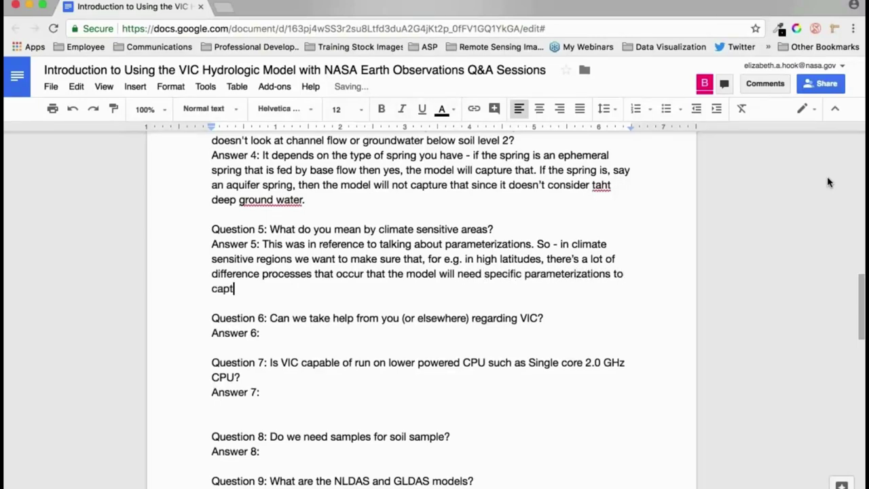
pyautogui.write("ure. So, when you're")
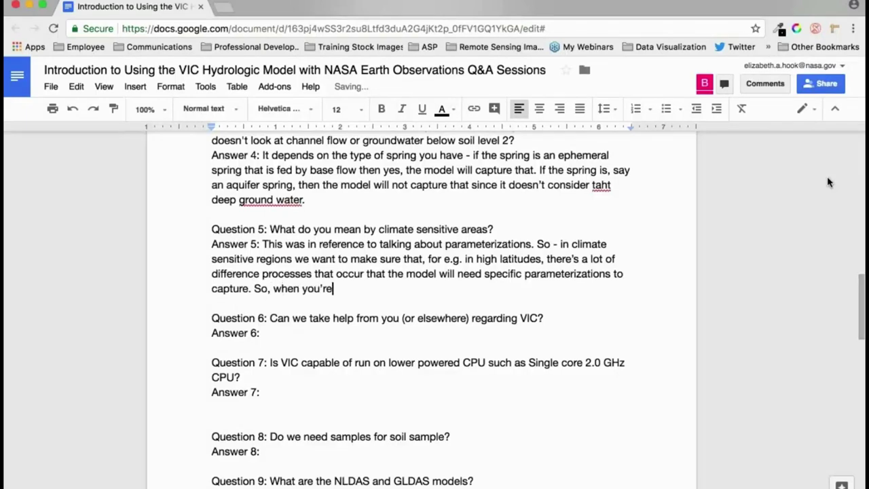
pyautogui.write(' simiulating an area')
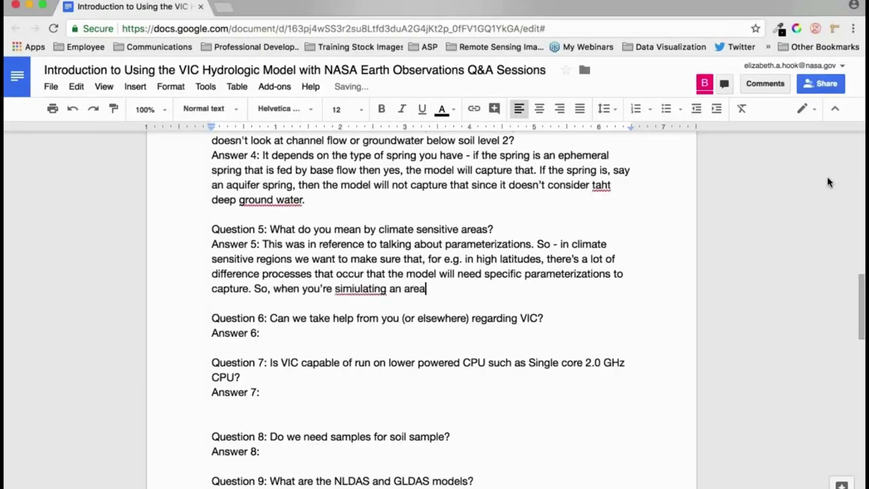
# Continue Answer 5 with "that is pretty sensitive to precipitation or temp, for e.g., the high latitudes are pretty sensitive to".
pyautogui.write(' that is pretty sens')
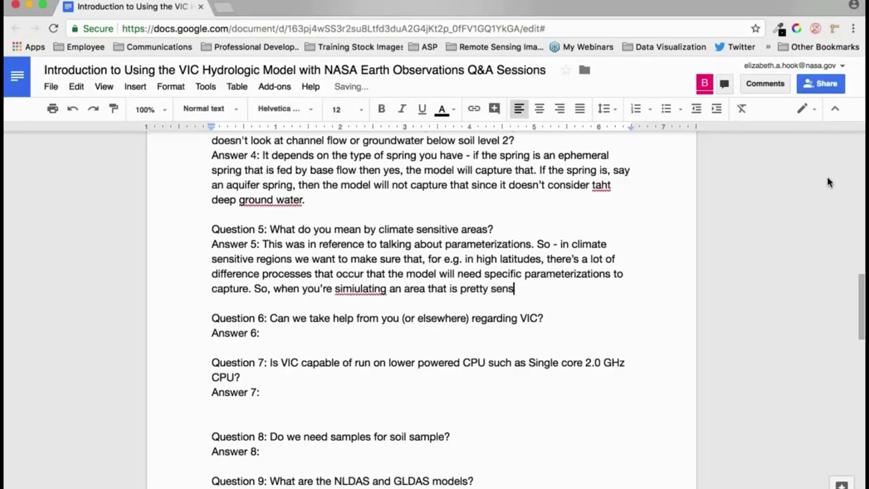
pyautogui.write('itive to precipitation or t')
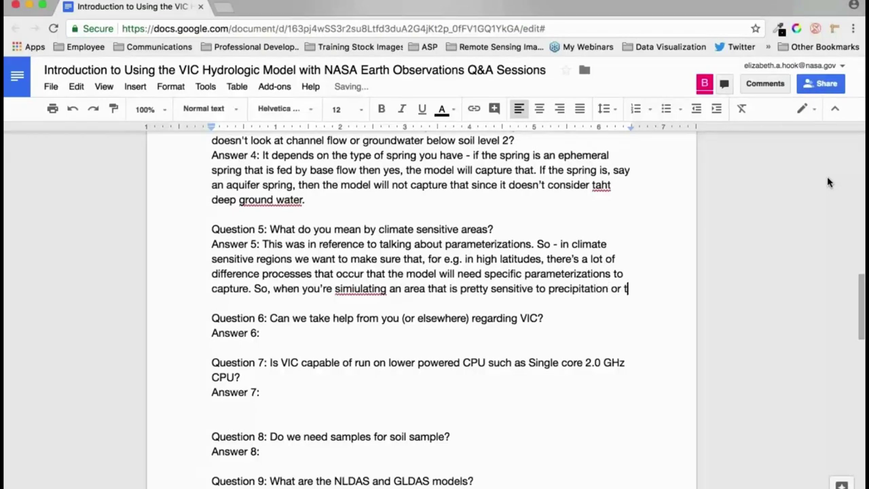
pyautogui.write('emp, for e.g., th')
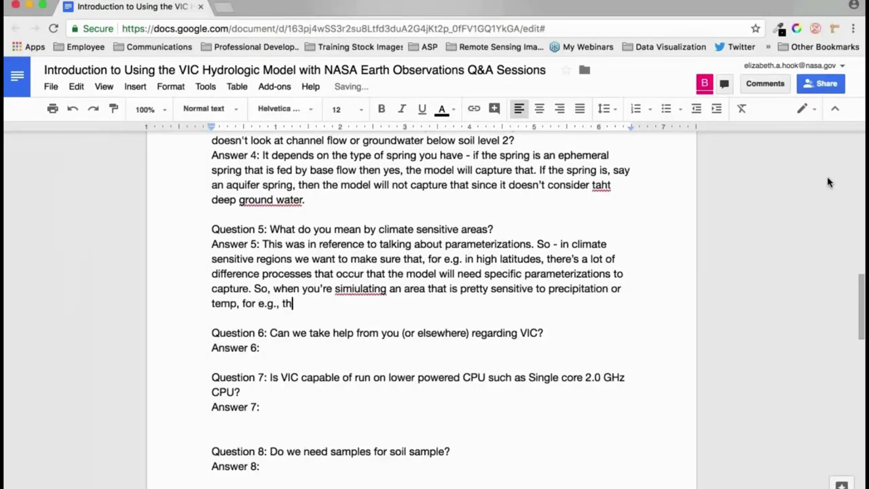
pyautogui.write('e high latitudes ar')
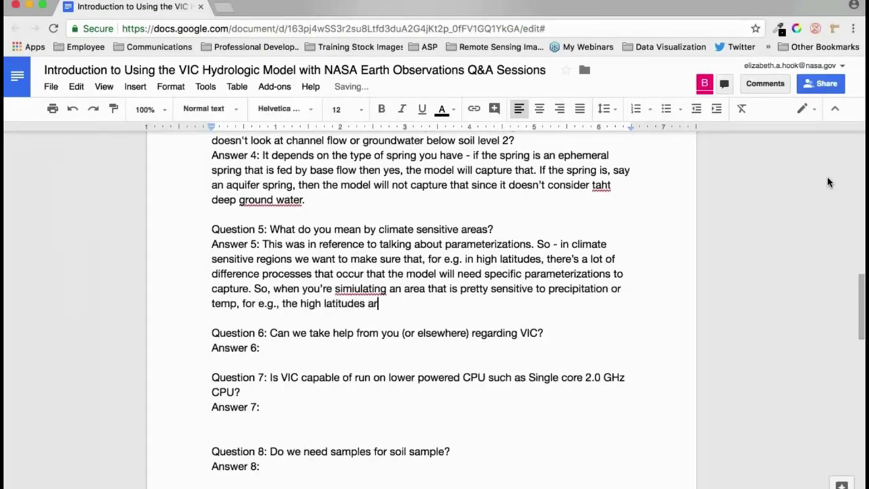
pyautogui.write('e pretty sensitive to ')
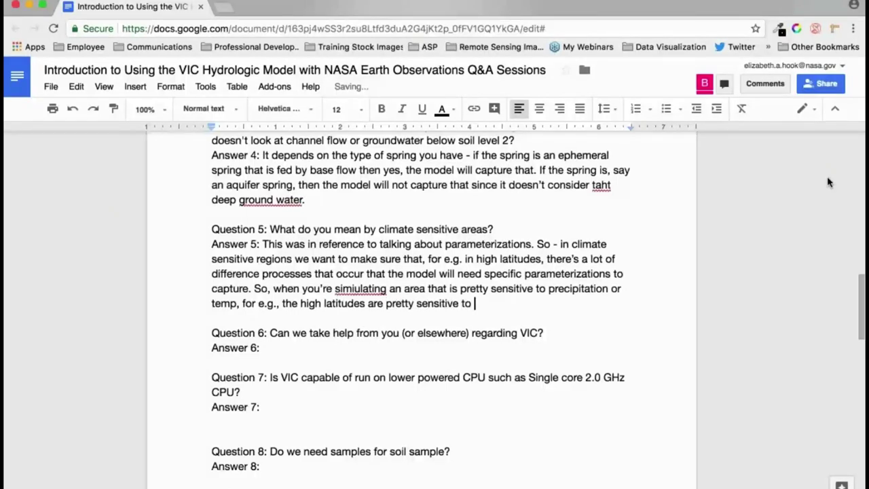
# Continue Answer 5 with "temp , like permafrost - sensitive to a few changes in degrees temperature".
pyautogui.write('temp and')
pyautogui.press('BackSpace')
pyautogui.press('BackSpace')
pyautogui.press('BackSpace')
pyautogui.press('BackSpace')
pyautogui.write(', like permafron')
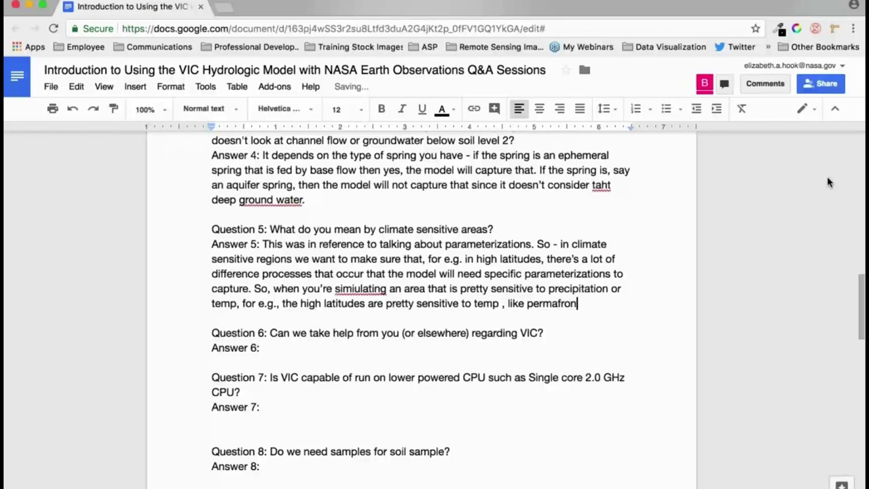
pyautogui.write('t - sensti')
pyautogui.write('ive to a few ch')
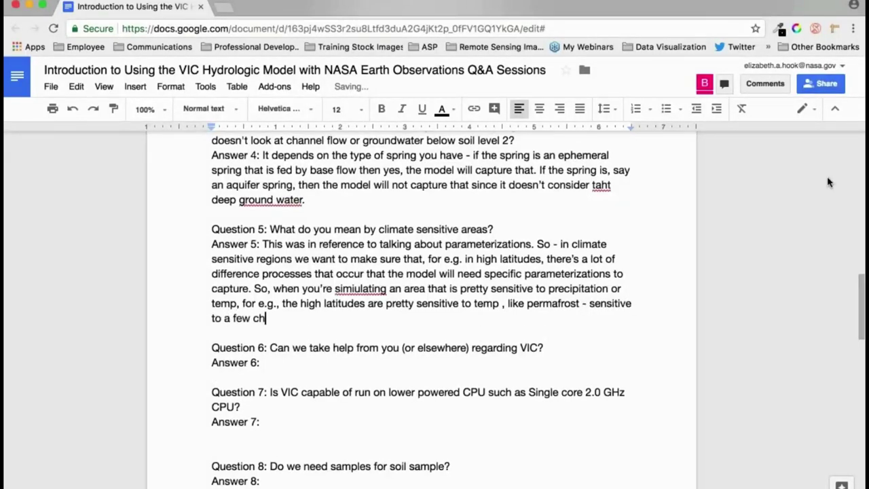
pyautogui.write('anges in degrees tempera')
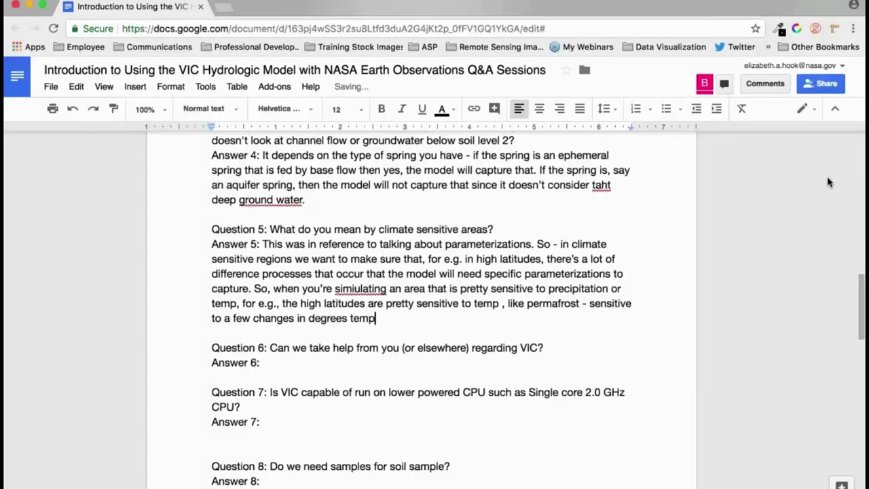
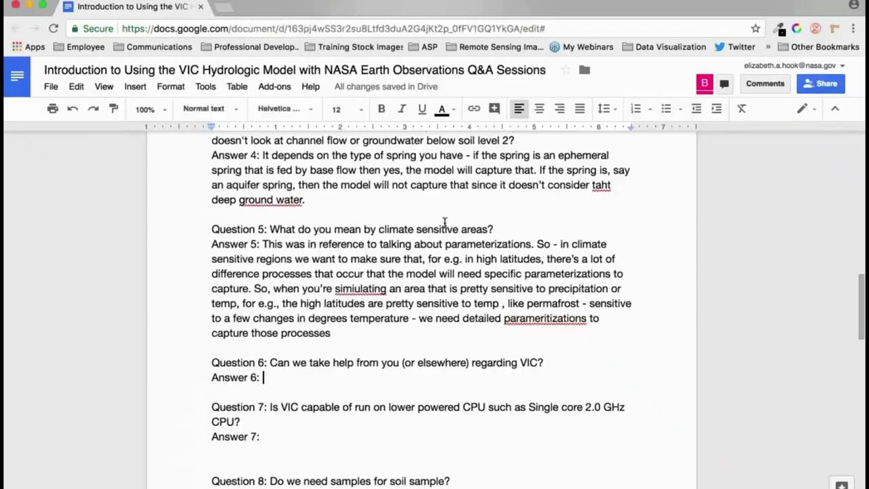
# Begin Answer 6 with "VIC itself was developed by Univ. Washington and they have source code, they have a forum, and you".
pyautogui.scroll(-3, 445, 224)
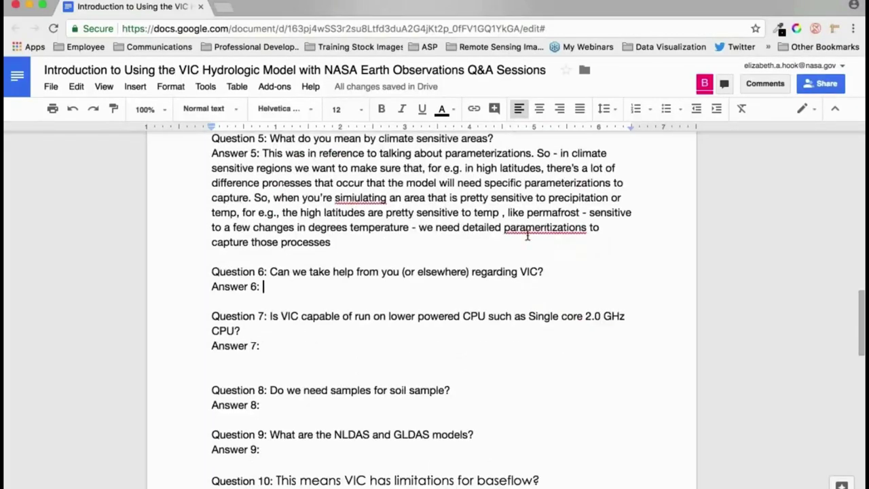
pyautogui.write('VIC itself was')
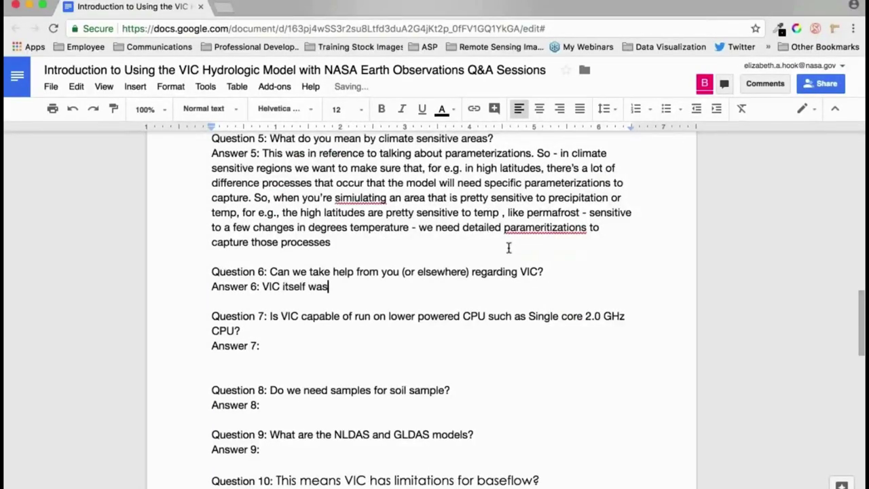
pyautogui.write(' developed by Un')
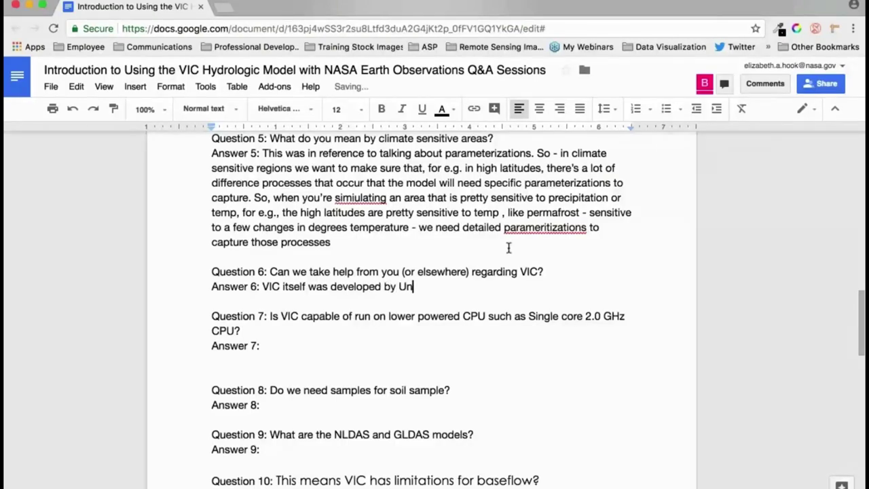
pyautogui.write('iv. Washington and they')
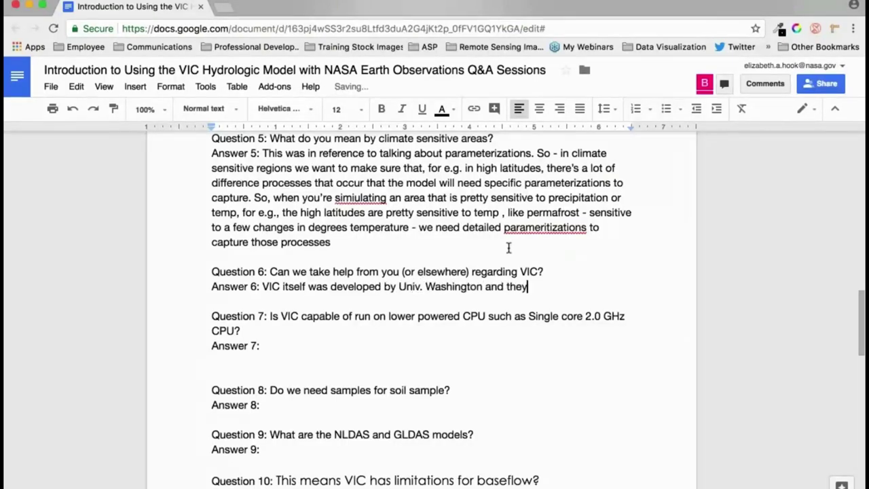
pyautogui.write(' have source code, the')
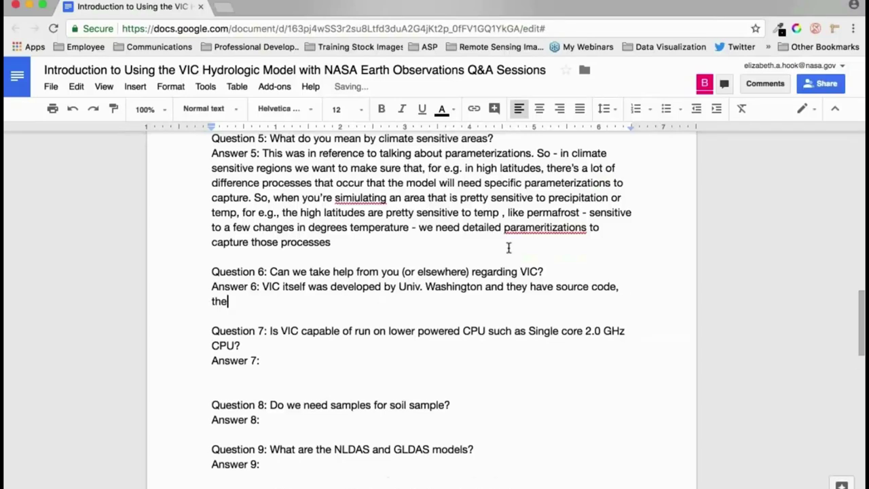
pyautogui.write('y have forum')
pyautogui.write('a forum, and you')
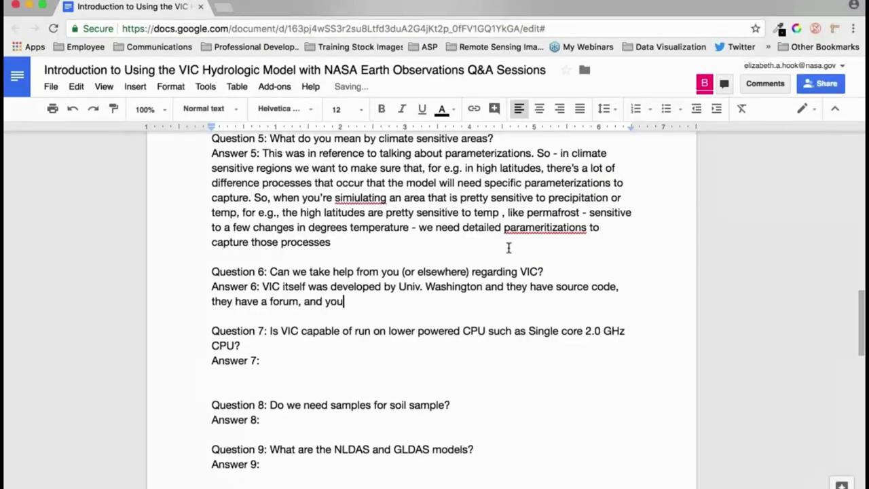
# Continue Answer 6 with "can get help from them re: VIC model. What we're trying to do is take VIC as-is, and", the presenter's name and "has".
pyautogui.write(' can get help from them r')
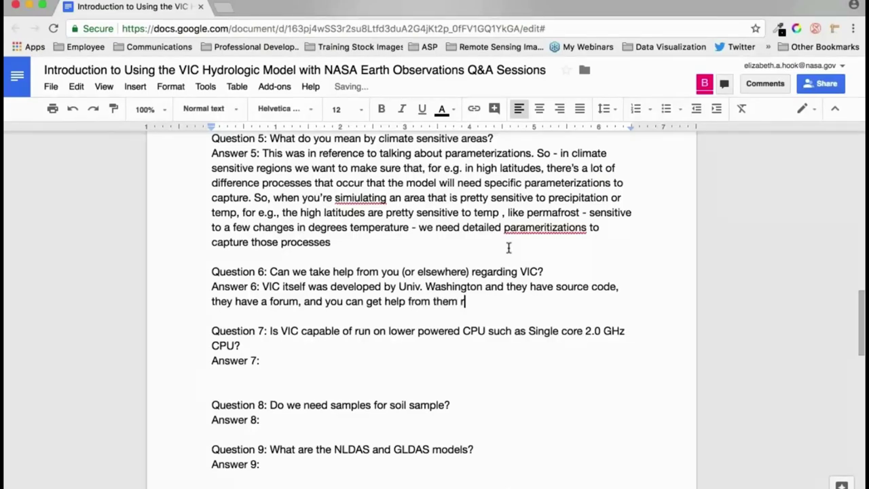
pyautogui.write("e: VIC model. What we're trying to do is take VIC a")
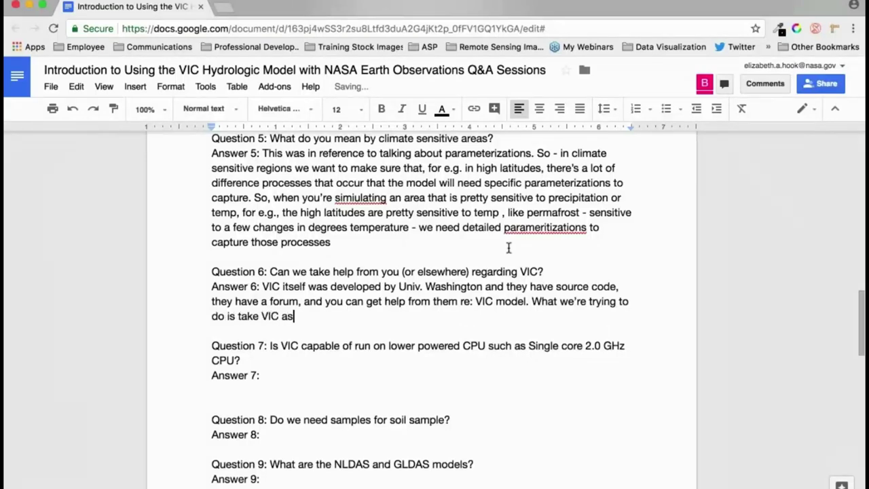
pyautogui.write('s-is, and Kel has ')
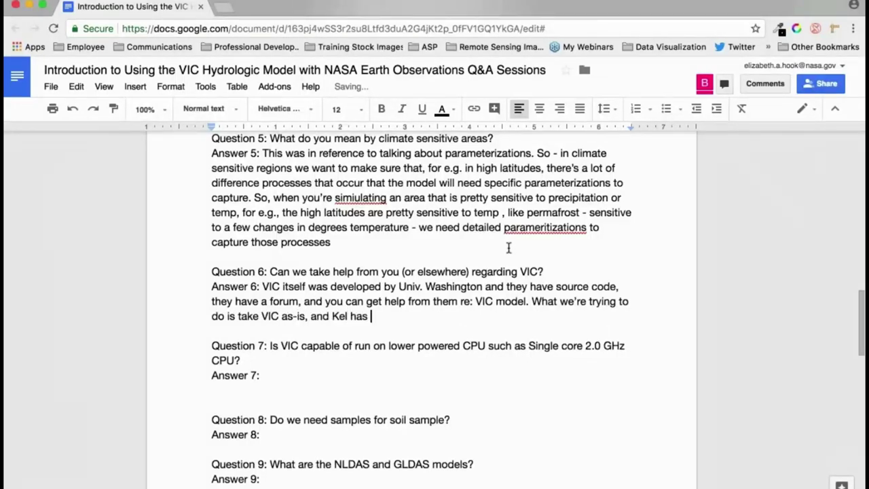
# Continue Answer 6 with "shown us the processes and next week we'll talk about how to get input data from NASA".
pyautogui.write('shown us the proces')
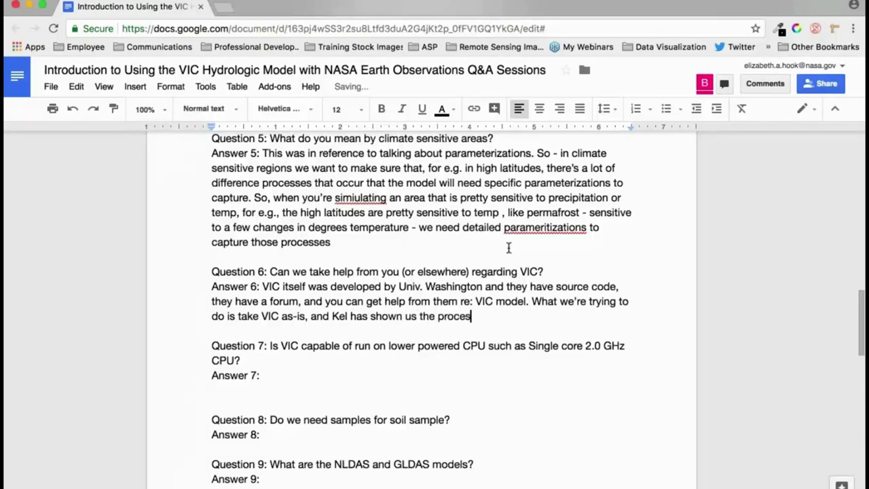
pyautogui.write('ses and next week w')
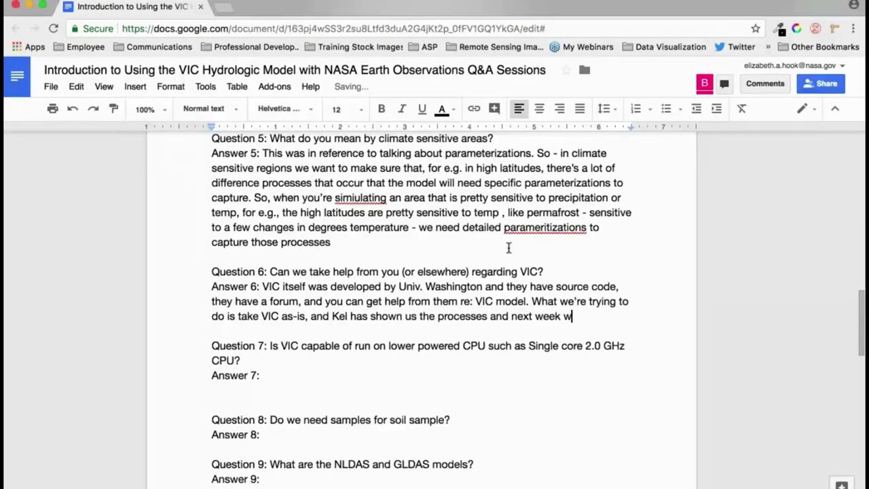
pyautogui.write("e'll talk about how to get i")
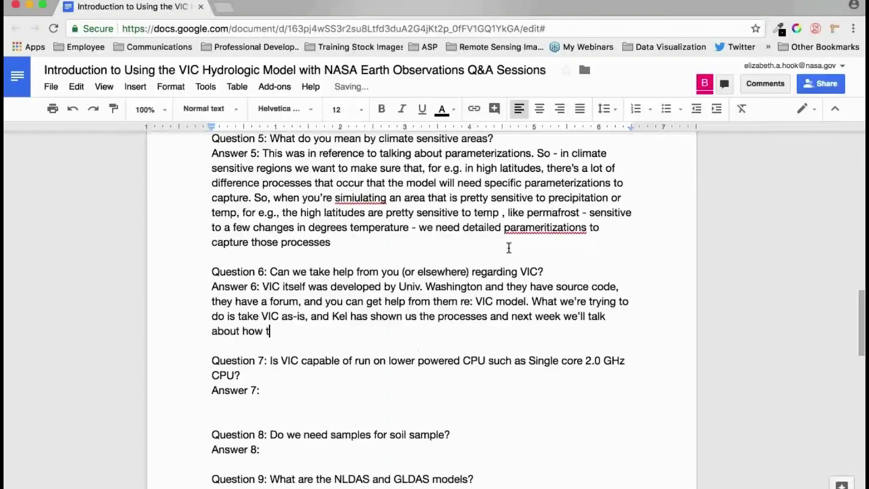
pyautogui.write('nput data from NAS')
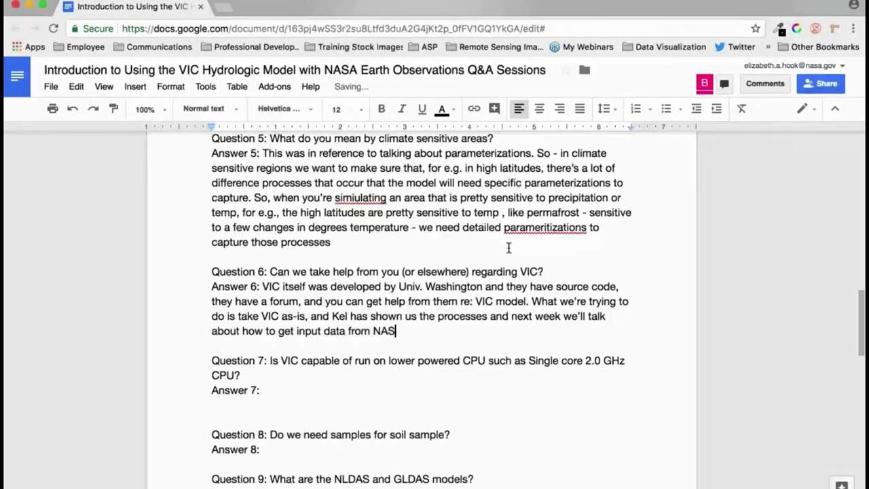
# Continue Answer 6 with "remote sensing. So, the main purpose is that you take the VIC from Univ. Washington, download code, install on computer - but".
pyautogui.write('A remote sensing. So')
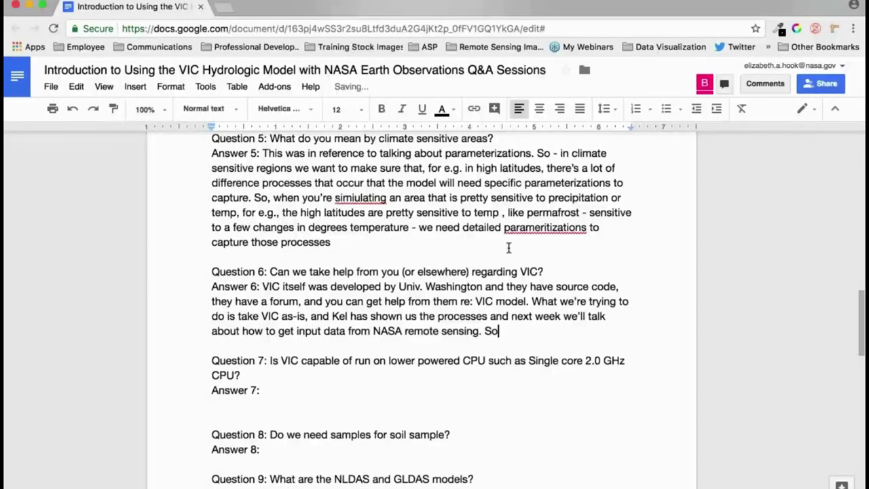
pyautogui.write(', the main purpose is that')
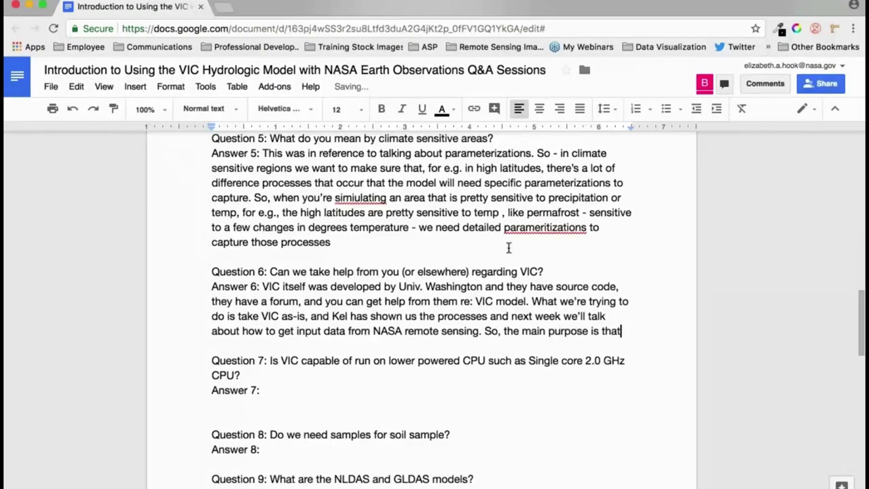
pyautogui.write(' you take the VIC from ')
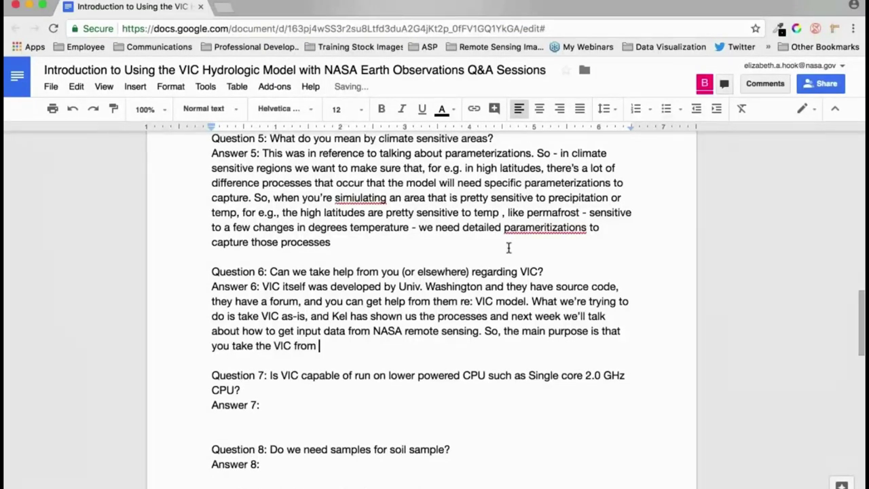
pyautogui.write('Univ. Washin')
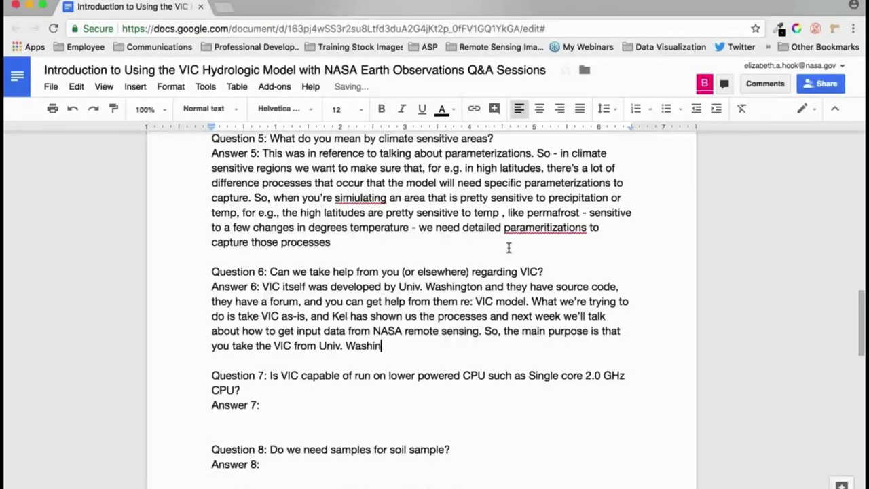
pyautogui.write('g gton, download code,')
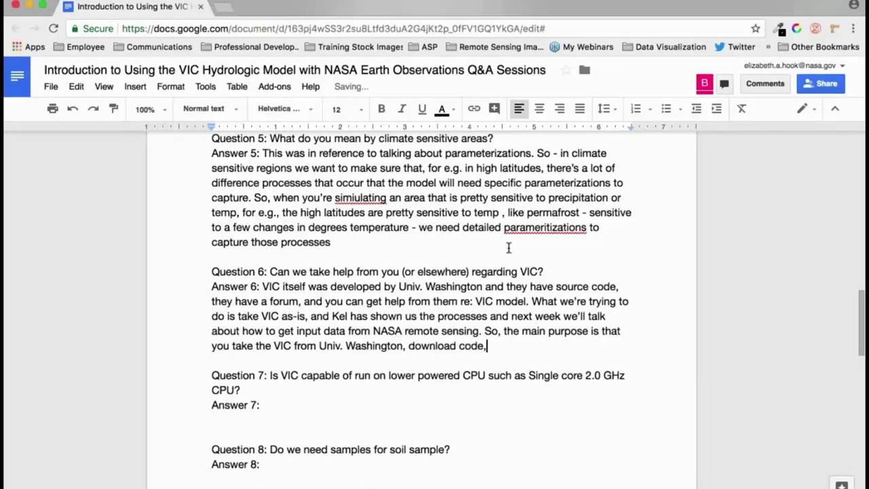
pyautogui.write(' install on computer - bu')
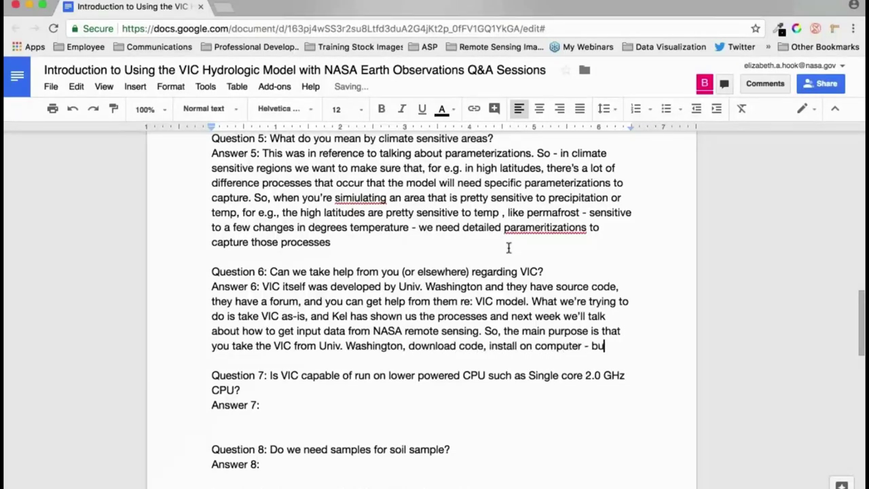
# Continue Answer 6 with "it isn't always easy to get input data for VIC over all water basins or watersheds, so".
pyautogui.write("t it isn't always easy to g")
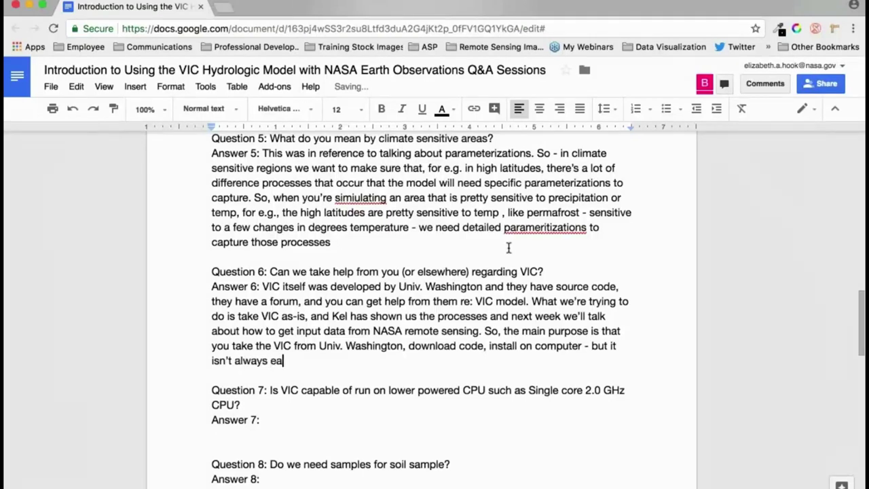
pyautogui.write('et input data for ')
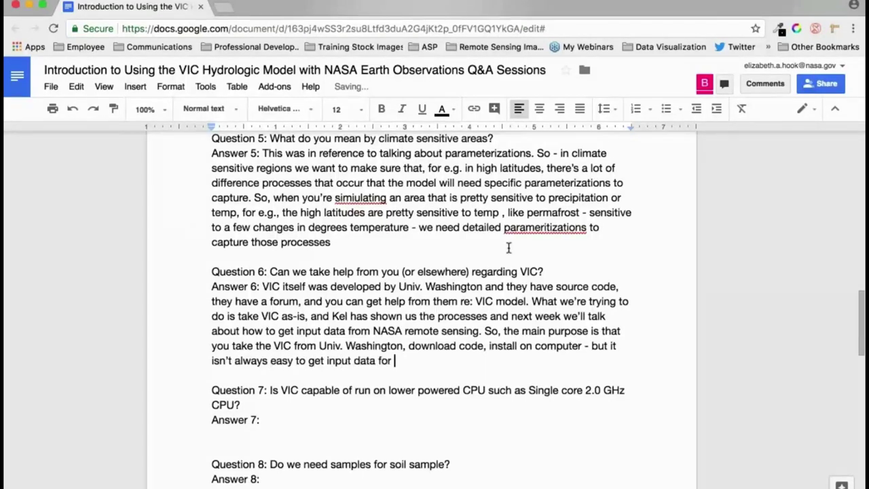
pyautogui.write('VIC over all water basins or ')
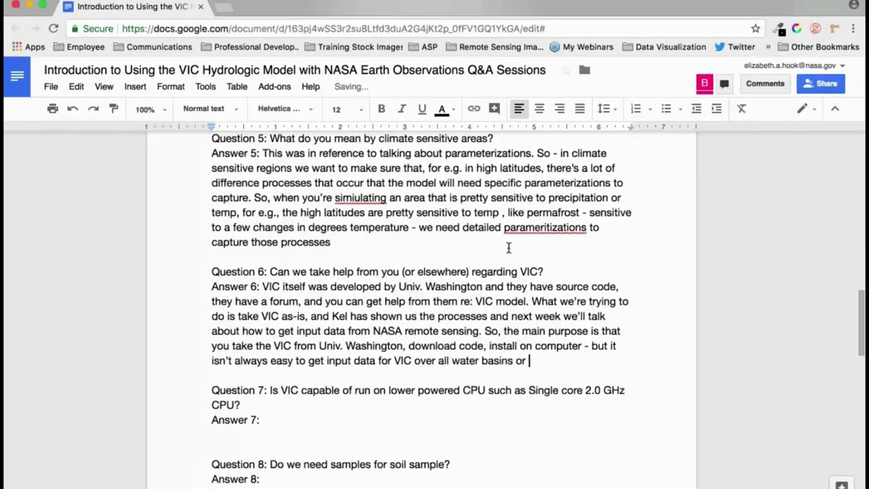
pyautogui.write('watersheds, so ')
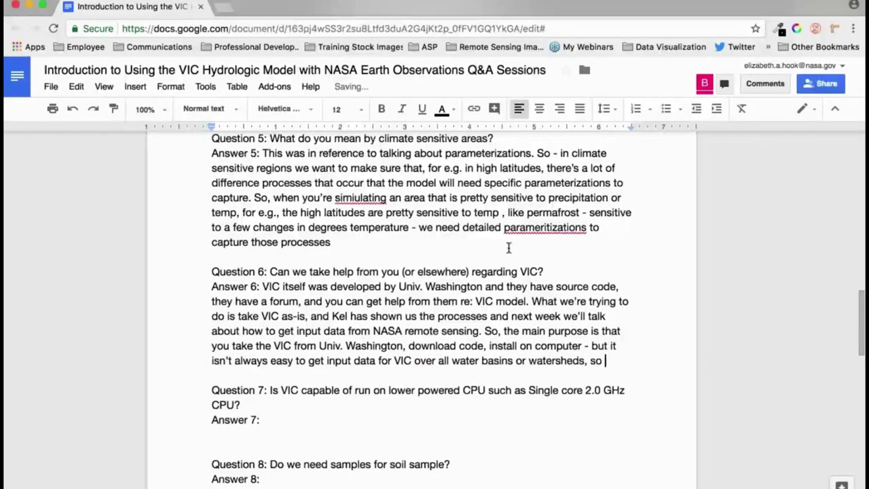
# Continue Answer 6 with "this is an instance here you can use remote sensing to force VIC and look at the output. We can".
pyautogui.write('this is an instance w')
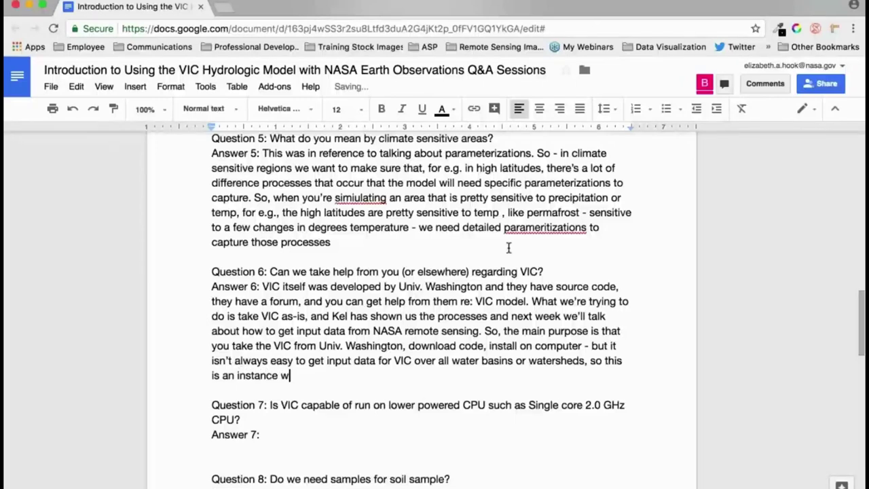
pyautogui.press('BackSpace')
pyautogui.write('here you can use ')
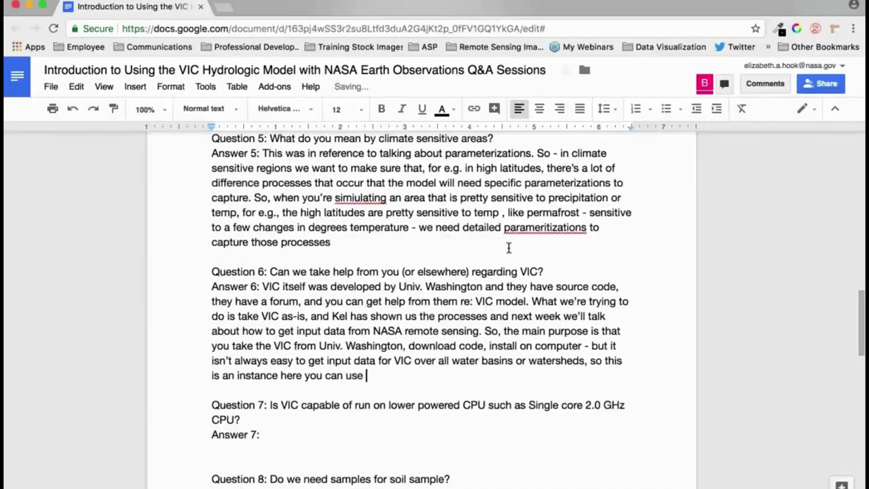
pyautogui.write('remote sensing to f')
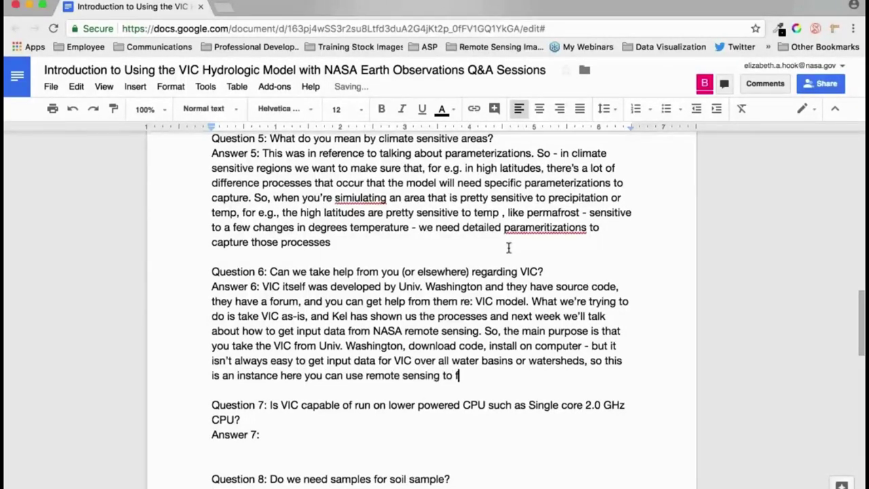
pyautogui.write('orce VIC and look at')
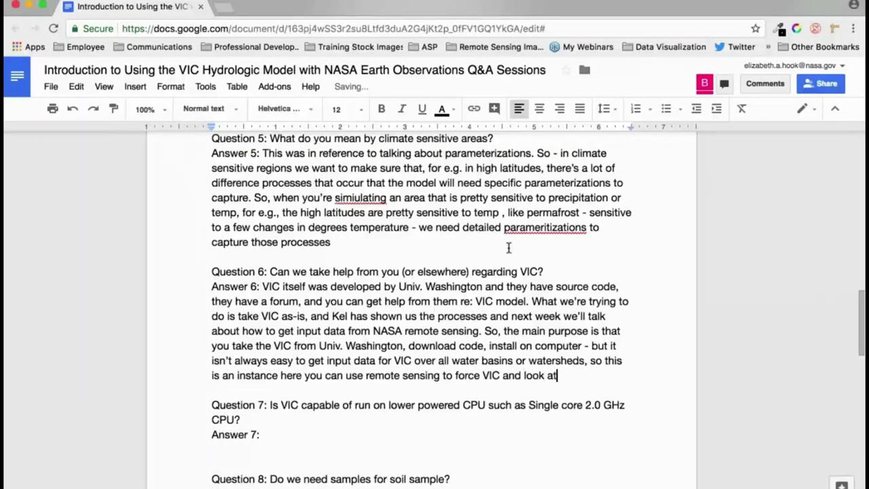
pyautogui.write(' the output. We can he')
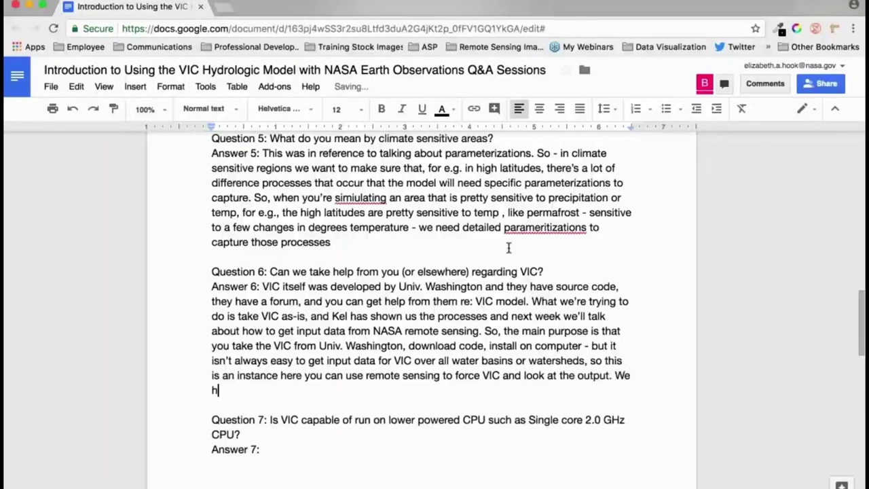
# Continue Answer 6 with "help with this in the sense that you'll have presentations and recordings for reference on how to run a model.".
pyautogui.write('lp with this in the s')
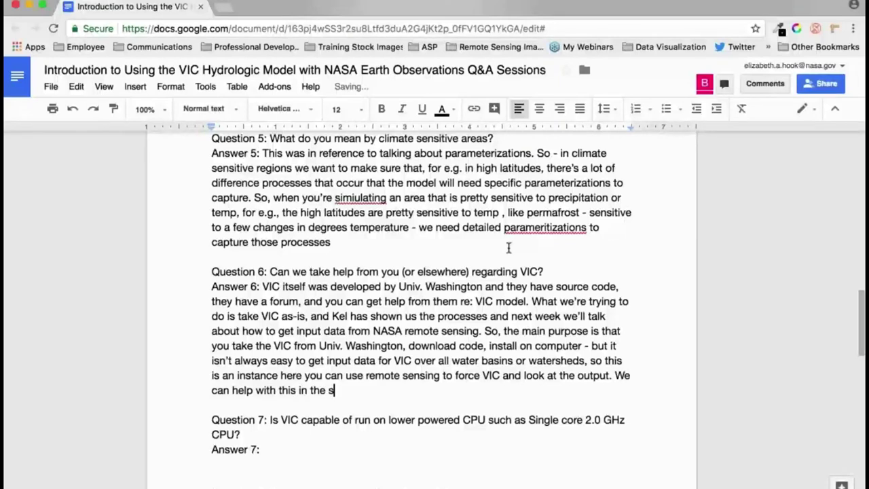
pyautogui.write("ense that you'll have pr")
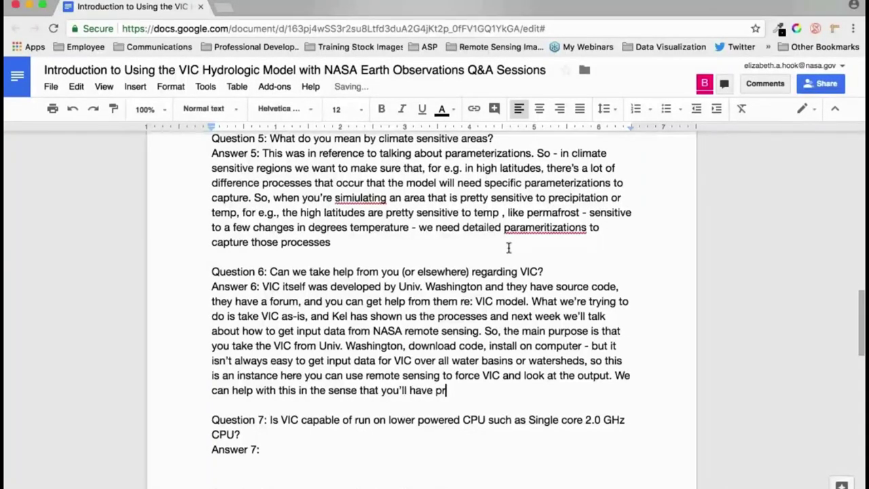
pyautogui.write('esentations and recordi')
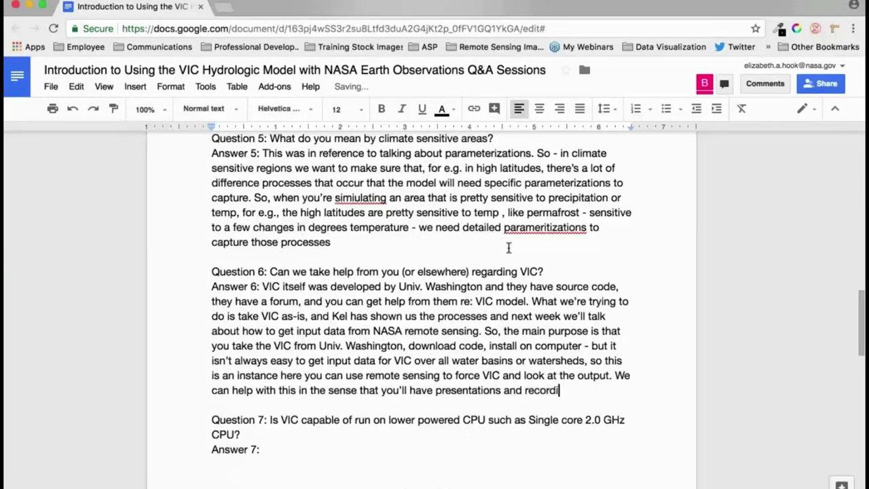
pyautogui.write('ngs for referen')
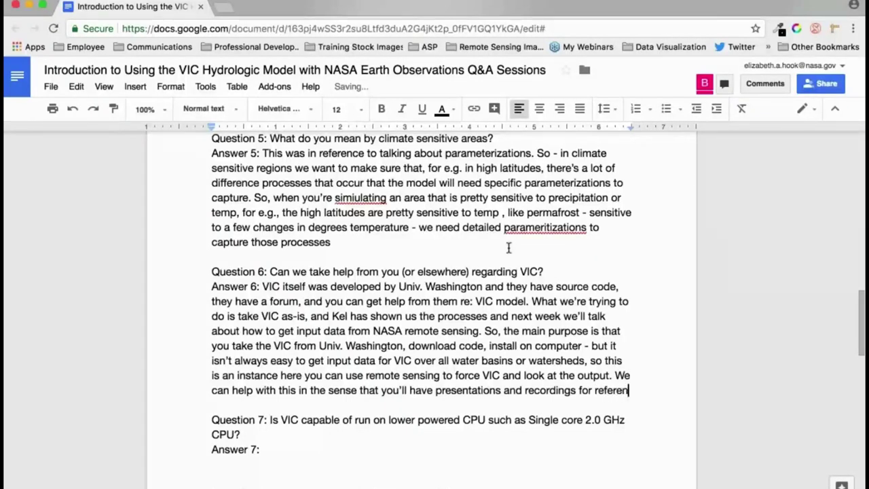
pyautogui.write('ce on how to run a model.')
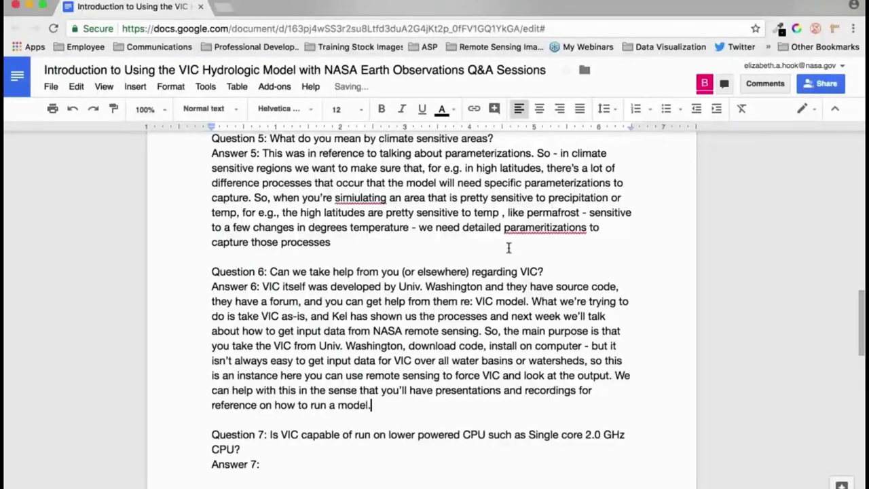
# Continue Answer 6 with "For VIC itself, the VIC site - the modeling itself- you can contact Univ. Washington, they have a help forum.".
pyautogui.write(' For VIC itsel')
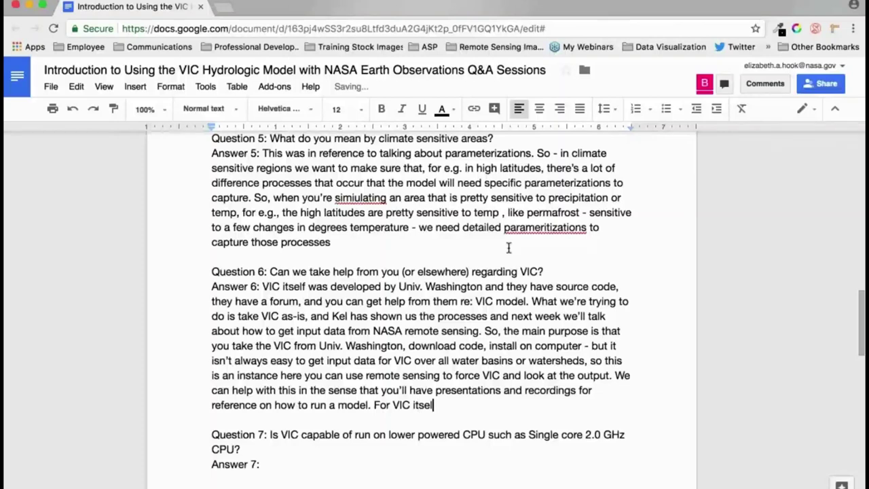
pyautogui.write('f, the VIC site ')
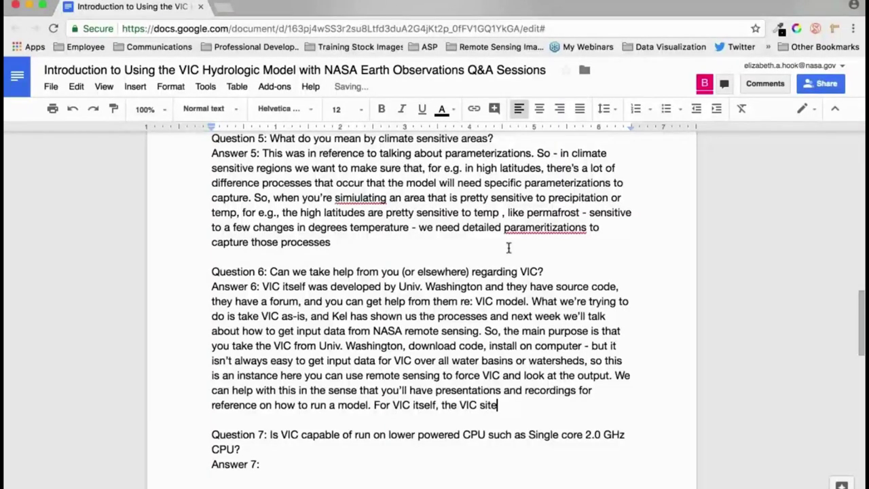
pyautogui.write('- the modeling ist')
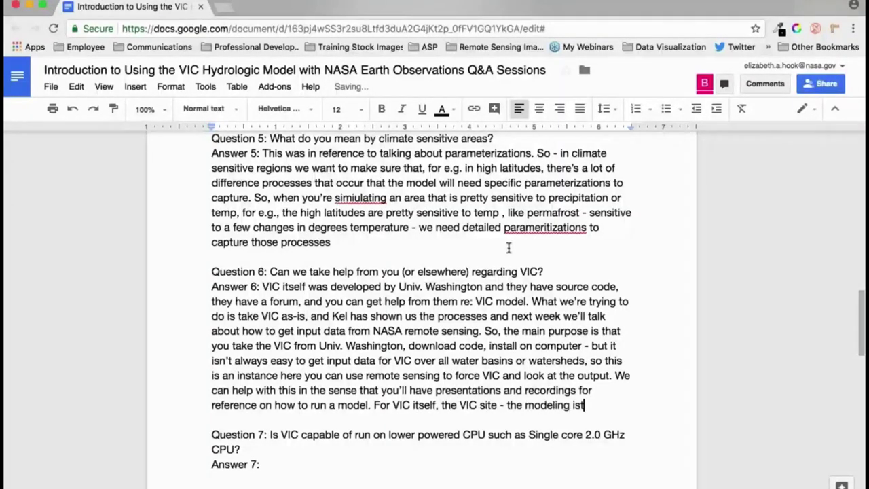
pyautogui.write('elf- you can contac')
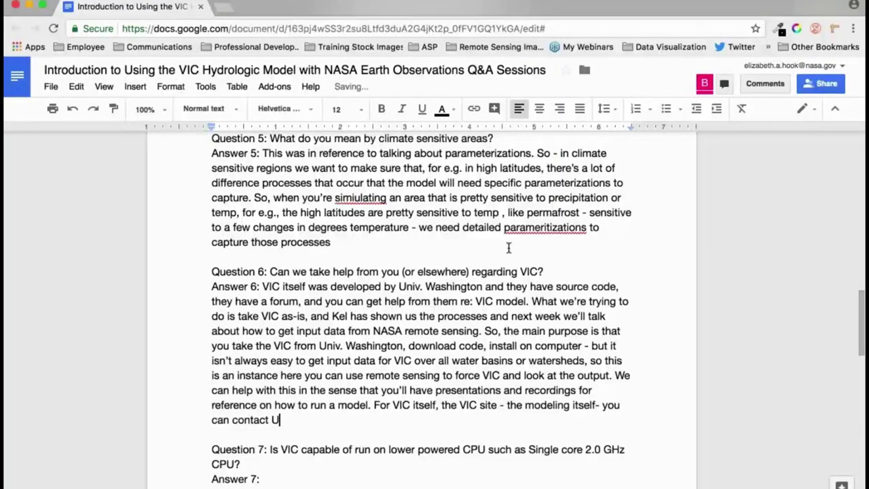
pyautogui.write('t Univ. Washington, ')
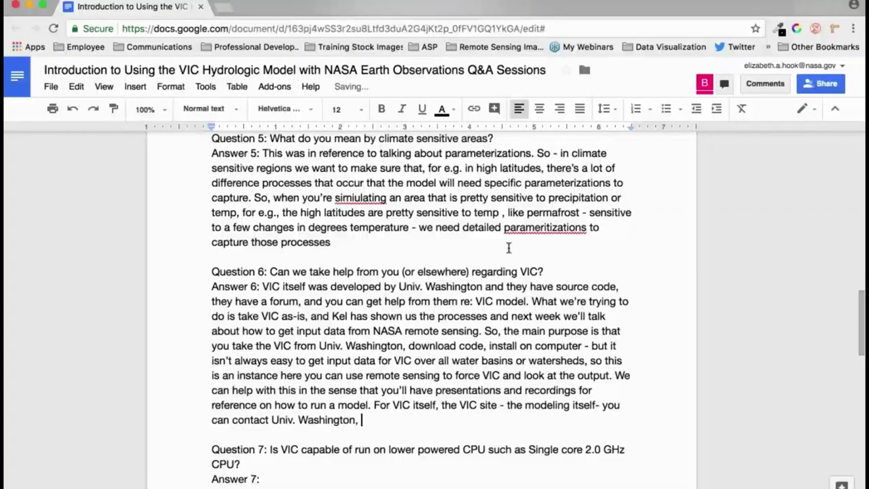
pyautogui.write('they have a ')
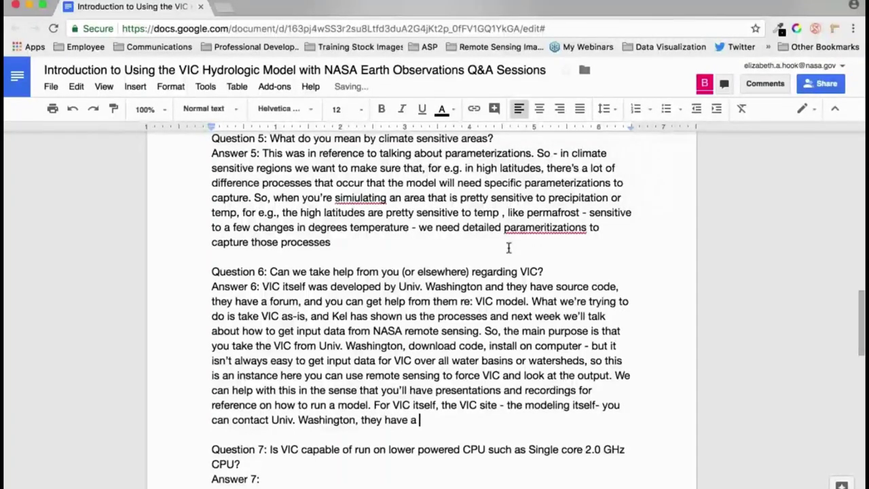
pyautogui.write('help forum.')
# Start a new paragraph with "They have a help forum where you can sign up and send an email, and it'll send an email out to everyone.".
pyautogui.press('Return')
pyautogui.press('Return')
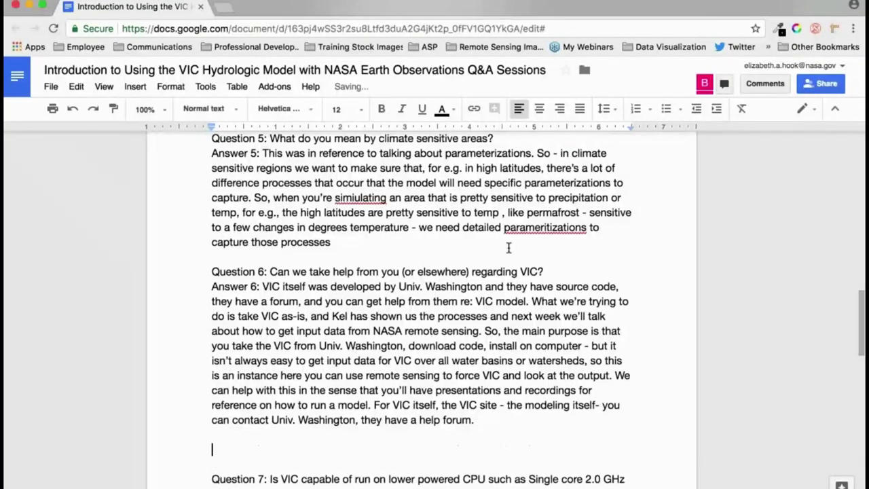
pyautogui.write('The y have a ')
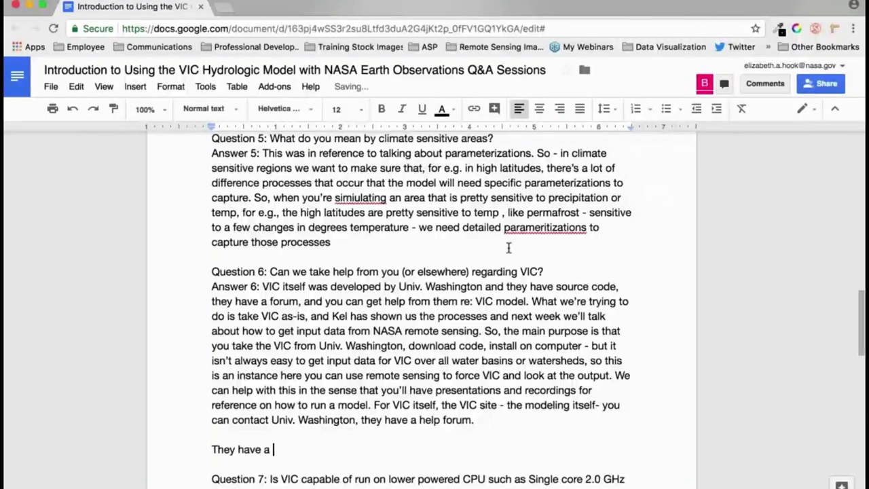
pyautogui.write('help forum where you ca')
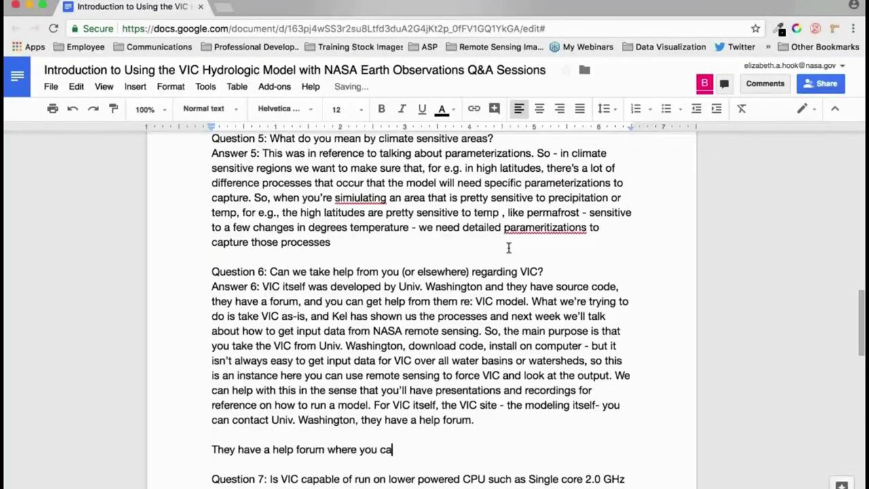
pyautogui.write('n sign up and send an ema')
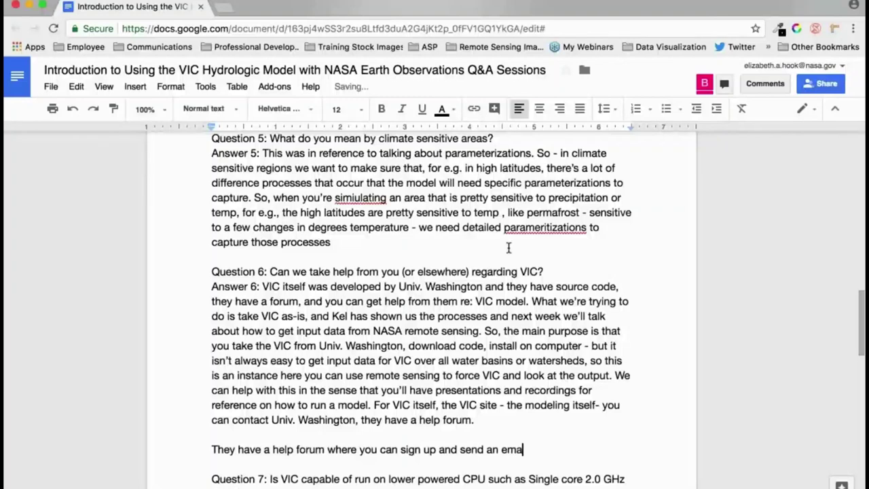
pyautogui.write("il, and it'll send an em")
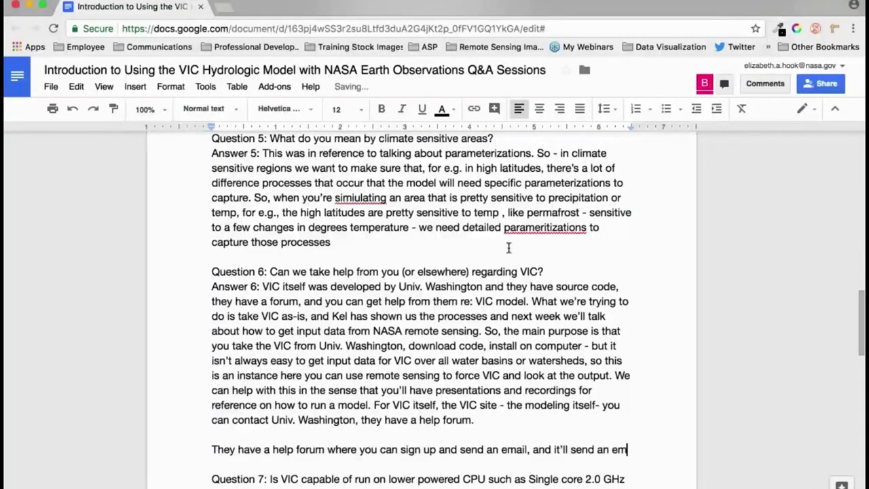
pyautogui.write('ail out to everyone. T')
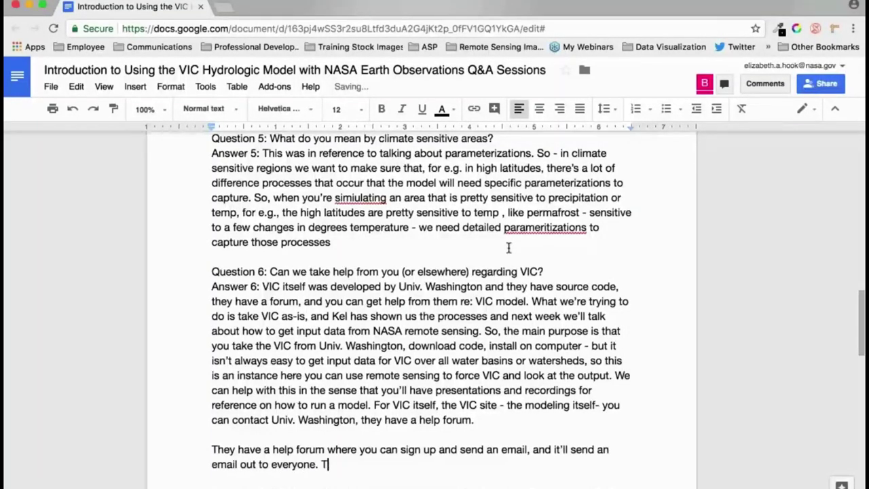
# Continue the help forum paragraph in Answer 6 with "There's typically the Univ of Washington people answer quickly".
pyautogui.write("here's typically ")
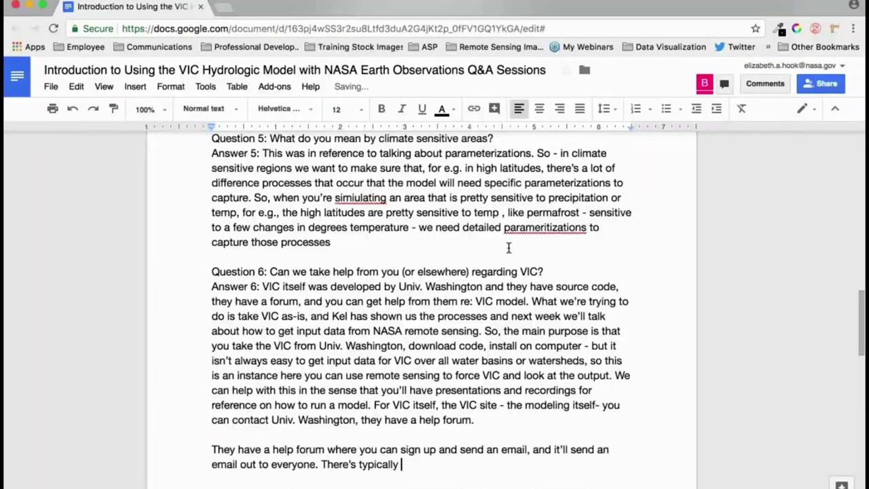
pyautogui.write('- t')
pyautogui.write('the Univ')
pyautogui.write(' of Washington p')
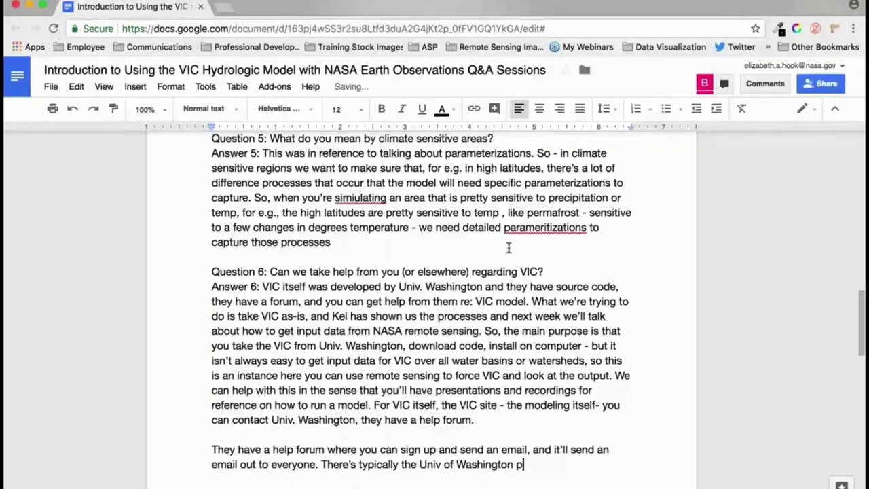
pyautogui.write('eople answer quick')
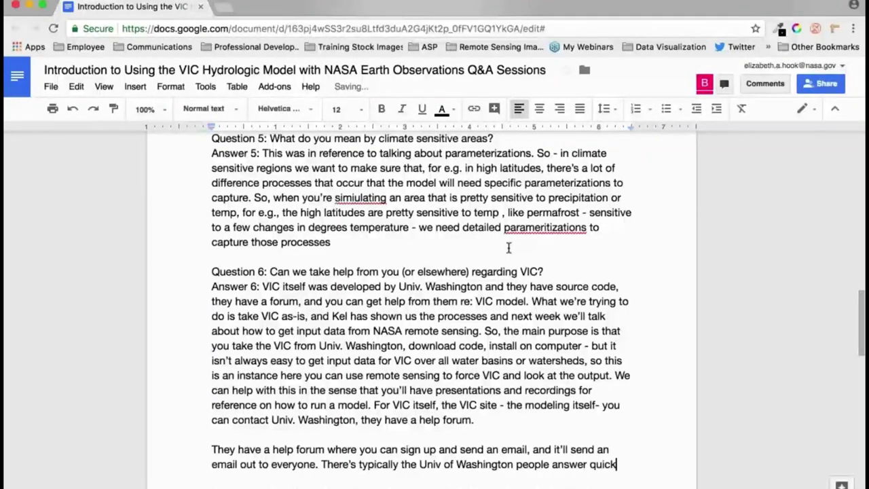
# Finish Answer 6: "or someone else using the model will answer. So if you want help with the VIC model, sign up for that email list serv.".
pyautogui.write('ly or someone else u')
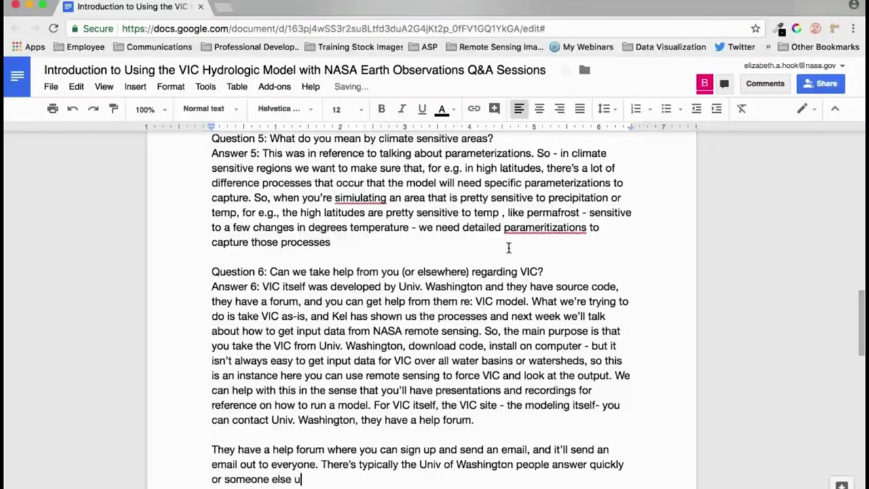
pyautogui.write('sing the model will answer. ')
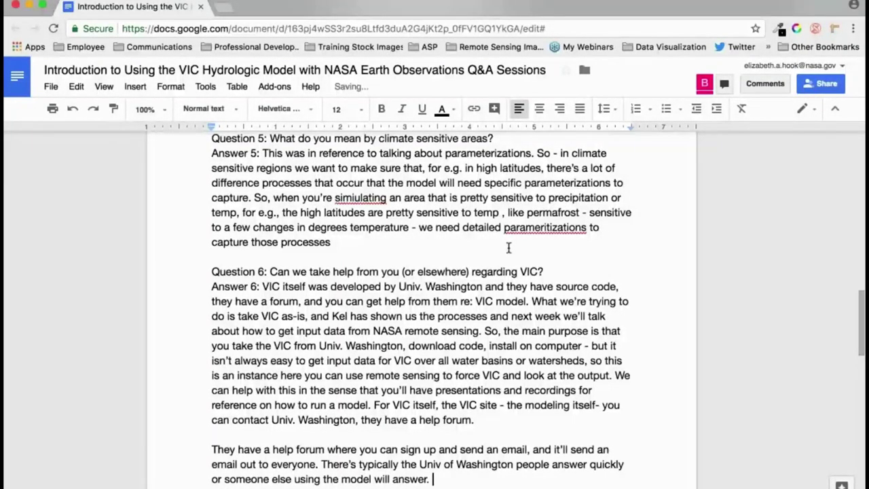
pyautogui.write('So if you want help wit')
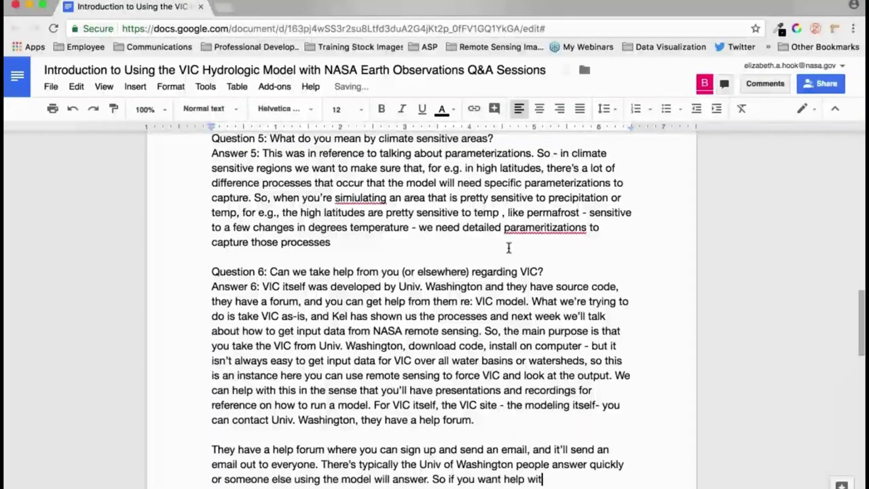
pyautogui.write('h the VIC model,')
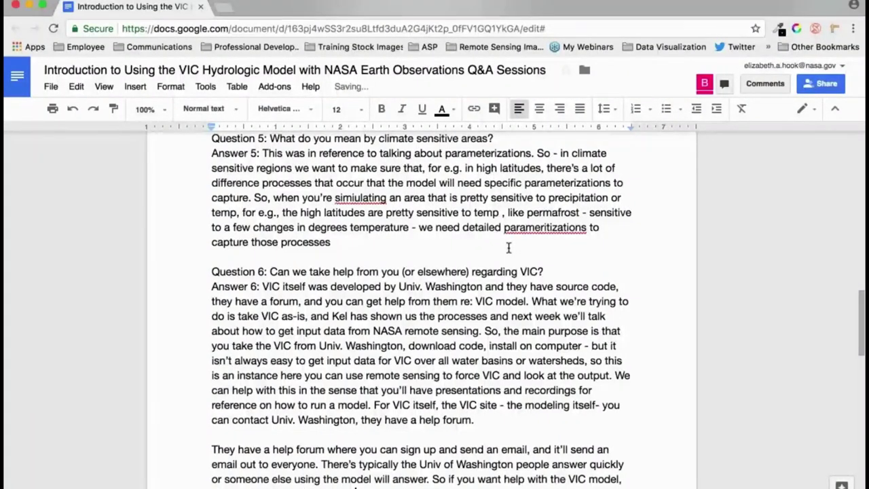
# Begin Answer 7, about running VIC on a lower powered CPU, with "I think - I'm pretty sure it is".
pyautogui.scroll(-5, 508, 248)
pyautogui.click(333, 258)
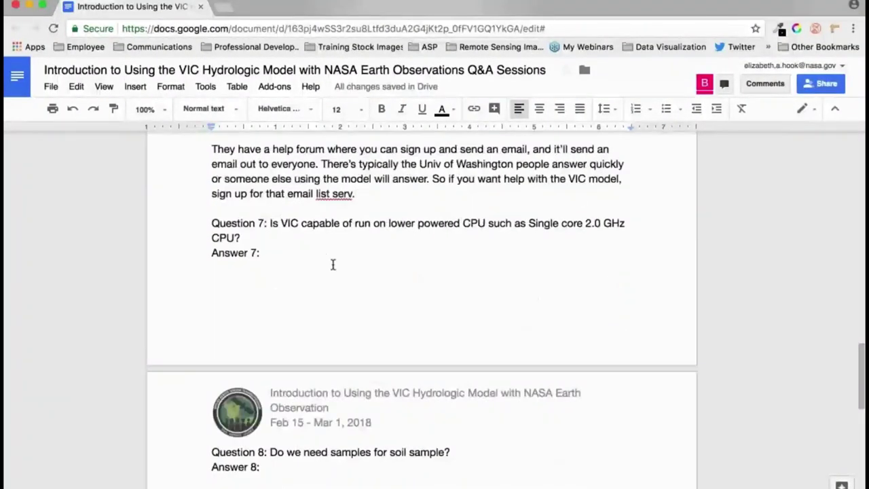
pyautogui.scroll(-1, 333, 258)
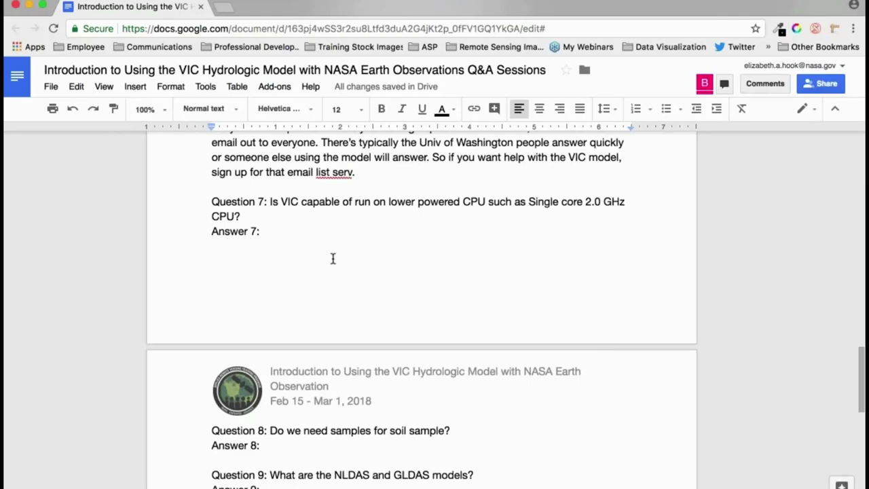
pyautogui.scroll(-1, 333, 258)
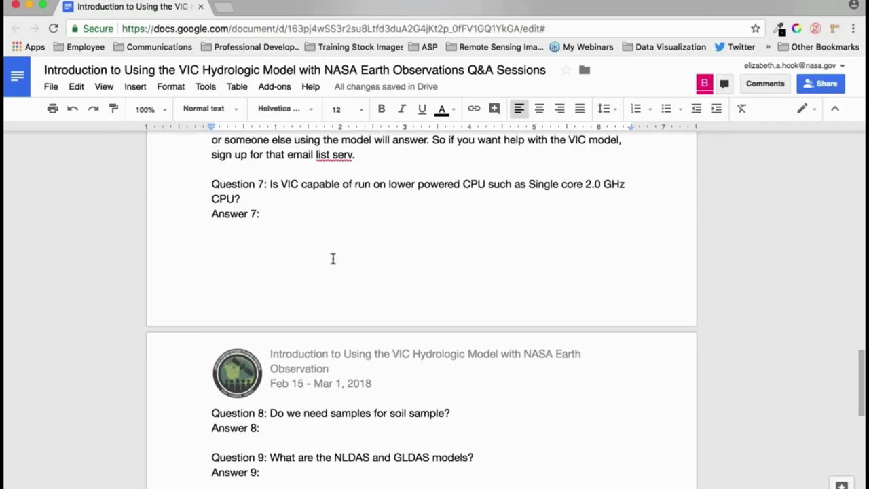
pyautogui.write("I think - I'm pretty sure it is (Ke")
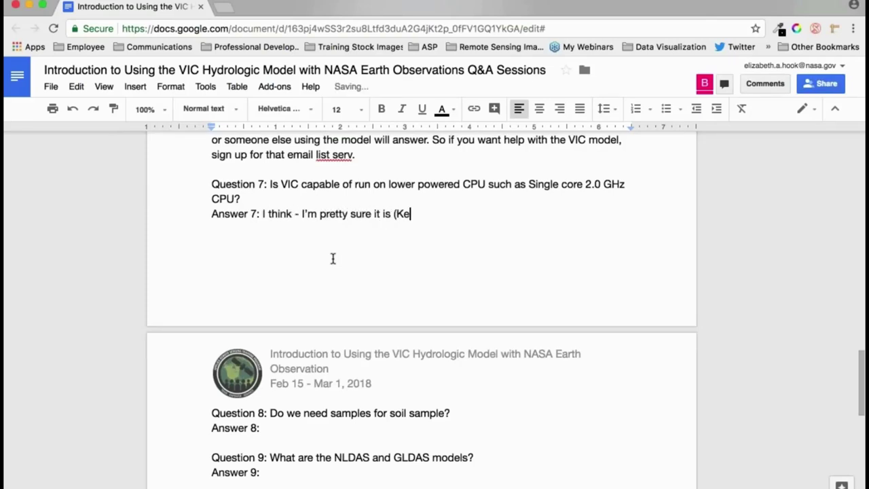
pyautogui.press('BackSpace')
pyautogui.press('BackSpace')
pyautogui.press('BackSpace')
pyautogui.press('BackSpace')
# Add to Answer 7 the sentence "The VIC model is a pretty efficient model when you look at the code.".
pyautogui.write('. The VIC m')
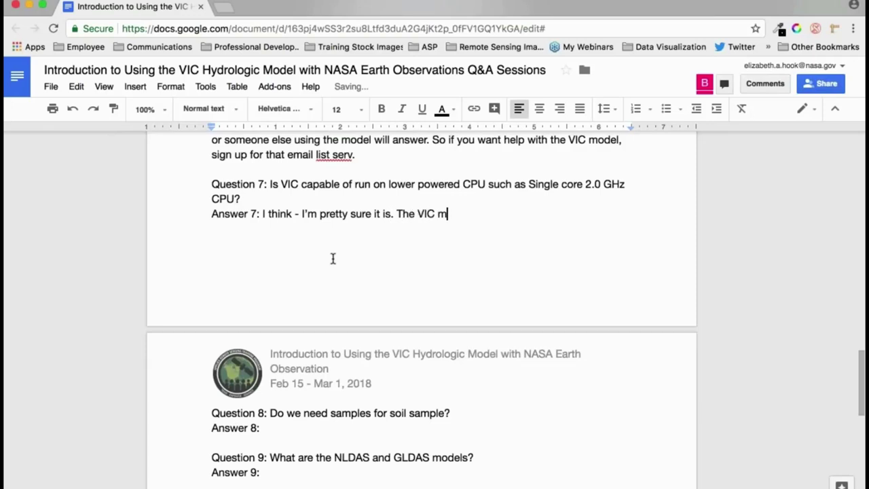
pyautogui.write('odel is pretty')
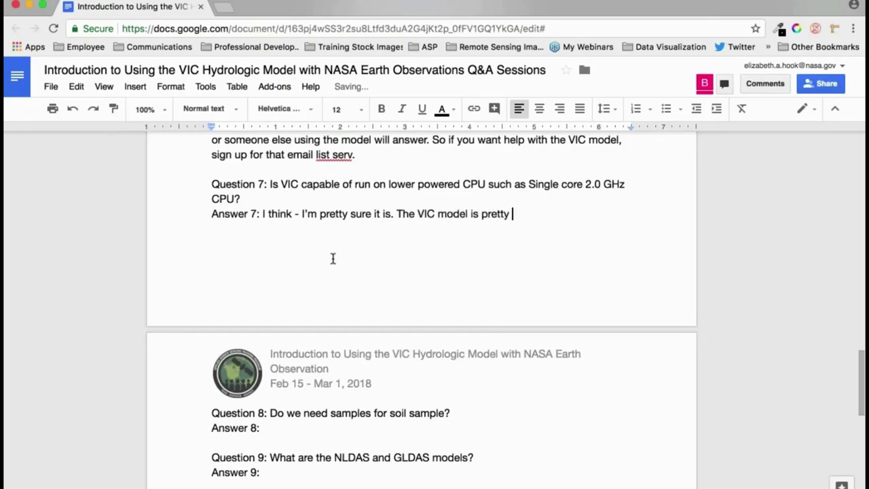
pyautogui.press('BackSpace')
pyautogui.press('BackSpace')
pyautogui.press('BackSpace')
pyautogui.press('BackSpace')
pyautogui.press('BackSpace')
pyautogui.press('BackSpace')
pyautogui.write('etty efficient model when you look at the code')
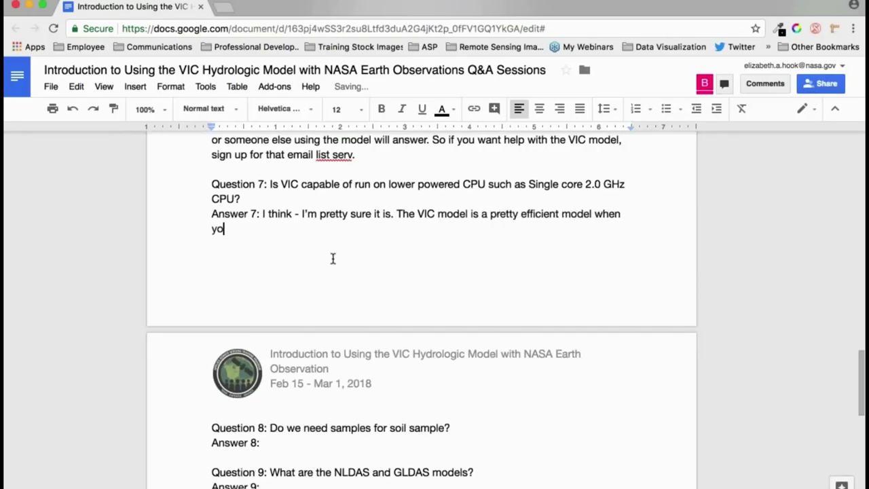
# Continue Answer 7 with "I don't think it should run out of memory. It may just take longer to run.".
pyautogui.write('. I don')
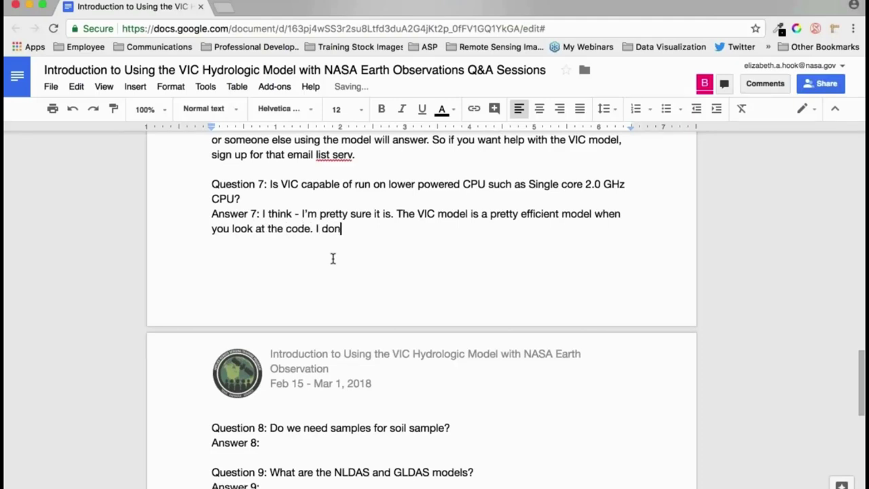
pyautogui.write("'t think it should run")
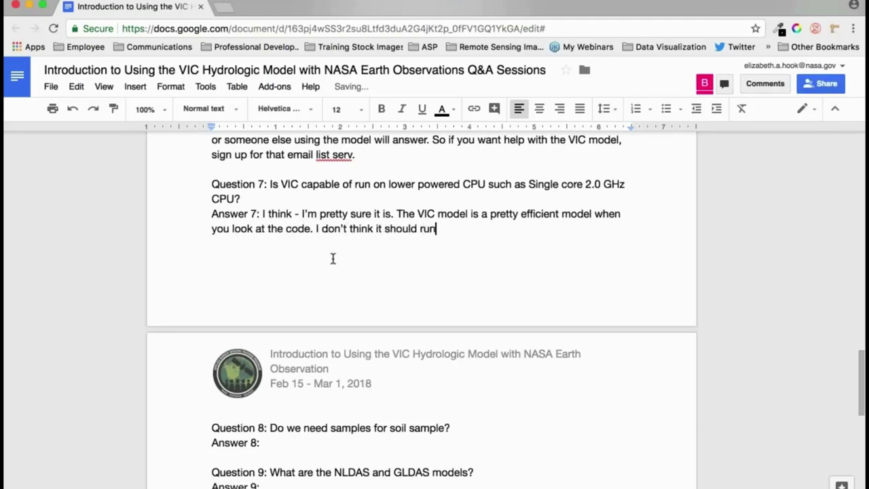
pyautogui.write(' out of memory. It may us')
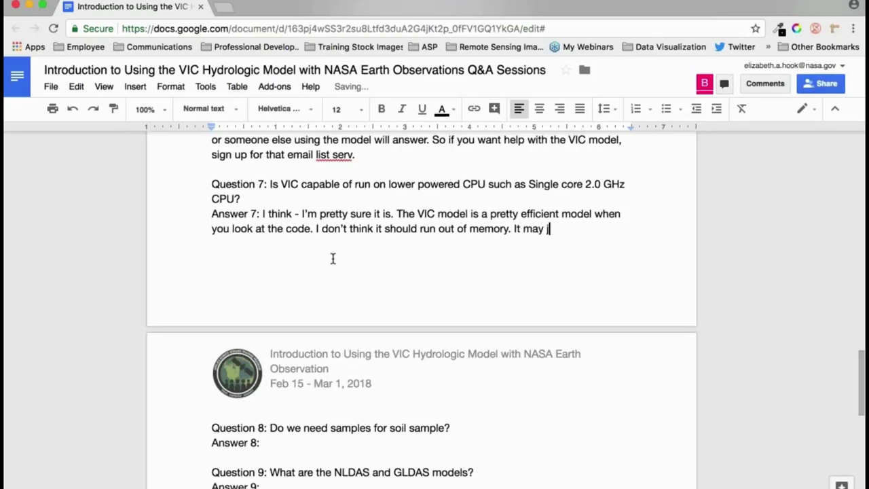
pyautogui.write('ust take longer to run. ')
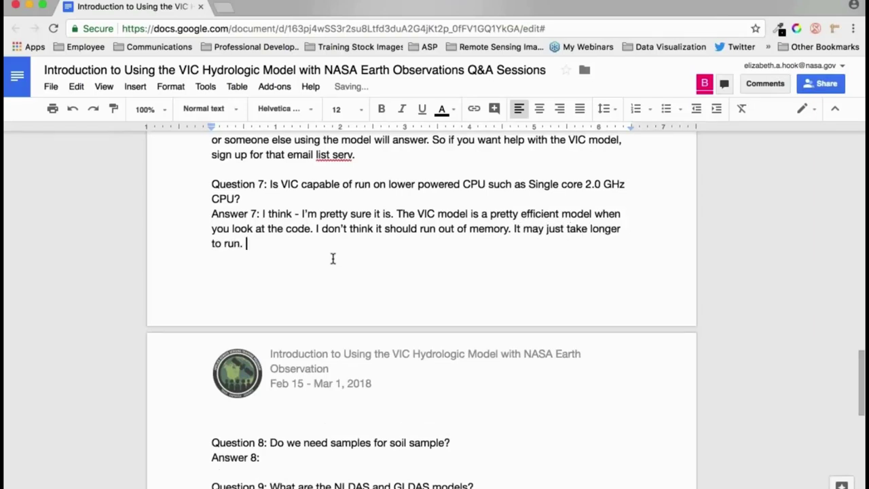
# Continue Answer 7 with "Another consideration to have is that the VIC model is pretty heavy on data storage - so".
pyautogui.write('Another considerat')
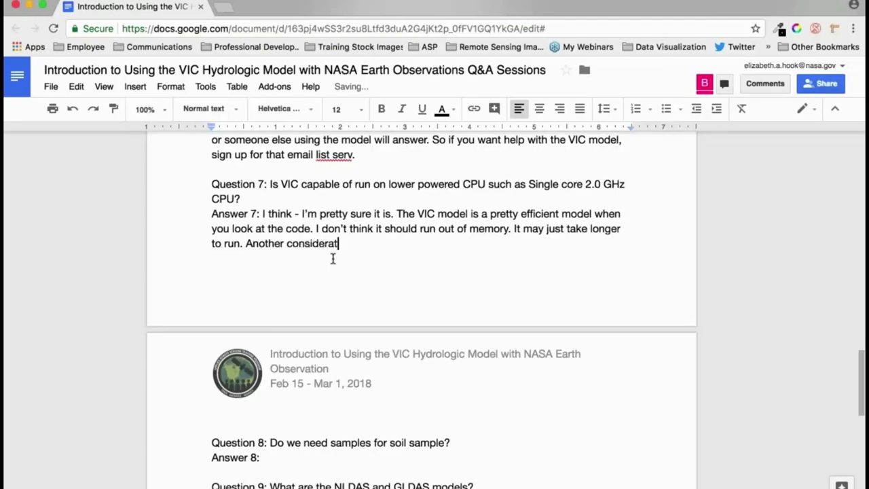
pyautogui.write('ion to have is that the VI')
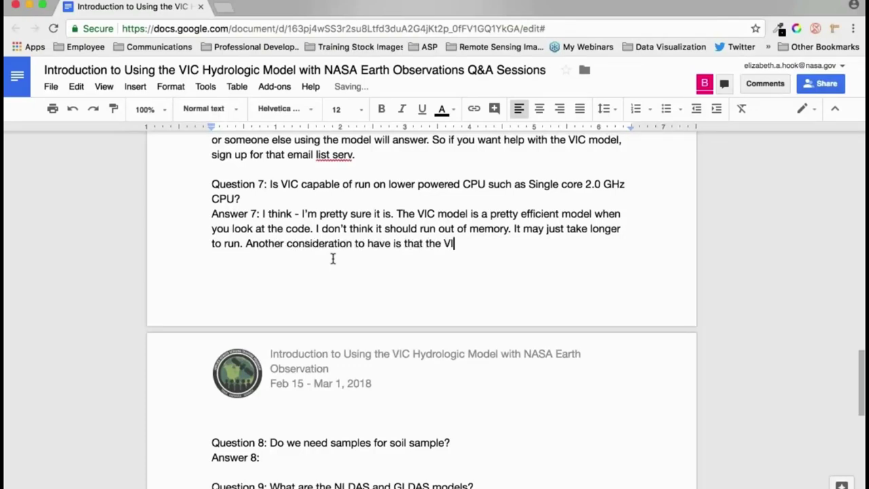
pyautogui.write('C model is pretty heavy o')
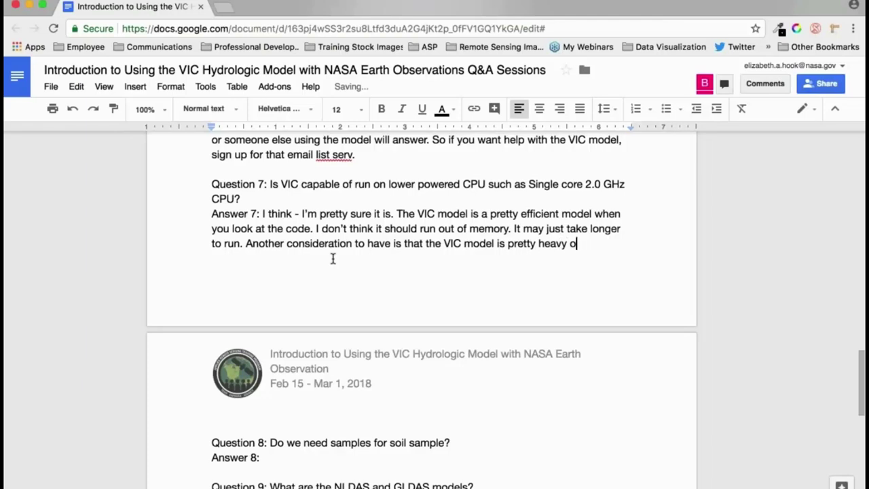
pyautogui.write('n data storage - so ')
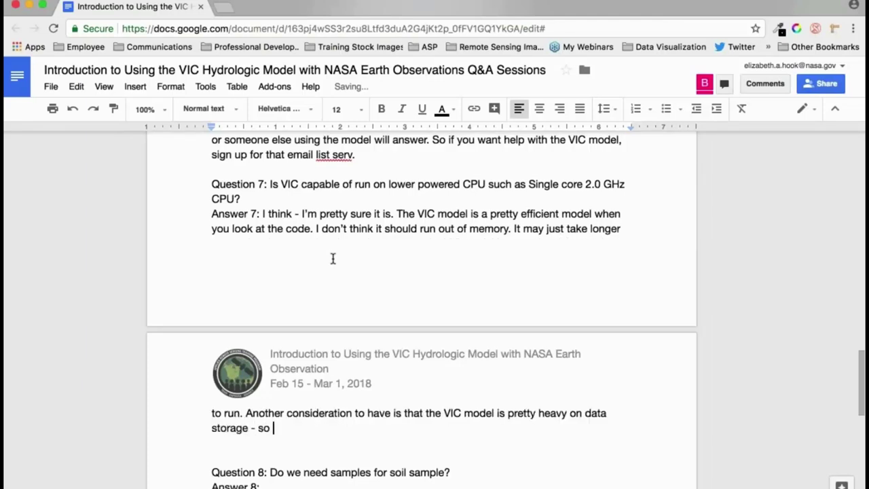
# Continue Answer 7 with "you have to have a lot of data storage space to run some of".
pyautogui.write('you have to have some')
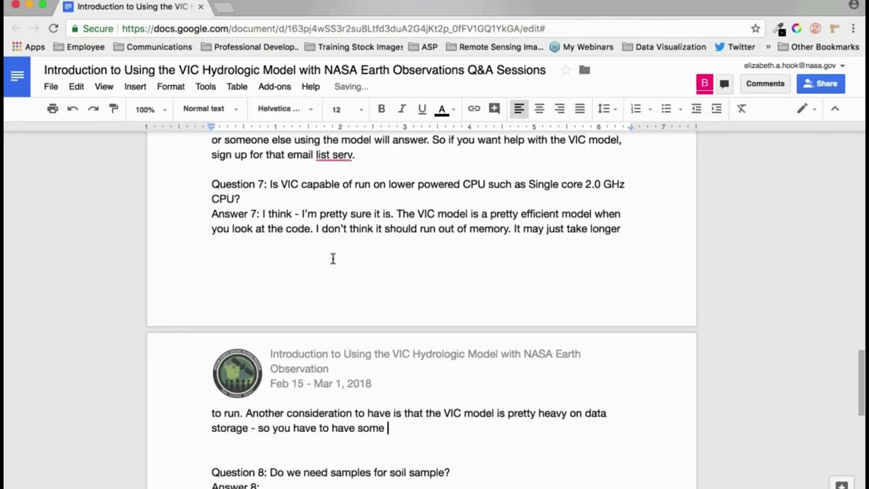
pyautogui.scroll(-5, 332, 258)
pyautogui.hotkey('alt', 'shift', 'Left')
pyautogui.write('a l')
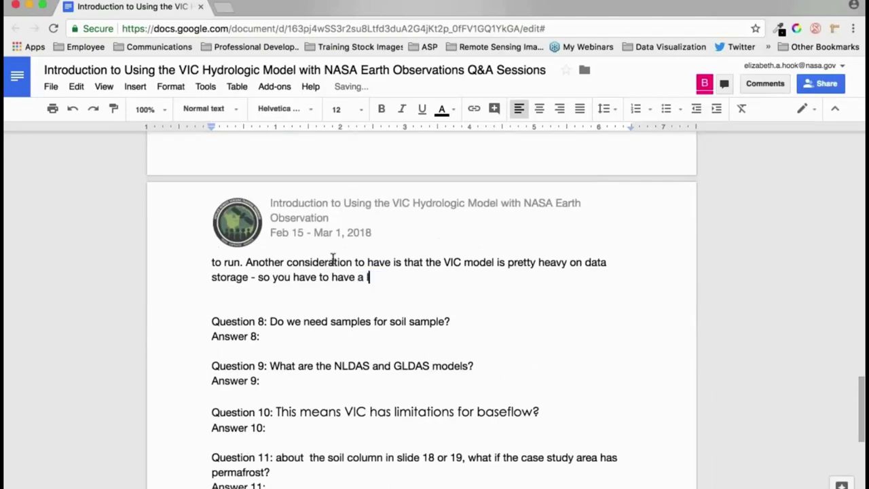
pyautogui.write('ot of data storage sa')
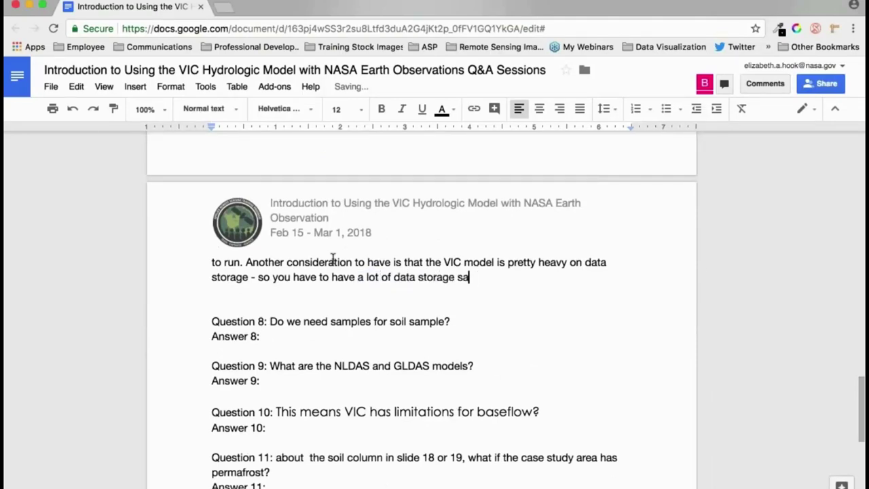
pyautogui.press('BackSpace')
pyautogui.write('pace to run some of ')
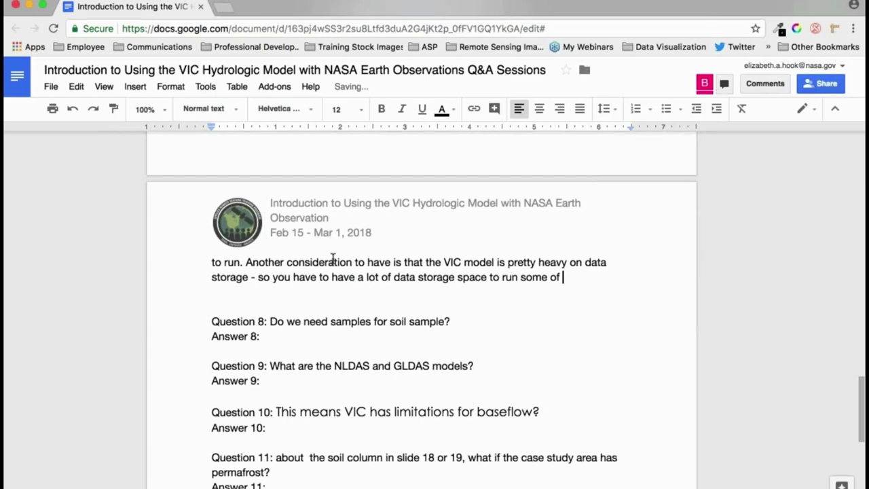
# Finish Answer 7 with "the models. Depending on the size of your grid cell and basin." and delete the extra blank line before Question 8.
pyautogui.write('the models. Depending on t')
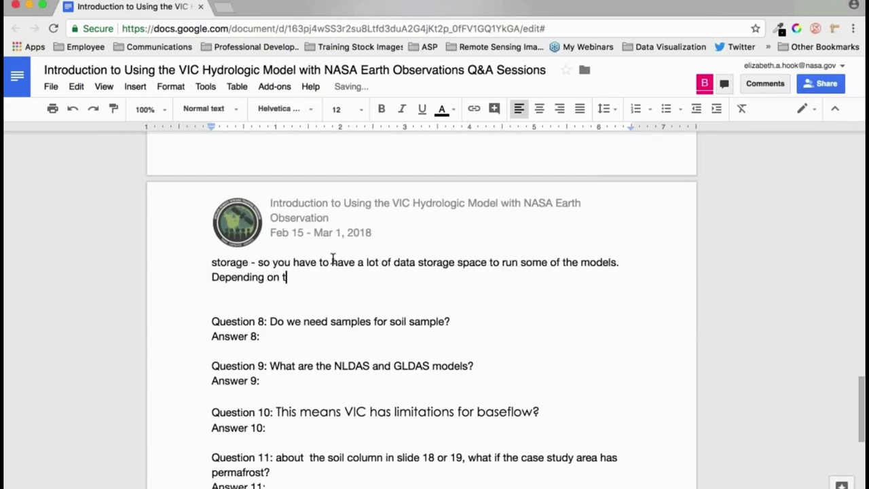
pyautogui.write('he size of your grid ')
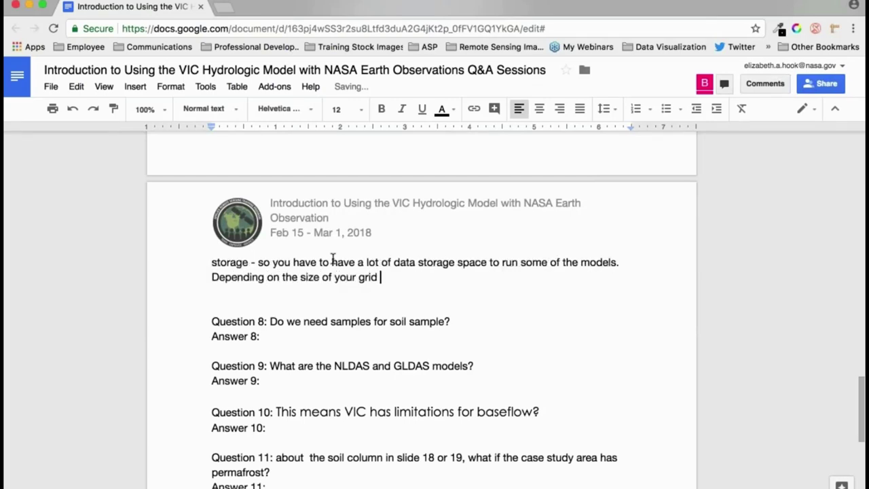
pyautogui.write('cell and basin.')
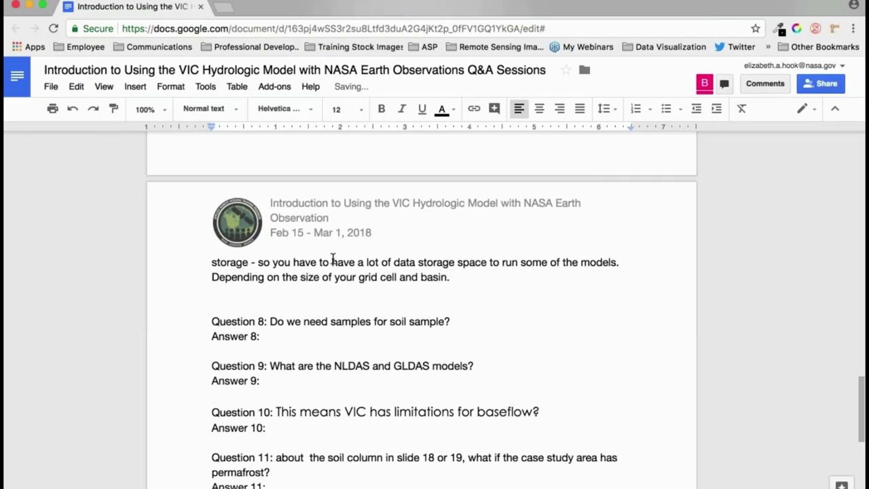
pyautogui.scroll(-2, 333, 261)
pyautogui.click(391, 265)
pyautogui.press('BackSpace')
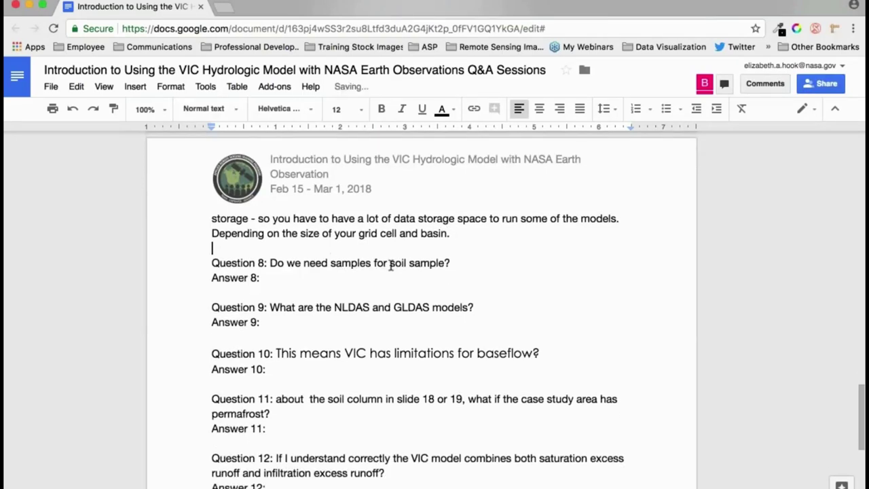
# Begin Answer 8 with "Assuming we mean, do we need field samples and collect soil samples.".
pyautogui.click(389, 279)
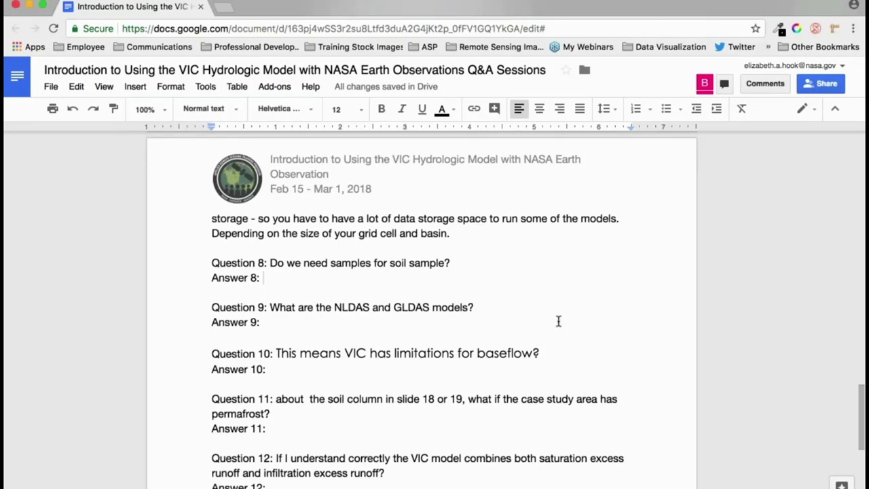
pyautogui.write('Assuming we mean, d')
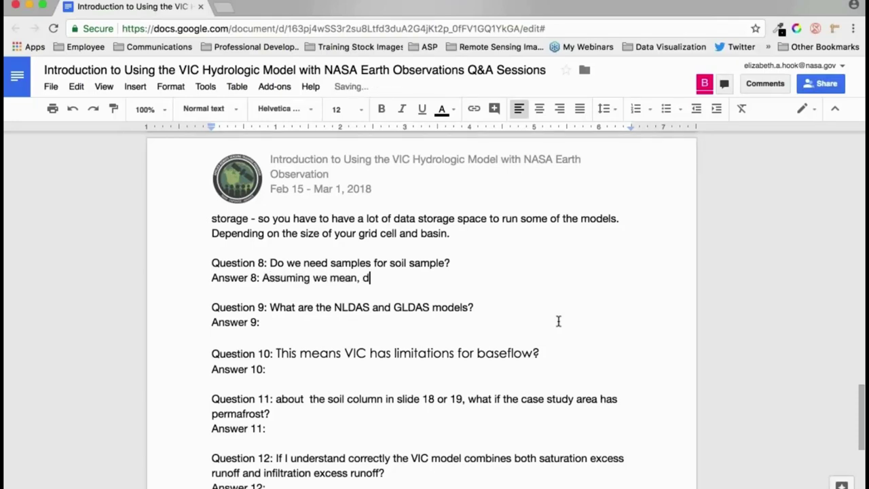
pyautogui.write('o we need field sa')
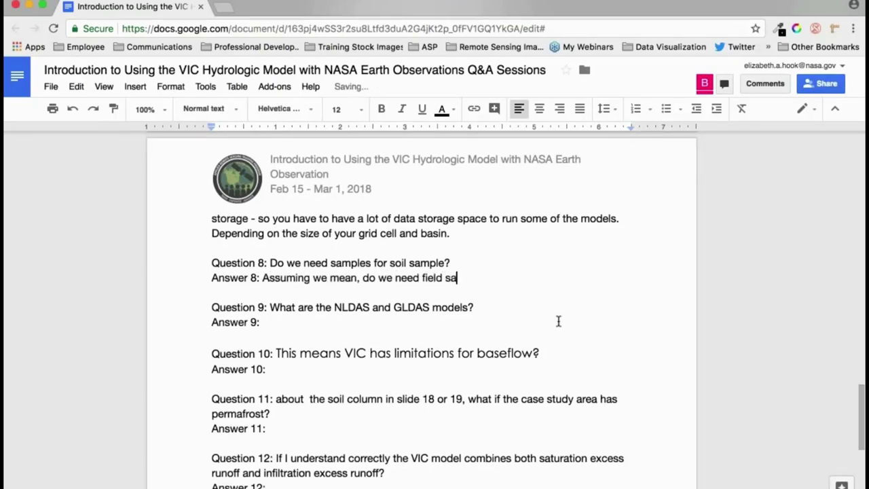
pyautogui.write('mples and collect f')
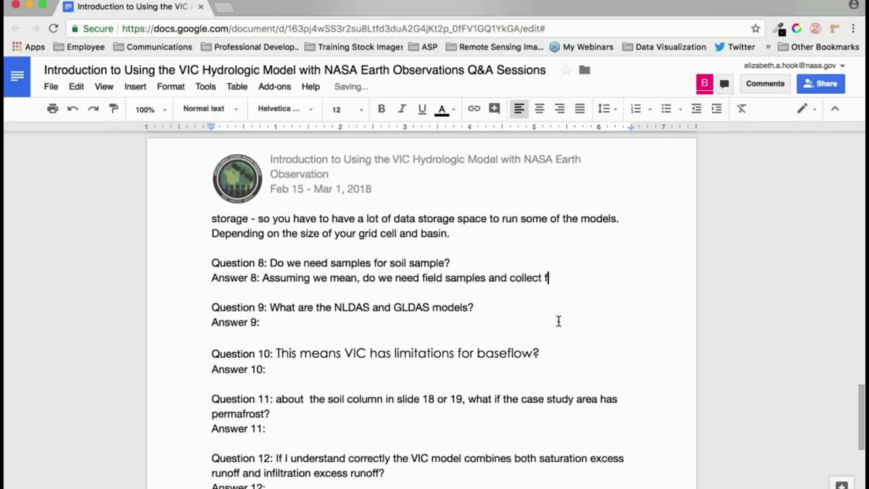
pyautogui.write('ield s')
pyautogui.hotkey('alt', 'shift', 'Left')
pyautogui.hotkey('alt', 'shift', 'Left')
pyautogui.hotkey('alt', 'shift', 'Right')
pyautogui.write('soil samples. ')
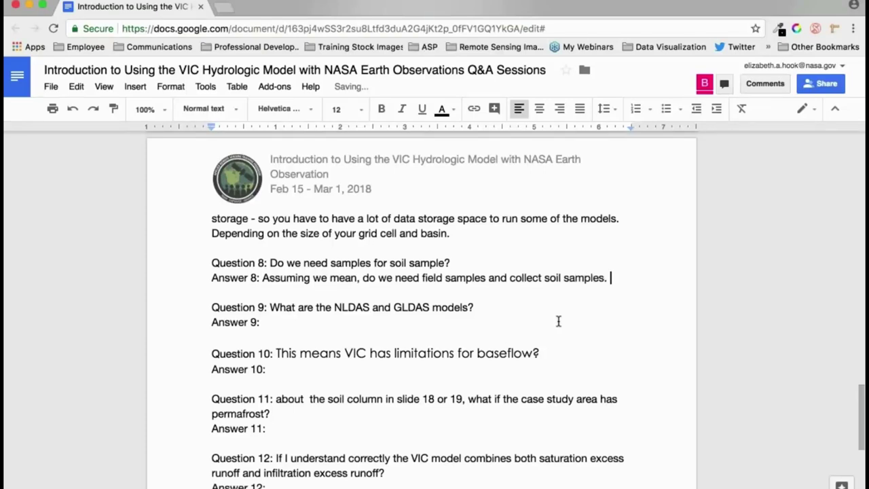
# Continue Answer 8 with "You can do that. I think that will definitely help with parameterizing the model, what you can use".
pyautogui.write('You can do that. I')
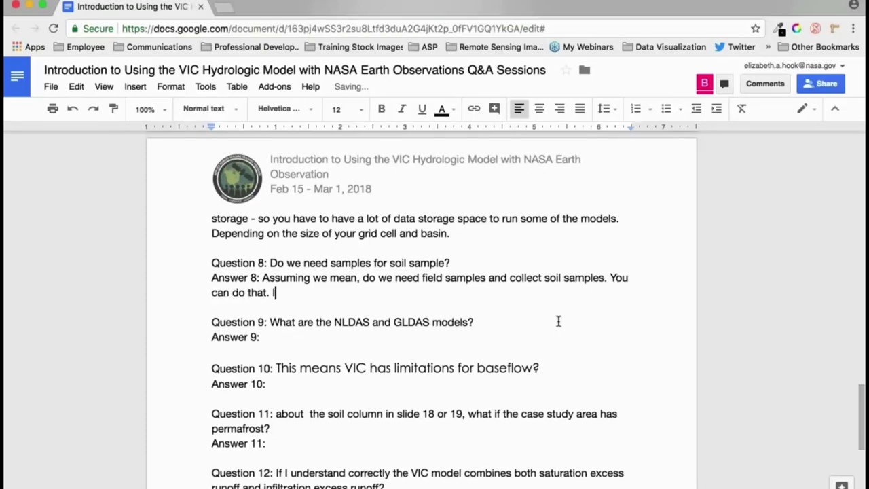
pyautogui.write(' think that will definitely')
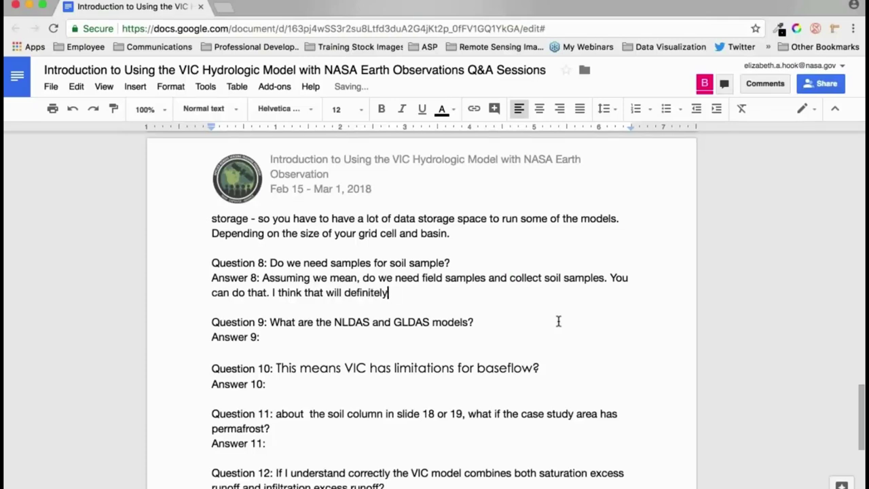
pyautogui.write(' help with parameter')
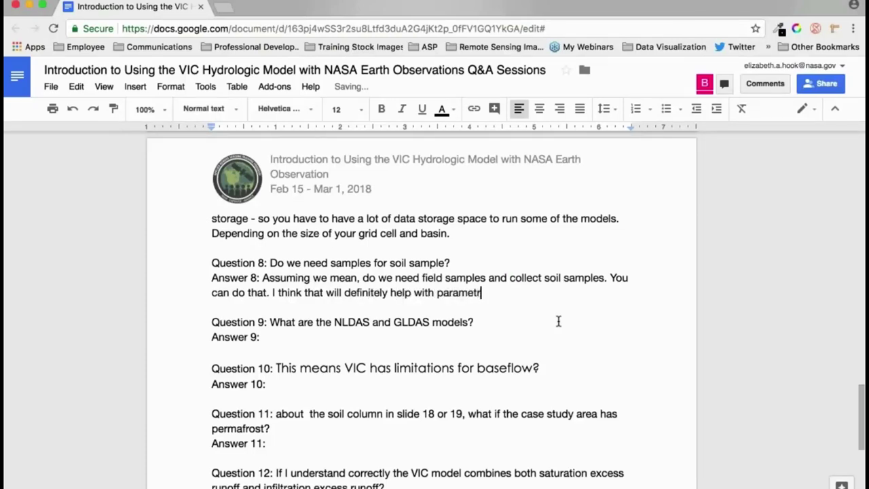
pyautogui.press('BackSpace')
pyautogui.write('erizing the model, ')
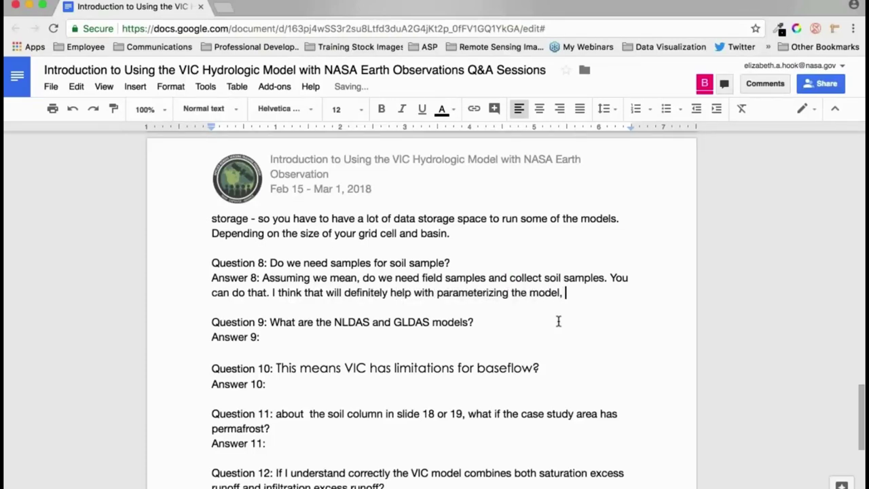
pyautogui.write('what you can use ')
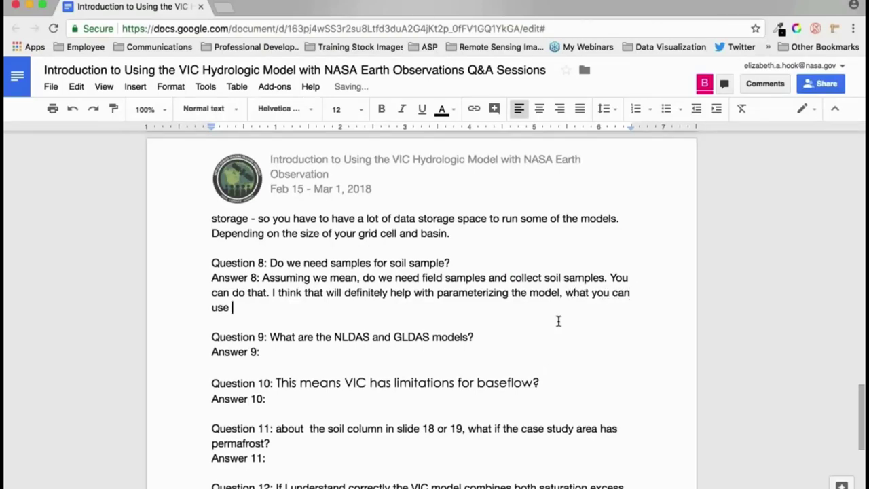
# Continue Answer 8 with "- there's a lot of datasets out there you can use to parameterize".
pyautogui.write("- there's a lot of datas")
pyautogui.press('BackSpace')
pyautogui.write('as')
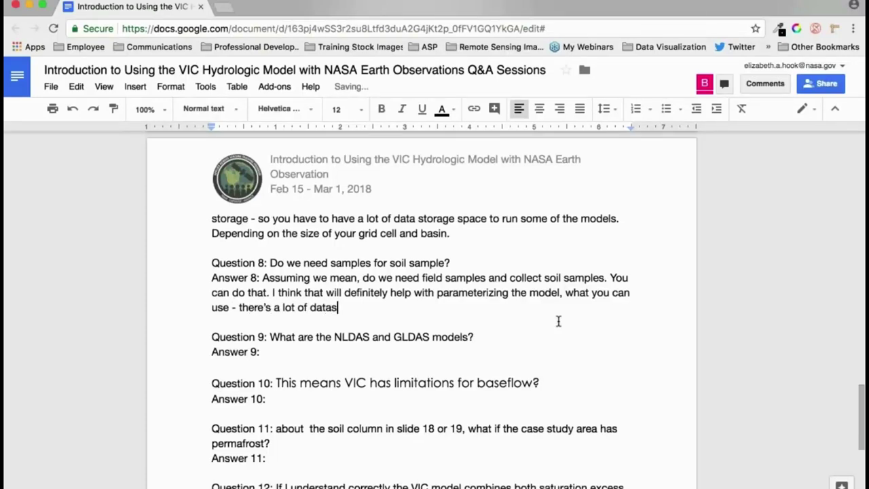
pyautogui.write('ets out there you can us')
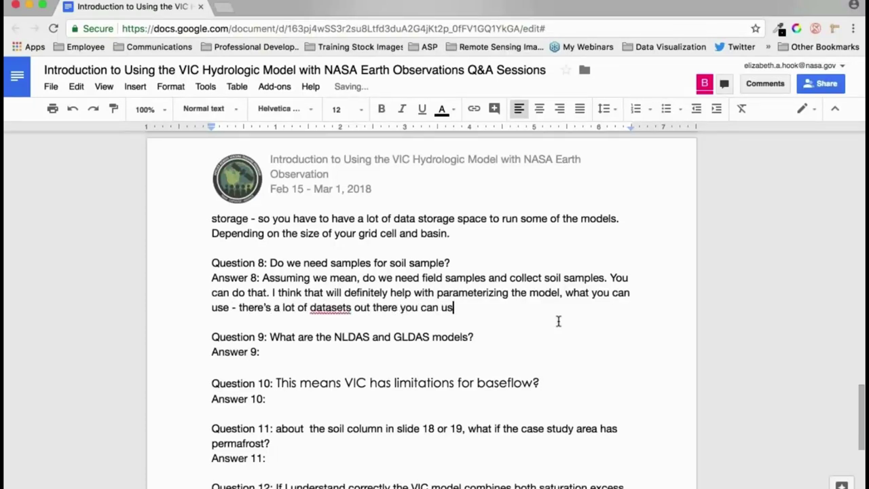
pyautogui.write('e to parameterize ')
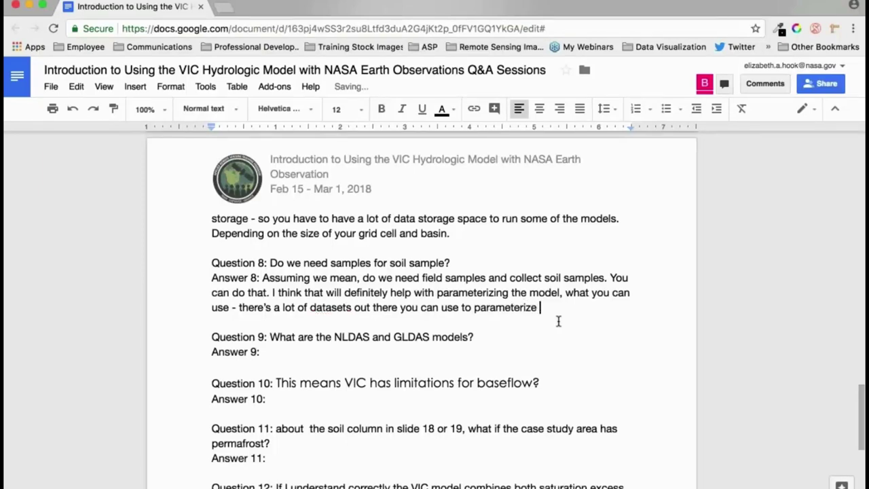
# Continue Answer 8 with "the model on the soil side. They do a fairly good job." and start the next sentence with the presenter's first name.
pyautogui.write('the model on the soil s')
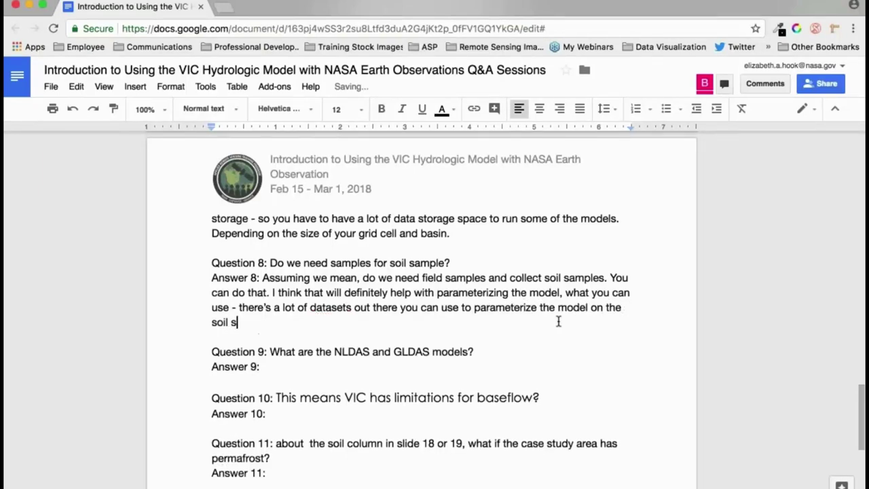
pyautogui.write('ide. They do a fairly g')
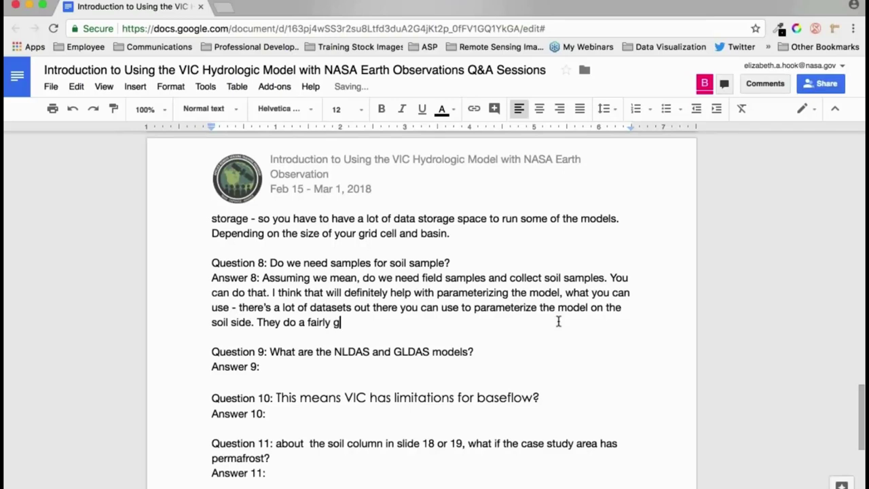
pyautogui.write('ood job. Amita wi')
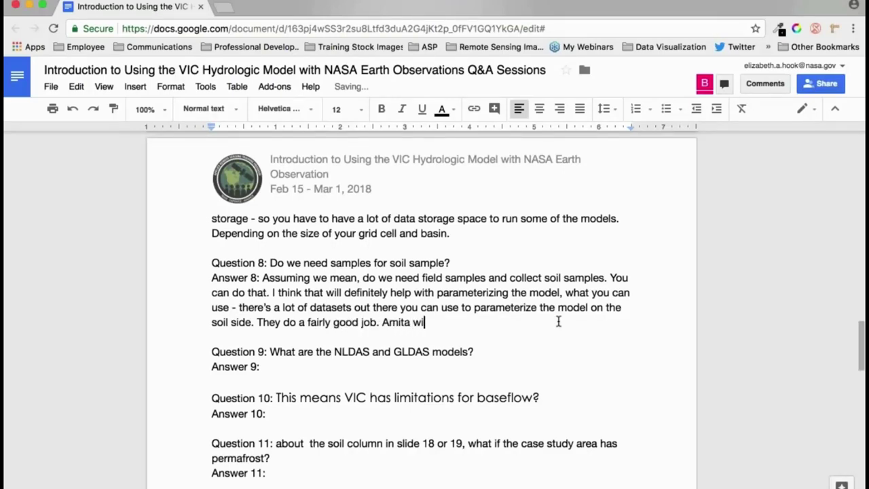
# Continue Answer 8 with "will talk next week about some of the data we've used to paramaterize soil in the model".
pyautogui.write('ll talk next week abou')
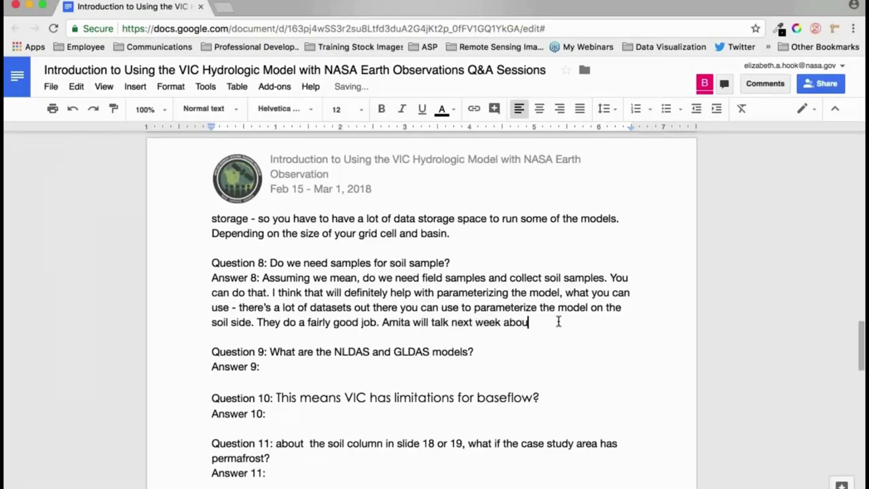
pyautogui.write("t some of the data we've used to ap")
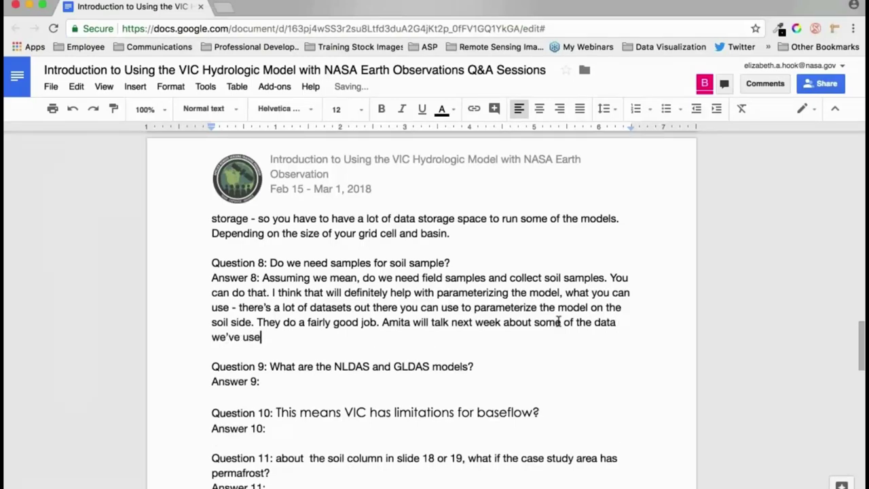
pyautogui.write('arameter')
pyautogui.press('BackSpace')
pyautogui.press('BackSpace')
pyautogui.press('BackSpace')
pyautogui.press('BackSpace')
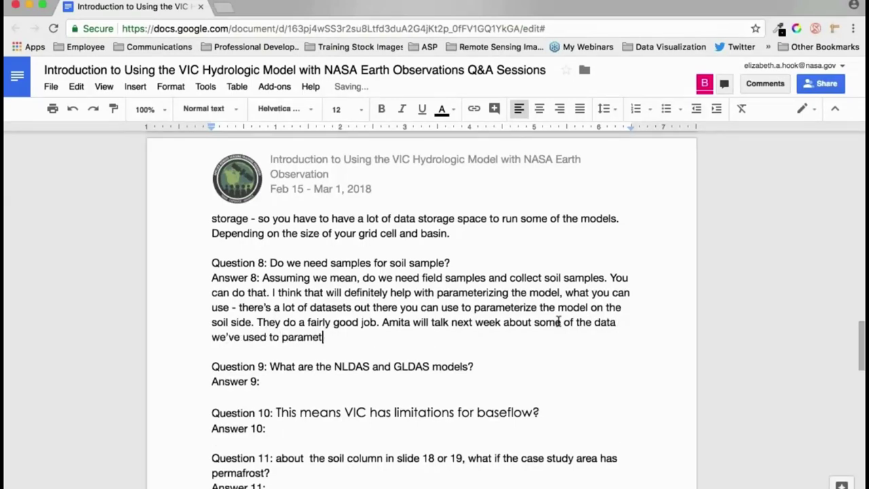
pyautogui.write('aterize soil in the modle')
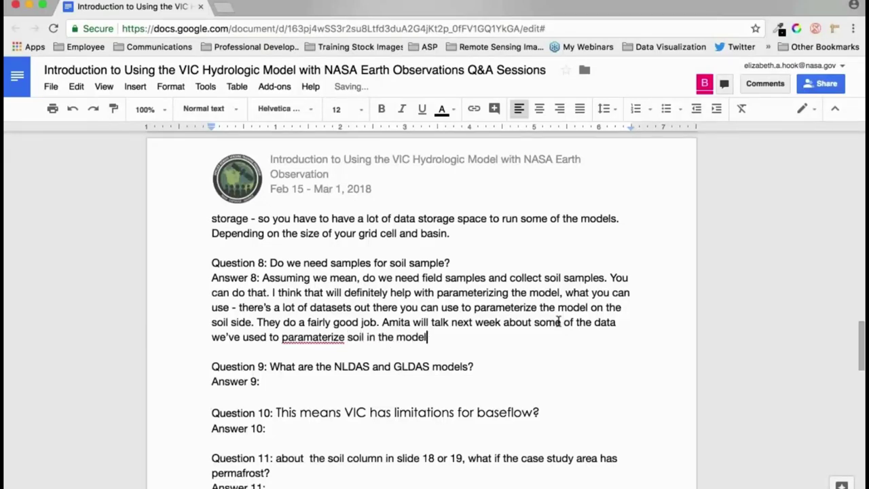
# Continue Answer 8 with ". With the caveat that you have to calibrate some of those parameters. Going in the".
pyautogui.write('. With the caveat ')
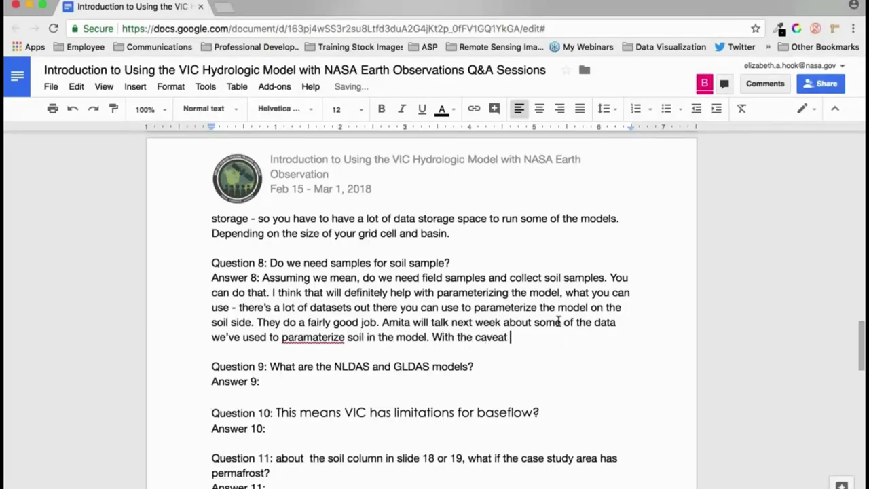
pyautogui.write('that you have to cali')
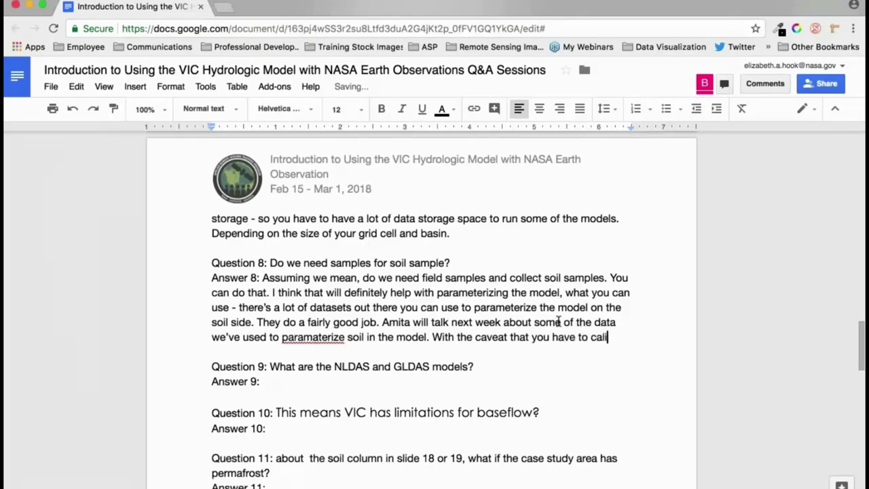
pyautogui.write('brate some of those par')
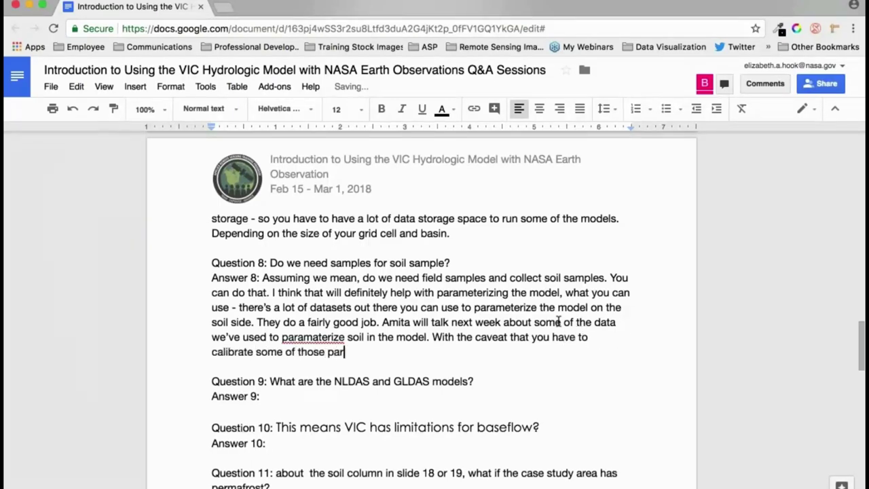
pyautogui.write('ameters. Going in the ')
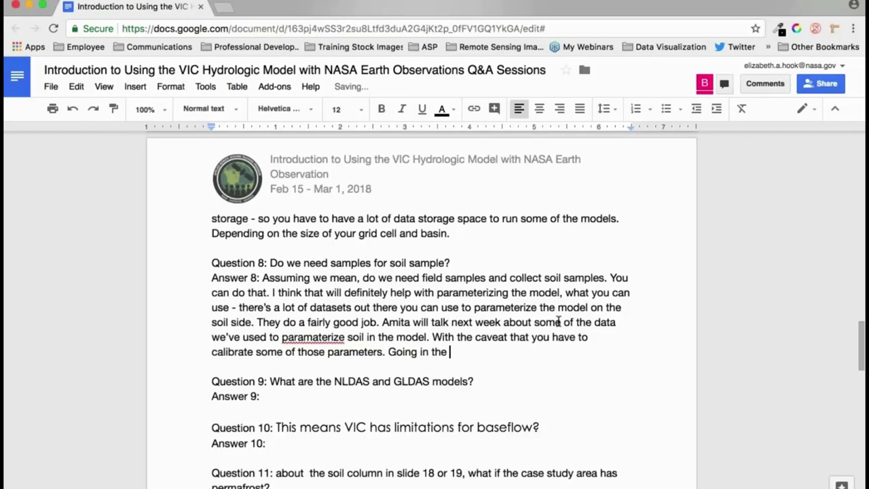
# Finish Answer 8 with "field will help you initially estimate those parameters, but we can also calibrate those parameters as well.".
pyautogui.write('field will help y')
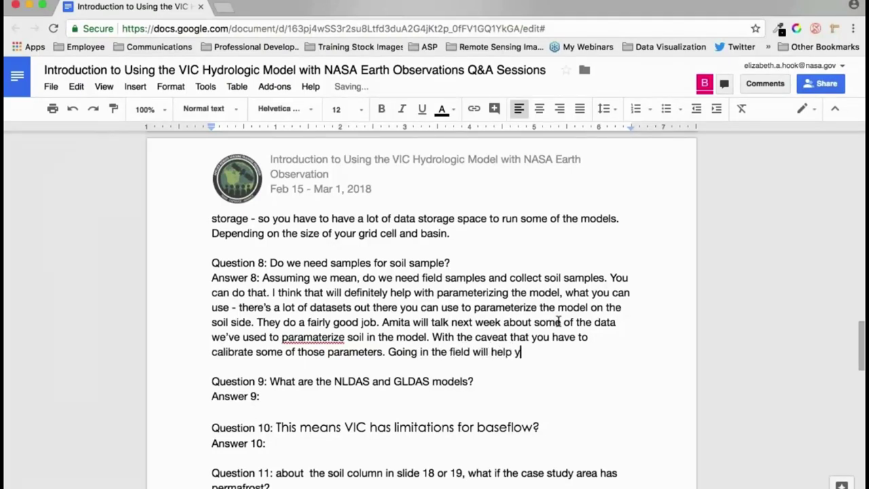
pyautogui.write('ou initially estimate t')
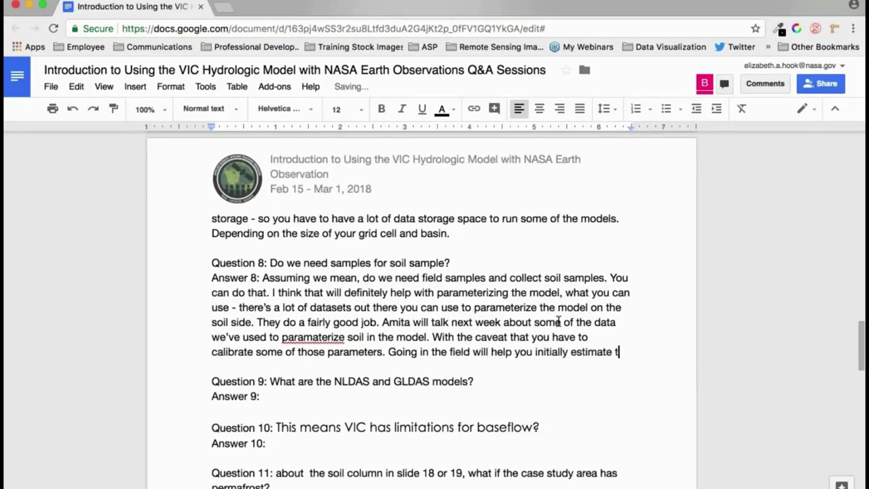
pyautogui.write('hose parameters, but w')
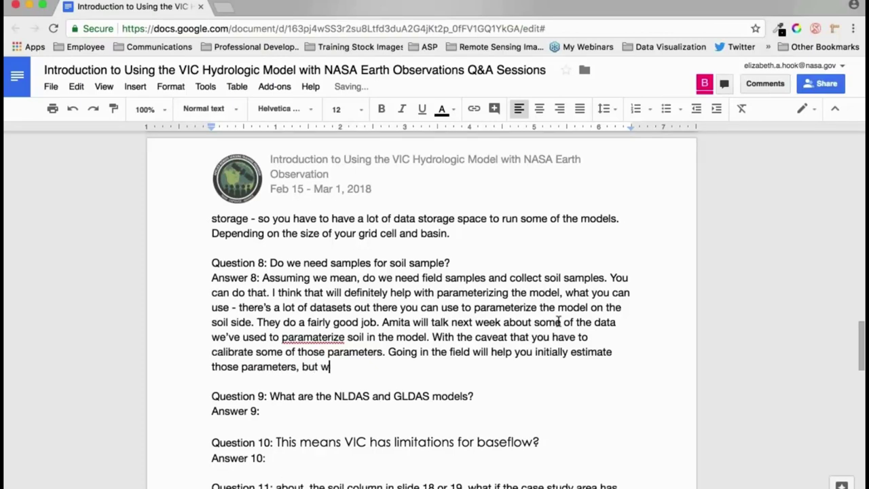
pyautogui.write('e can also calibrate')
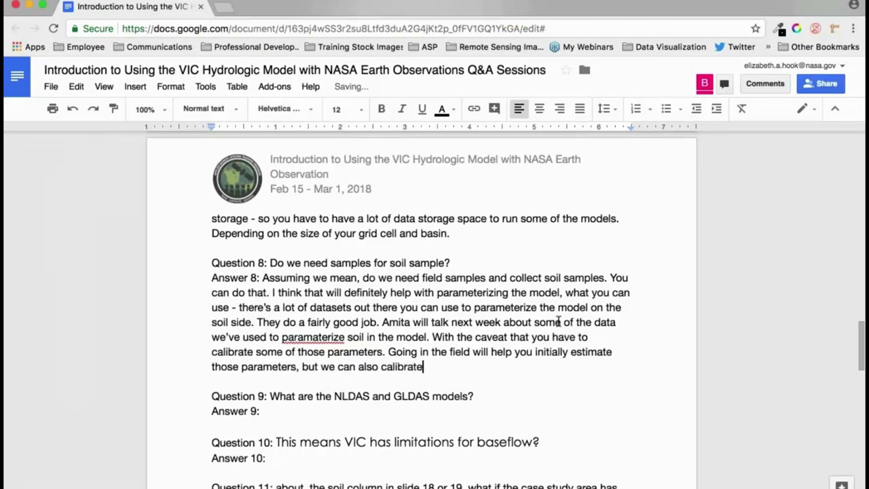
pyautogui.write(' those parameters as well.')
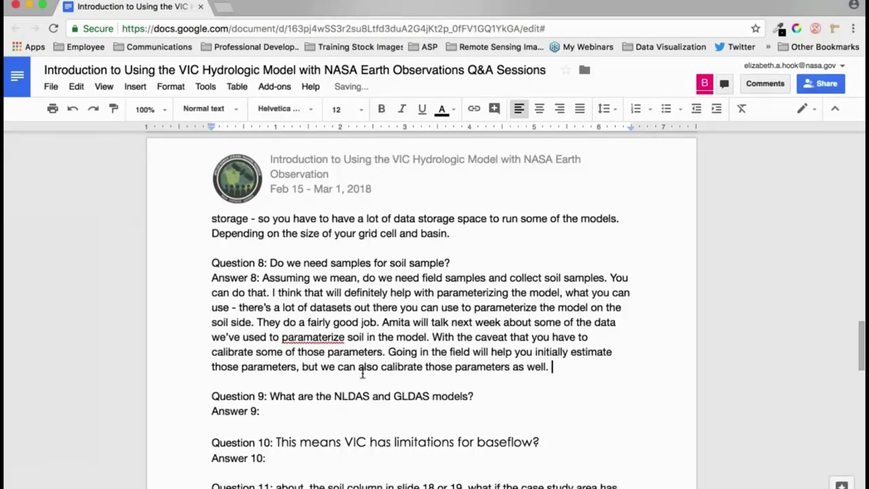
# Begin Answer 9 with "These are North American Land Data Assimilation System and Global Land Data Assimilation System".
pyautogui.click(379, 412)
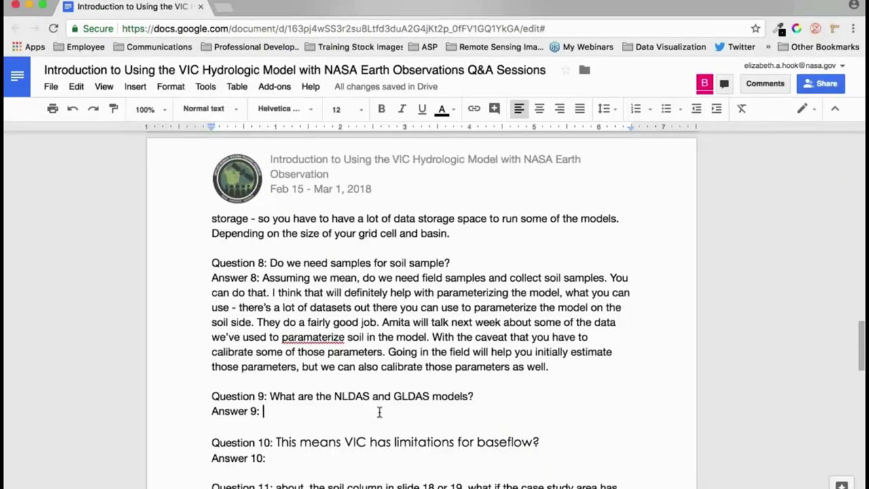
pyautogui.write('Nat')
pyautogui.press('BackSpace')
pyautogui.press('BackSpace')
pyautogui.press('BackSpace')
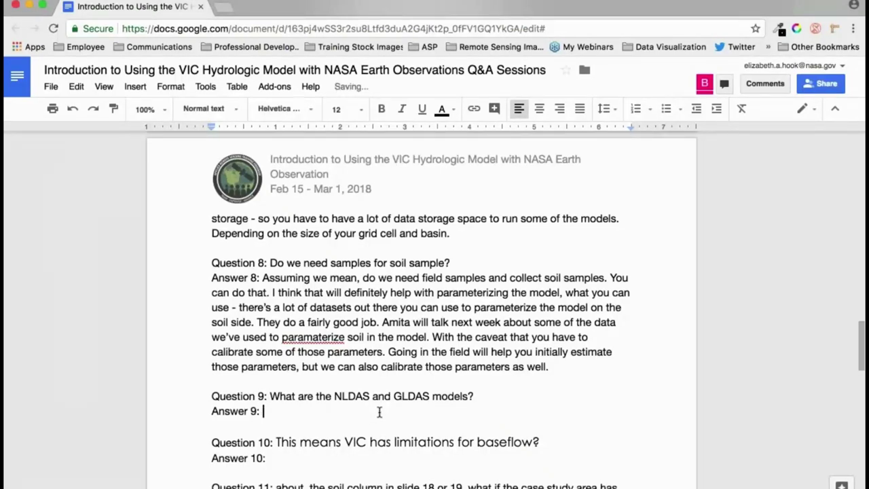
pyautogui.write('These are Nor')
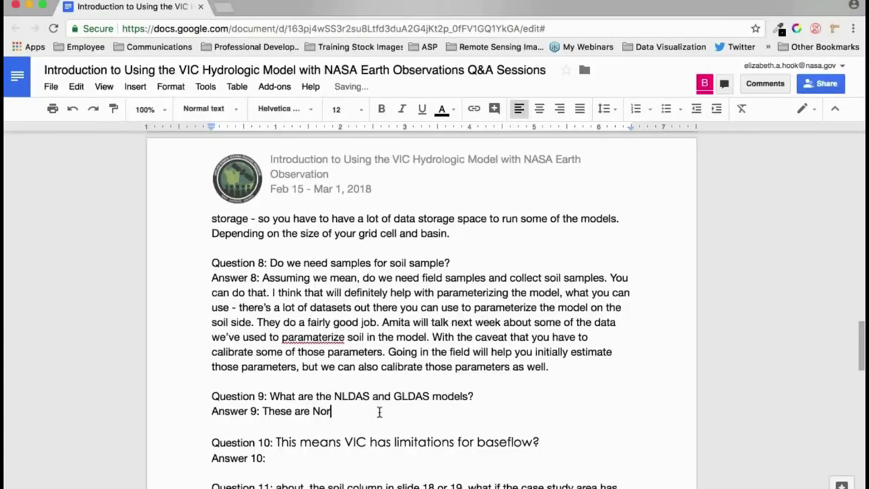
pyautogui.write('th American Land Data Assim')
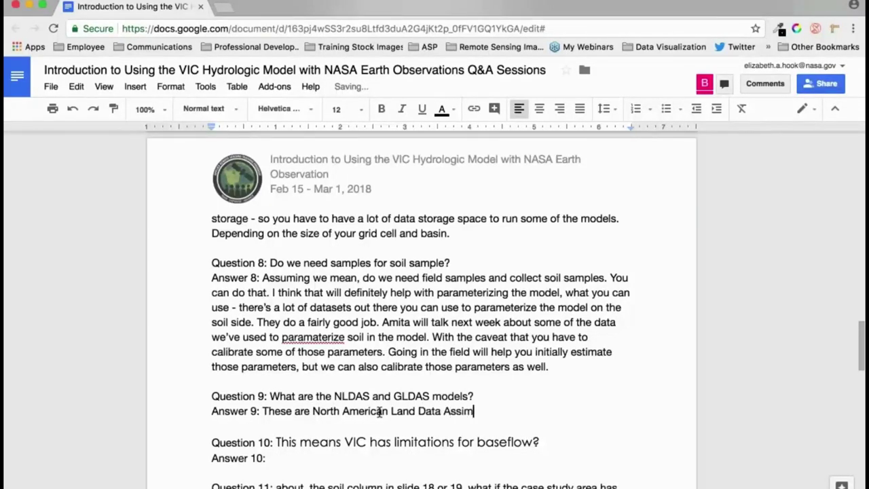
pyautogui.write('ilation System and Global')
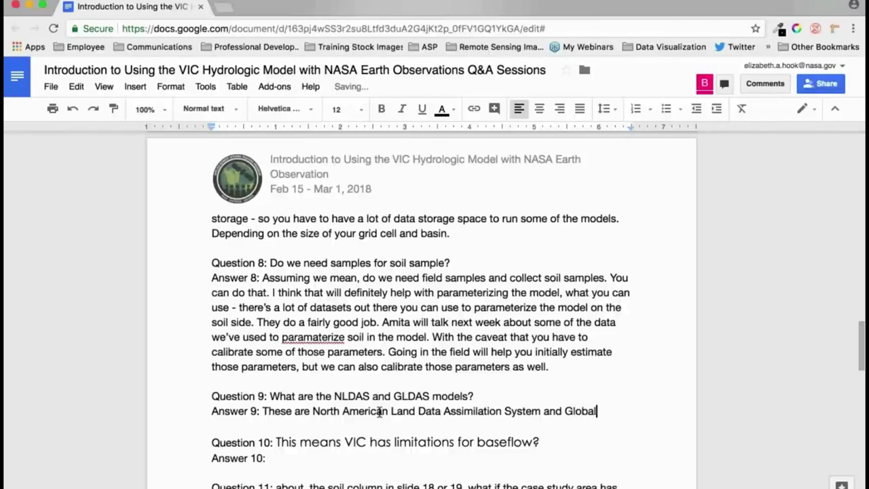
pyautogui.write(' Land Data Assim')
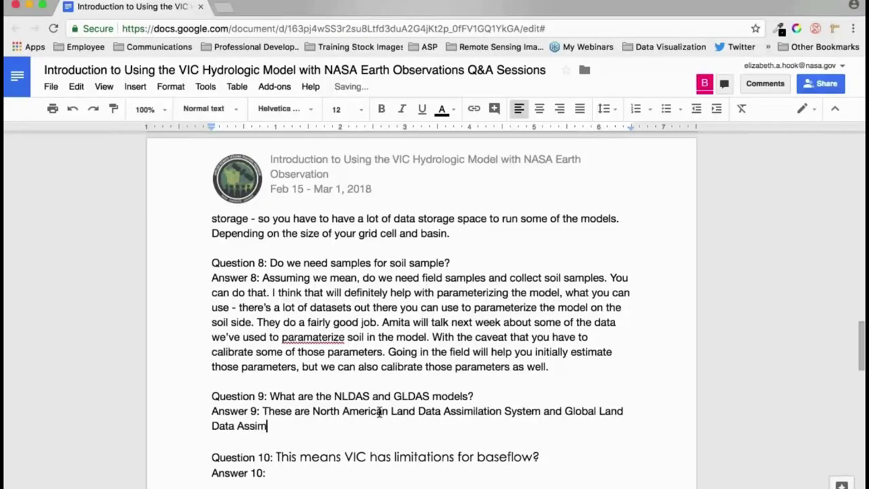
pyautogui.write('ilation System')
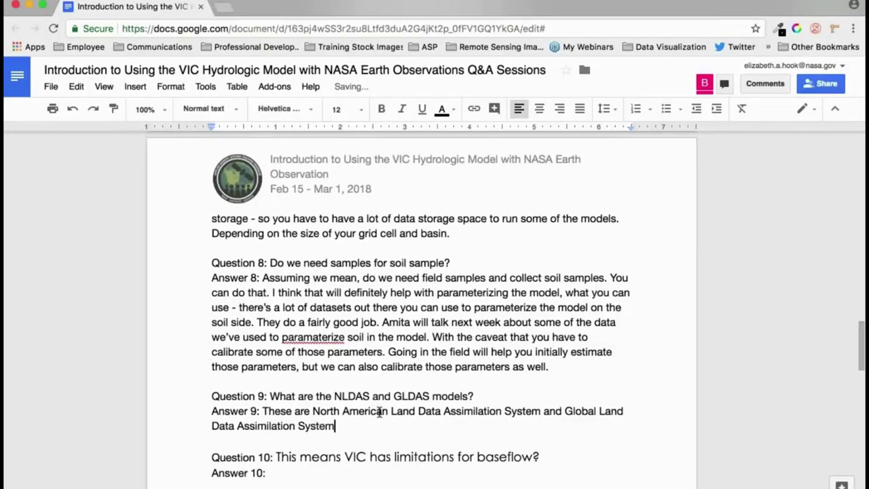
# Continue Answer 9 with ". If you want more info, go to the ARSET website and watch the".
pyautogui.write('. If you want more info, ')
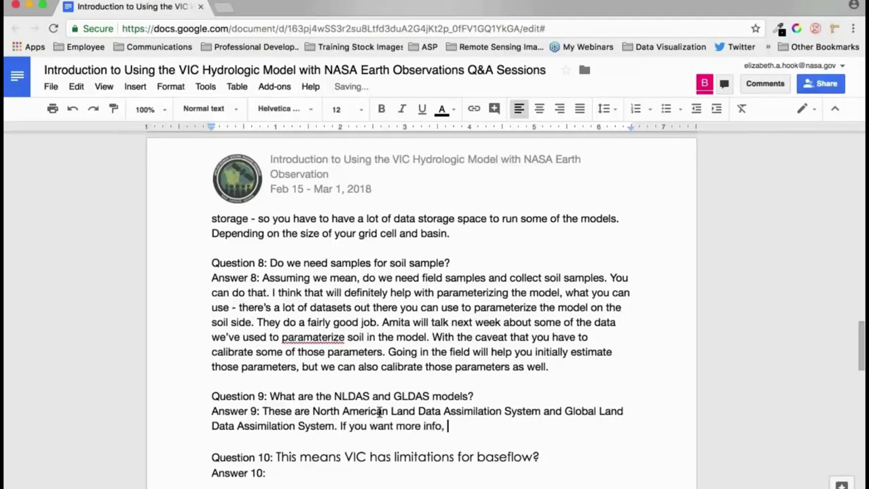
pyautogui.write('go to the arset')
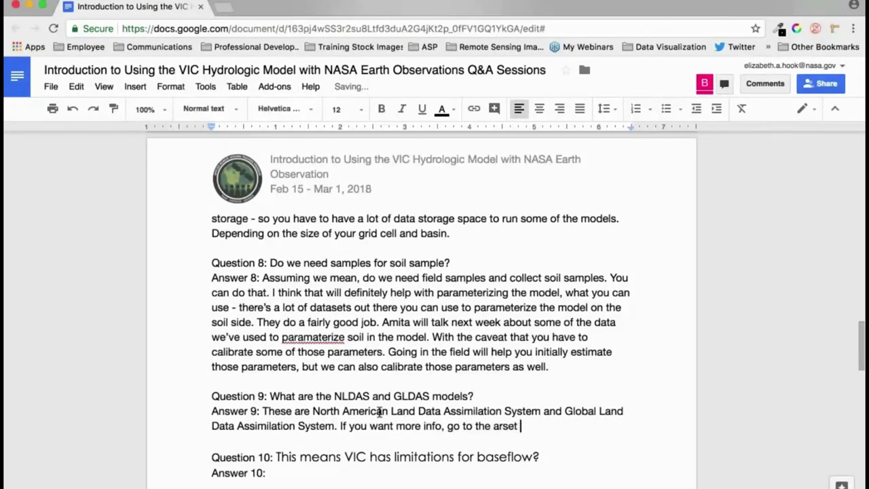
pyautogui.press('BackSpace')
pyautogui.press('BackSpace')
pyautogui.press('BackSpace')
pyautogui.press('BackSpace')
pyautogui.write('ARSET website and watch the ')
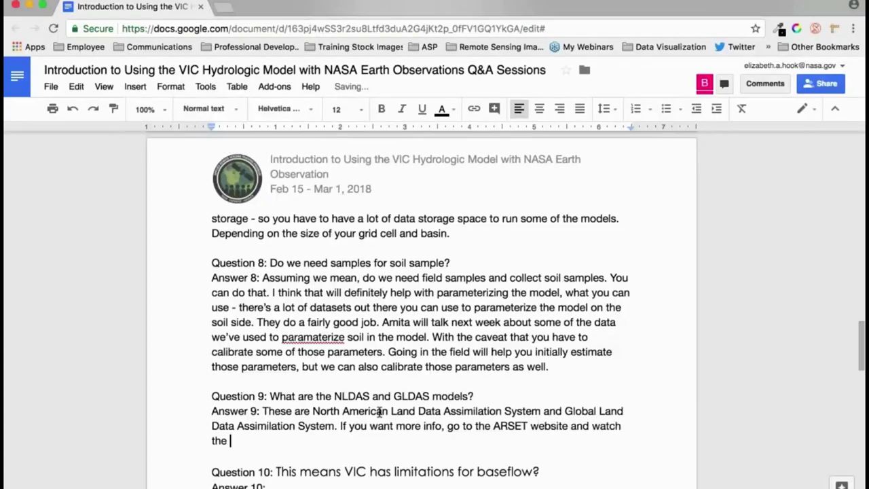
# Finish Answer 9 with "pre-recorded webinar, Fundamentals of Remote Sensing Session 2B and VIC is part of both these models.".
pyautogui.write('pre-recorded we')
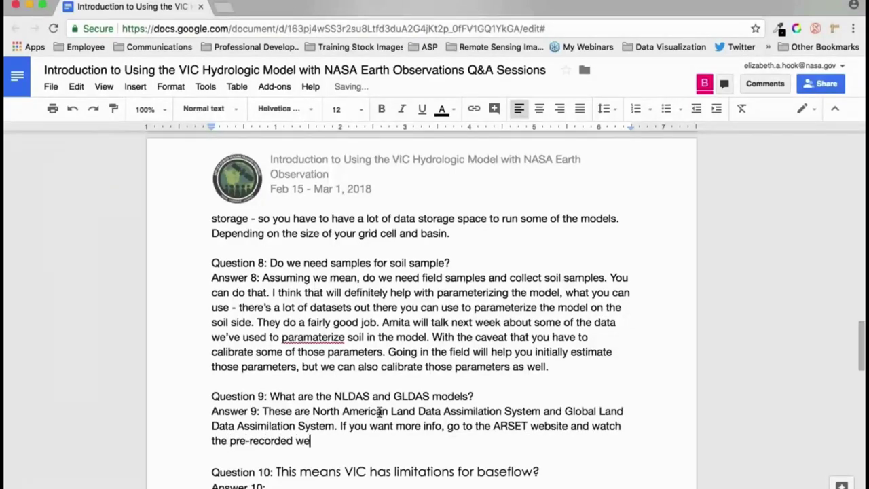
pyautogui.write('binar, Fundamentals of Sens')
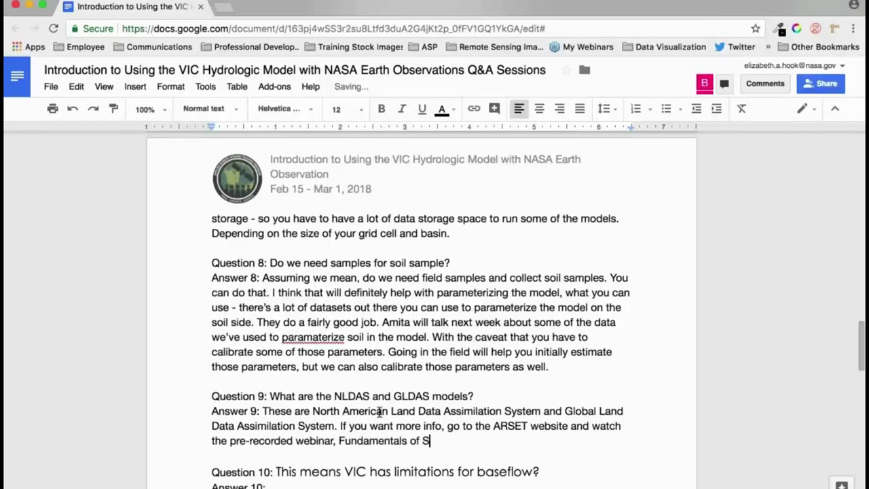
pyautogui.press('BackSpace')
pyautogui.press('BackSpace')
pyautogui.press('BackSpace')
pyautogui.press('BackSpace')
pyautogui.write('Remote Se')
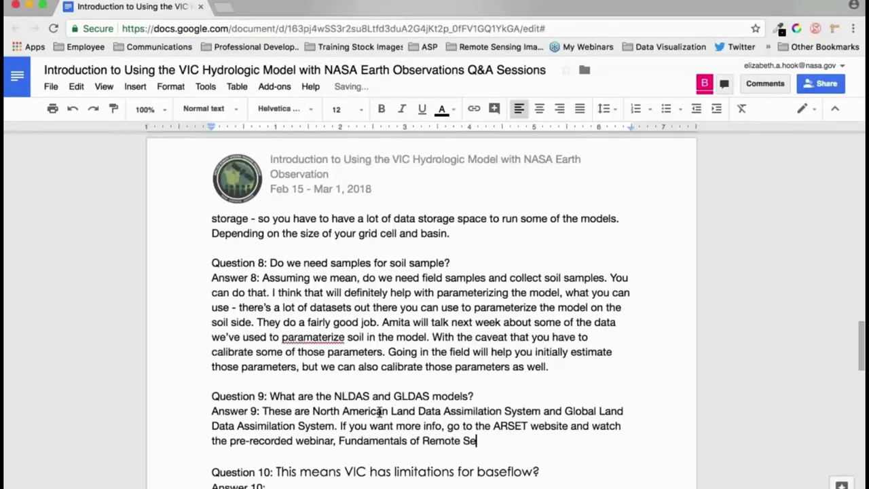
pyautogui.write('nsing Session 2B')
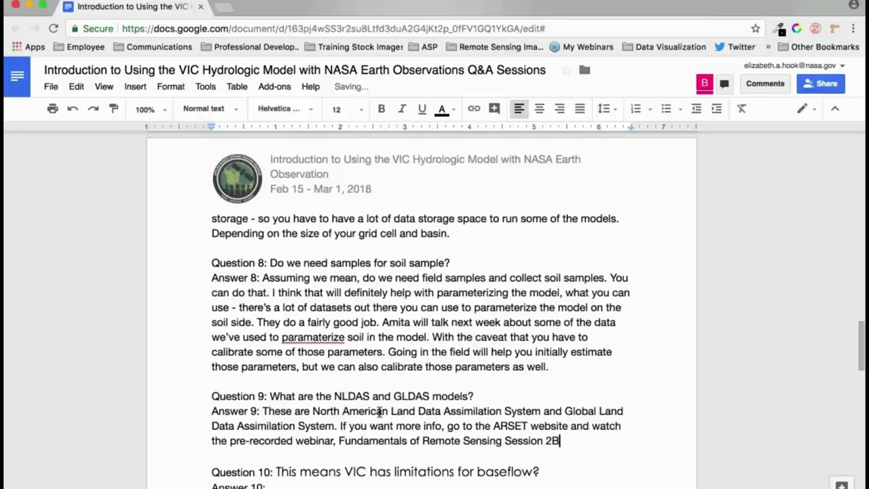
pyautogui.write(' and VIC is par')
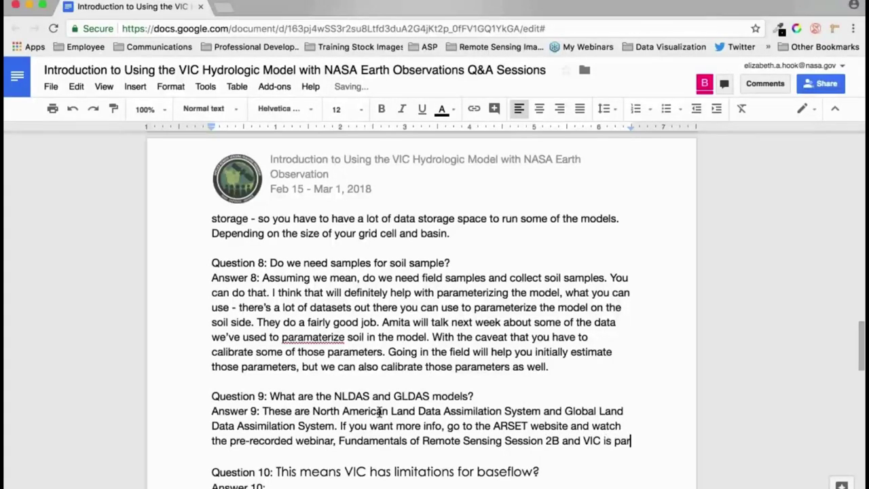
pyautogui.write('t of both these models')
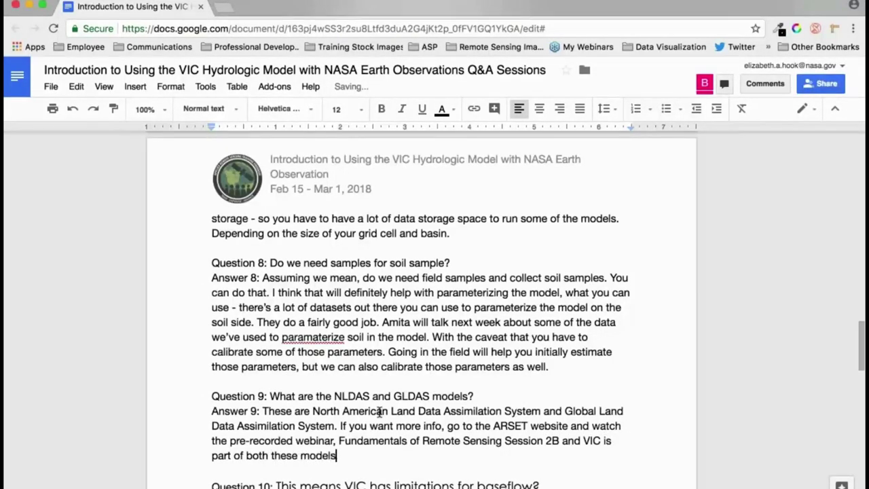
pyautogui.write('.')
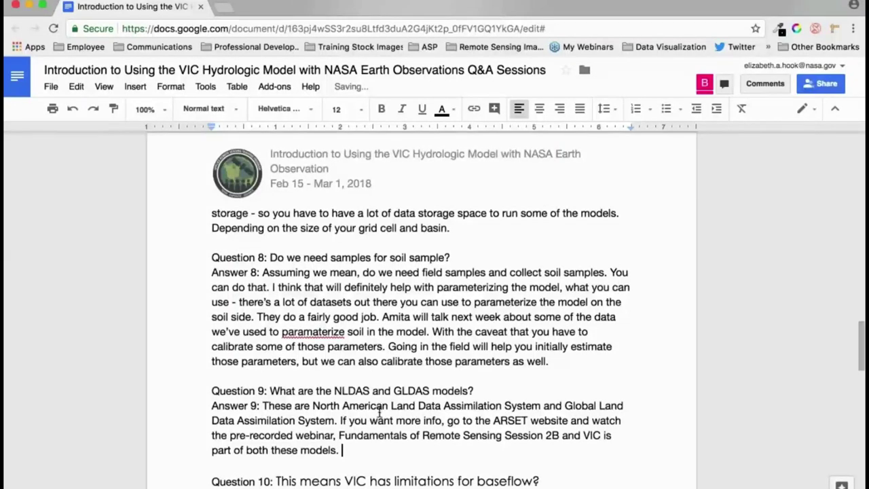
# Begin Answer 10 with "Not sure what you mean by "limitations." The model as we saw has somewhat of a simplistic representation for baseflow.".
pyautogui.scroll(-5, 380, 413)
pyautogui.click(305, 237)
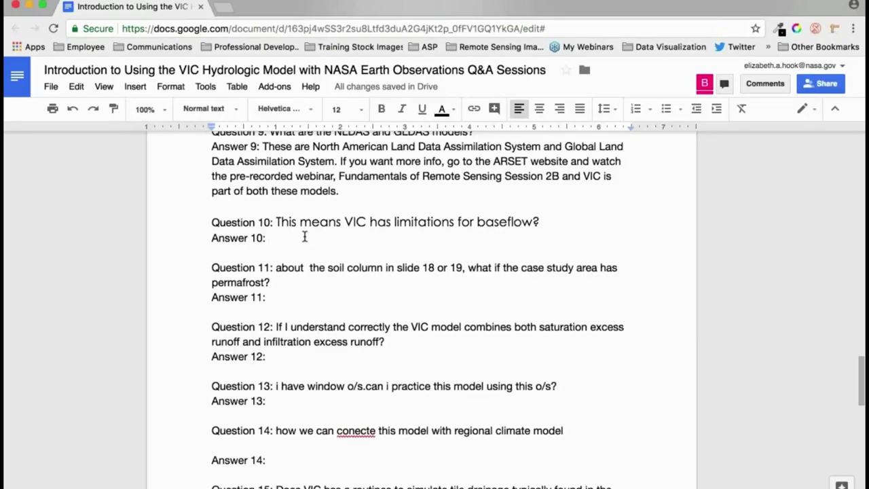
pyautogui.press('XF86AudioLowerVolume')
pyautogui.write('I')
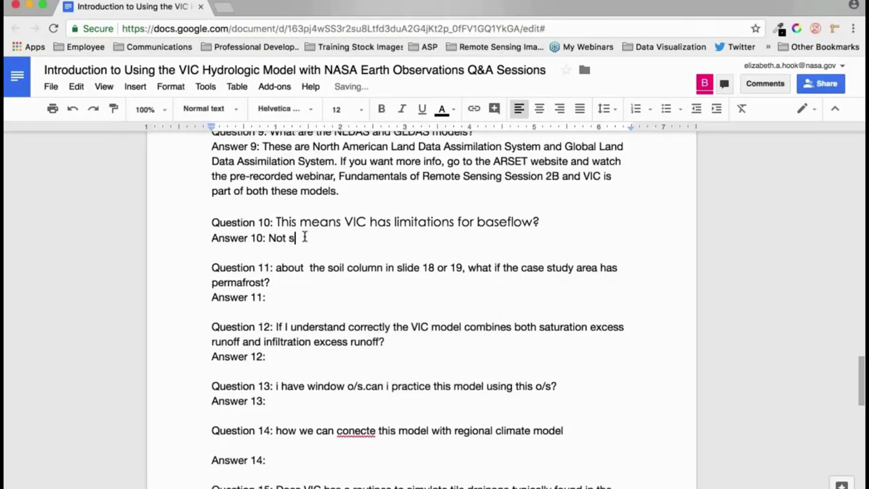
pyautogui.write('ot sure what you mean ')
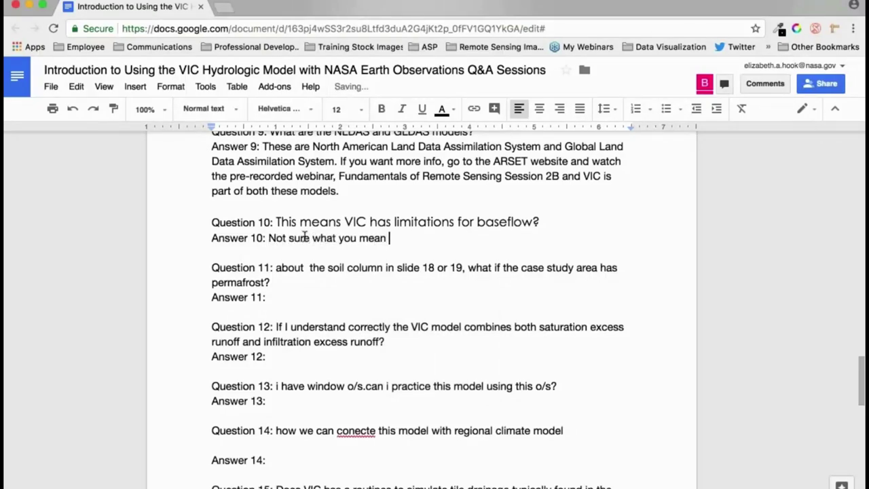
pyautogui.write('by "limitation')
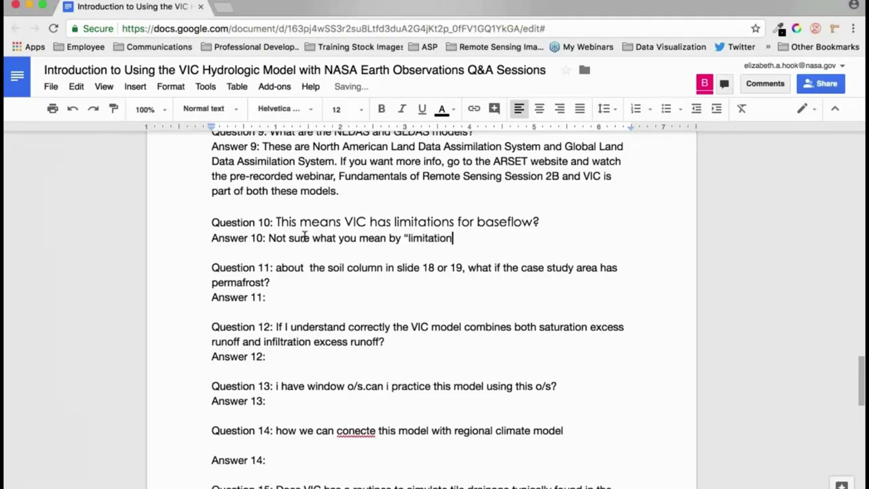
pyautogui.write('s." The model')
pyautogui.write(' as we')
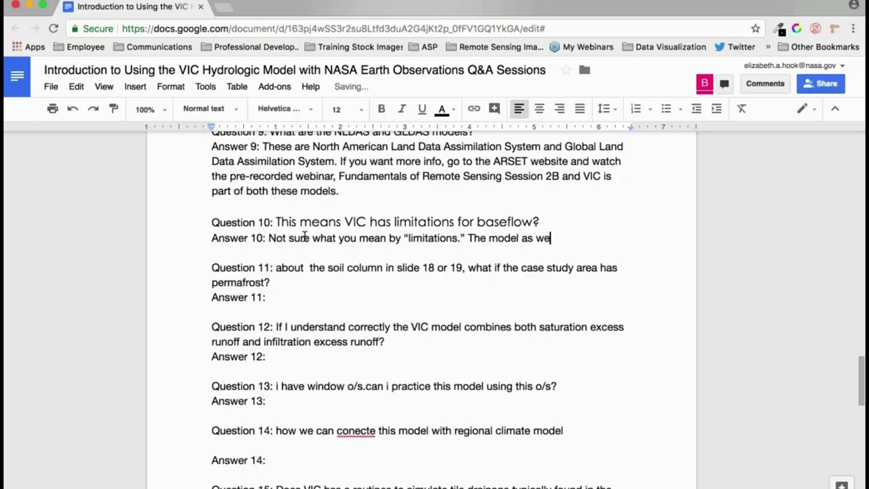
pyautogui.write(' saw has some')
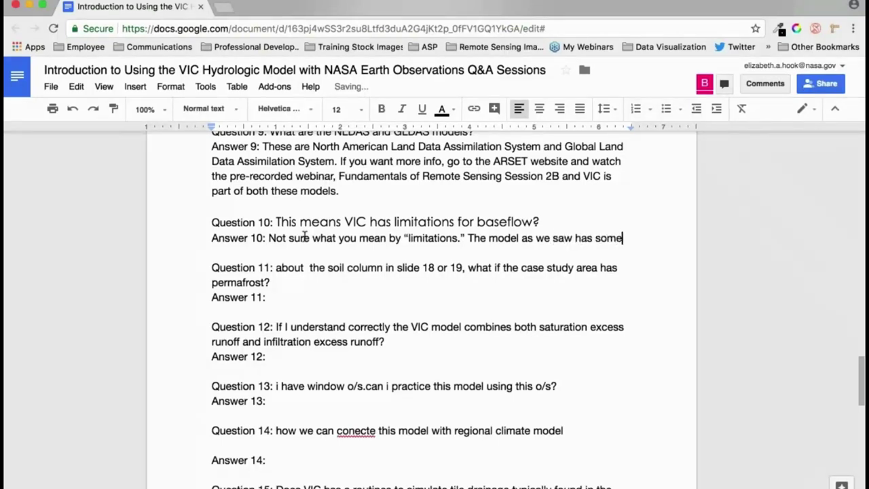
pyautogui.write('what of a simplisti')
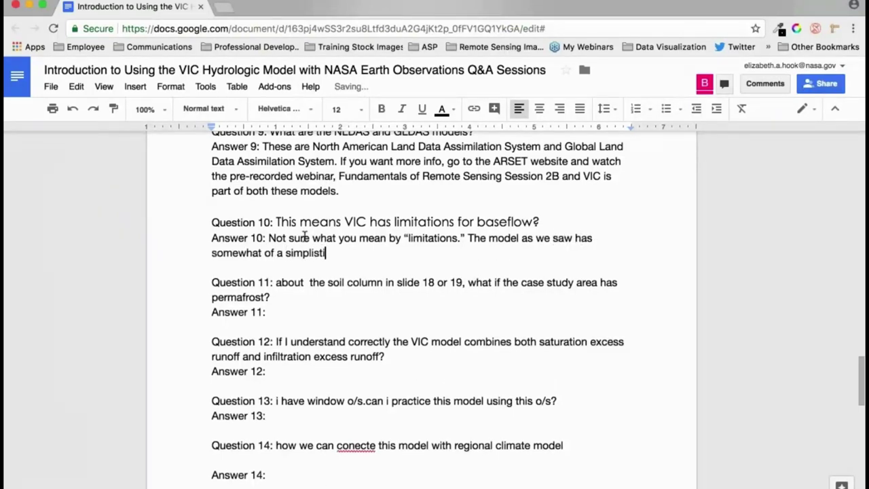
pyautogui.write('c representat')
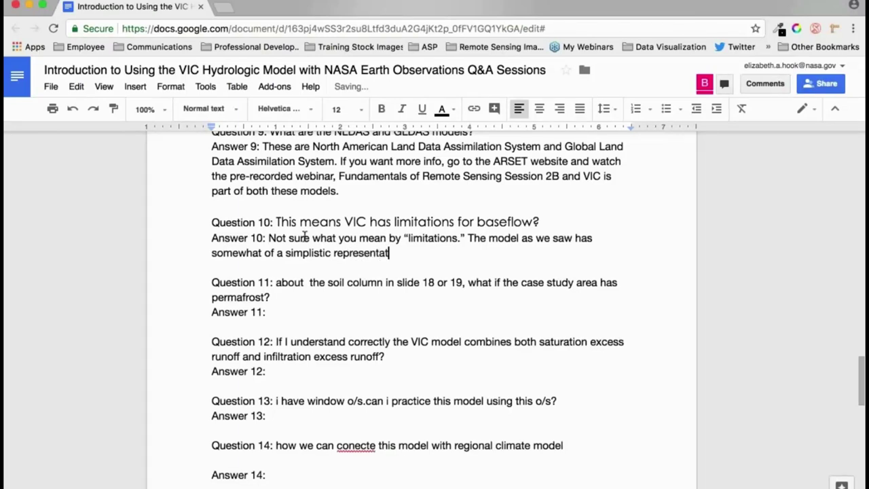
pyautogui.write('ion for baseflow. Base')
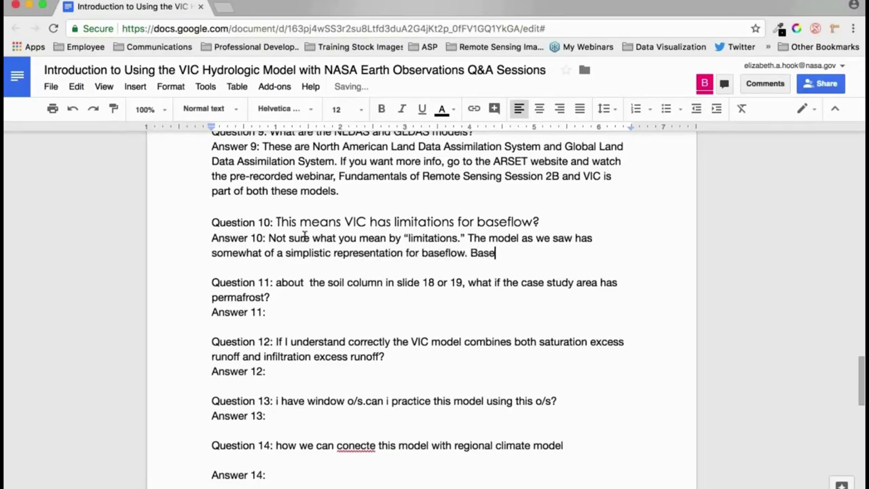
# Continue Answer 10 with "Baseflow is a function of soil moisture at the lowest soil layer. But when you".
pyautogui.write('flow is a function of')
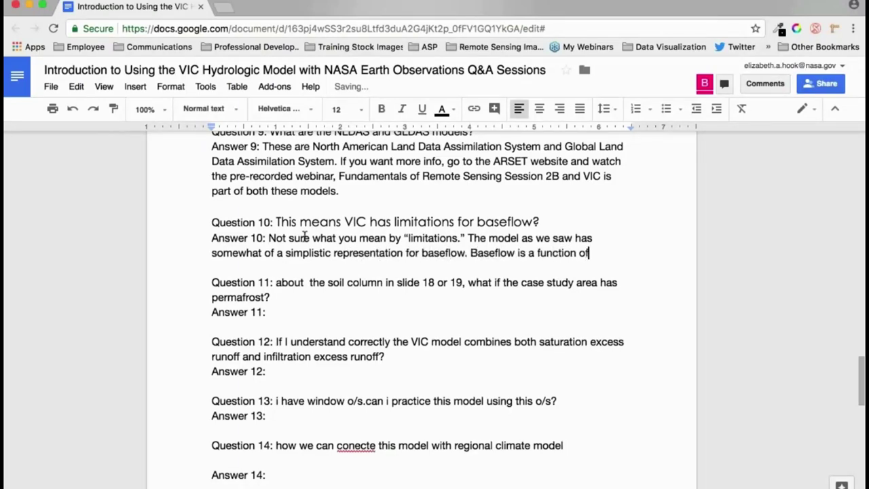
pyautogui.write(' soil moisture at the')
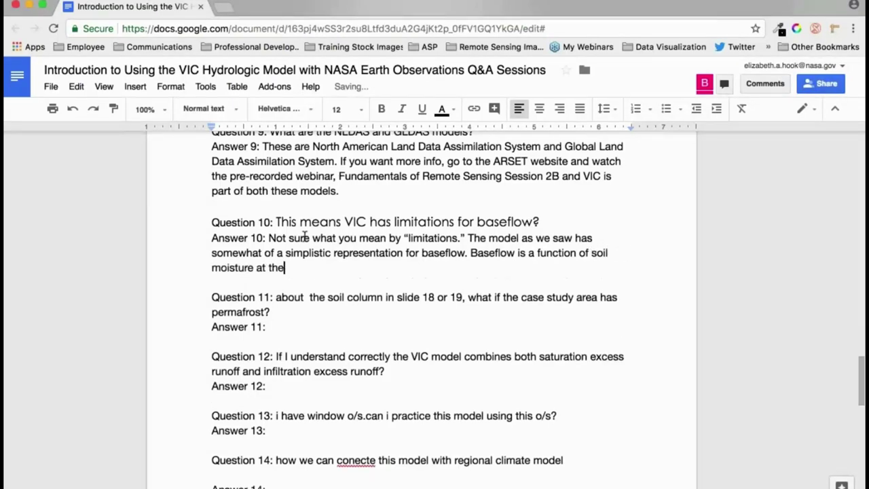
pyautogui.write(' lowest soil')
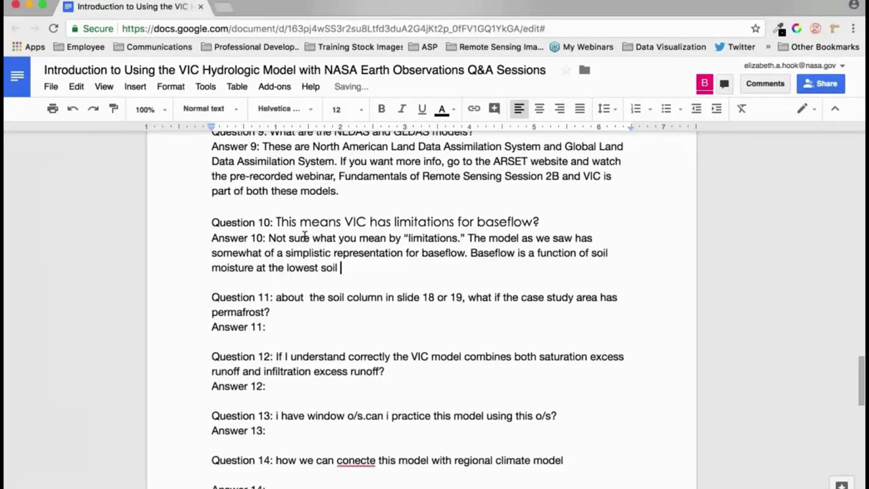
pyautogui.write(' lauyer')
pyautogui.press('BackSpace')
pyautogui.press('BackSpace')
pyautogui.press('BackSpace')
pyautogui.write('er. But when you para')
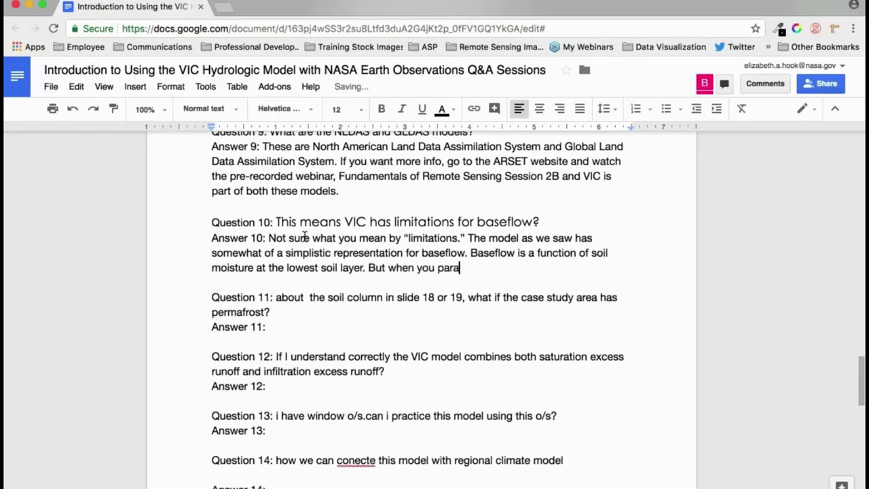
# Continue Answer 10 with "paramaterize the model, you can specify the max amount of baseflow that can occur within a day. What you do is -".
pyautogui.write('materize the model')
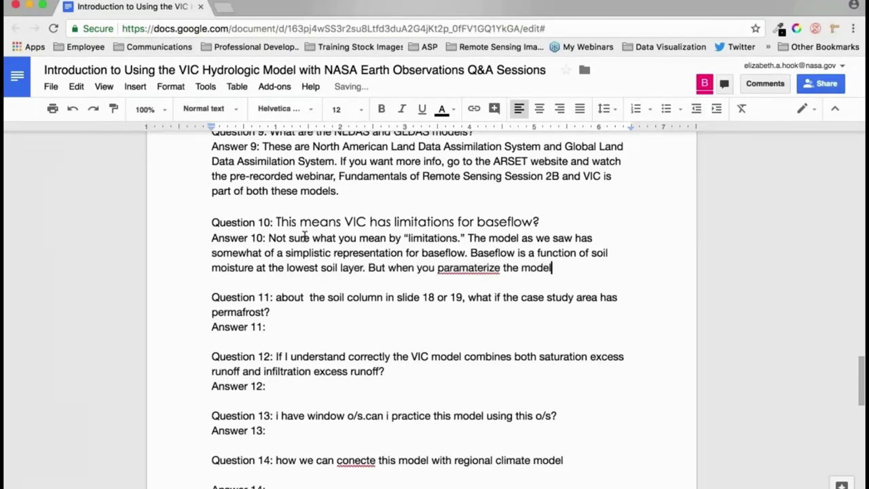
pyautogui.write(', you can specif')
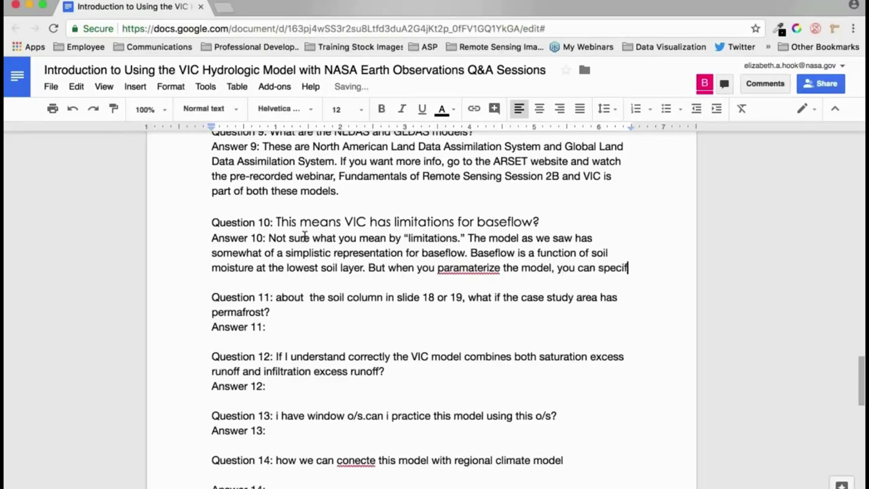
pyautogui.write('y the max amount of m')
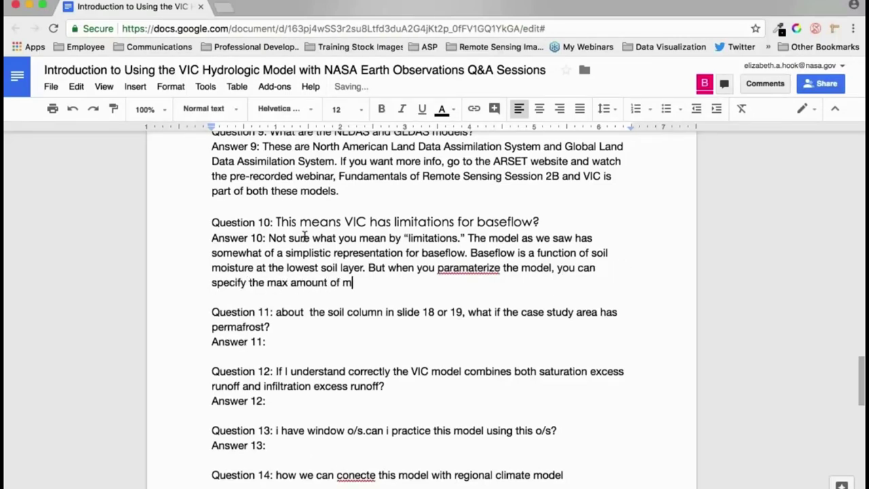
pyautogui.press('BackSpace')
pyautogui.write('baseflow that ')
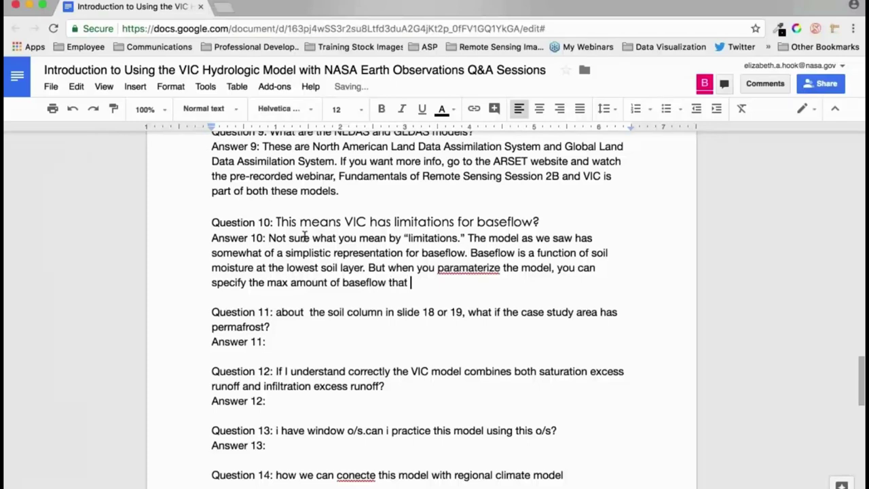
pyautogui.write('can occur withi')
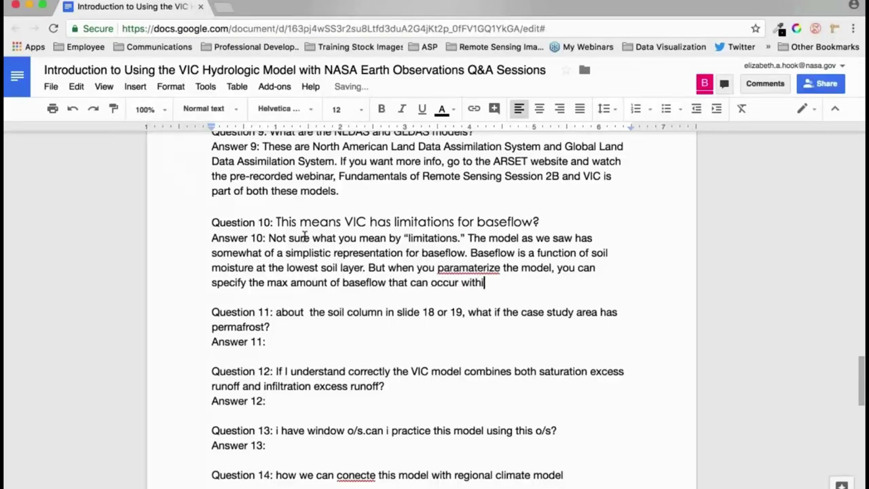
pyautogui.write('n a day. What you do is -')
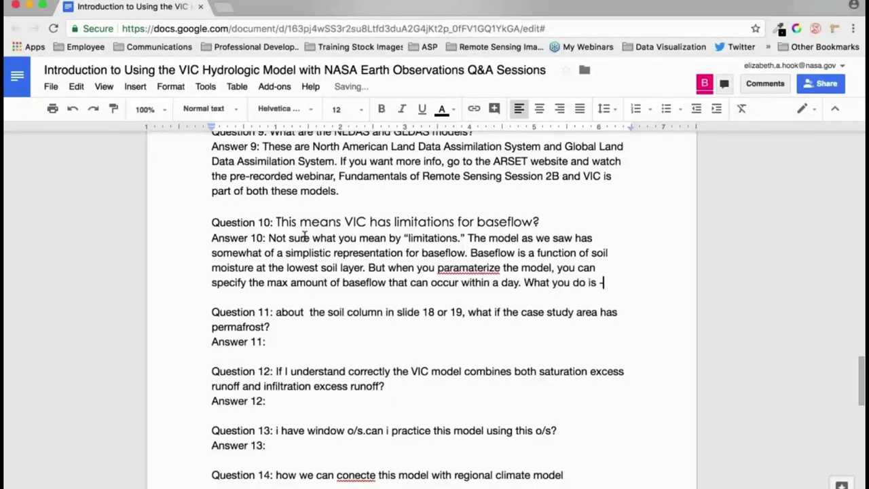
# Continue Answer 10 with "you set that max baseflow and the model will scale how much baseflow occurs per day based on that maximum base flow.".
pyautogui.write(' you set that max b')
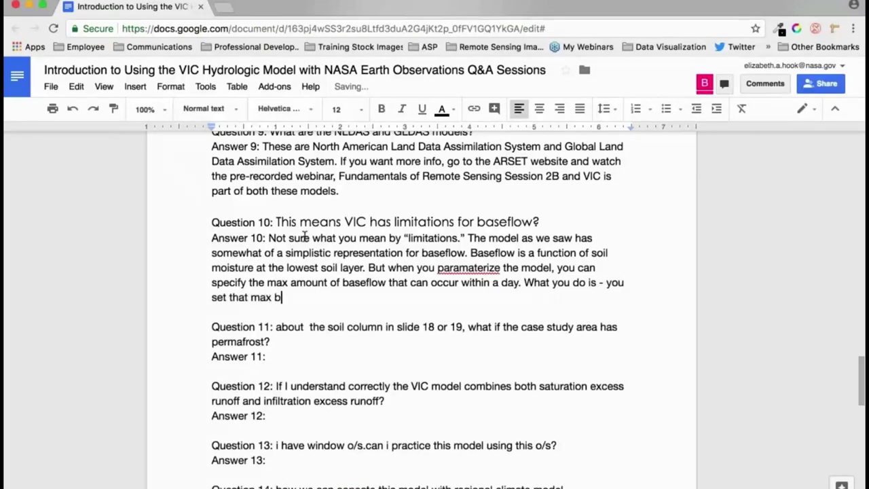
pyautogui.write('aseflow and the model ')
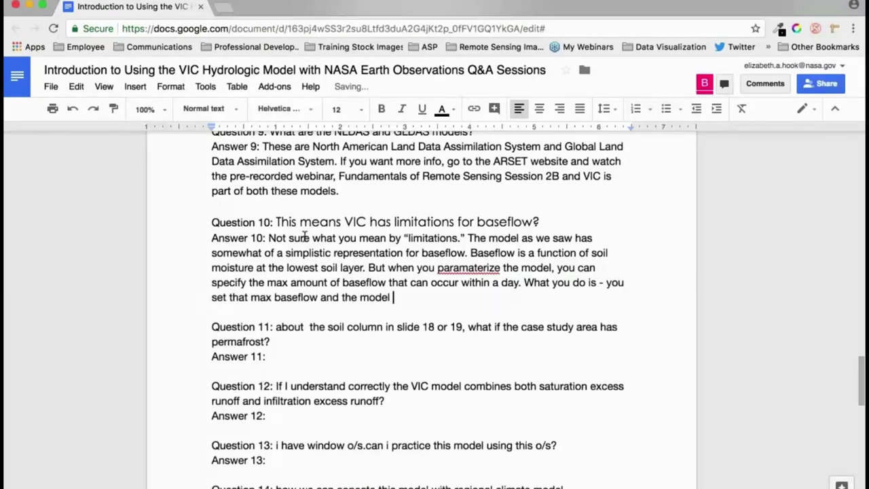
pyautogui.write('will scale how m')
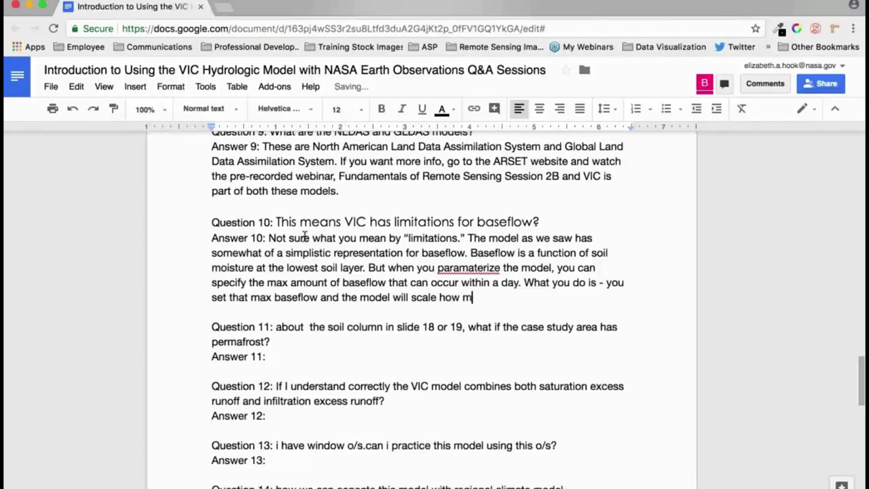
pyautogui.write('uch baseflow o')
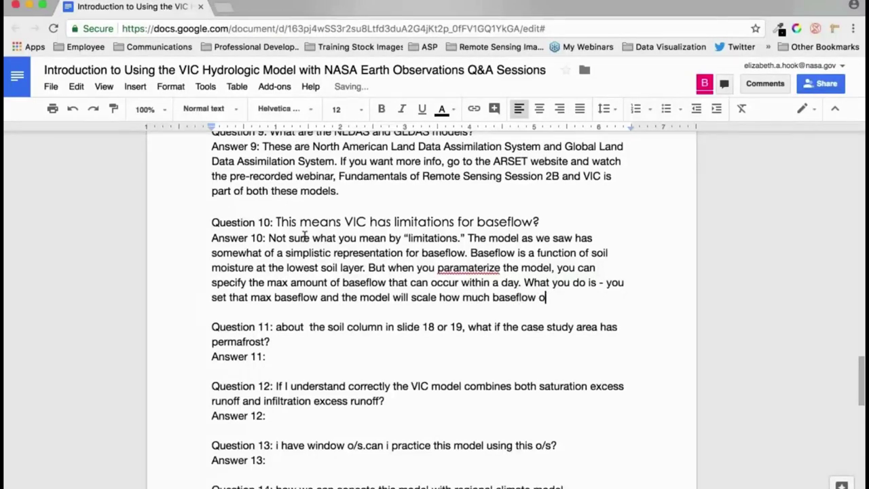
pyautogui.write('ccurs per day ba')
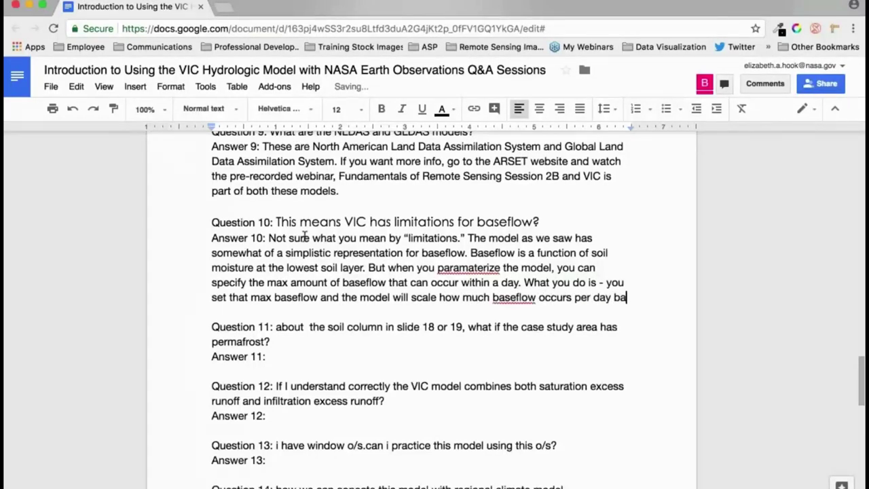
pyautogui.write('sed on that maximum b')
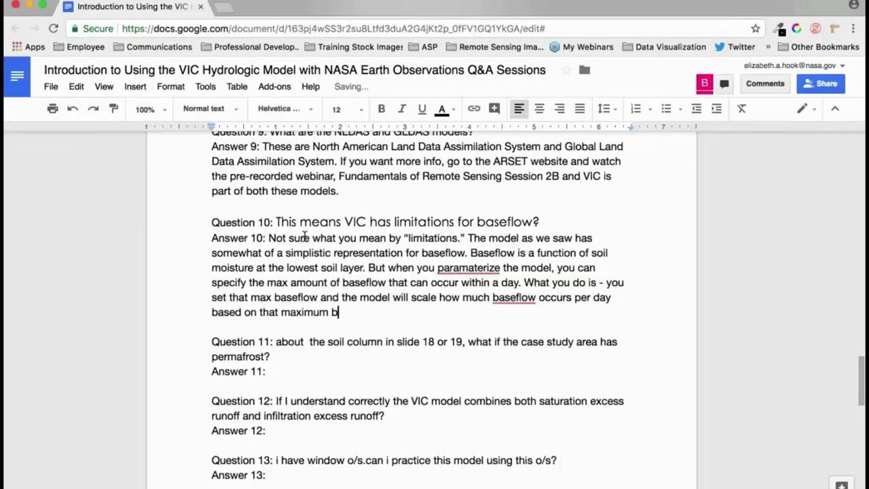
pyautogui.write('ase flow. Theoreti')
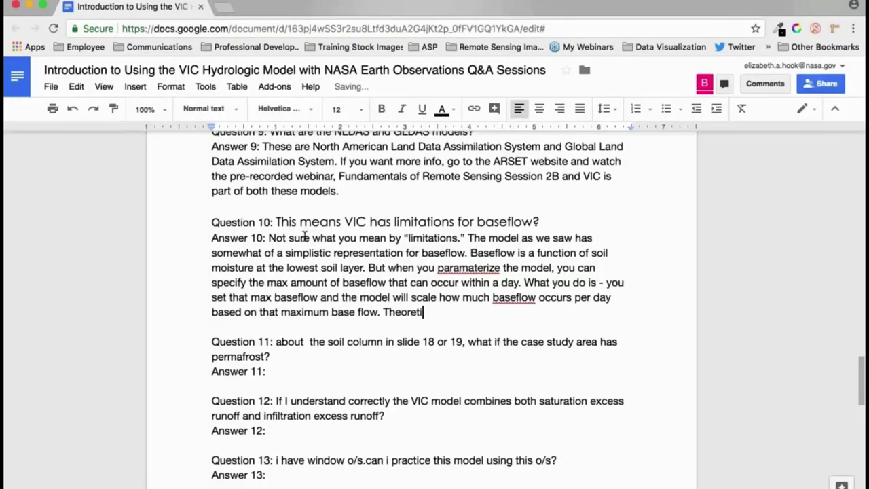
# Continue Answer 10 with "Theoretically there are no limitations - you could say 100 mm/day - that's a lot".
pyautogui.write('cally there are no')
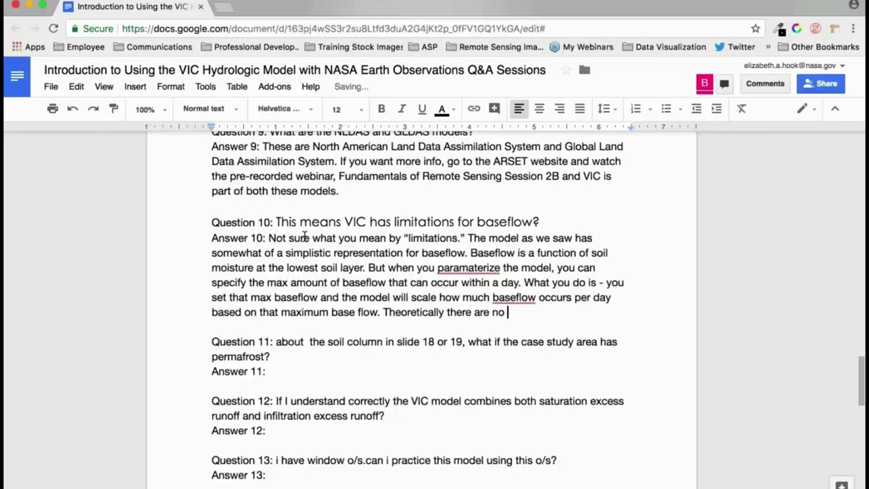
pyautogui.write(' limitations - you c')
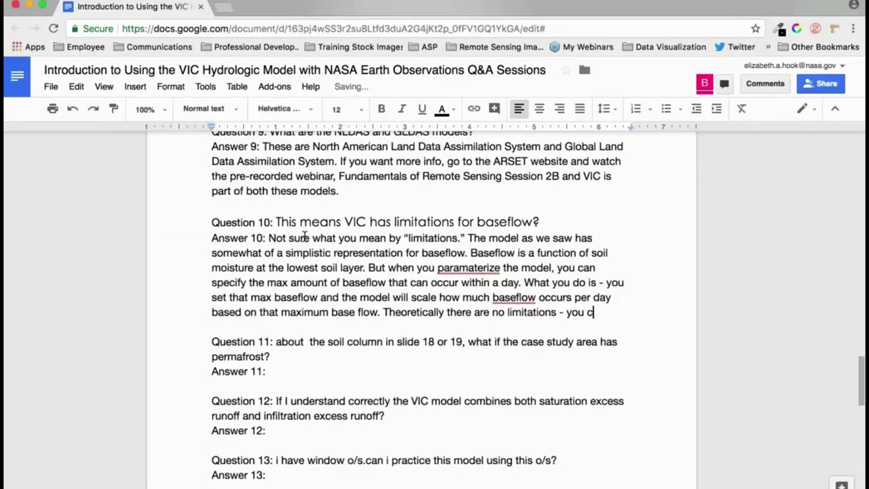
pyautogui.write('ould say 100 mm ')
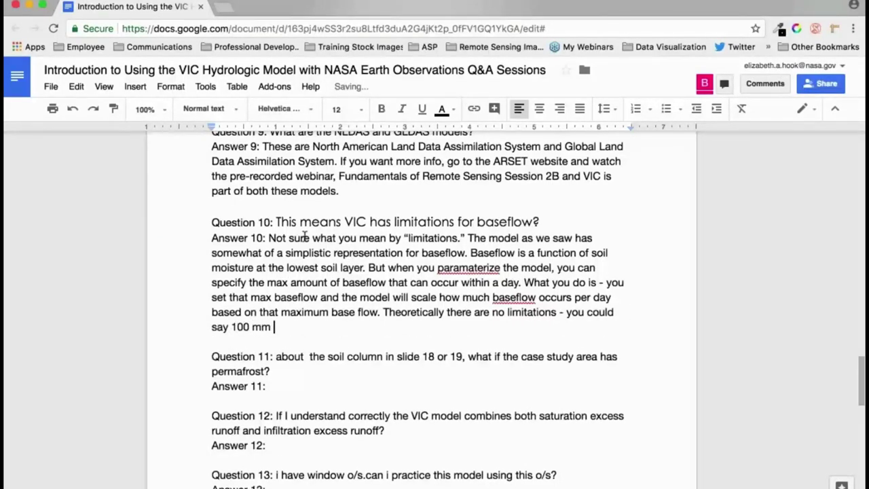
pyautogui.write("/day - that's a lot")
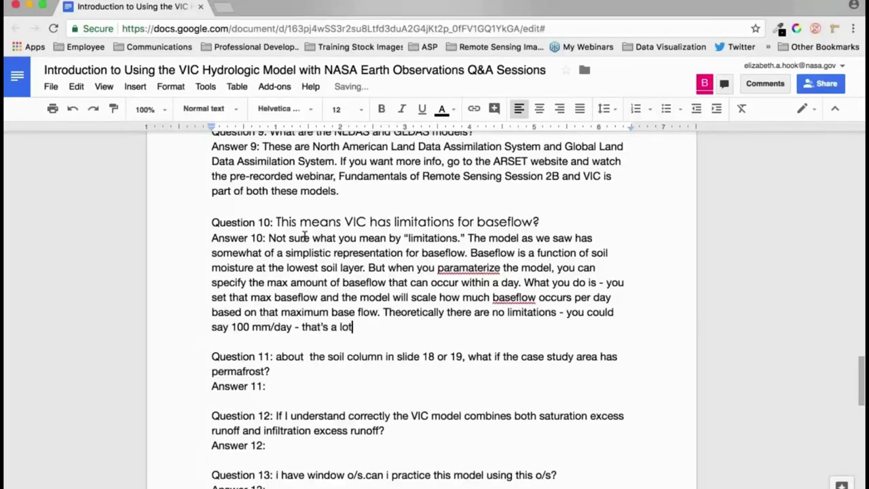
# Continue Answer 10 with "- but when you specify that much and specify low soil moisture, you're going to get low baseflow values.".
pyautogui.write(' - but when you speci')
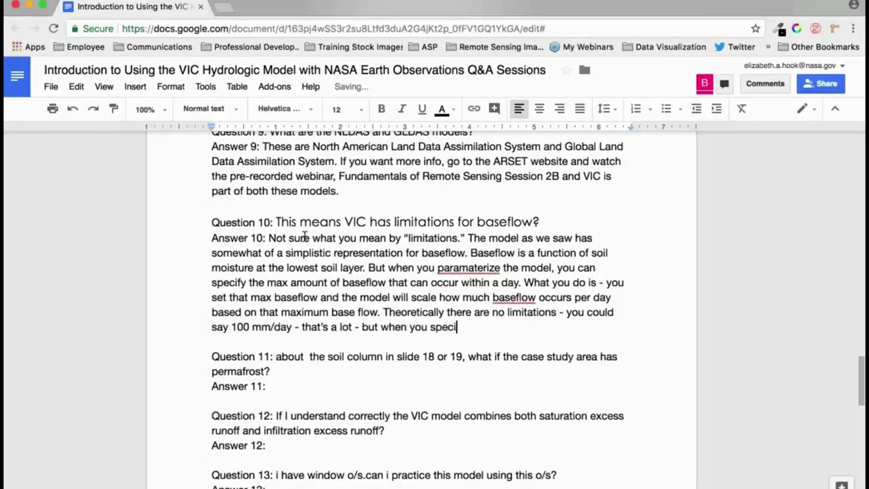
pyautogui.write('fy that much and ')
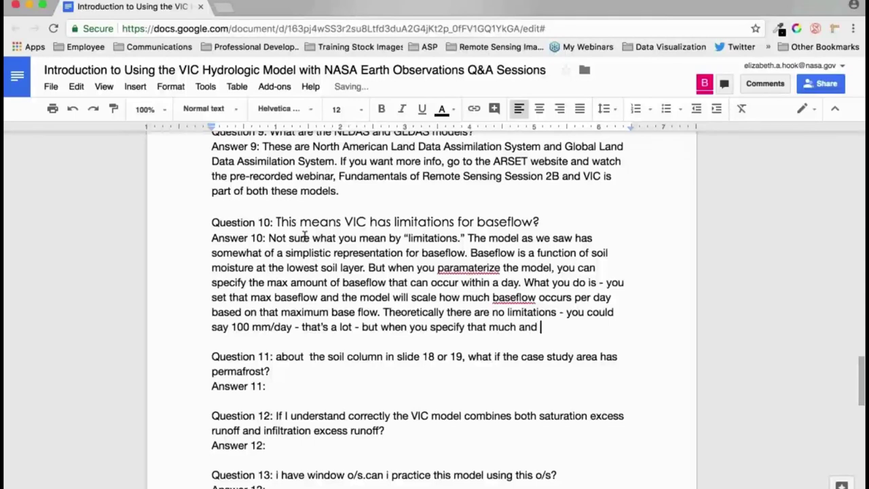
pyautogui.write('specify low soil moisture, yo')
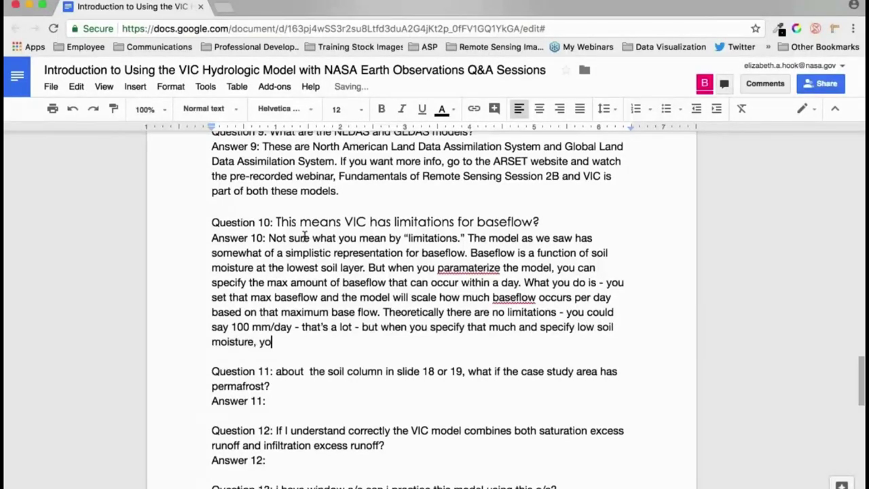
pyautogui.write("u're going to get low ")
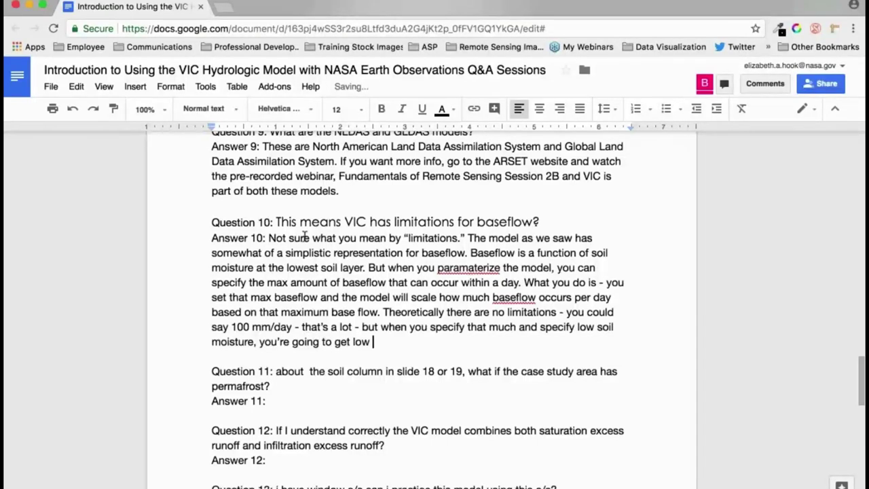
pyautogui.write('baseflow values.')
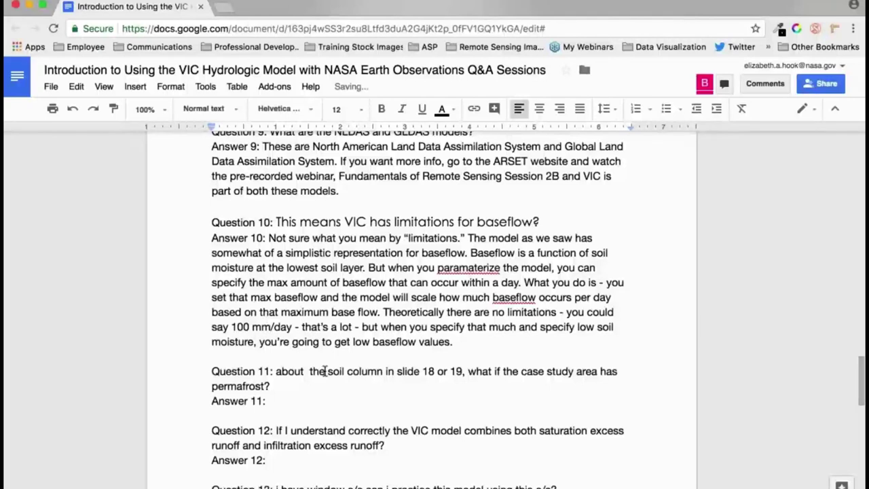
# Finish Answer 10 with "The base flow - parameterizing the depth - when that nonlinear baseflow occurs is pretty important - one of the main parameters you calibrate for the model".
pyautogui.write('The base')
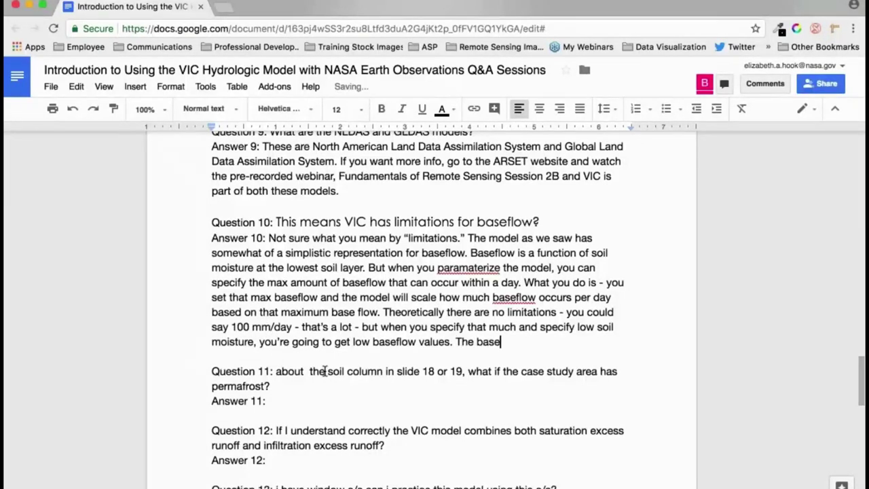
pyautogui.write(' flow - parameteri')
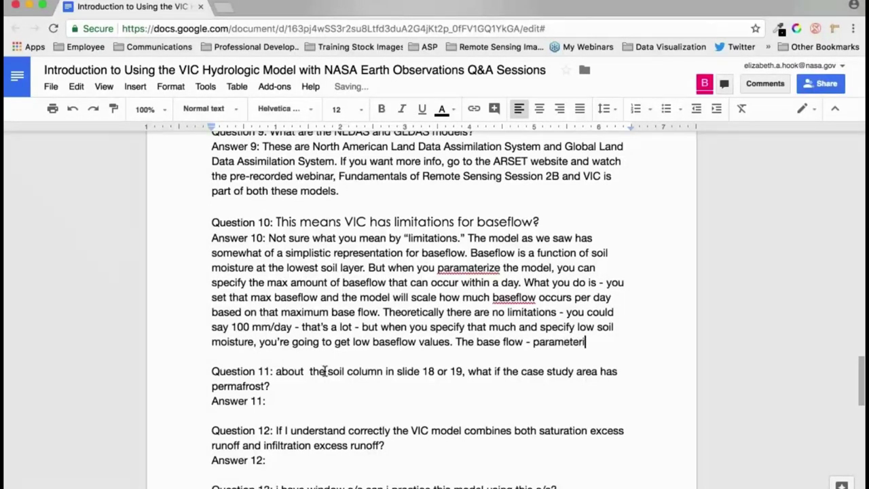
pyautogui.write('zing the slo')
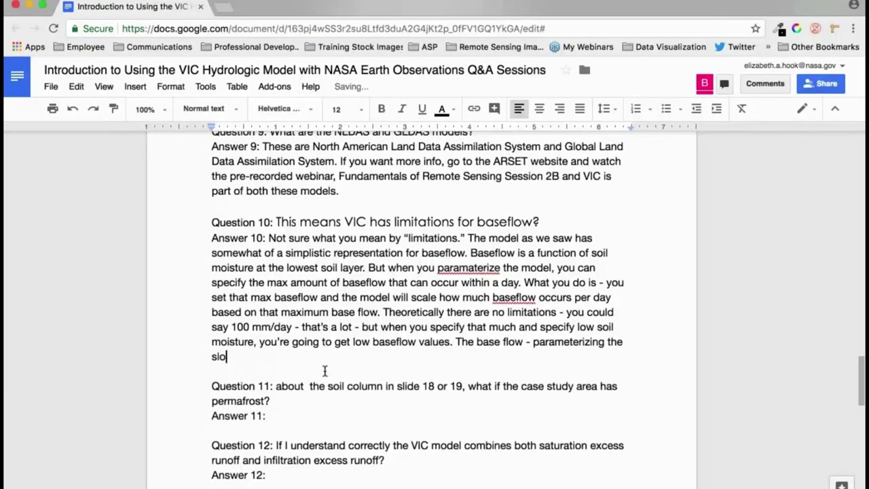
pyautogui.hotkey('shift', 'Left')
pyautogui.hotkey('shift', 'Left')
pyautogui.hotkey('shift', 'Left')
pyautogui.write('depth - when that no')
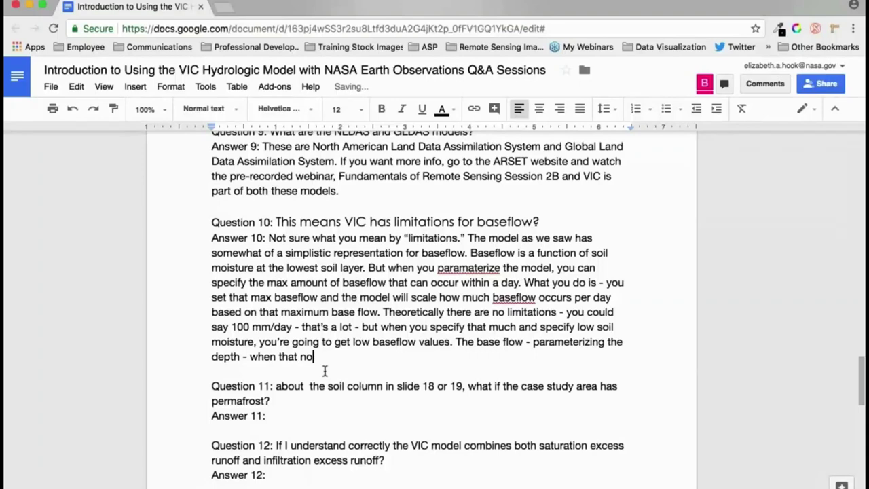
pyautogui.write('nlinear baseflow o')
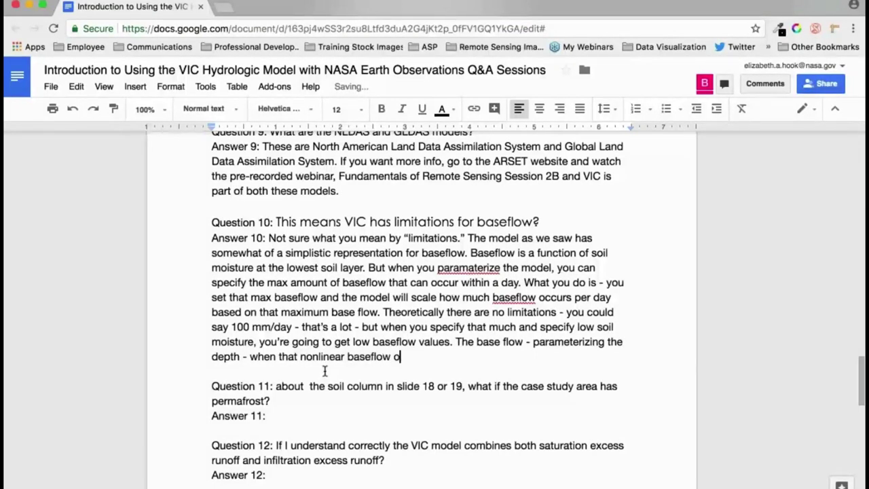
pyautogui.write('ccurs is pretty important - one of the main parameters you calibrate for the model')
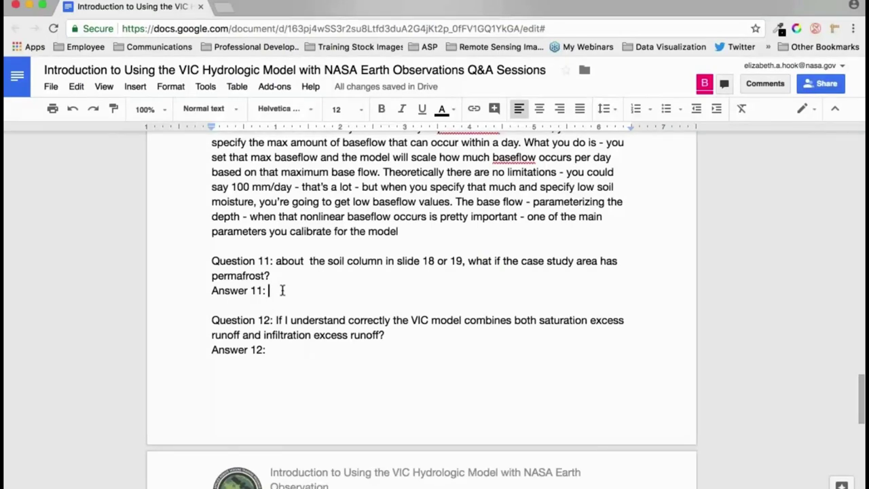
# Begin Answer 11 with "I didn't talk about this since this gets into the more advanced VIC model topics.".
pyautogui.write('I did')
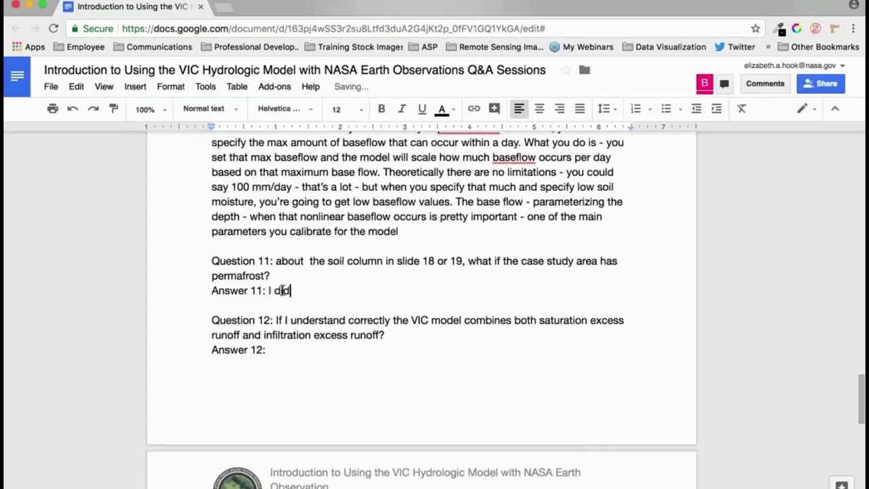
pyautogui.write("n't talk about this sinc")
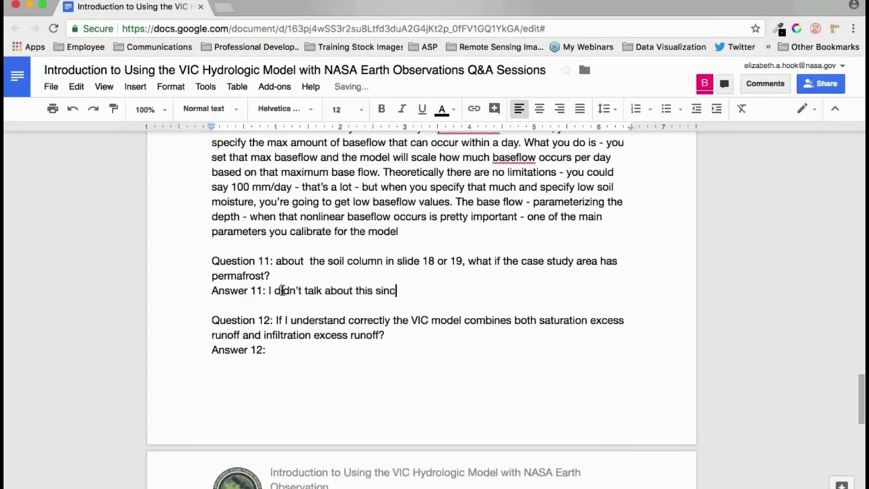
pyautogui.write('e this gets into the mor')
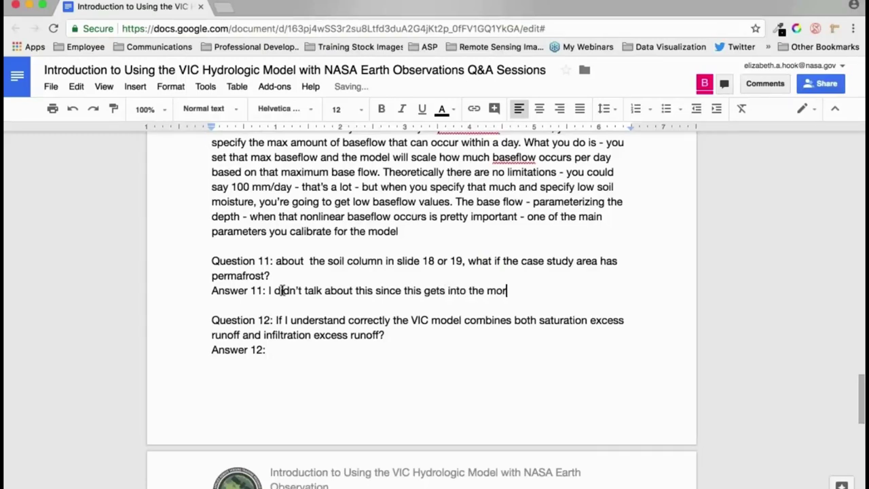
pyautogui.write('e advanced tI')
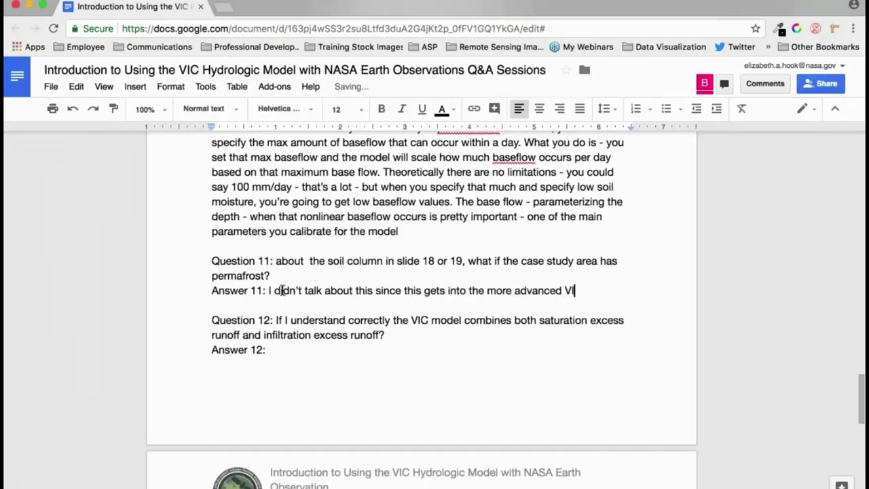
pyautogui.write('C model topics. VIC has ')
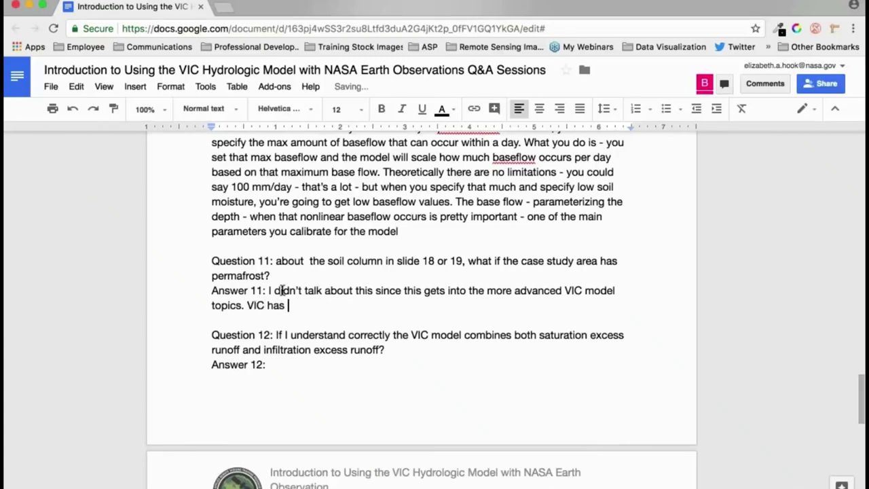
# Continue Answer 11 with "VIC has a scheme to calculate frozen soil - typically you don't have to play around with parameters".
pyautogui.write('a scheme to calculate f')
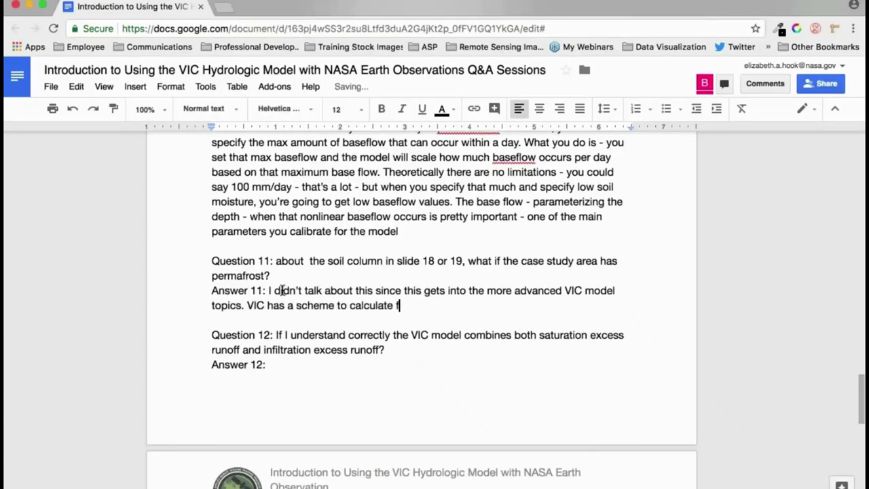
pyautogui.write('rozen soil - typi')
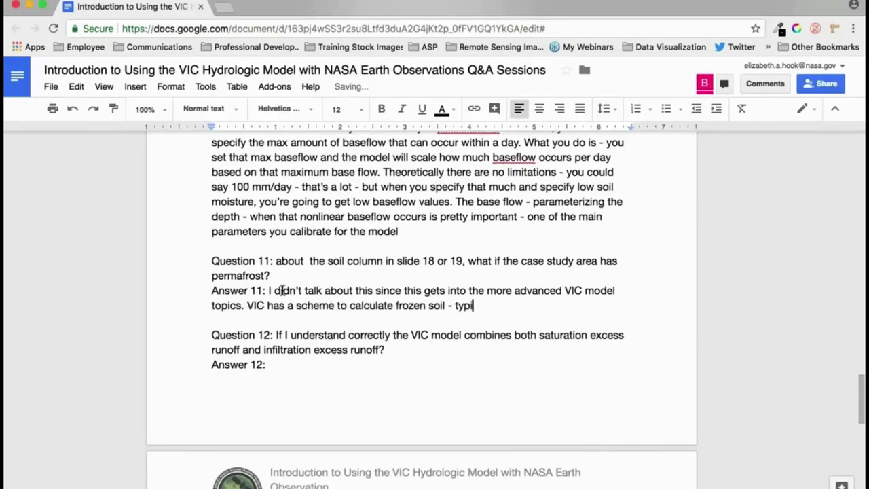
pyautogui.write("cally you don't have to")
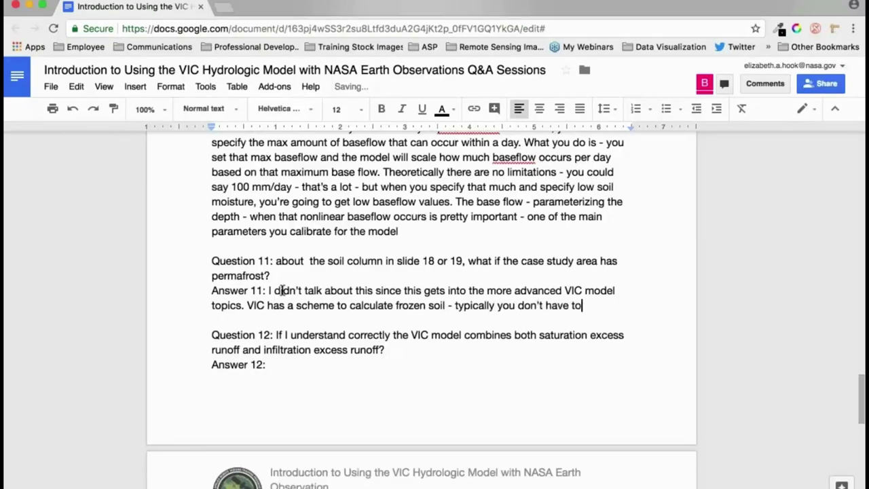
pyautogui.write(' play around with parameters')
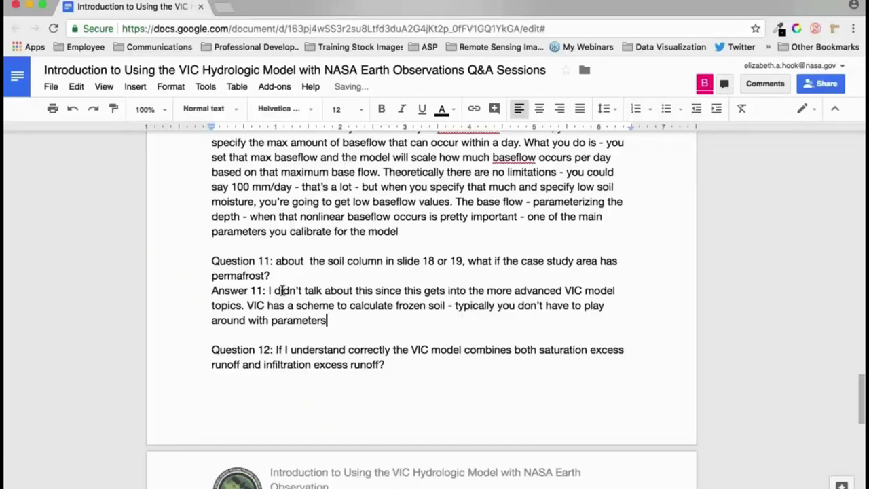
# Continue Answer 11 with "that much to tune the frozen soil model. Again, this is part of that energy transfer".
pyautogui.write(' that much to tune t')
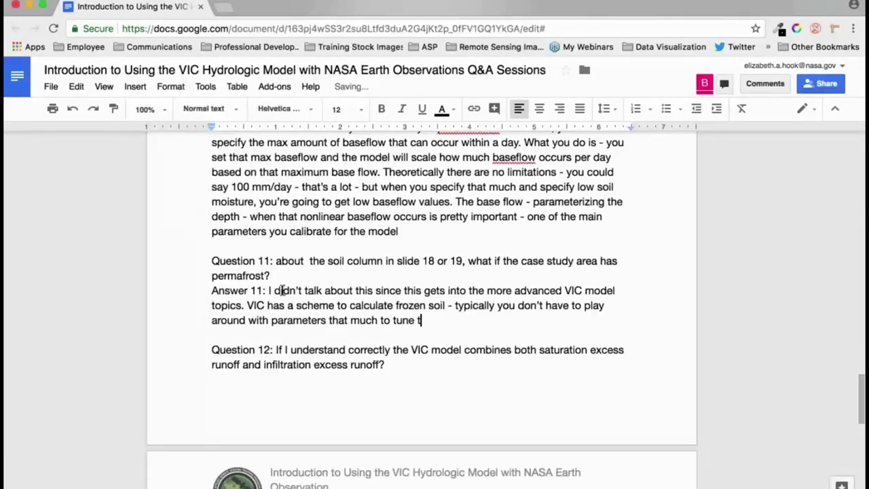
pyautogui.write('he frozen soil ')
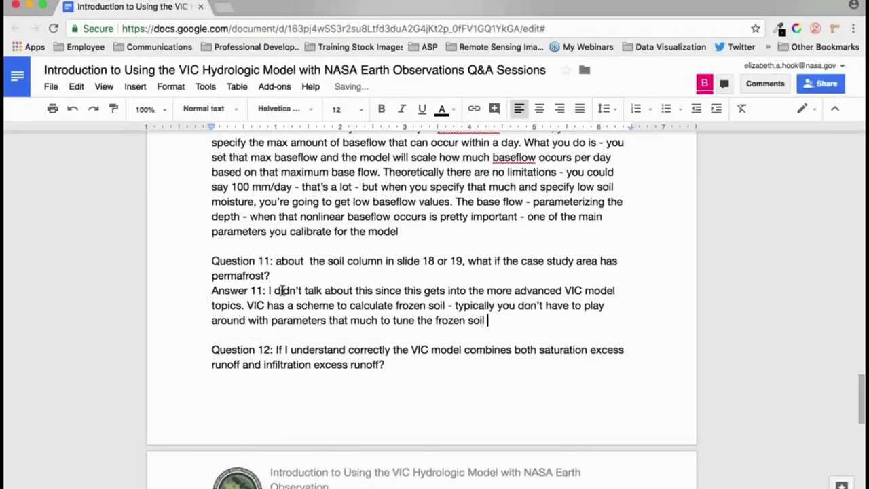
pyautogui.write('model. Again, this is part of tha')
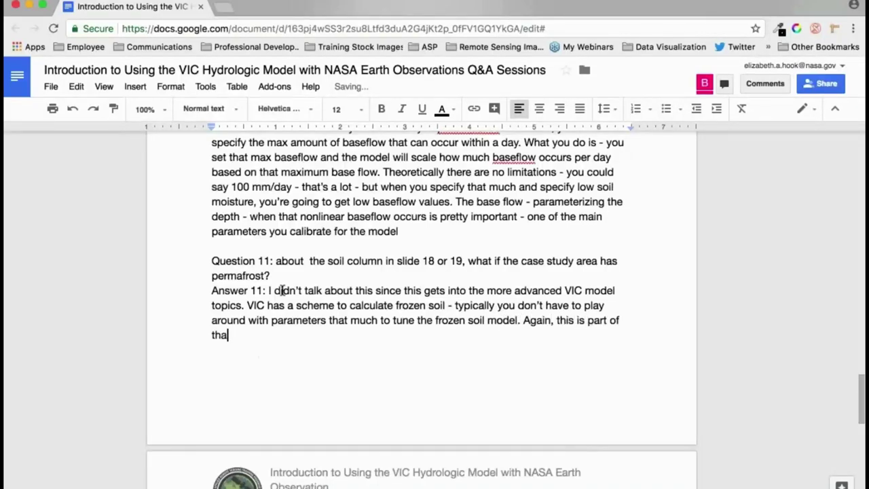
pyautogui.write('t energy transwer')
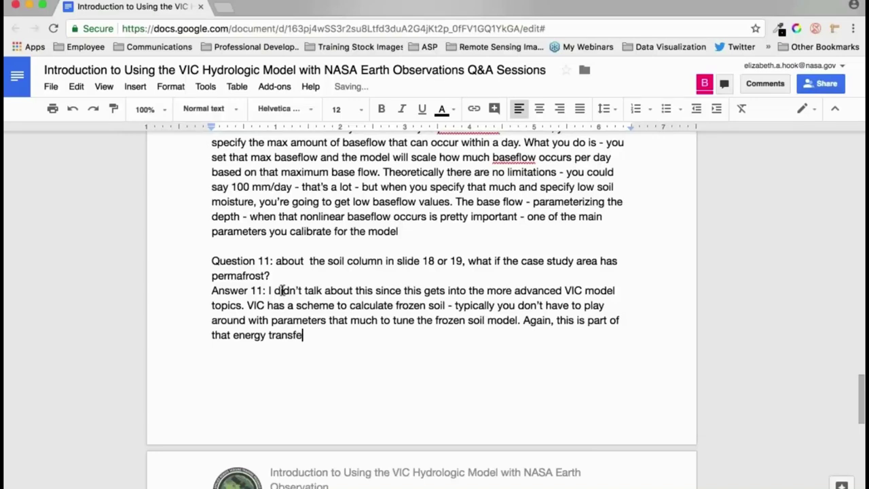
# Continue Answer 11 with "The soil is going to hold or release energy depending on moisture and other parameters.".
pyautogui.write('r. The soil is going to ')
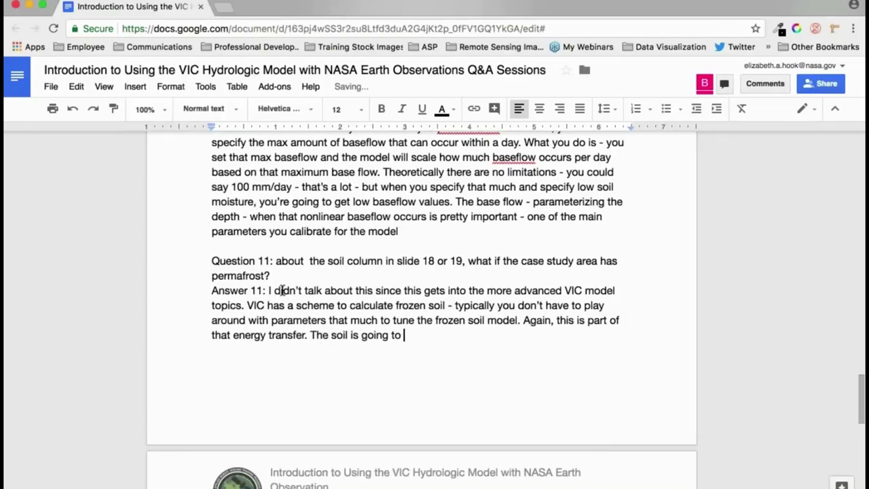
pyautogui.write('hold or release ener')
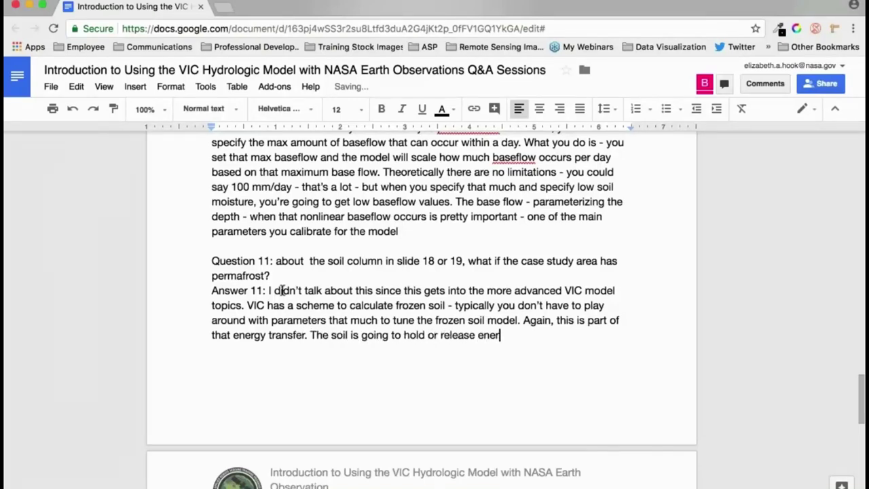
pyautogui.write('gy depending on moist')
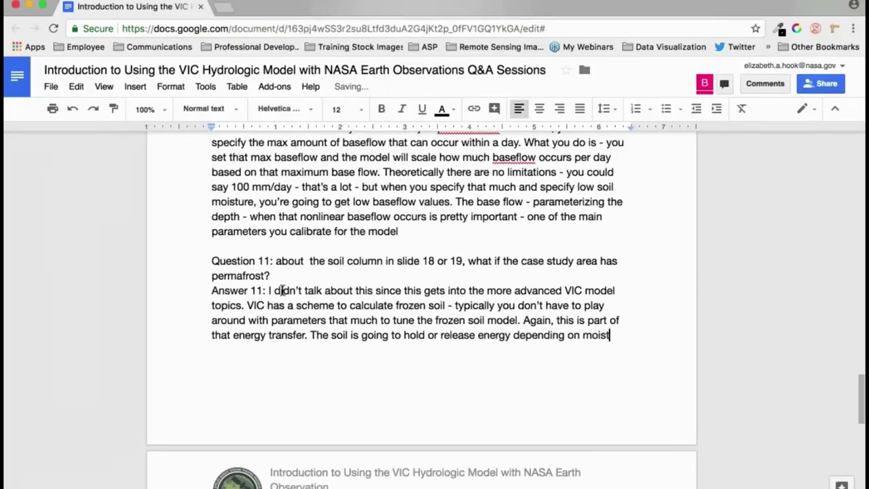
pyautogui.write('ure and other parameter')
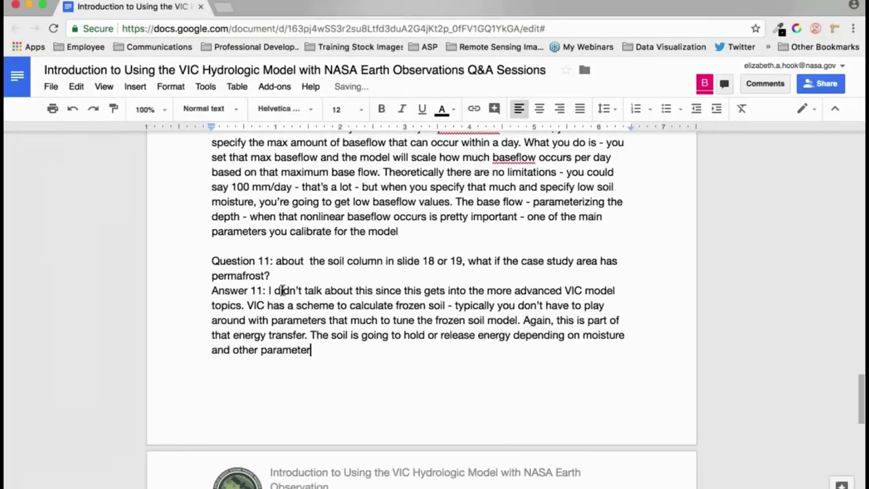
# Continue Answer 11 with "So when you're in a permafrost region, it'll calculate there's frozen soil".
pyautogui.write("s. So when you're in a permafro")
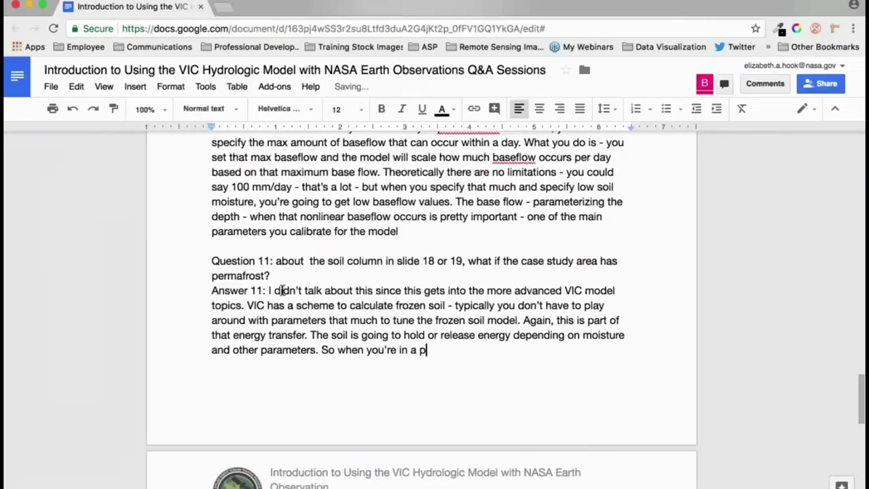
pyautogui.write('st r')
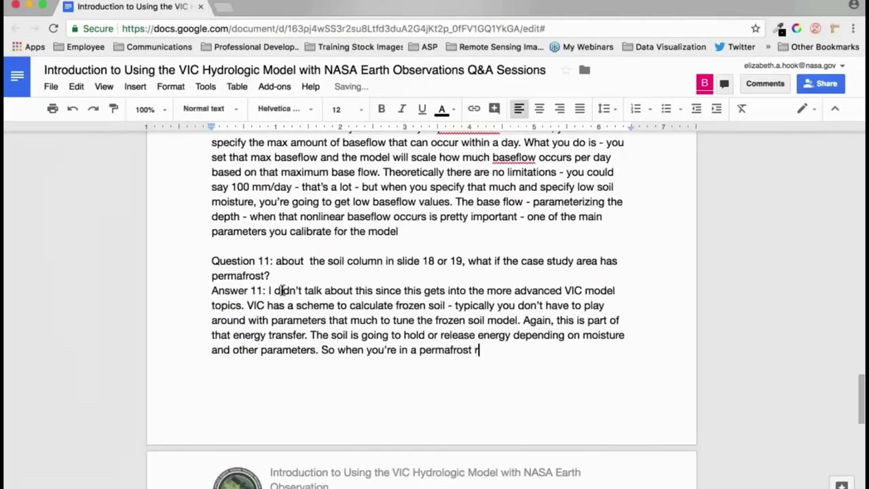
pyautogui.write("egion, it'll calculate")
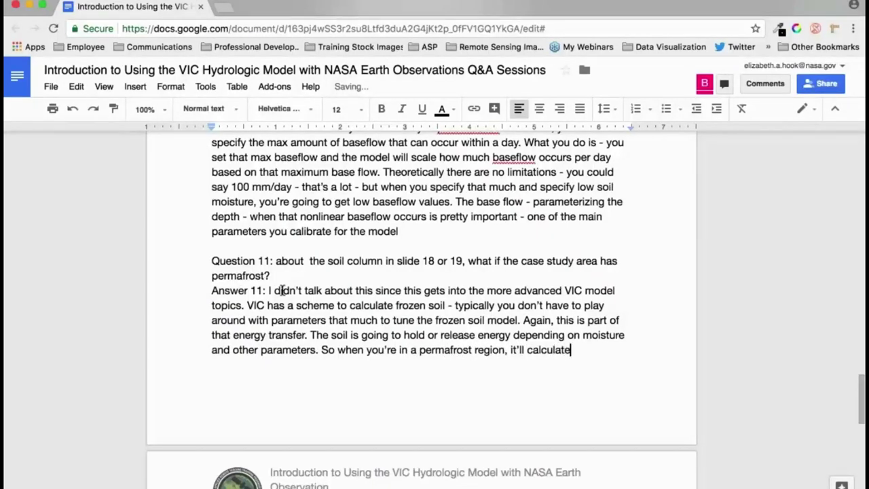
pyautogui.write(" there's frozen soil a")
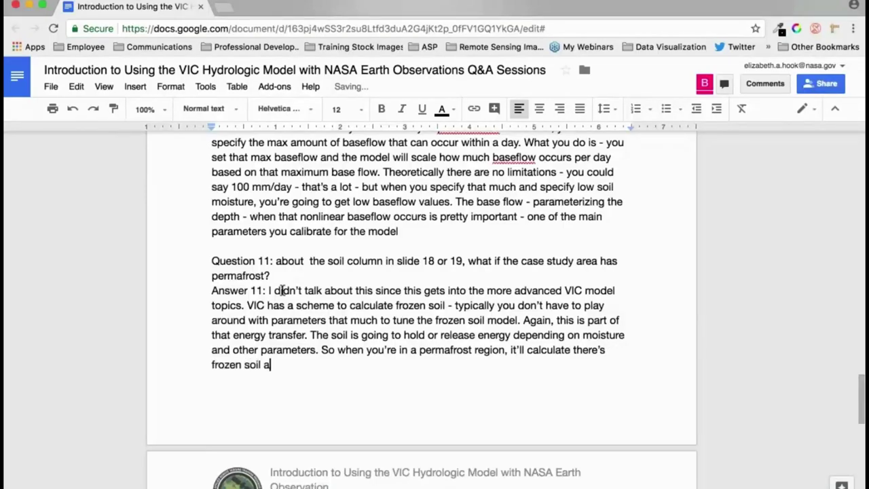
# Continue Answer 11 with "and that affects the infiltration and the surface runoff and all of that.".
pyautogui.write('nd that affects the')
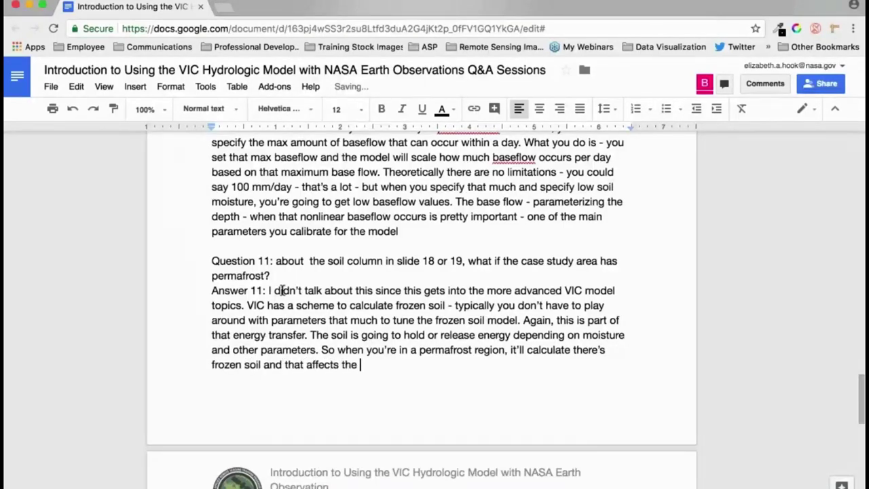
pyautogui.scroll(-4, 283, 291)
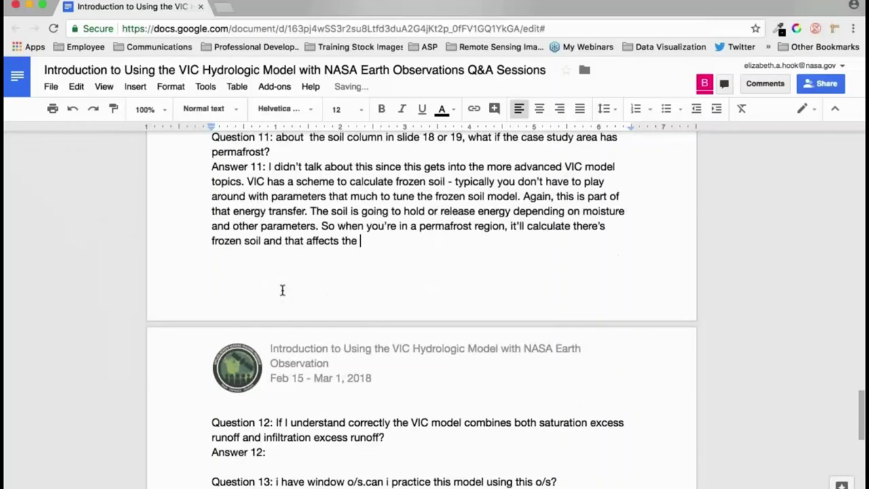
pyautogui.write('infiltration and the surface runo')
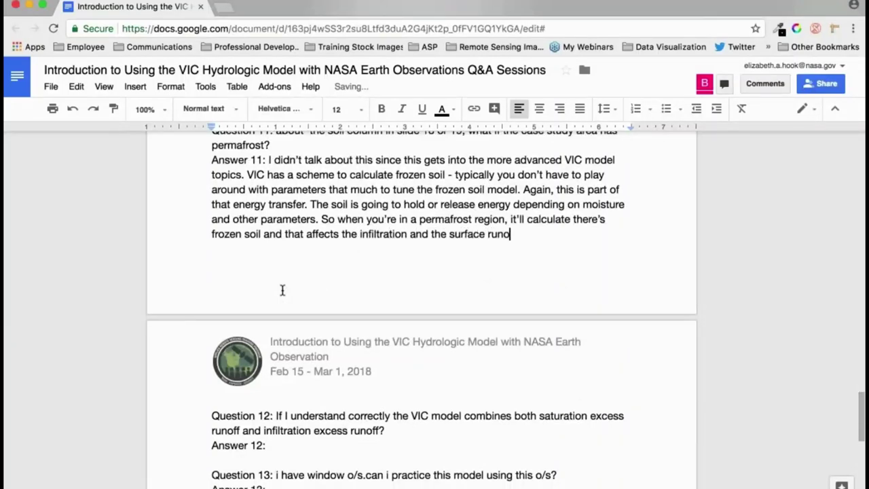
pyautogui.write('ff and all of that. Becau')
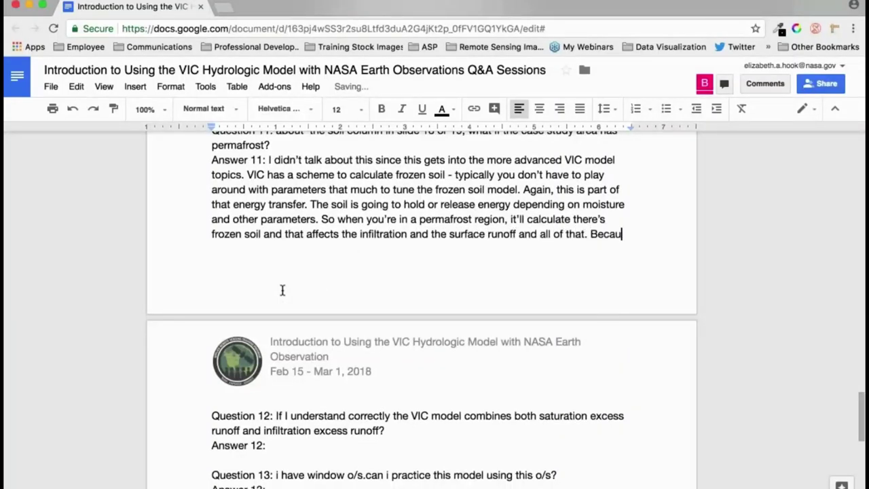
# Finish Answer 11 with "Because your moisture flow within that soil column will be hindered by that frozen part.".
pyautogui.write('se your moisture f')
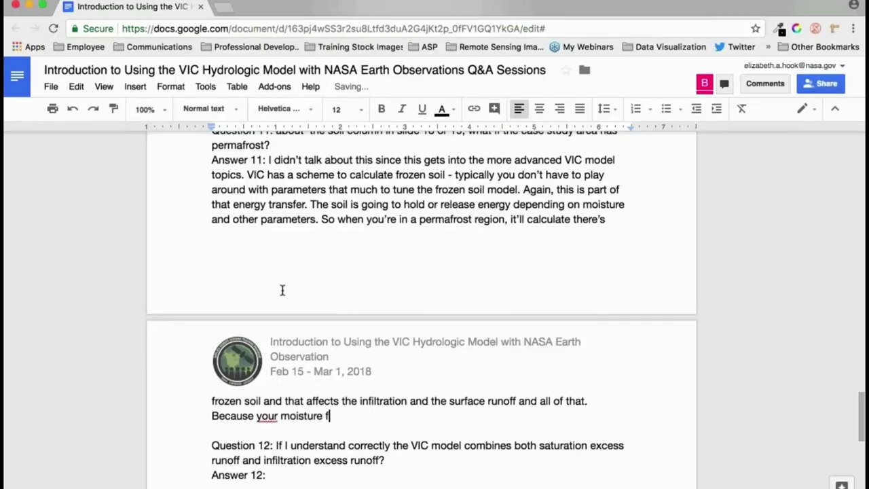
pyautogui.write('low within that ')
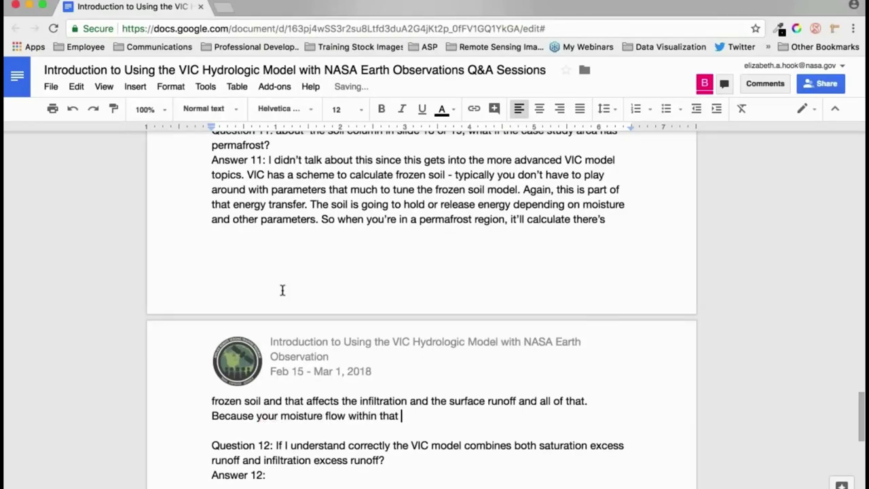
pyautogui.write('soil column will be')
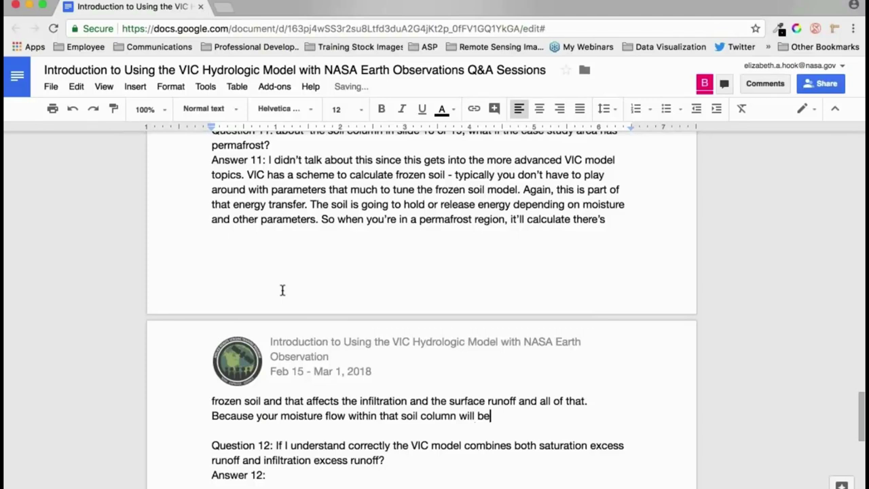
pyautogui.write(' hindered by that fro')
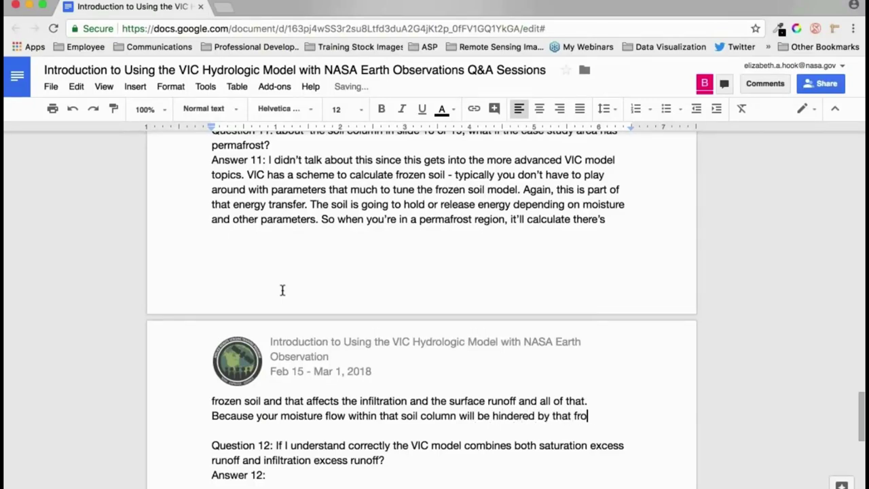
pyautogui.write('zen part.')
# Begin Answer 12 with "Assuming what you mean there by saturation excess runoff is that your soil has become saturated".
pyautogui.scroll(-5, 282, 290)
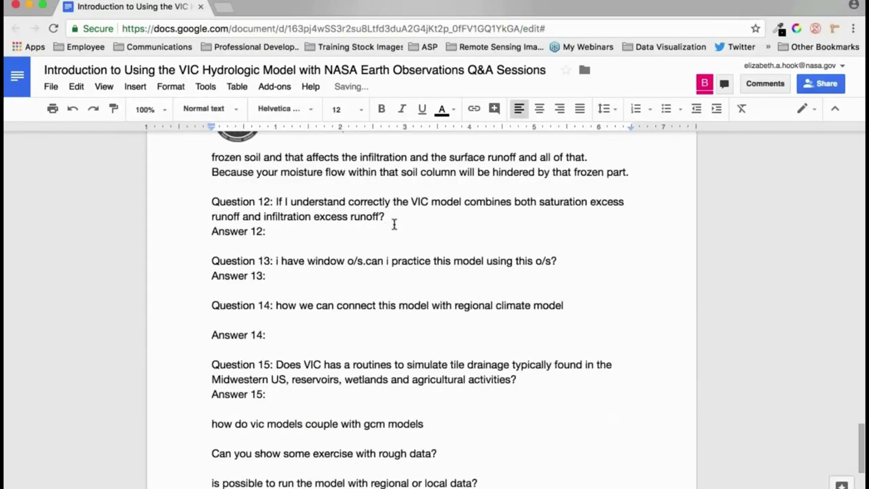
pyautogui.press('Down')
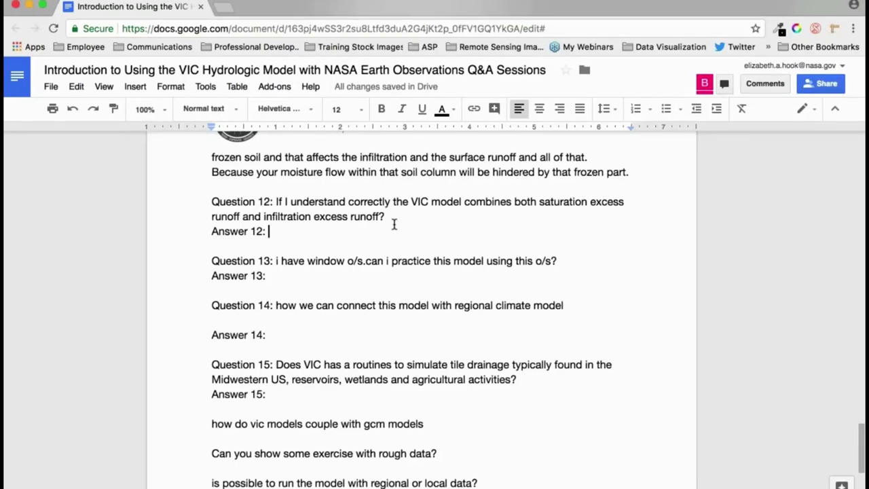
pyautogui.write('So')
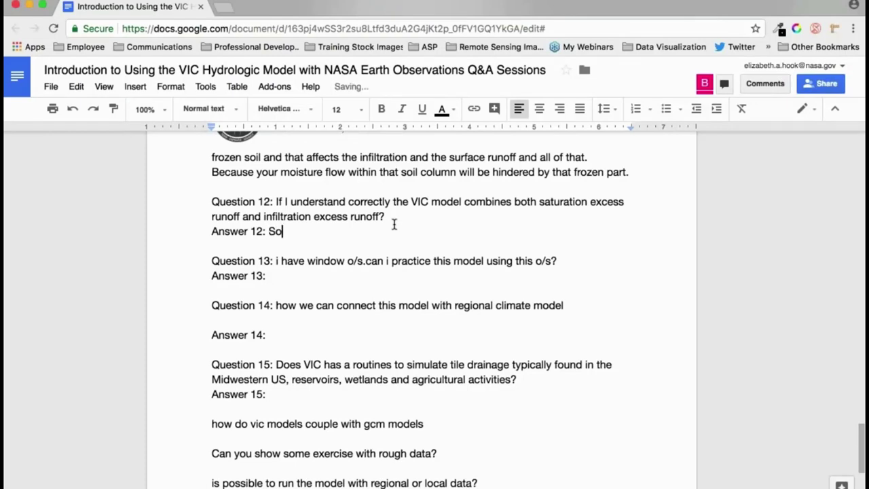
pyautogui.press('BackSpace')
pyautogui.press('BackSpace')
pyautogui.write('Assuming wha')
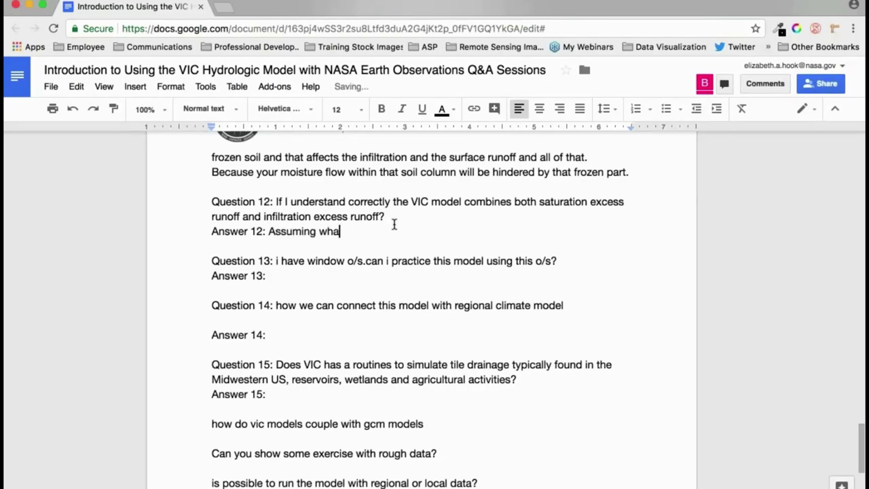
pyautogui.write('t you mean there by sa')
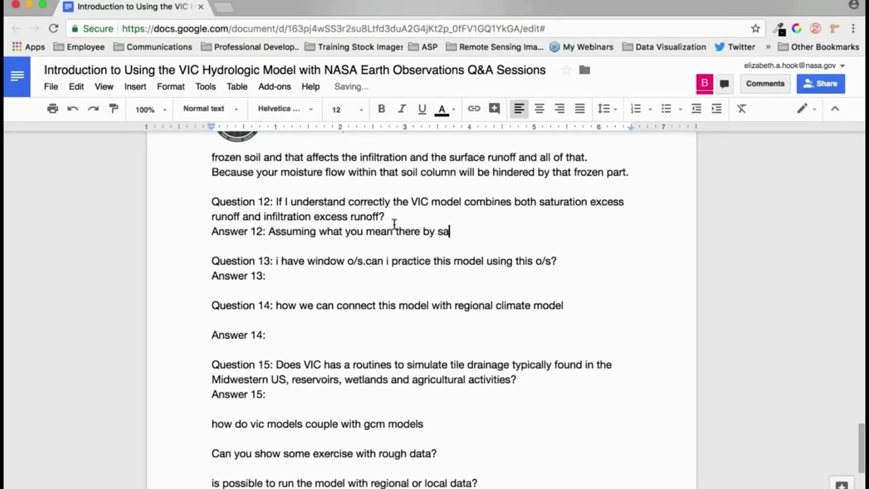
pyautogui.write('turation excess ')
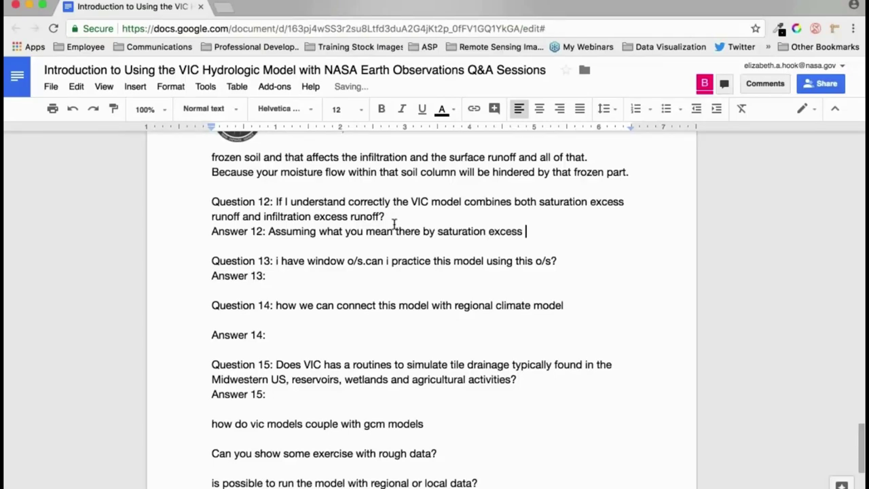
pyautogui.write('runoff is that your soi')
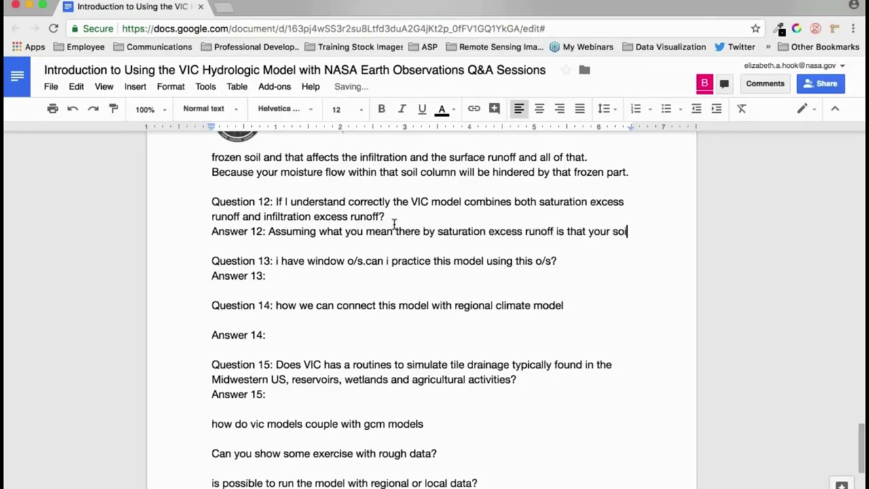
pyautogui.write('l has become satur')
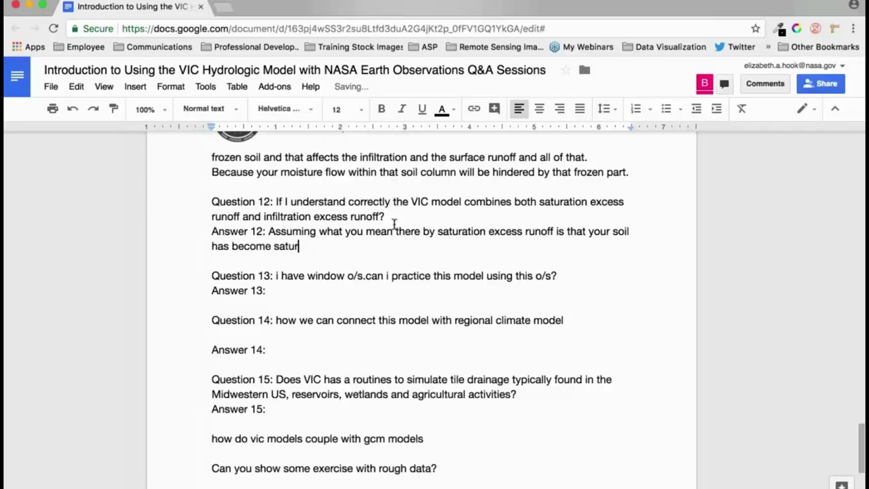
# Continue Answer 12 with ", you have ponding on the surface, and what's leftover is considered runoff".
pyautogui.write('ated, you have pondi')
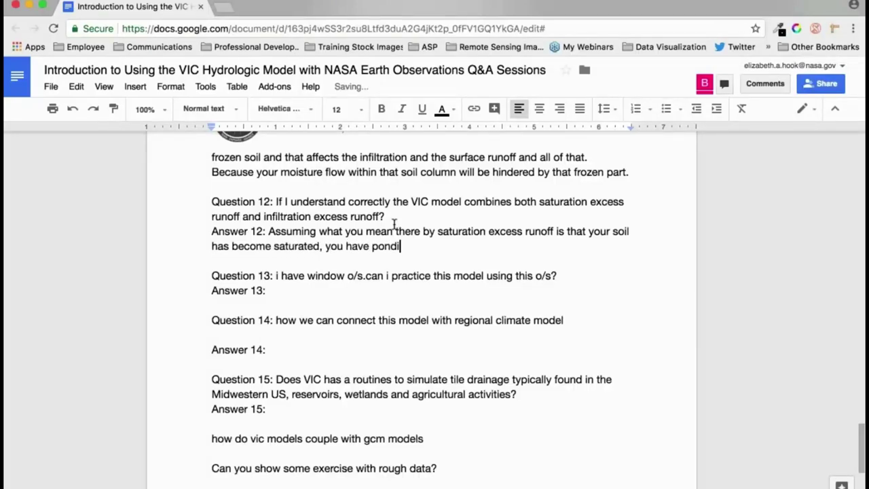
pyautogui.write("ng on the surface, and what's")
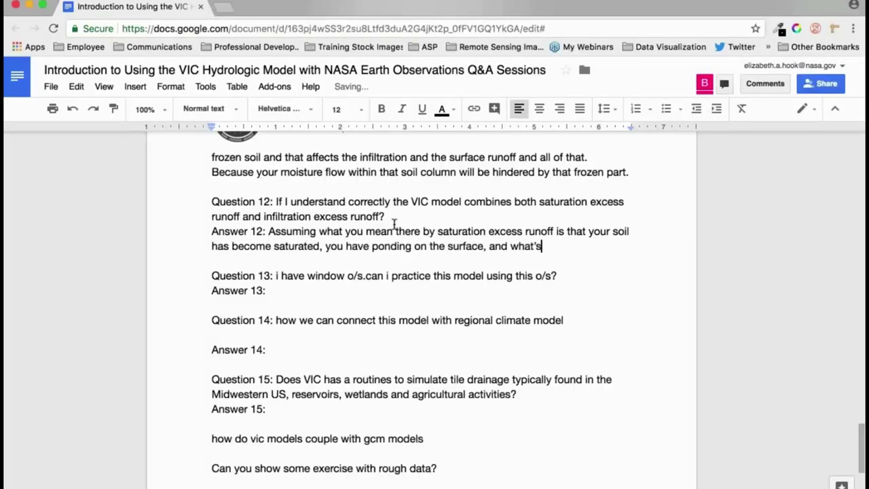
pyautogui.write(' leveftover is considered run')
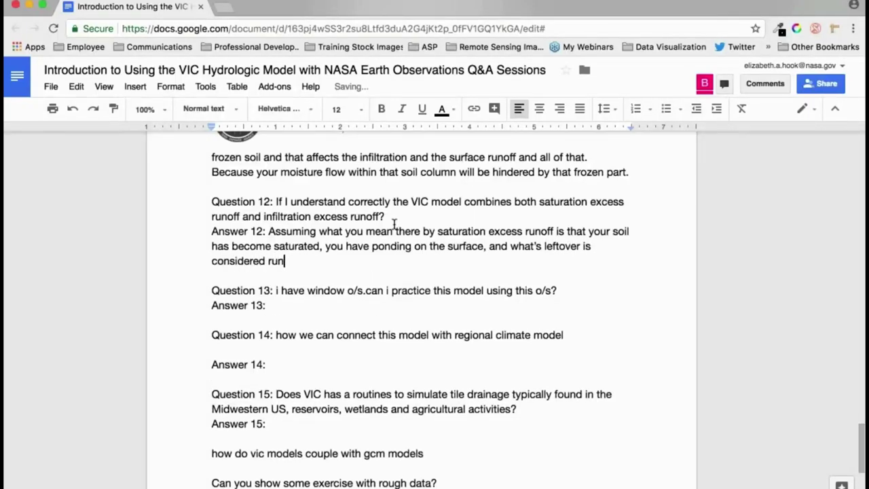
# Continue Answer 12 after "considered runoff" with "- if that's the case, then yes! That's essentially how the variable infiltration curve works.".
pyautogui.write("off - if that's the cas")
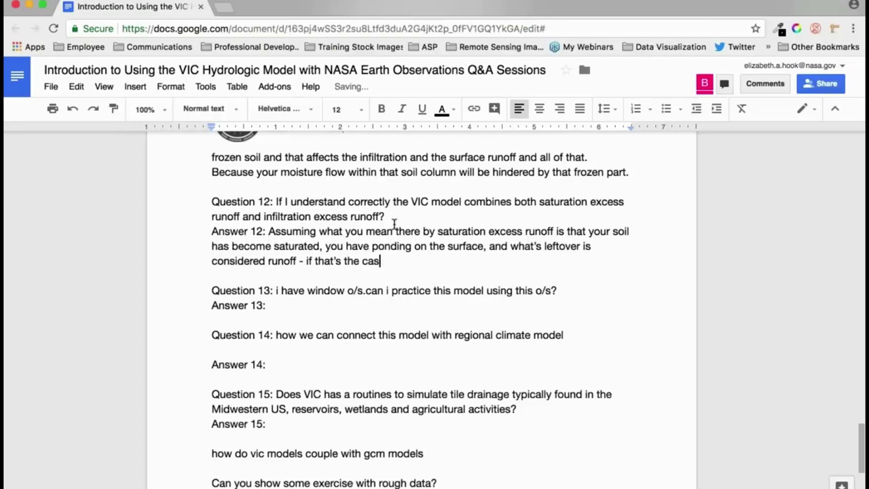
pyautogui.write('e, then yes! T')
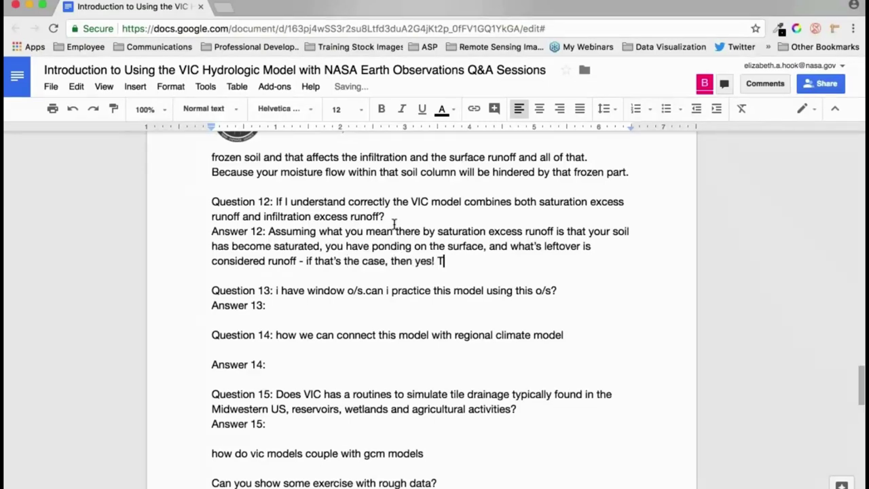
pyautogui.write("hat's essentially how t")
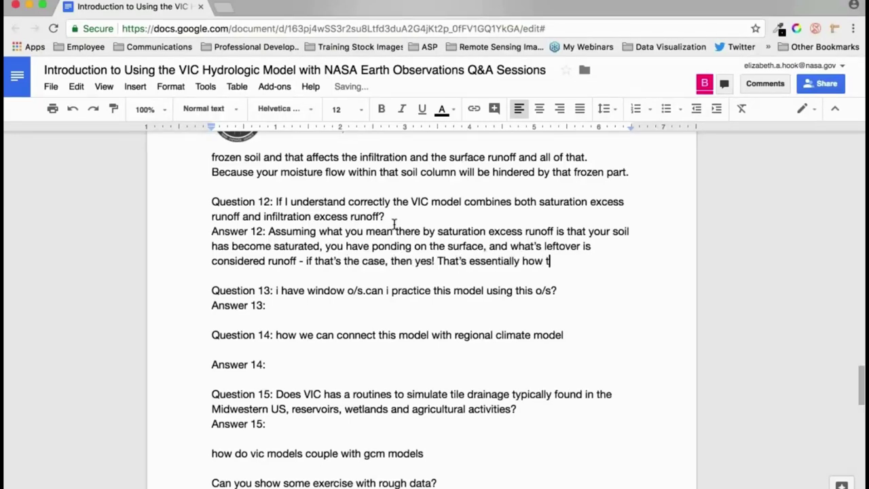
pyautogui.write('he variable infiltr')
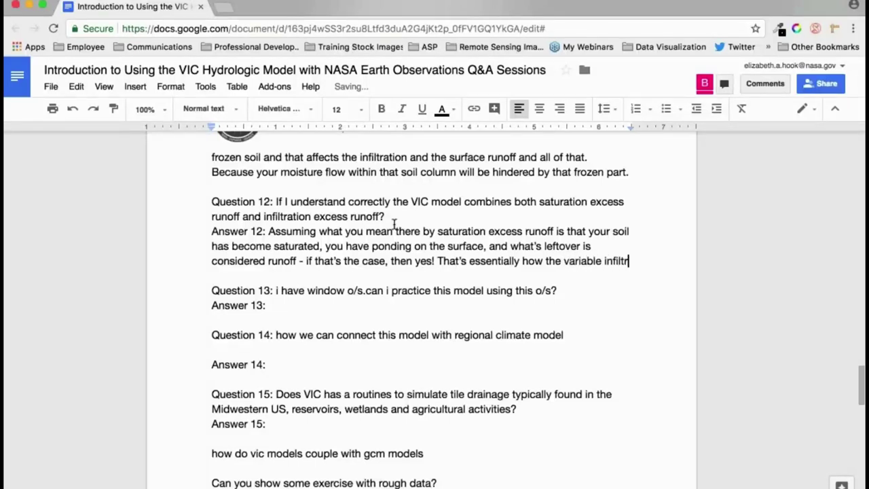
pyautogui.write('ation curve works. ')
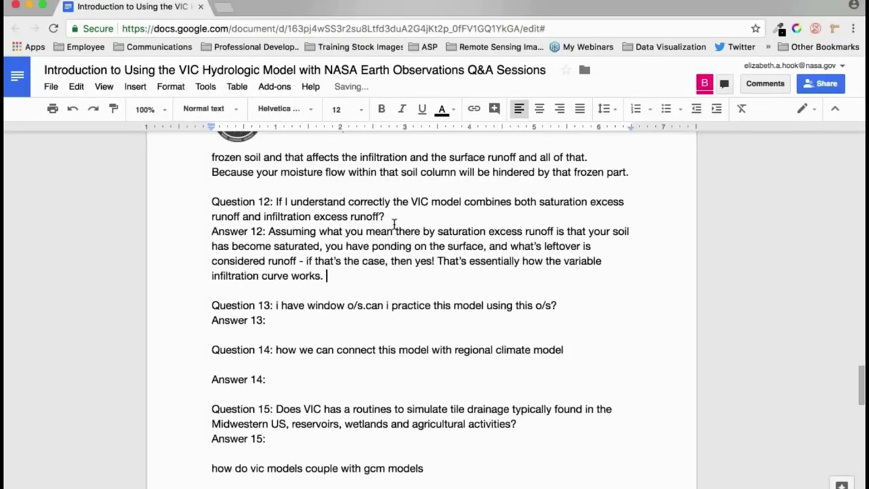
# Continue Answer 12 with "Infiltration excess runoff - assuming you mean within the soil column - if that's the case then yes, we do have infiltration.".
pyautogui.write('Infiltration e')
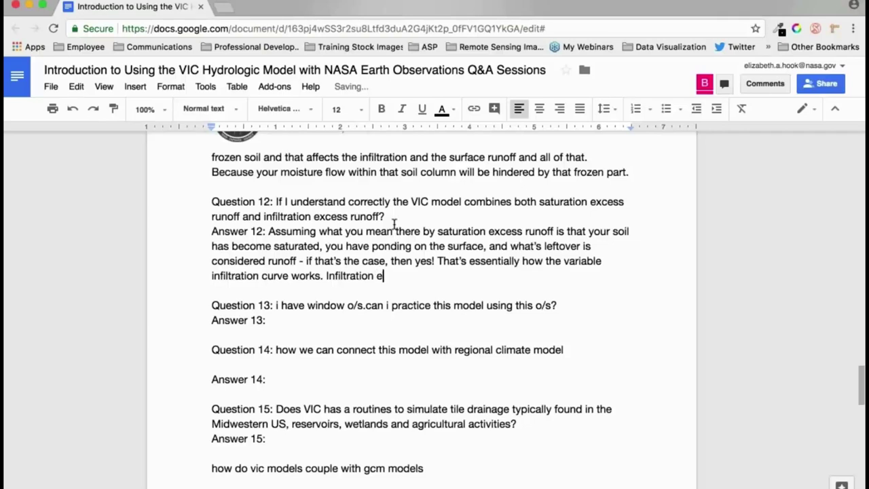
pyautogui.write('xcess runoff - ')
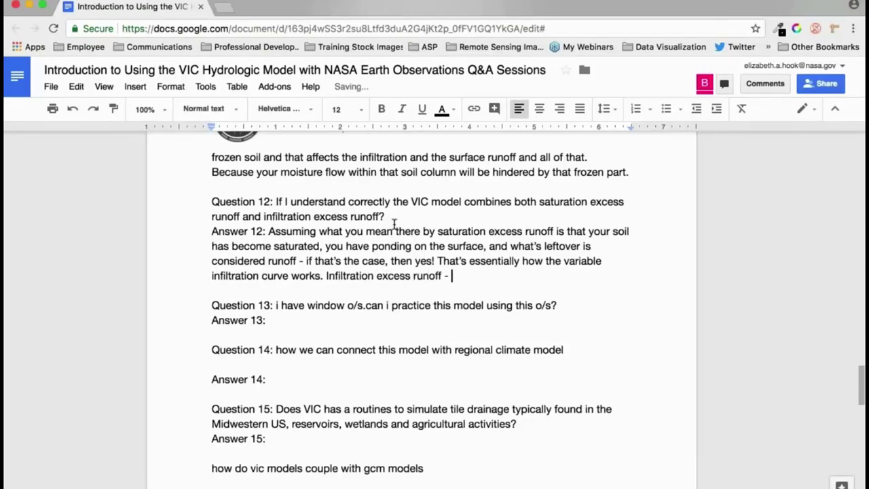
pyautogui.write('assuming you mean with')
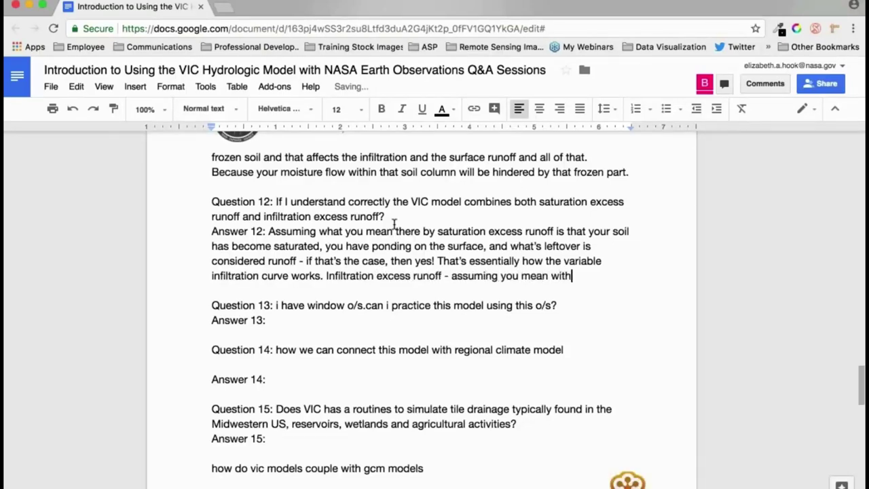
pyautogui.write('in the soil colu')
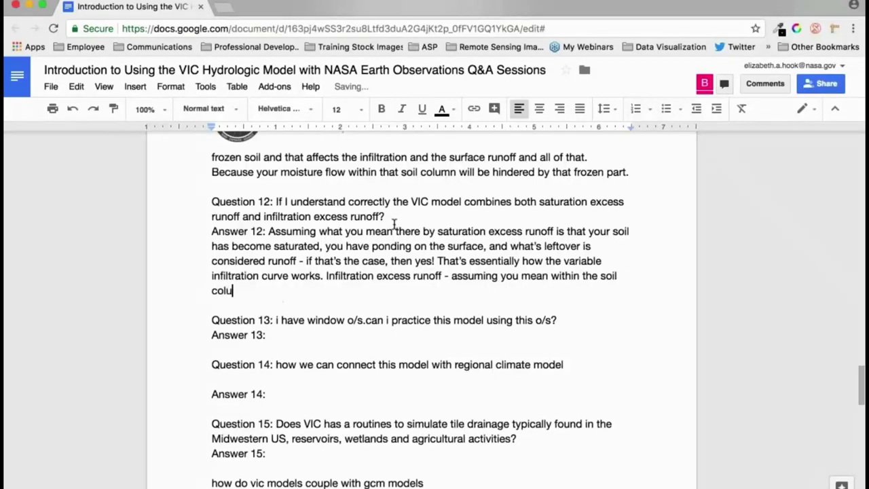
pyautogui.write("mn - if that's the")
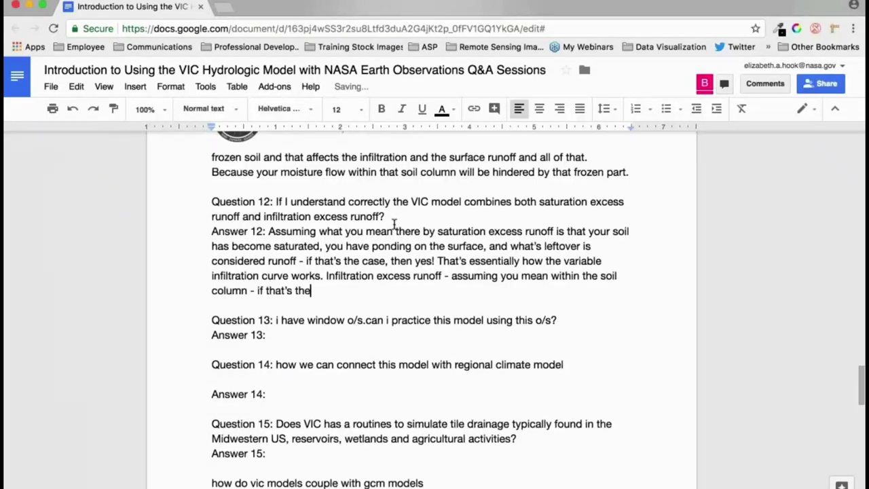
pyautogui.write(' case then yes, we do ')
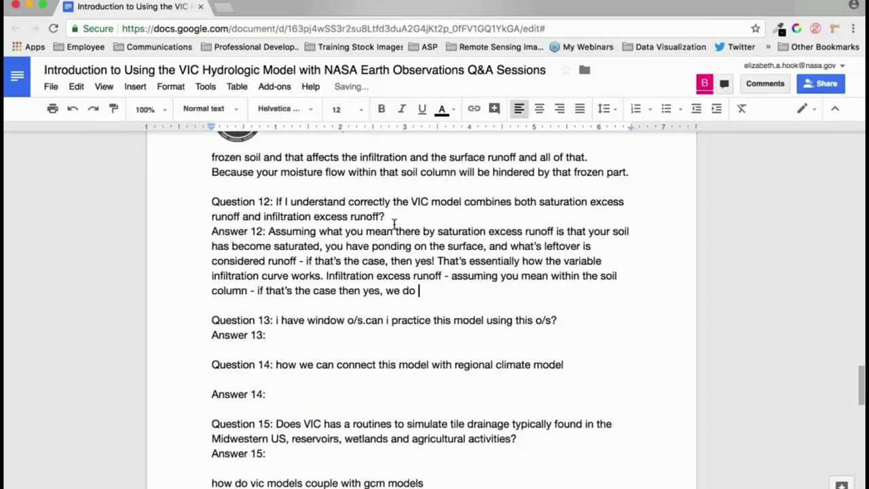
pyautogui.write("have infiltration. If there's ex")
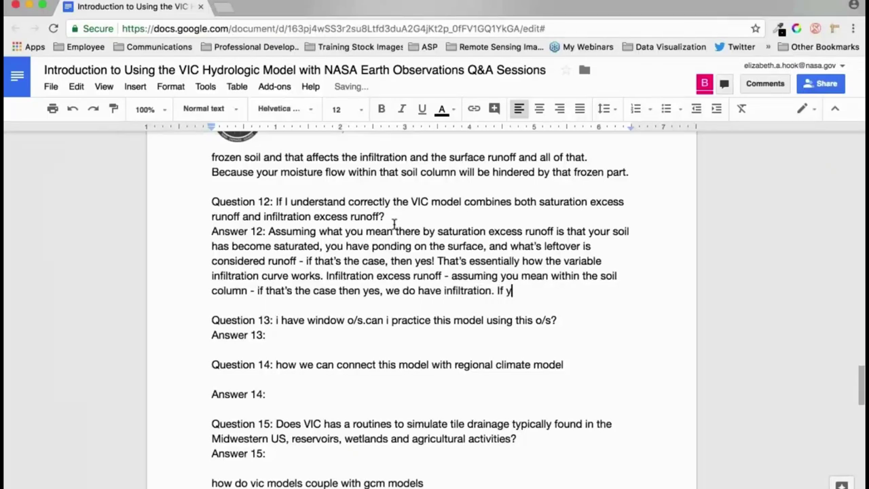
# Continue Answer 12 with "If there's excess soil moisture within the column we have more baseflow occurring.".
pyautogui.write('e')
pyautogui.press('BackSpace')
pyautogui.write('cess')
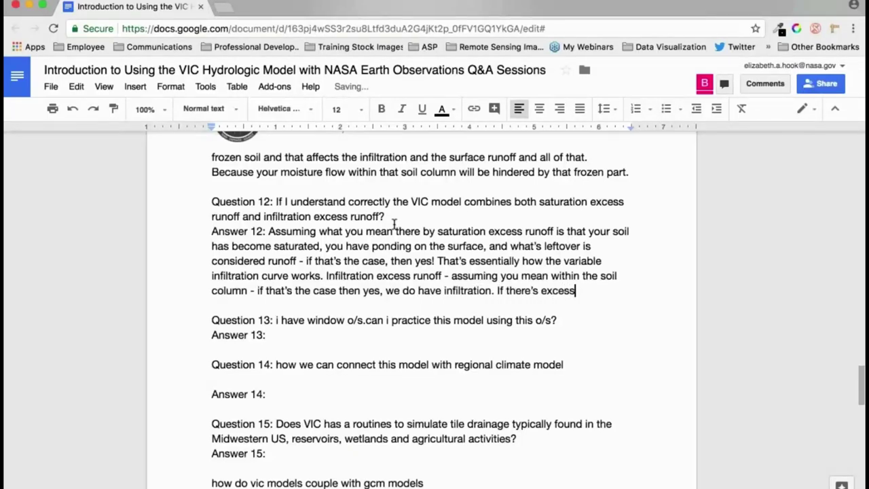
pyautogui.write(' soil mo')
pyautogui.press('BackSpace')
pyautogui.write('il moist')
pyautogui.write('ure within the column we ha')
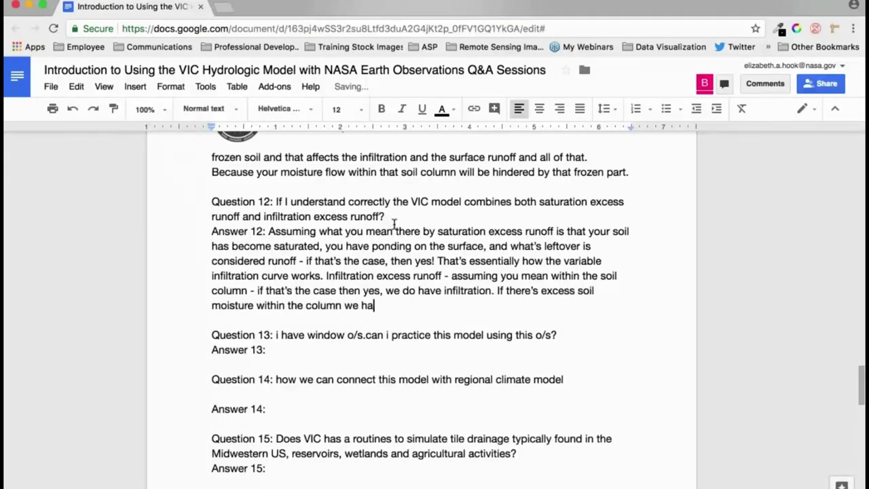
pyautogui.write('ve more baseflow occu')
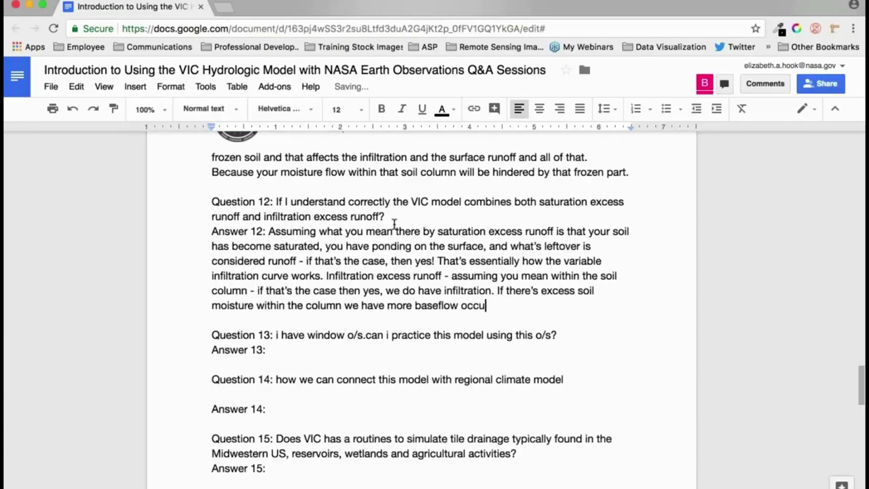
# Finish Answer 12 with "That baseflow is also called sub-surface runoff.".
pyautogui.write('rring. That basec')
pyautogui.write('l')
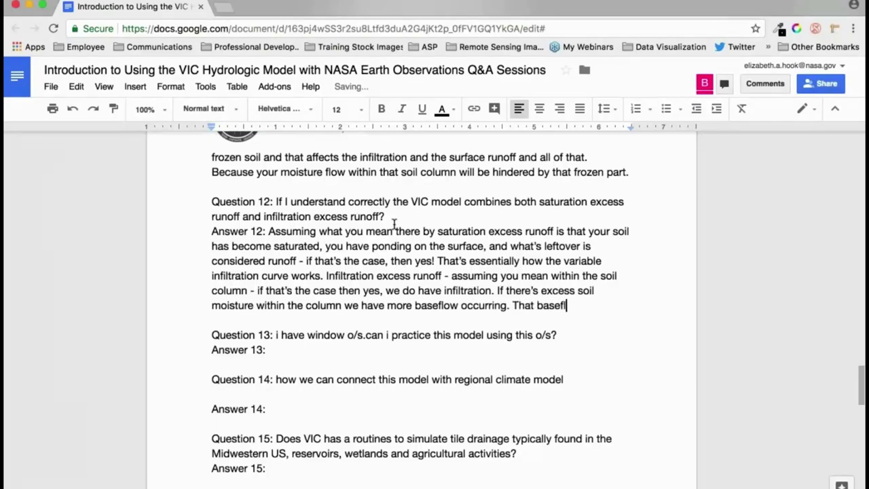
pyautogui.write('ow is also called')
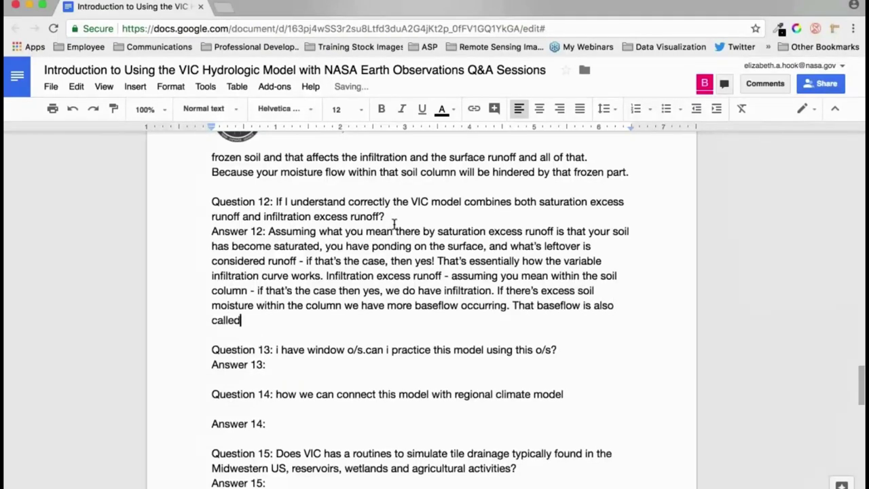
pyautogui.write(' sub-surface runoff.')
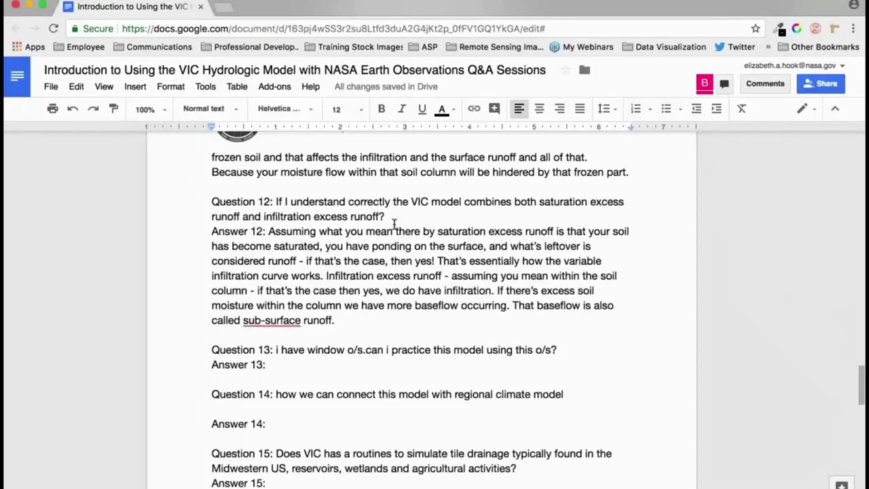
# Begin Answer 13 with "Yes you can." and dismiss the Sign Timesheet reminder.
pyautogui.press('Down')
pyautogui.press('Down')
pyautogui.press('Down')
pyautogui.press('End')
pyautogui.scroll(-3, 494, 197)
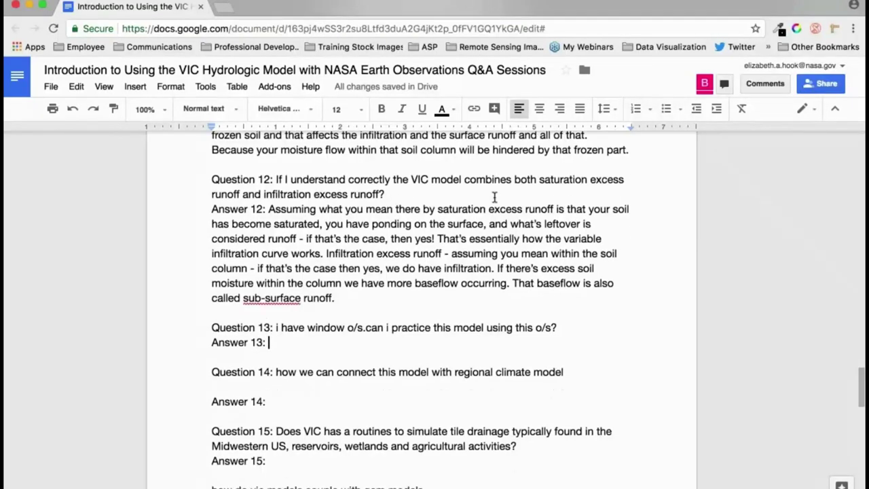
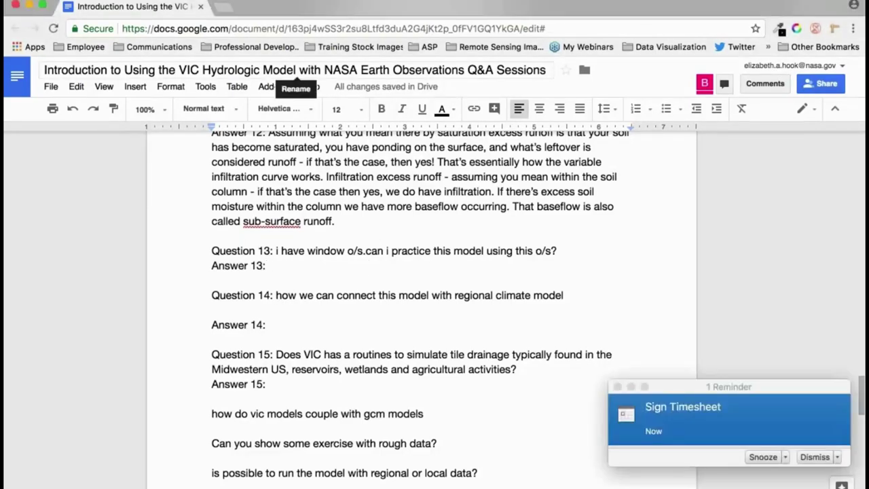
pyautogui.write('Yes you can')
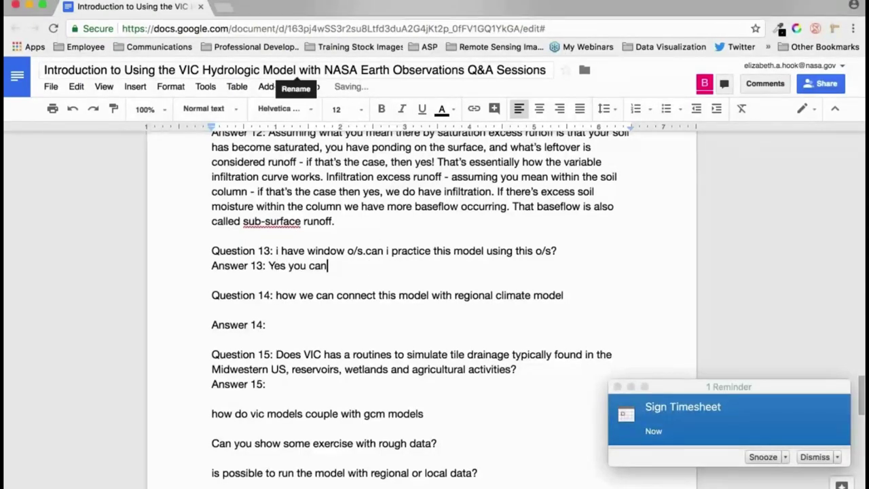
pyautogui.click(823, 457)
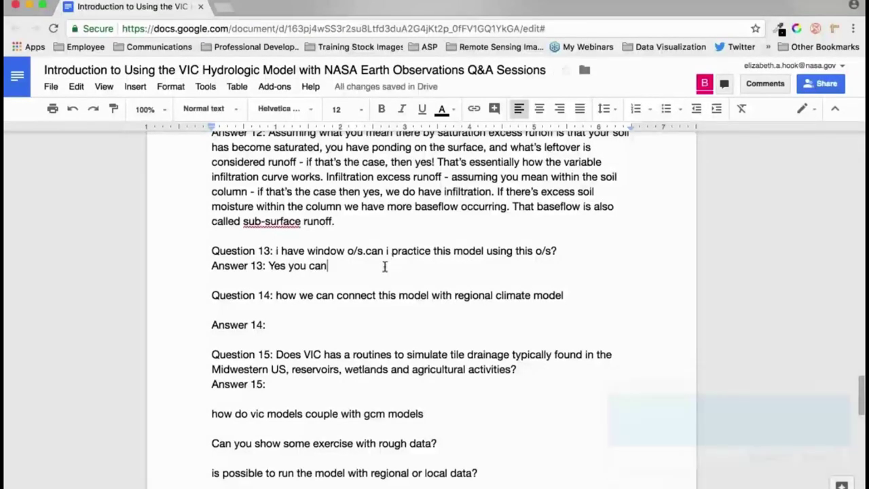
pyautogui.write('/ ')
pyautogui.write('T')
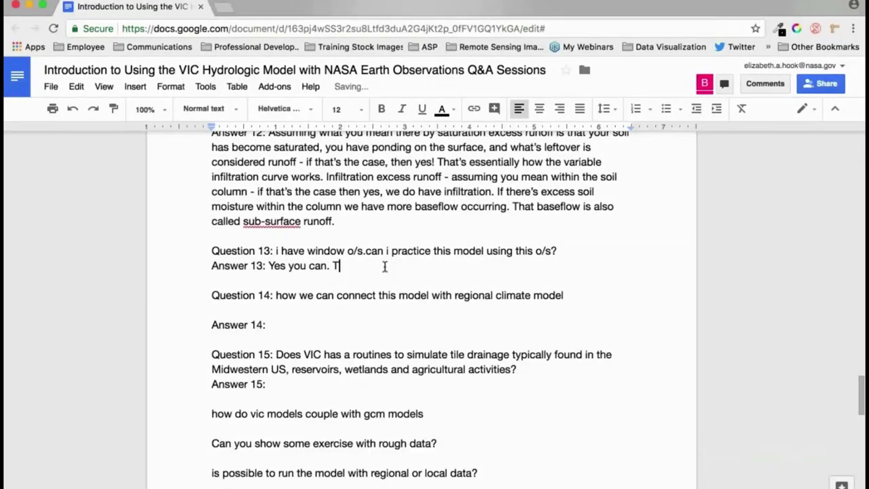
# Continue Answer 13 with "The model was built in a linux system so I would highly suggest".
pyautogui.write('he model was built ')
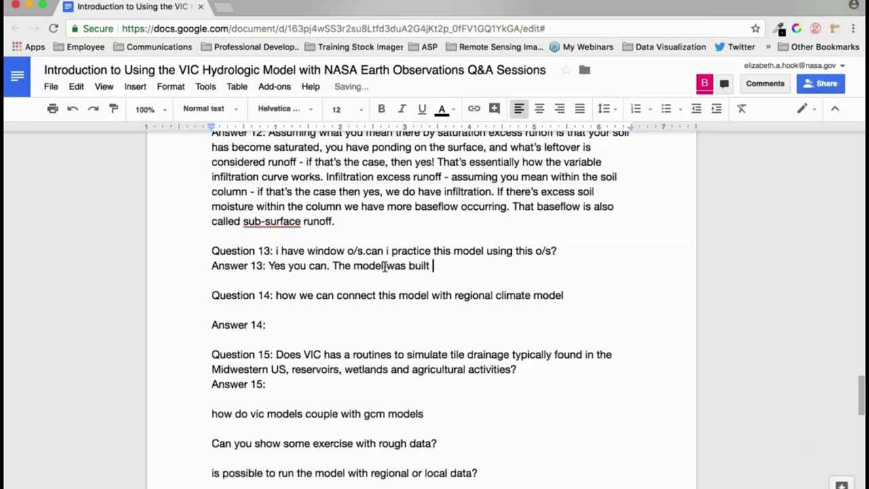
pyautogui.write('in a linux system')
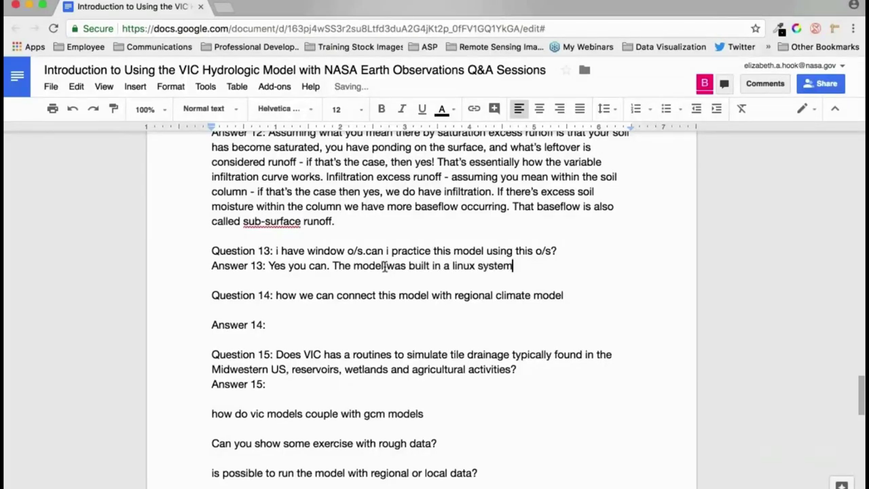
pyautogui.write(' so I would h')
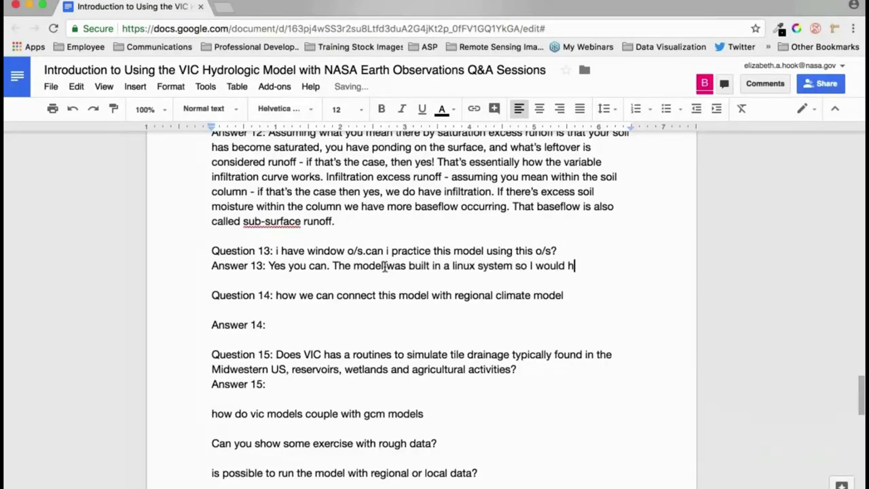
pyautogui.write('ighly suggest if you are')
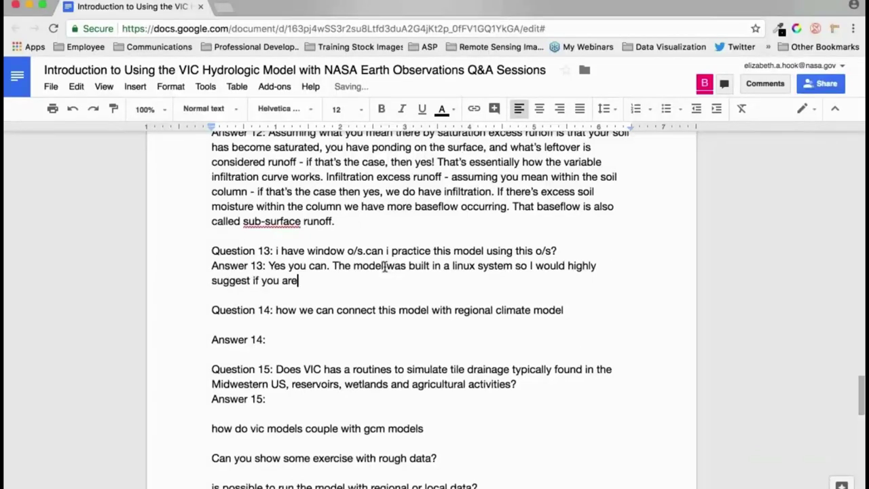
# Continue Answer 13 with "if you are able to use a Linux opperating system you use that.".
pyautogui.write(' able to use a L')
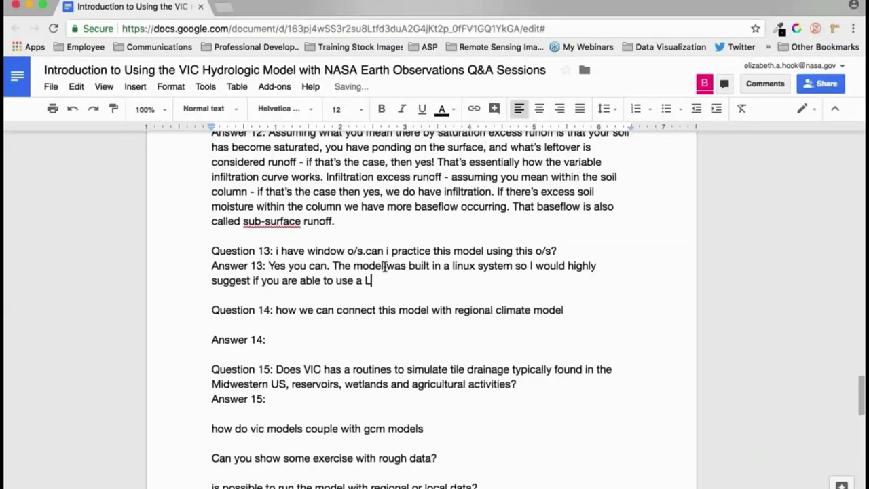
pyautogui.write('inux opperating')
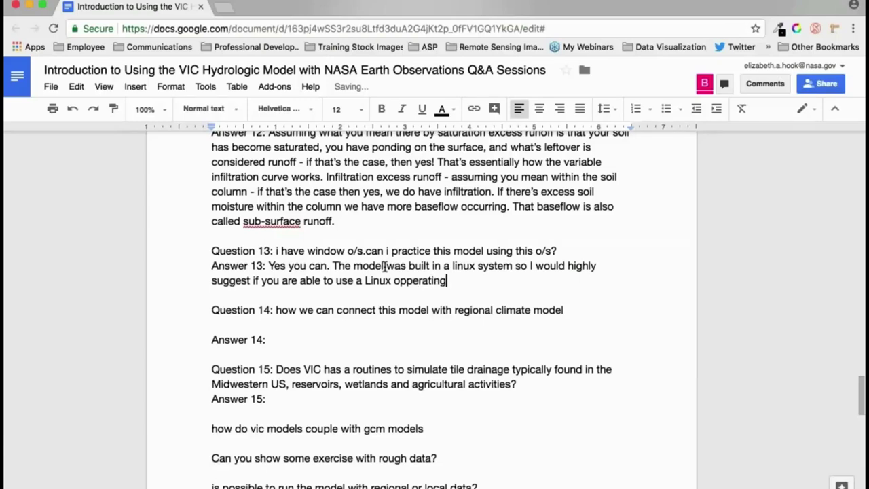
pyautogui.write(' system you use ')
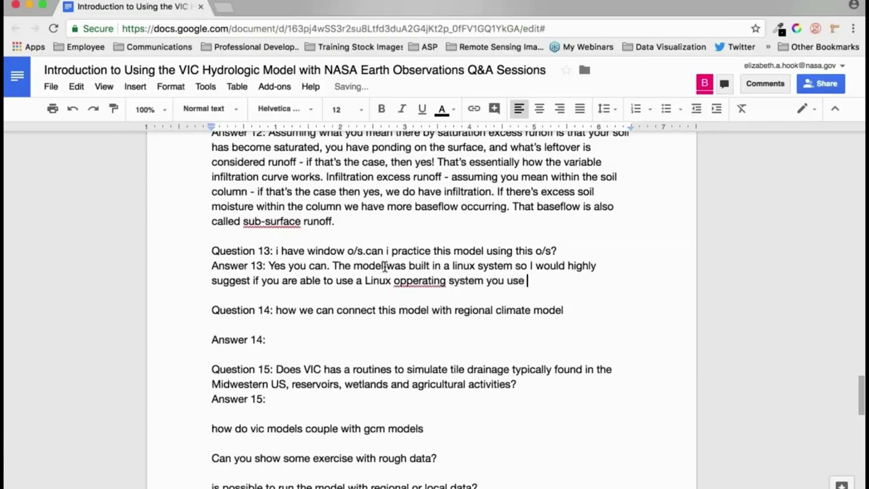
pyautogui.write('that. If you have a w')
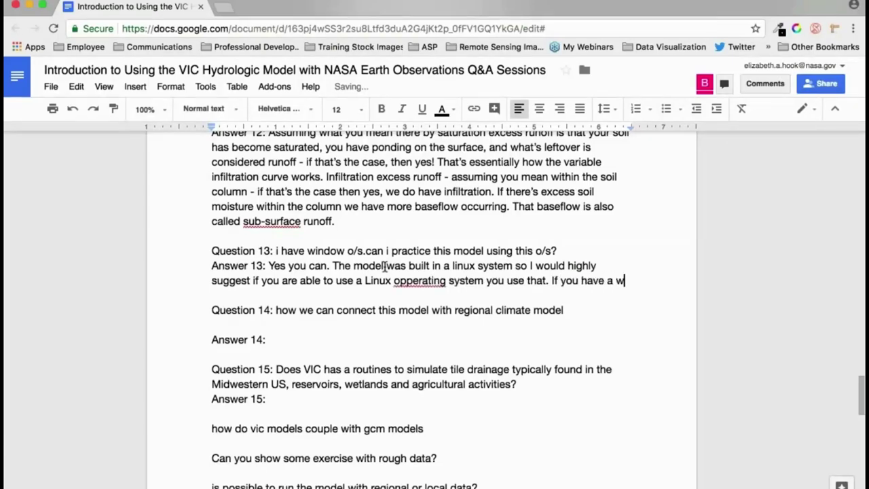
# Continue Answer 13 with "windows machine you can compile and run the model using a program that called Sig-Win (sp?)".
pyautogui.write('indows machine you can comp')
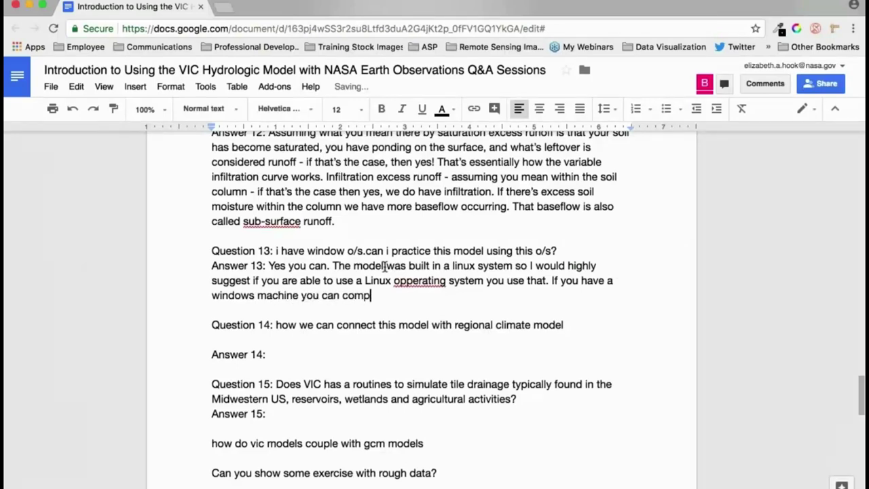
pyautogui.write('ile and run th')
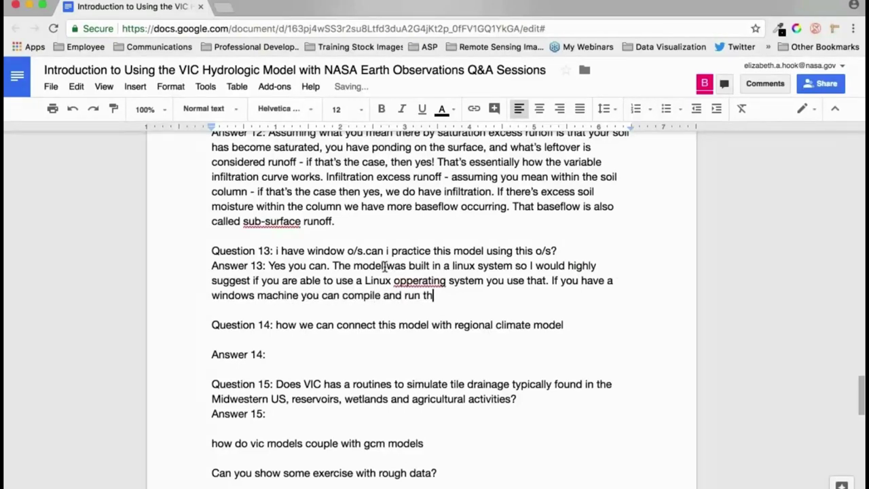
pyautogui.write('e model using a program ')
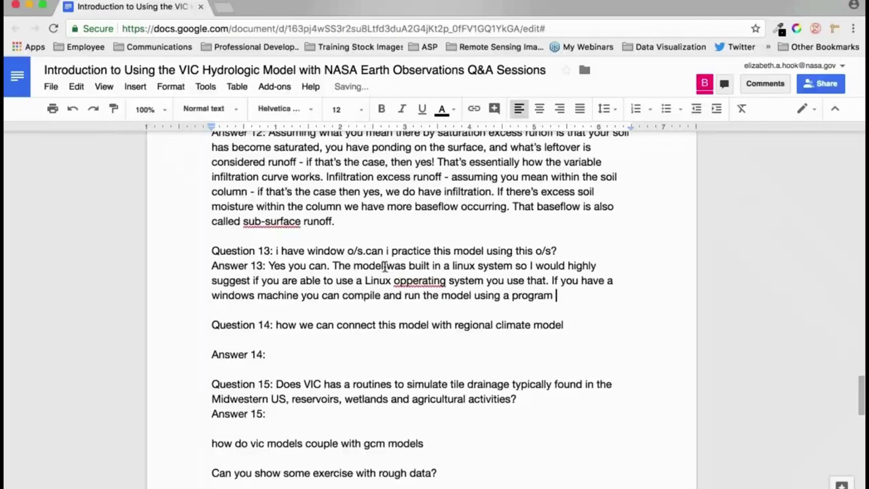
pyautogui.write('that called S')
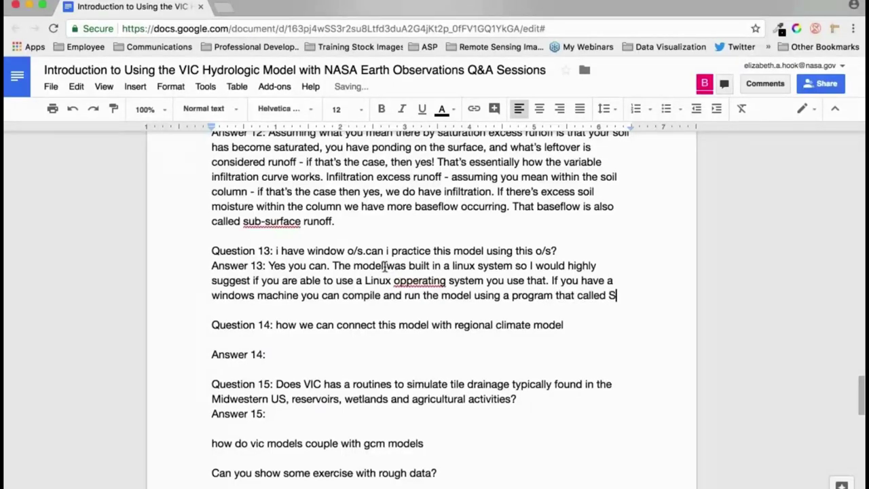
pyautogui.write('g-Win (s')
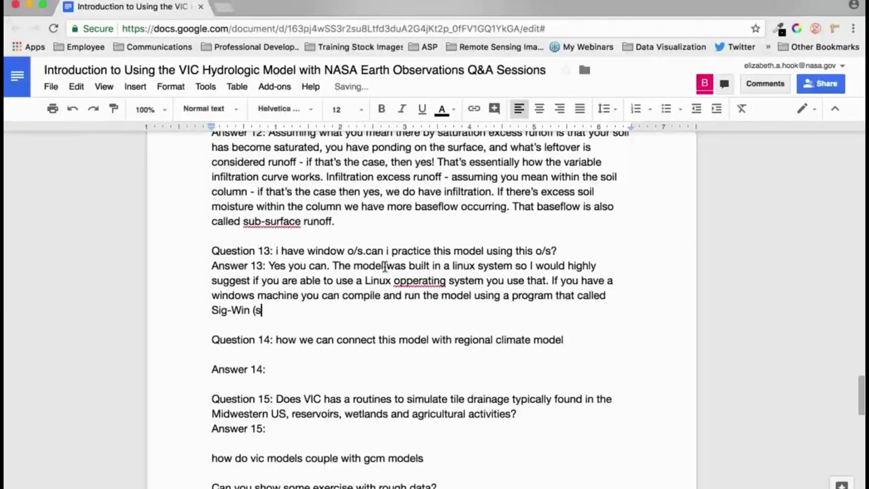
pyautogui.write('p/')
pyautogui.write('?) ')
# Finish Answer 13 with "then make sure when you install the program you have the GCC compilers installed along with it.".
pyautogui.write('the')
pyautogui.write('n make')
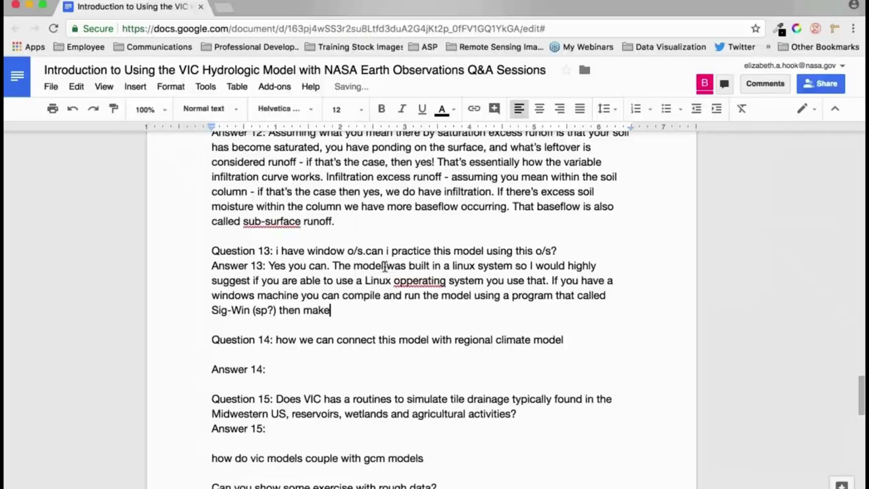
pyautogui.write(' sure when you i')
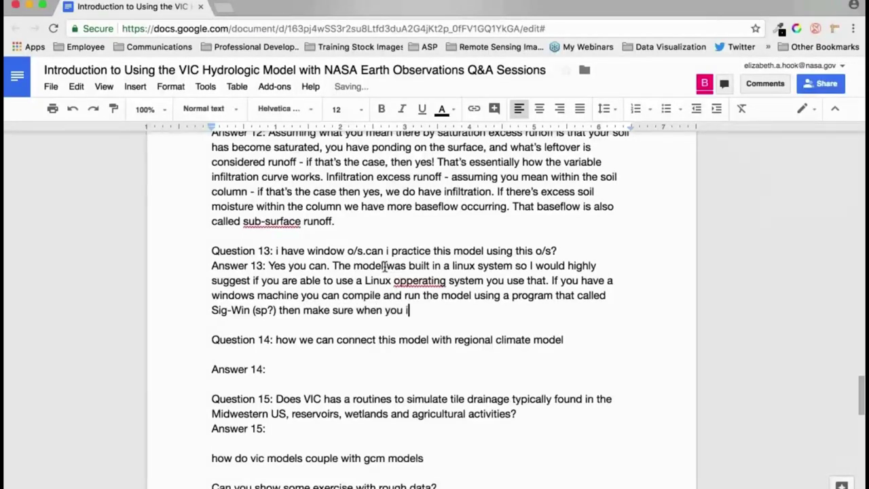
pyautogui.write('nstall the program you have ')
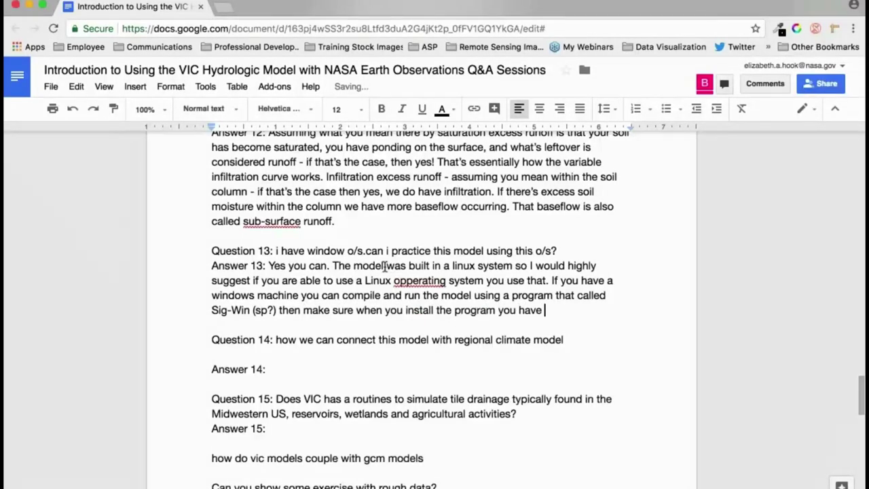
pyautogui.write('the GCC compiler')
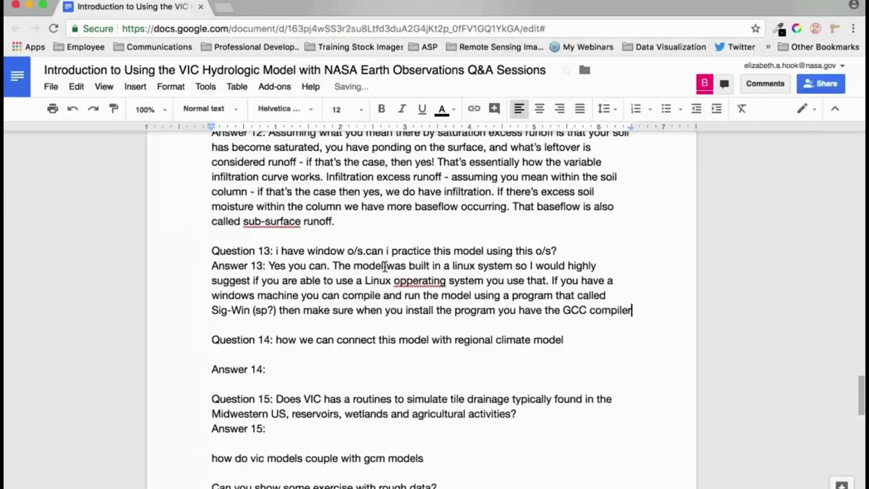
pyautogui.write('s installed along with i')
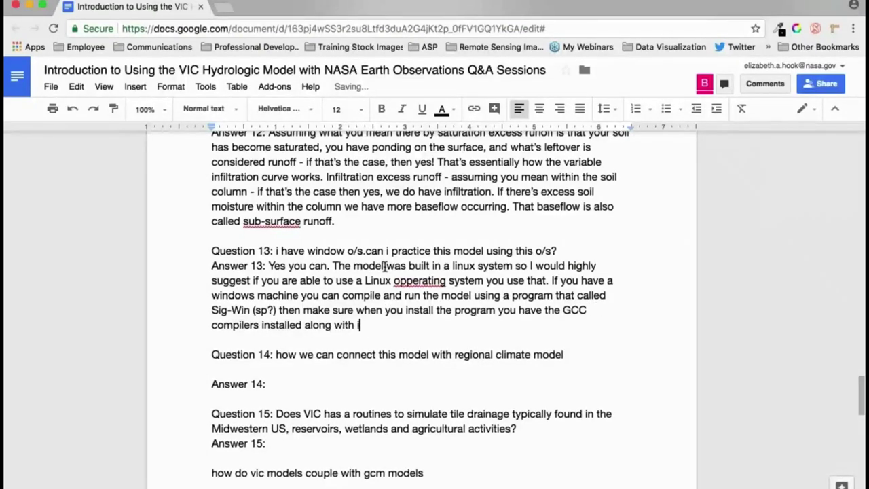
# Remove the empty line between Question 14 and Answer 14.
pyautogui.press('Down')
pyautogui.press('Down')
pyautogui.press('Down')
pyautogui.press('BackSpace')
pyautogui.press('Down')
pyautogui.scroll(-2, 854, 199)
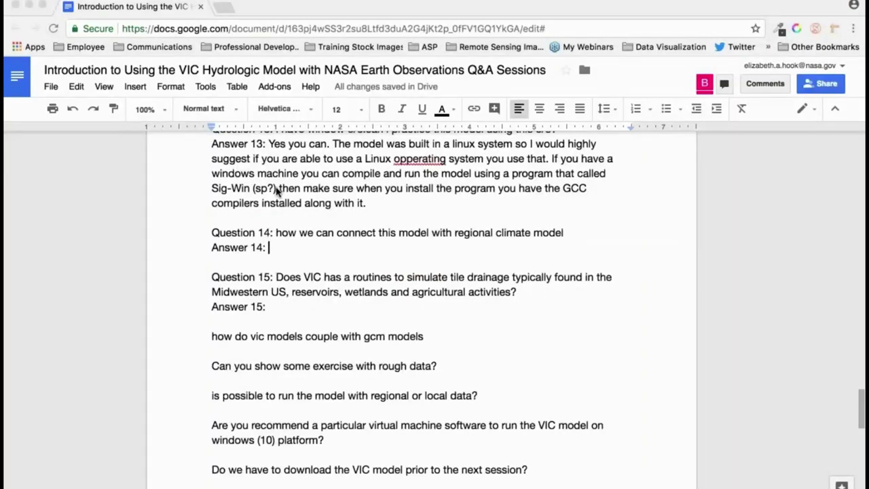
# Replace "Sig-Win (sp?)" in Answer 13 with "CYGWIN" and return the cursor to the end of the Answer 14 label.
pyautogui.hotkey('shift', 'Home')
pyautogui.write('CYGWIN')
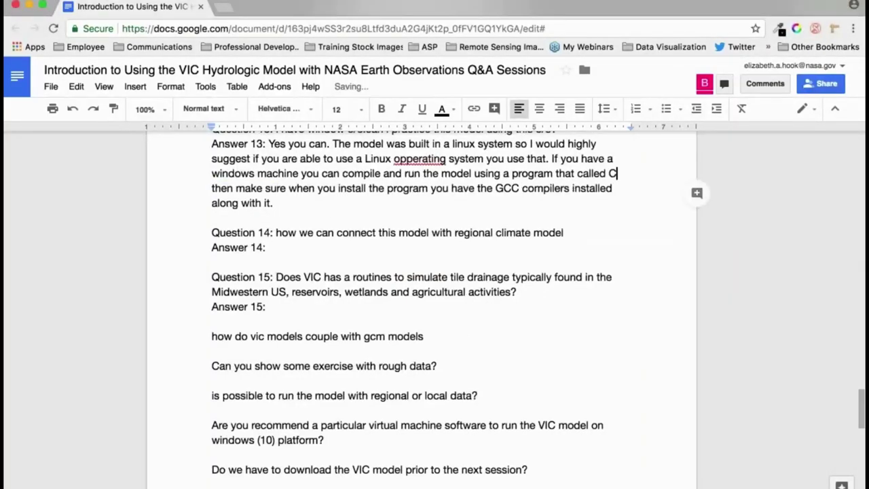
pyautogui.click(353, 249)
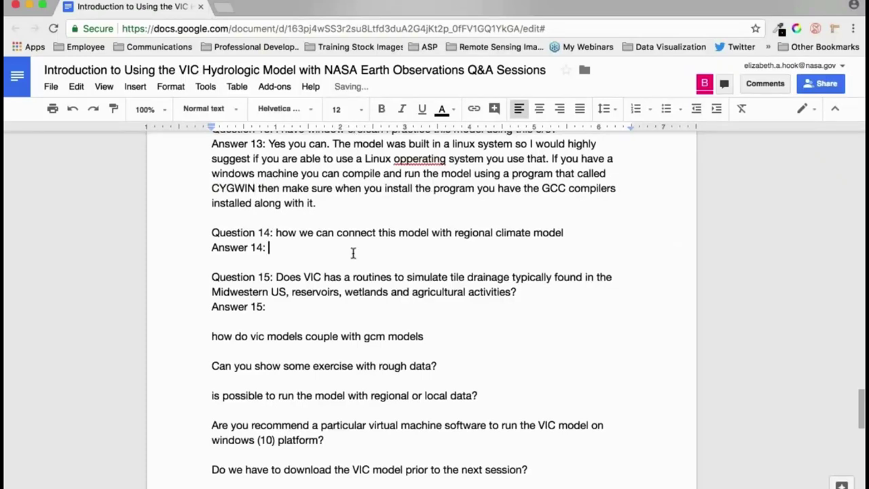
pyautogui.click(390, 247)
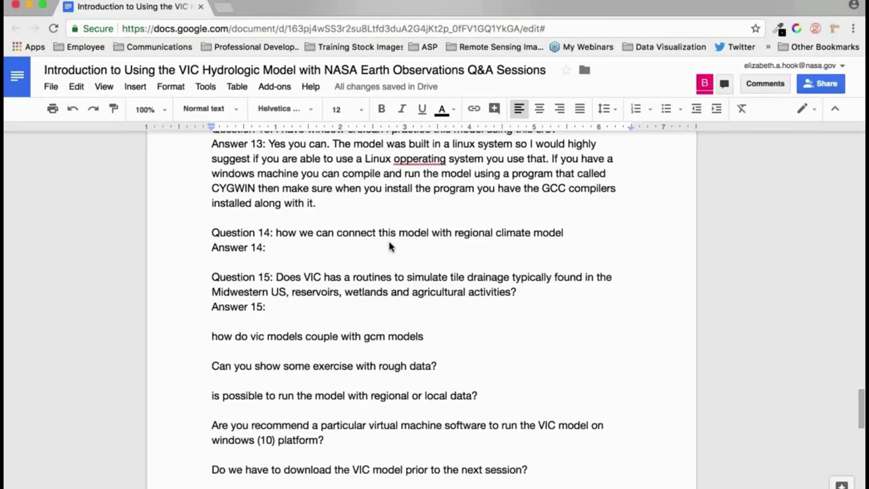
pyautogui.write('There are shor')
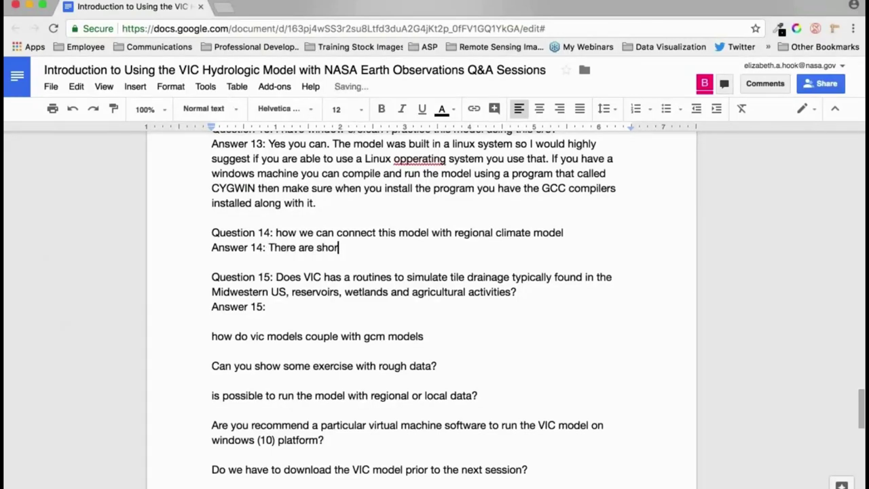
pyautogui.hotkey('alt', 'shift', 'Left')
pyautogui.hotkey('alt', 'shift', 'Left')
pyautogui.hotkey('alt', 'shift', 'Left')
# Begin Answer 14 with "Short answer - you have to couple the models and I don't have experience with that. There are examples of".
pyautogui.write('Short an')
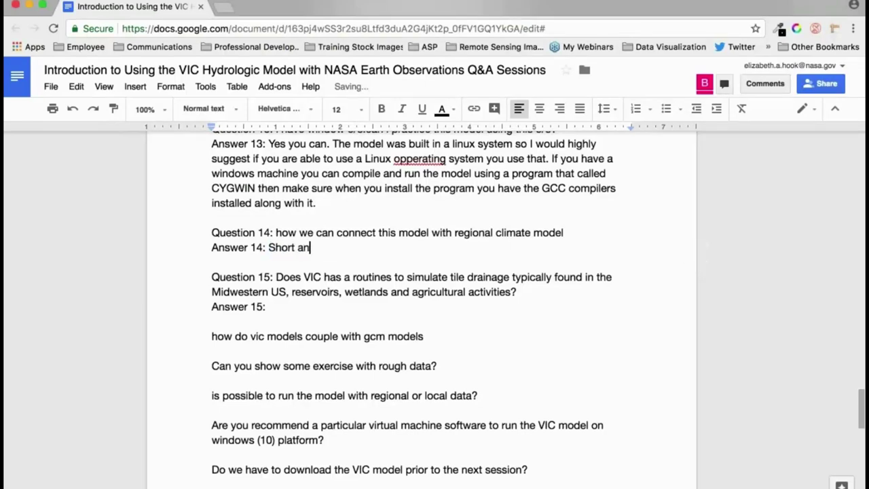
pyautogui.write('swer - you have to couple ')
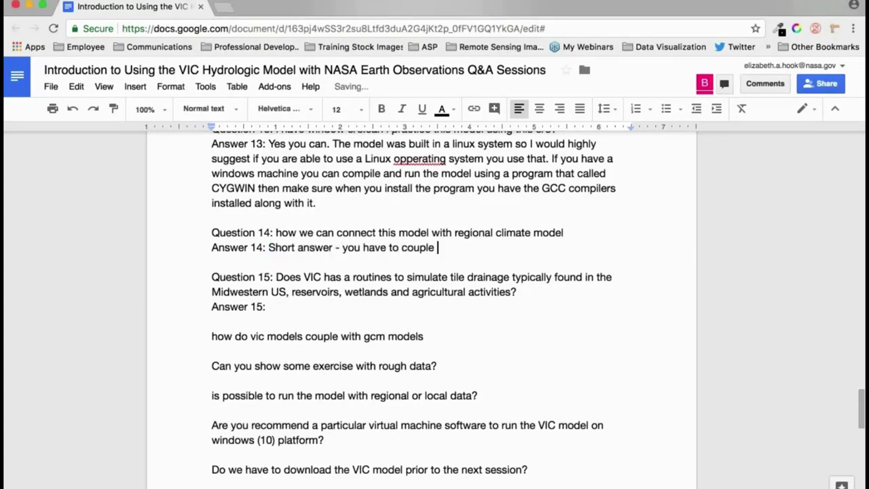
pyautogui.write("the models and I don't hav")
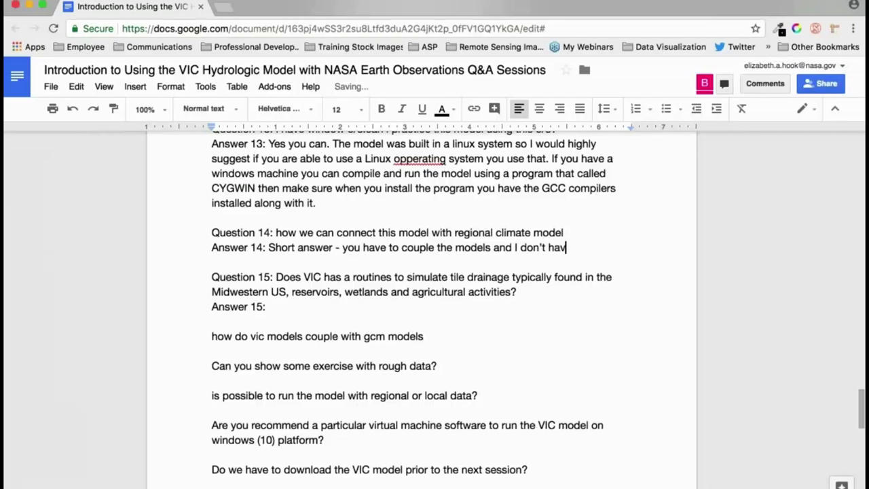
pyautogui.write('e epxperience with ')
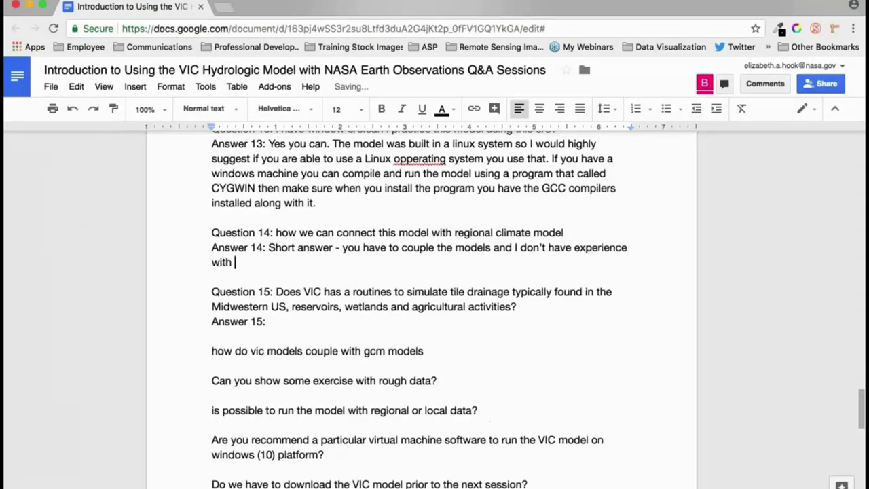
pyautogui.write('that. There are examples of ')
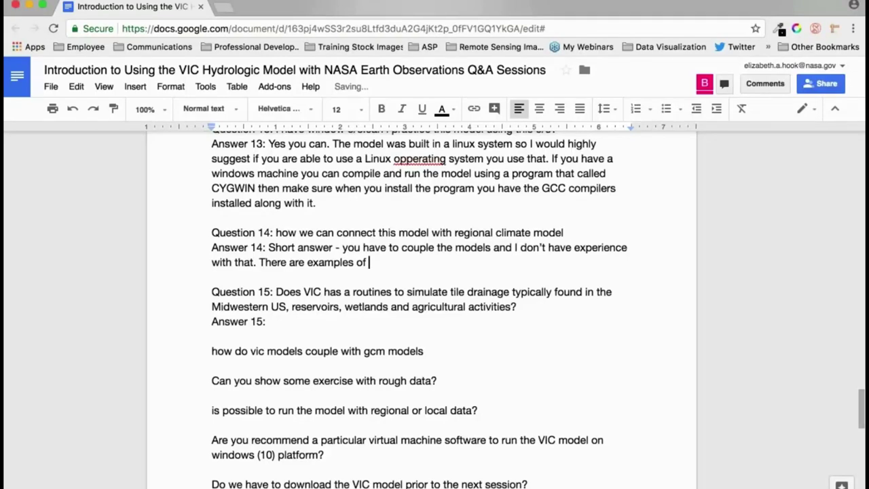
# Continue Answer 14 with "- blanking on the name, but you can search it - the univ. Of washington had a project".
pyautogui.write('- blanking on the na')
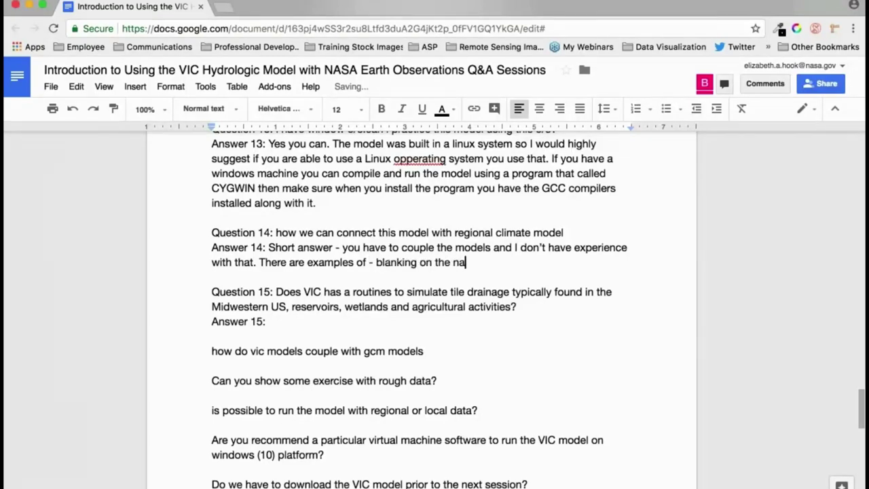
pyautogui.write('me, but you can search')
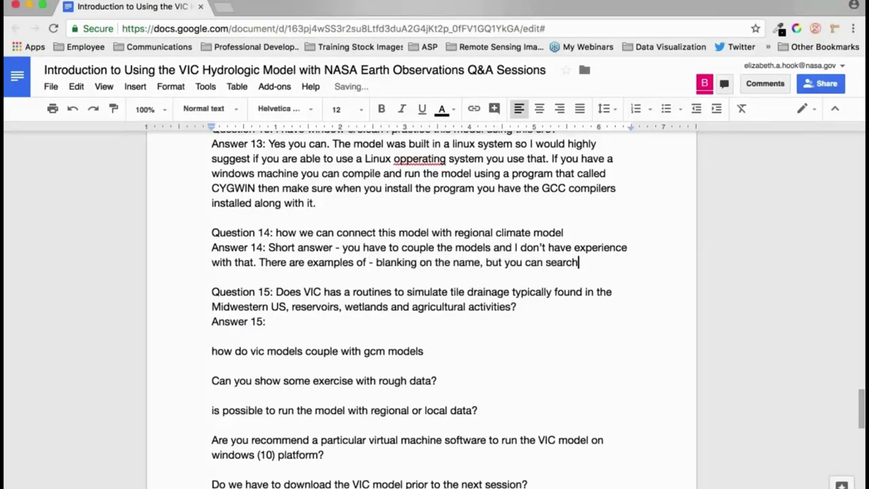
pyautogui.write(' it - the ')
pyautogui.write('univ. Of washing')
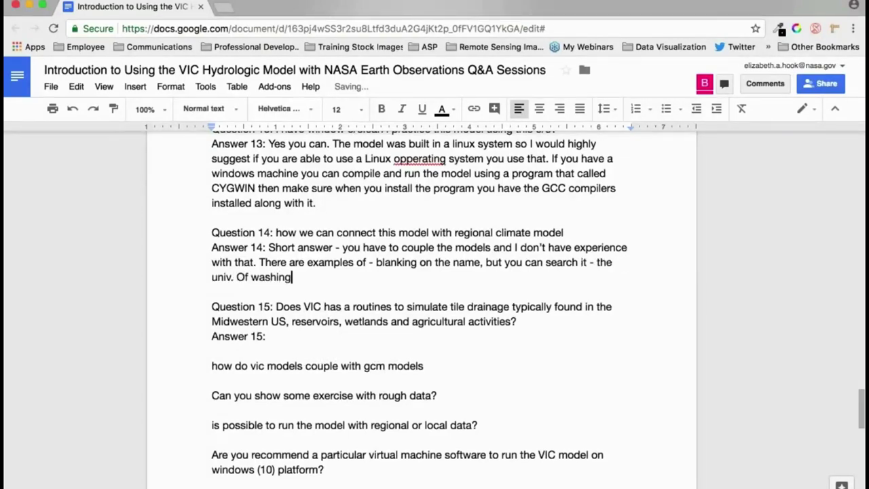
pyautogui.write('ton had a project')
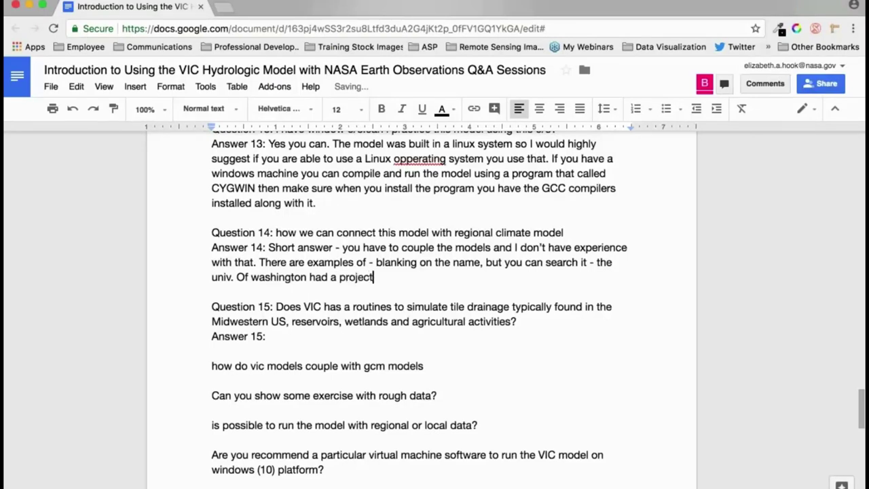
# Continue Answer 14 with "where they were coupling the VIC model with a WHAF model and producing outputs for the arctic region. That - if".
pyautogui.write(' where they were coupling')
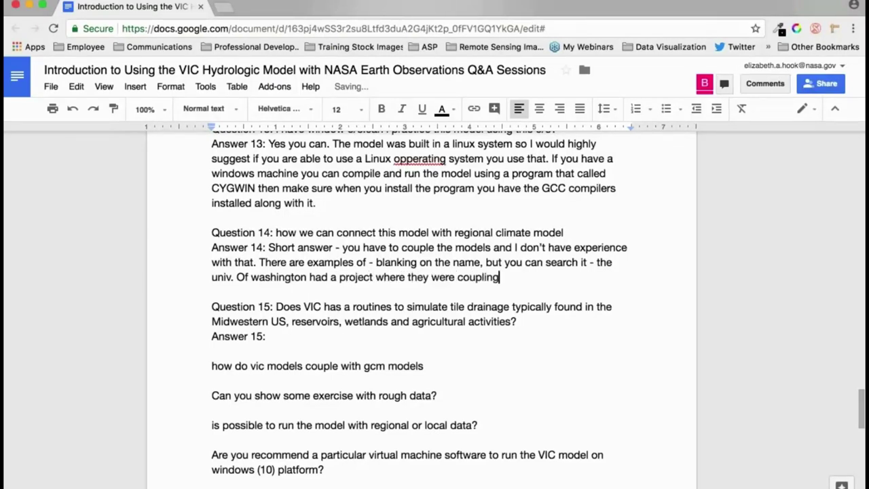
pyautogui.write(' the VIC model with')
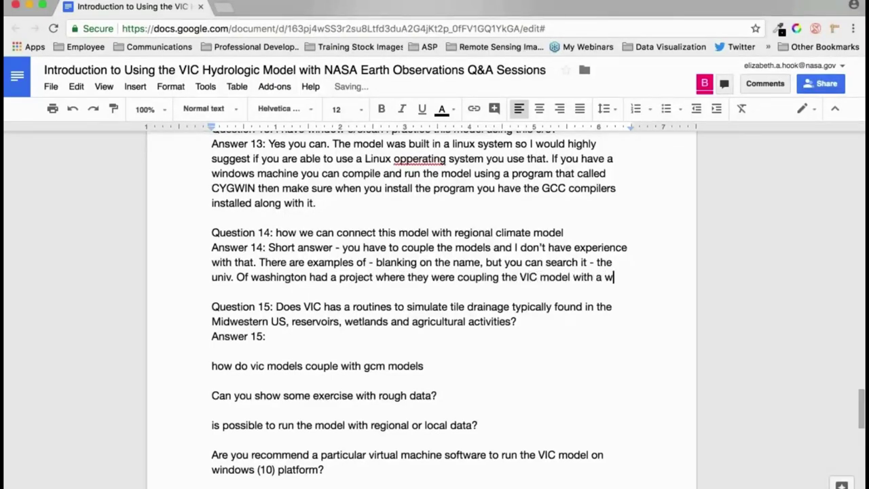
pyautogui.write(' a WHAF')
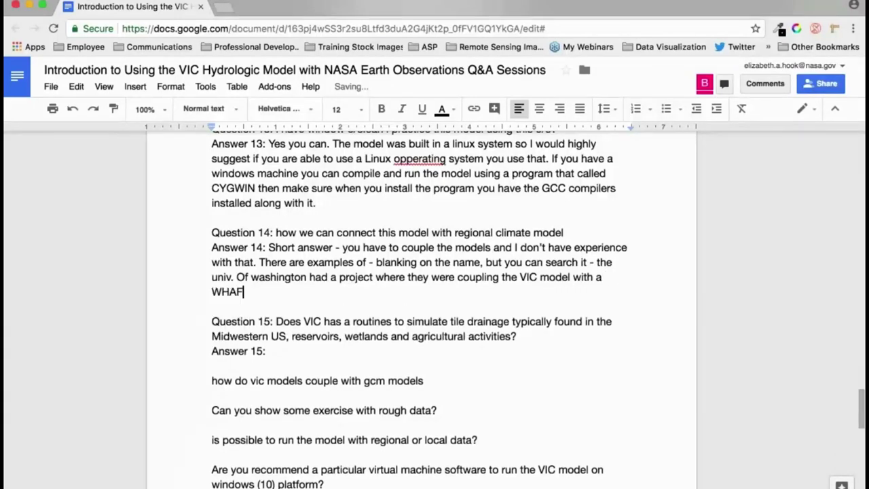
pyautogui.write(' model and produ')
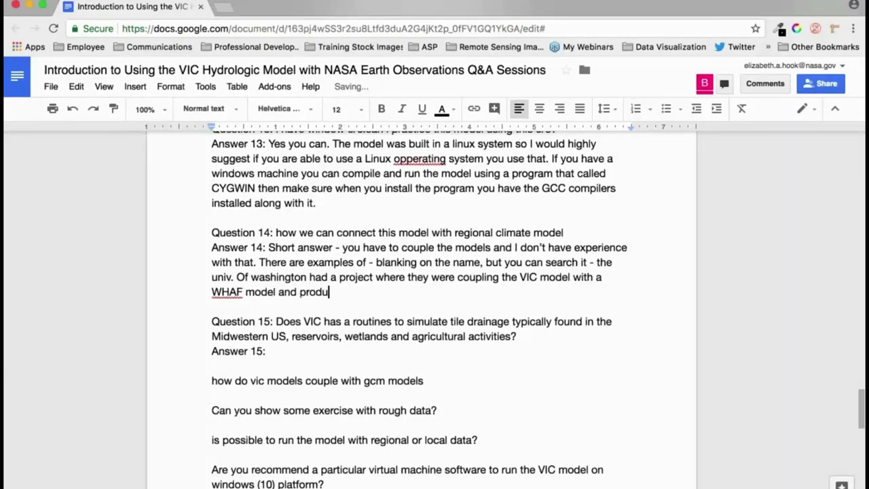
pyautogui.write('cing outputs for the ar')
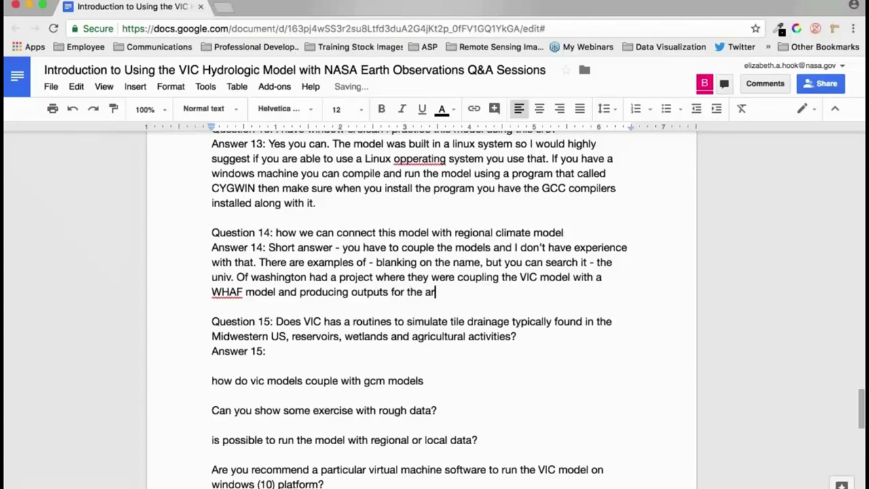
pyautogui.write('ctic region. That - if ')
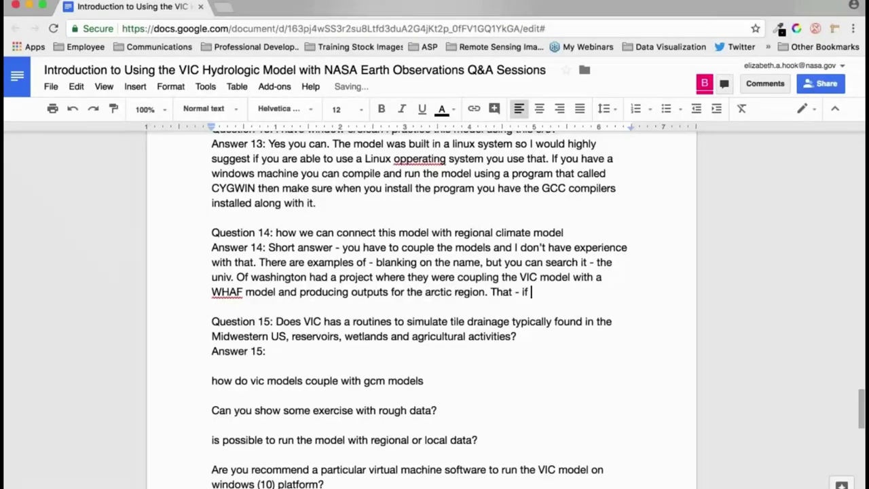
# Continue Answer 14 with "you want to use the VIC model with those regional climate models." and correct "WHAF" to "WRF".
pyautogui.write('you want to use the ')
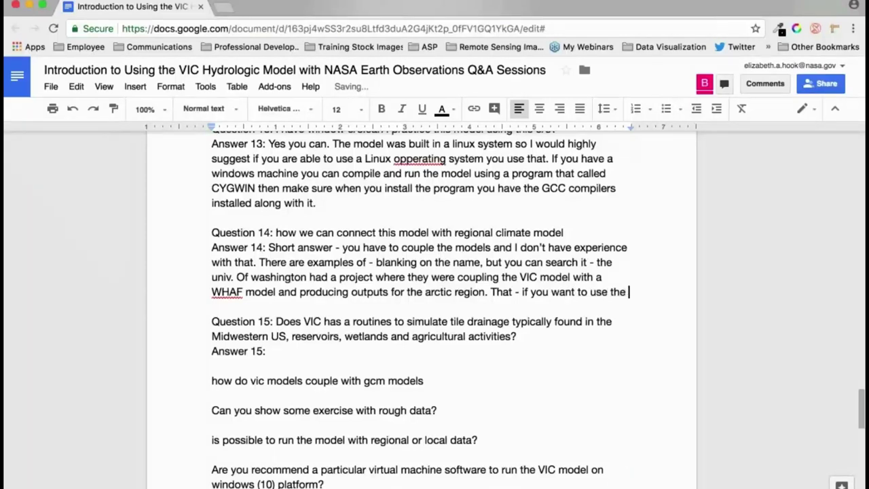
pyautogui.write('VIC model with those')
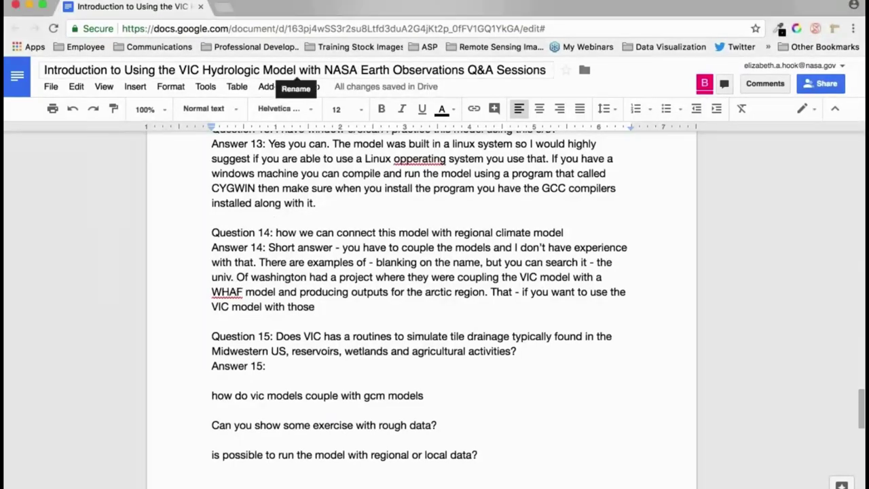
pyautogui.doubleClick(235, 290)
pyautogui.write('WRF')
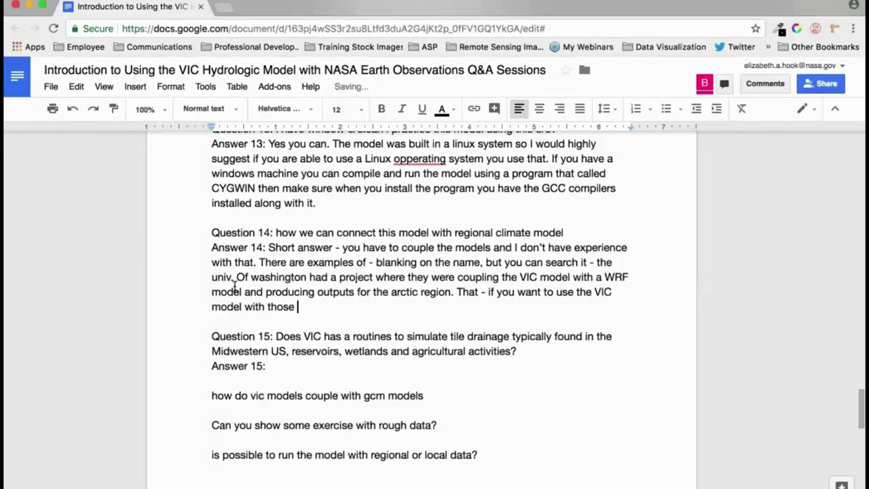
pyautogui.write('regional clim')
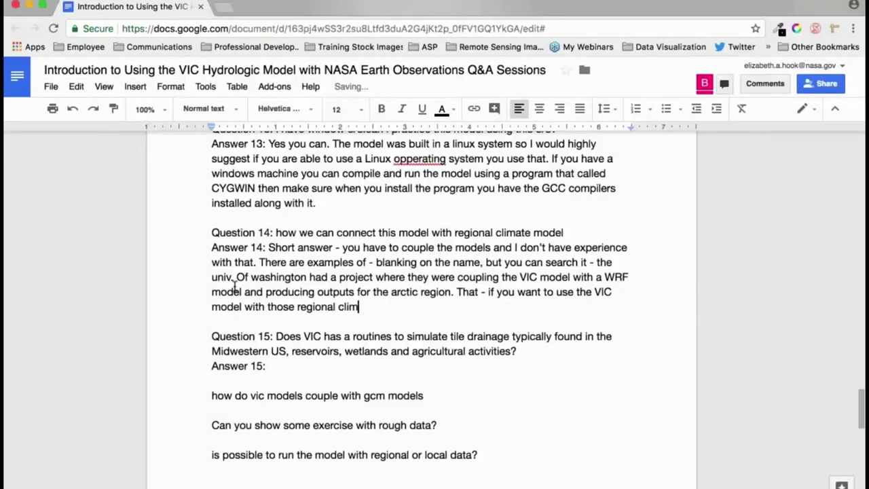
pyautogui.write('ate models.')
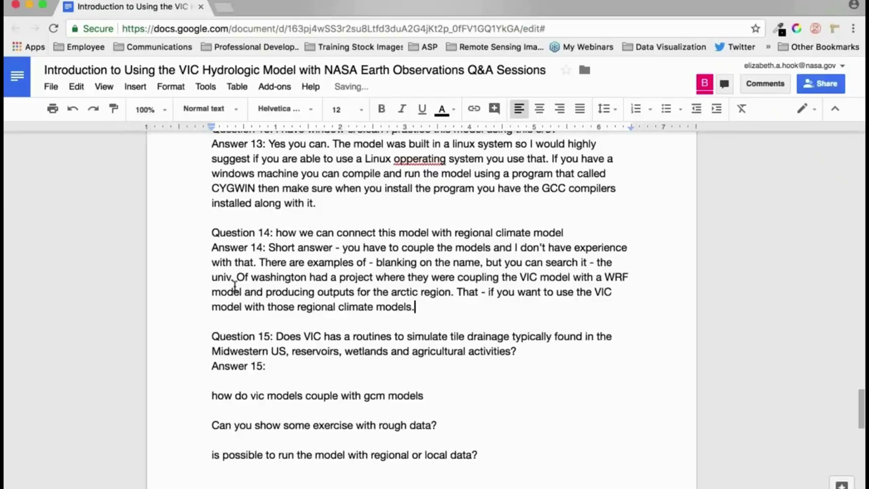
# Start a new paragraph in Answer 14 reading "Because VIC is grid-based, it's somewhat easier to couple with a climate model".
pyautogui.press('Return')
pyautogui.press('Return')
pyautogui.write('Because VIC is grid-')
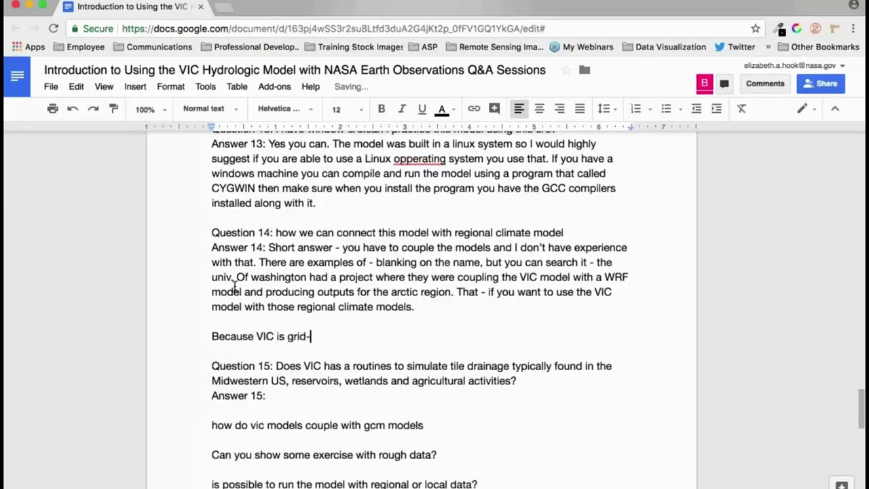
pyautogui.write("based, it's somewhat e")
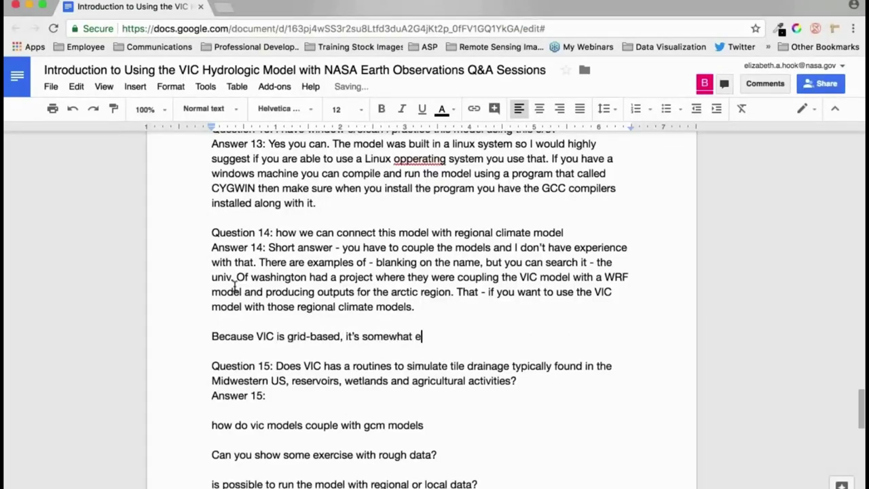
pyautogui.write('asier to cou')
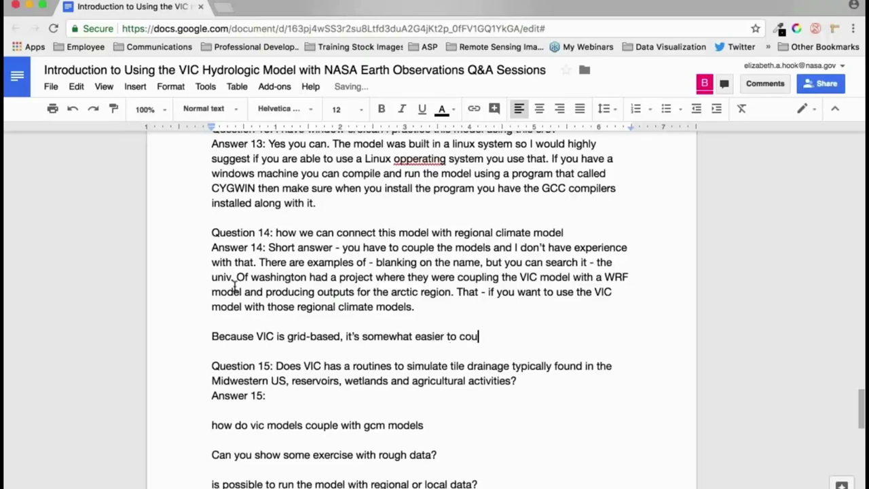
pyautogui.write('ple with a climate model')
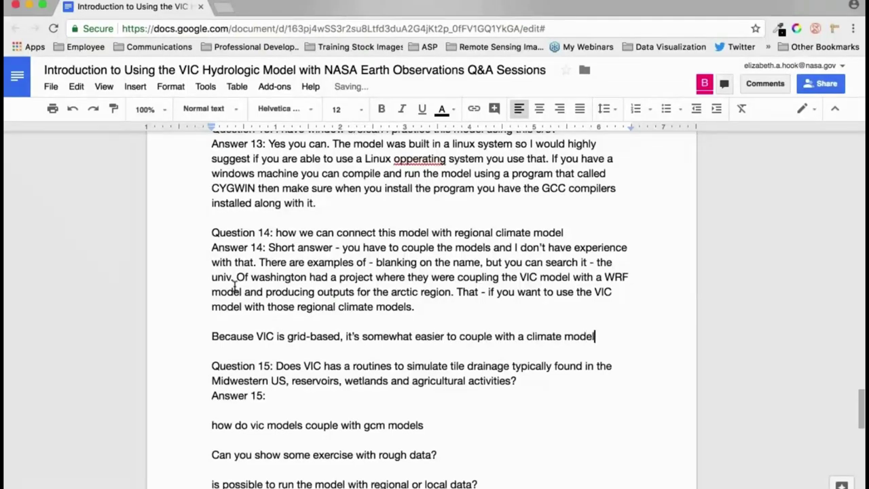
# Add to the paragraph "If you look at ldas.gsfc.nasa.gov - they show - a climate model is used as forcing".
pyautogui.write('. If you look')
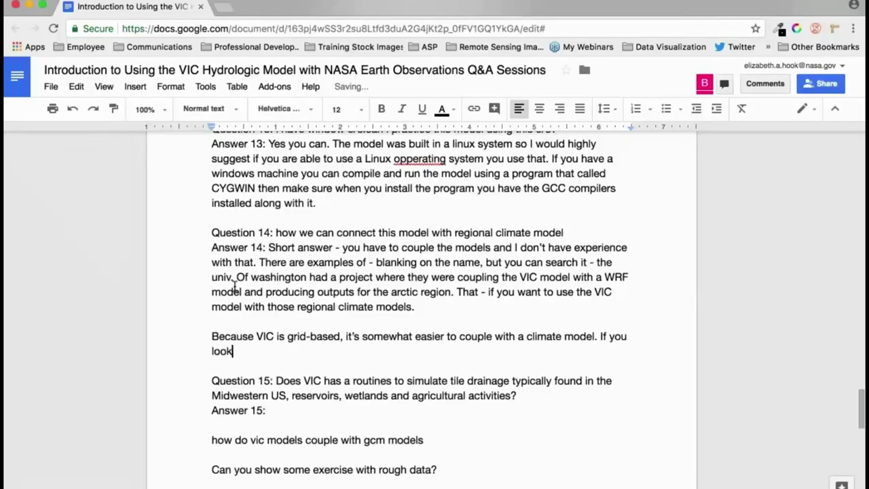
pyautogui.write(' at ldas.gsfc.nas')
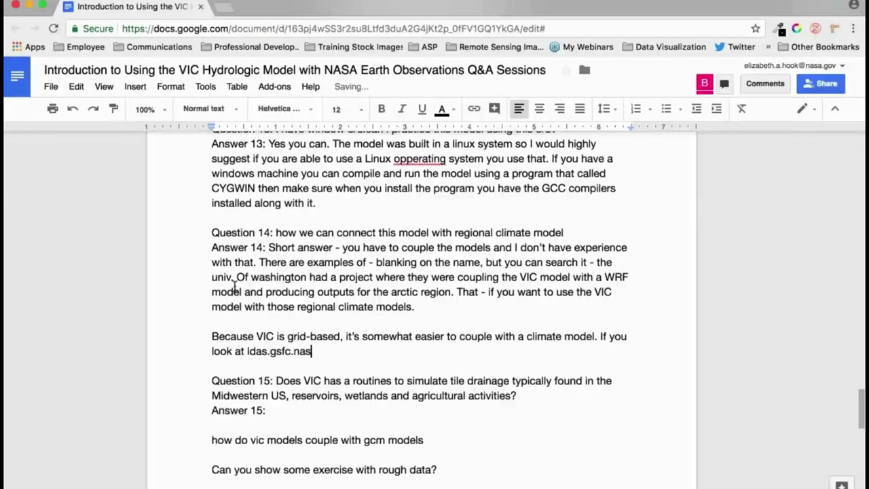
pyautogui.write('a.gov - they show cli')
pyautogui.press('BackSpace')
pyautogui.press('BackSpace')
pyautogui.press('BackSpace')
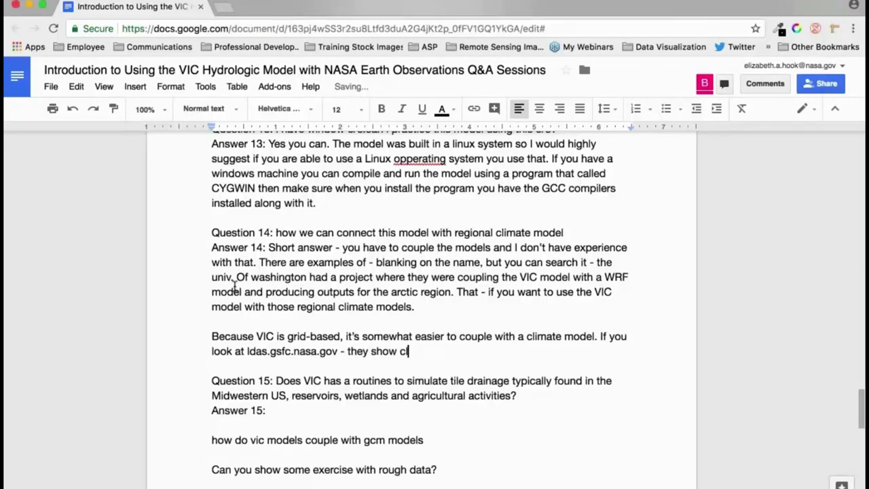
pyautogui.write('- a climate model ')
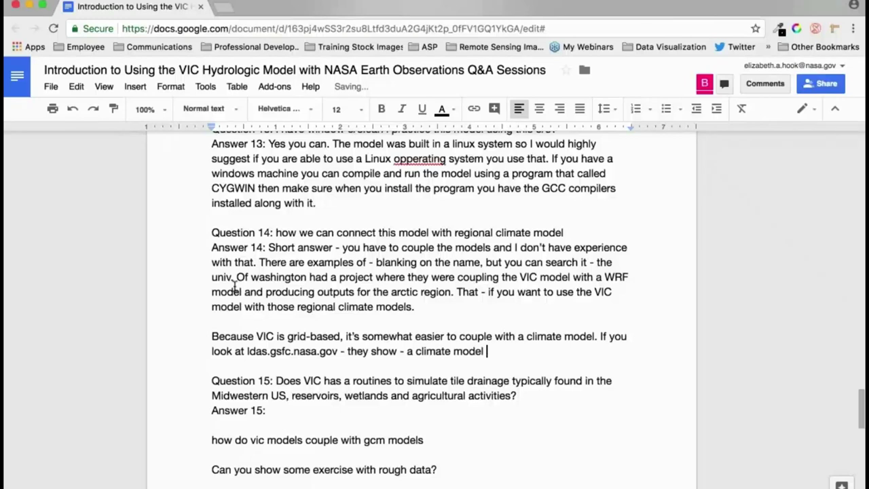
pyautogui.write('is used as forcing ')
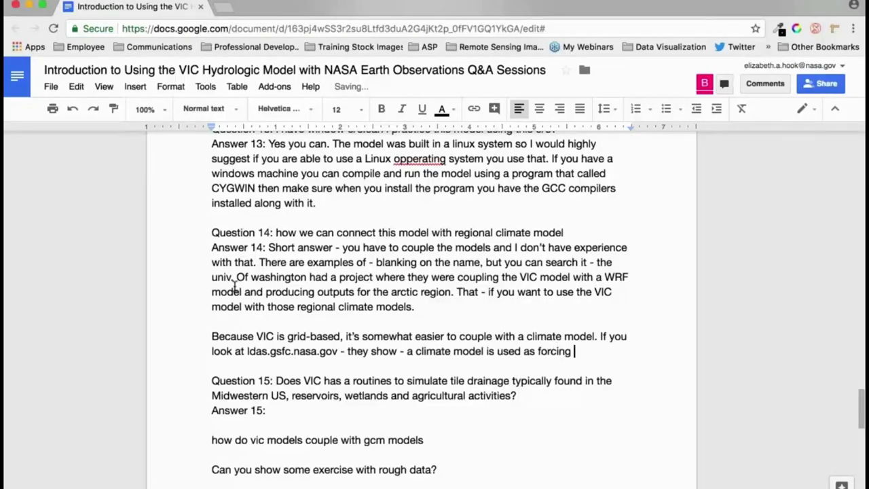
# Complete the forcing sentence with "whatever comes out of a regional climate model is used for the VIC model.".
pyautogui.write('whatever comes out o')
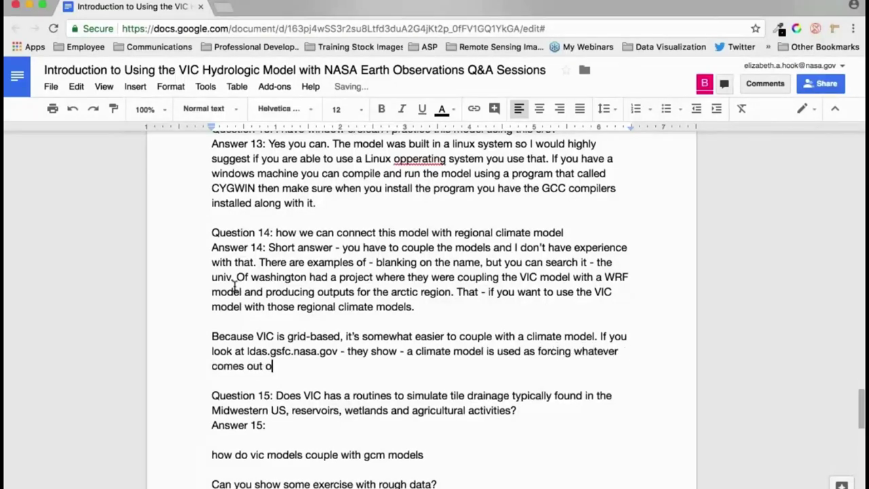
pyautogui.write('f a regional c')
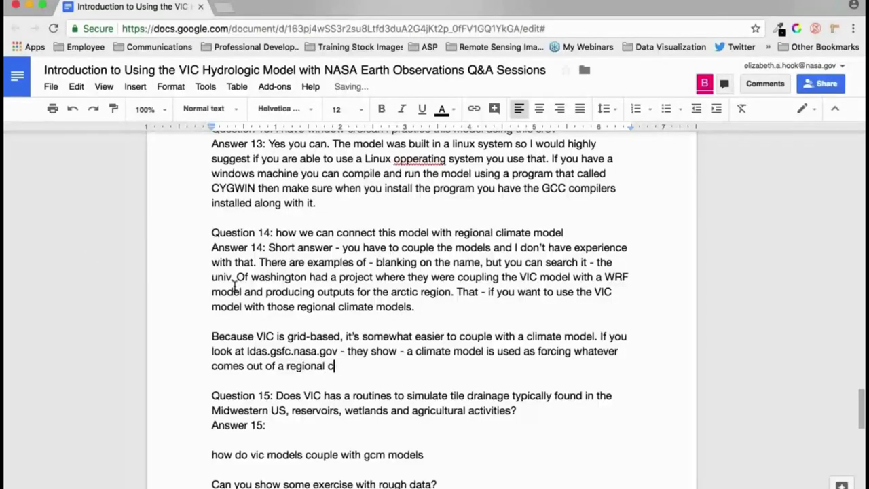
pyautogui.write('limate model is use')
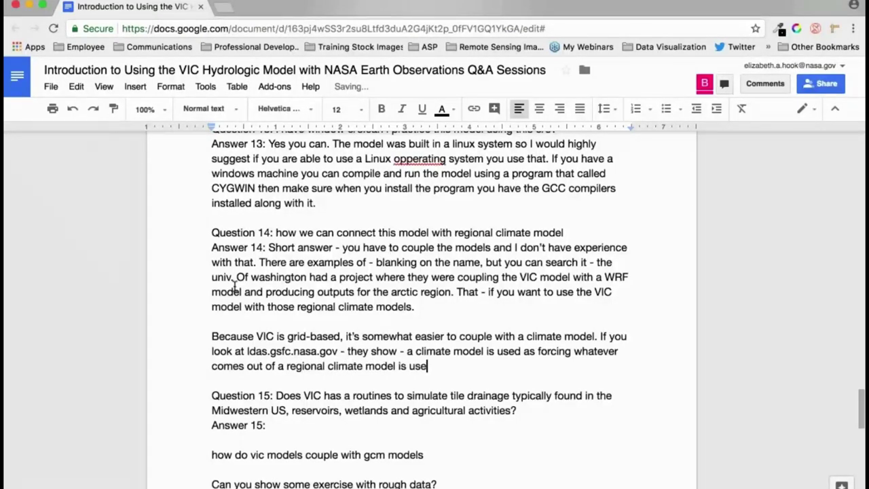
pyautogui.write('d for the VIC model. ')
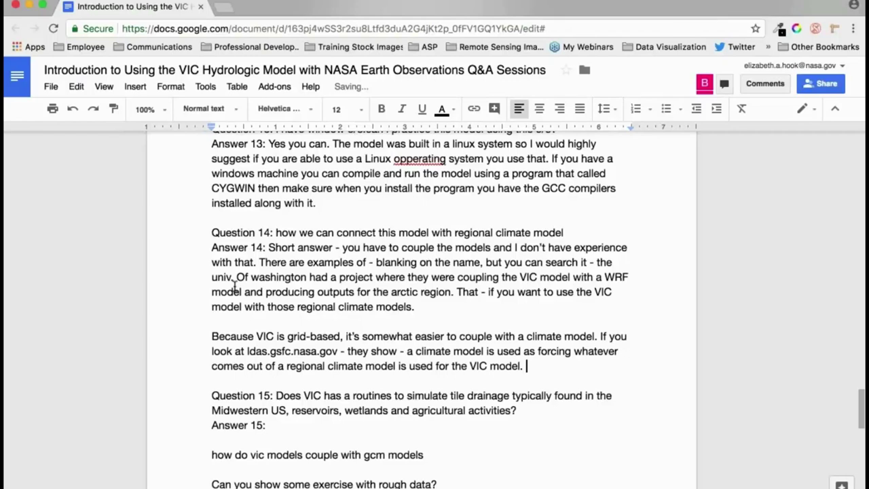
# Add the sentence "Using VIC with climate model output is relatively easier." to Answer 14, followed by "BUt if you wa".
pyautogui.write('Using VIC with c')
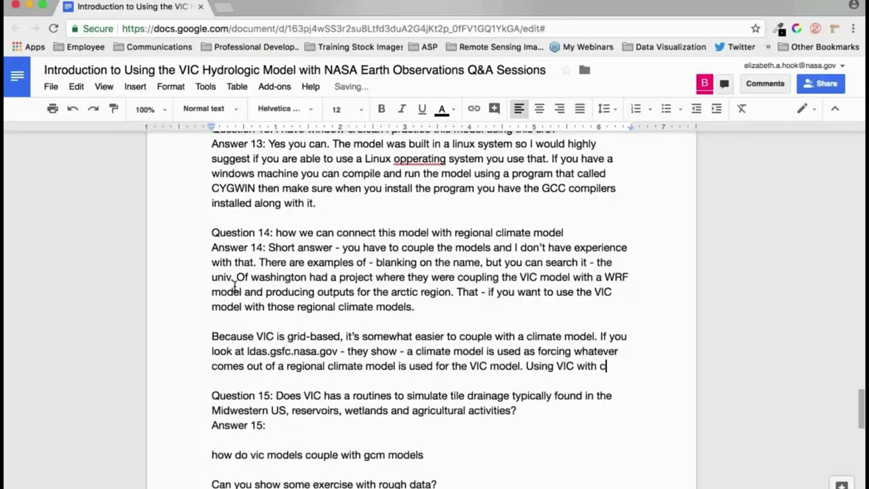
pyautogui.write('limate model output is ')
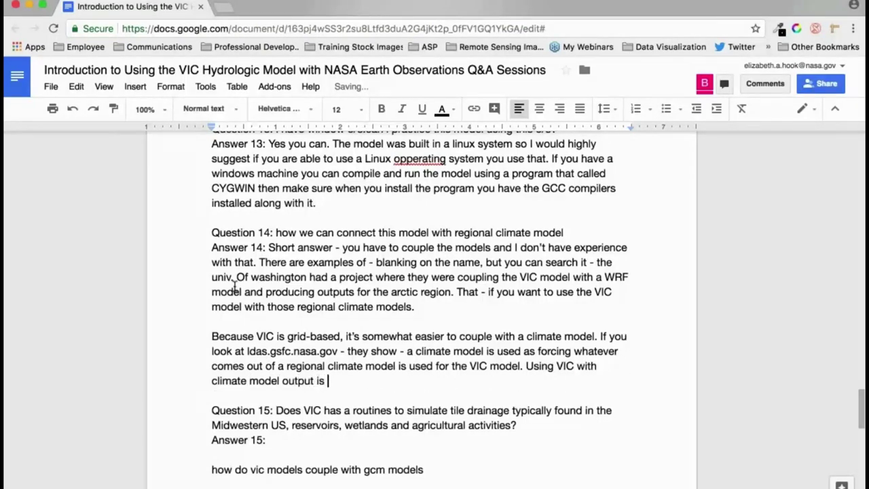
pyautogui.write('relatively easiser')
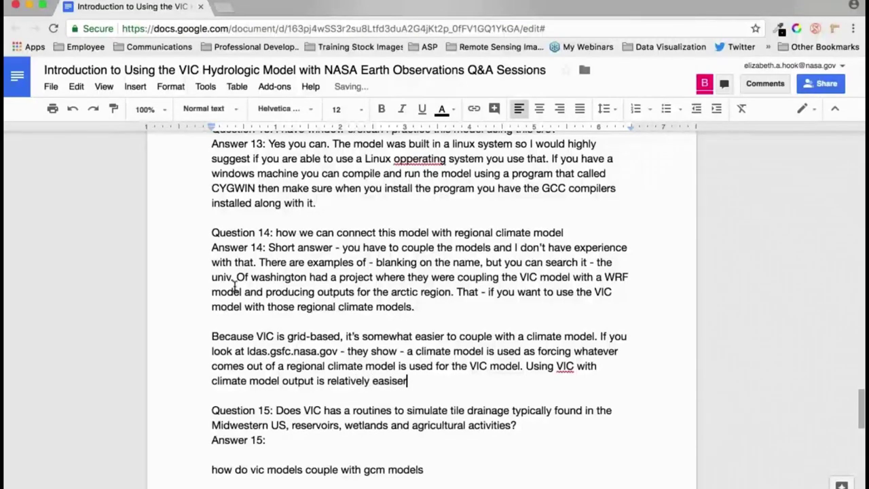
pyautogui.press('BackSpace')
pyautogui.press('BackSpace')
pyautogui.press('BackSpace')
pyautogui.write('er. BUt if you wa')
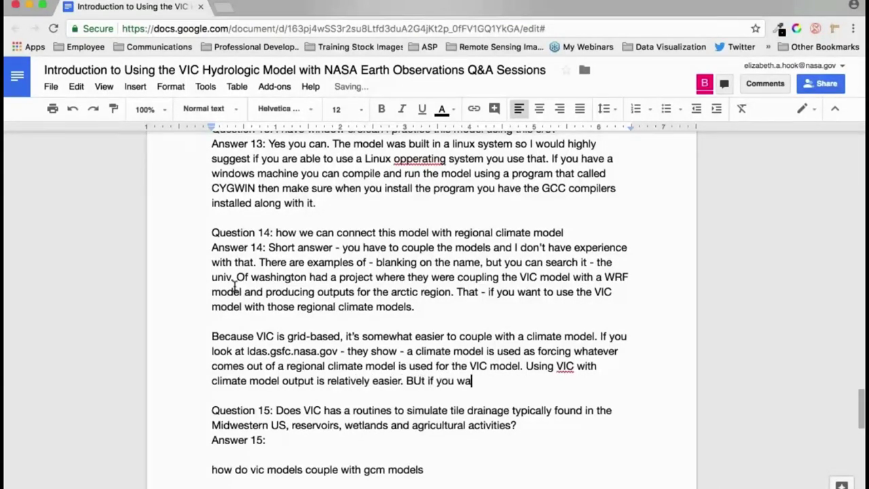
pyautogui.write('nt to coup')
pyautogui.press('BackSpace')
pyautogui.press('BackSpace')
pyautogui.write('ouple')
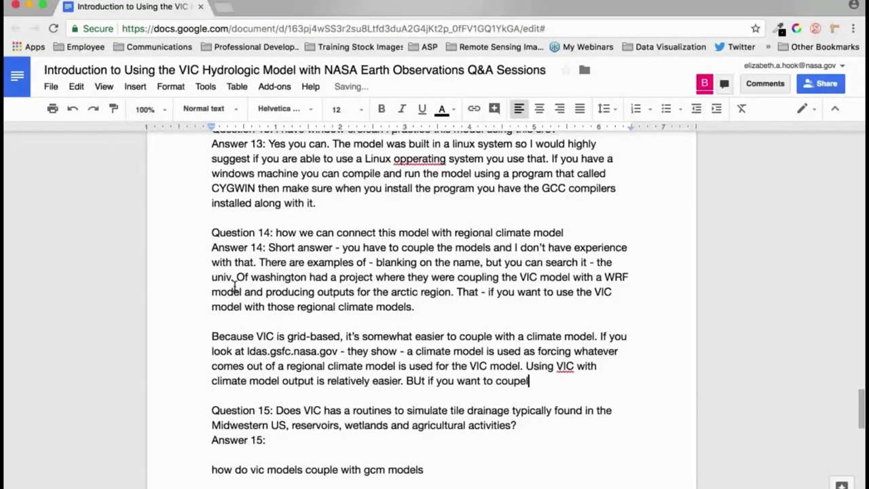
pyautogui.press('BackSpace')
pyautogui.press('BackSpace')
pyautogui.write('le,')
# Replace the unfinished clause starting "BUt if you" with "You have to take care of certain physics, which is beyond the scope of this webinar.".
pyautogui.hotkey('alt', 'shift', 'Left')
pyautogui.hotkey('alt', 'shift', 'Left')
pyautogui.hotkey('alt', 'shift', 'Left')
pyautogui.hotkey('alt', 'shift', 'Left')
pyautogui.hotkey('alt', 'shift', 'Left')
pyautogui.hotkey('alt', 'shift', 'Left')
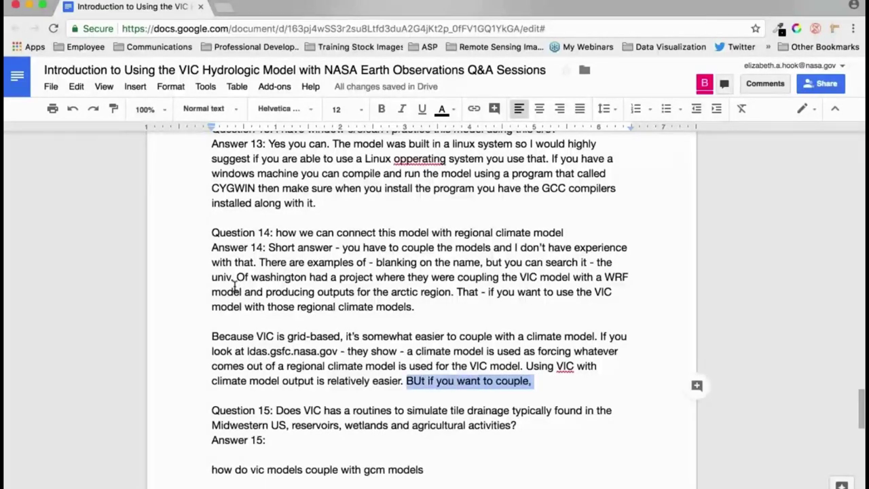
pyautogui.write('You have to take care ')
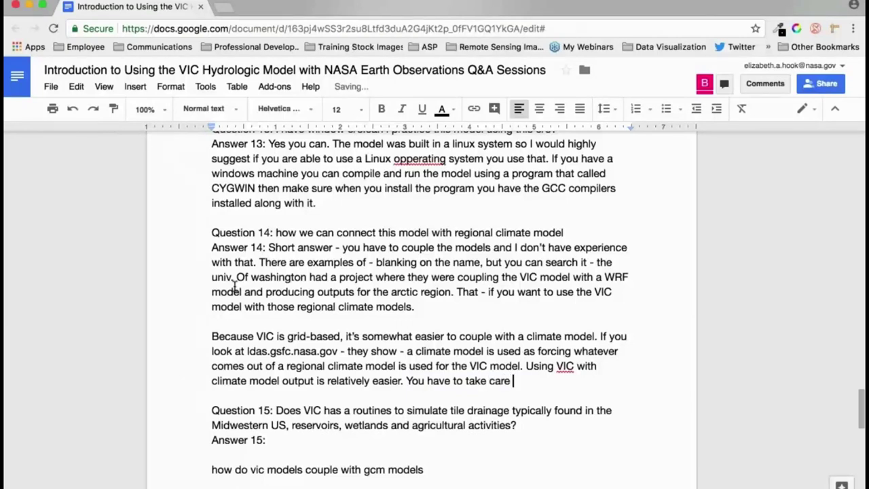
pyautogui.write('of certain ph')
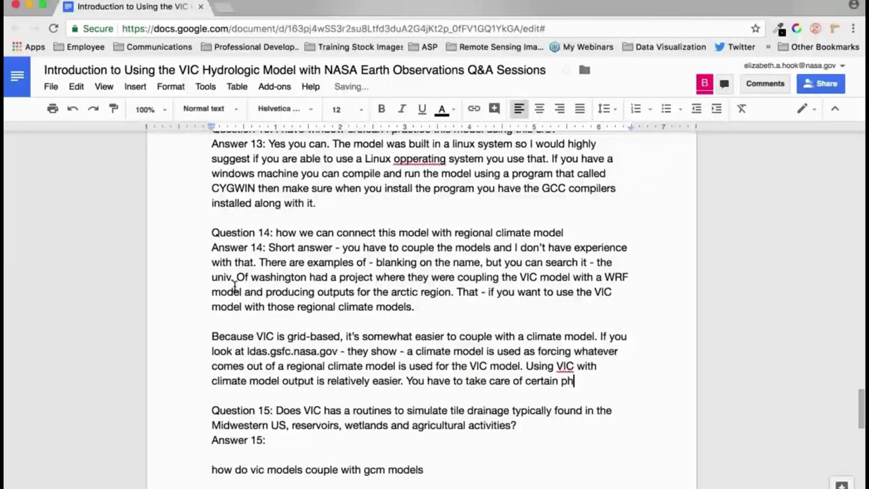
pyautogui.write('ysics, which is beyond')
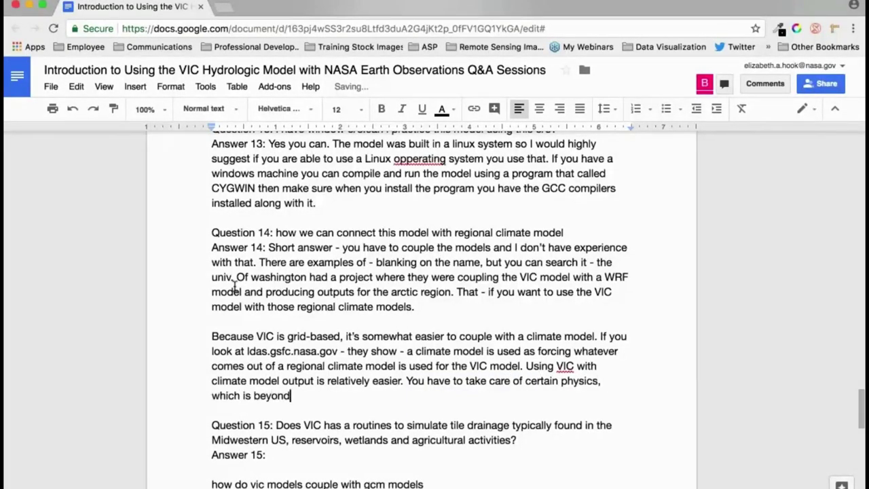
pyautogui.write(' the scope of this ')
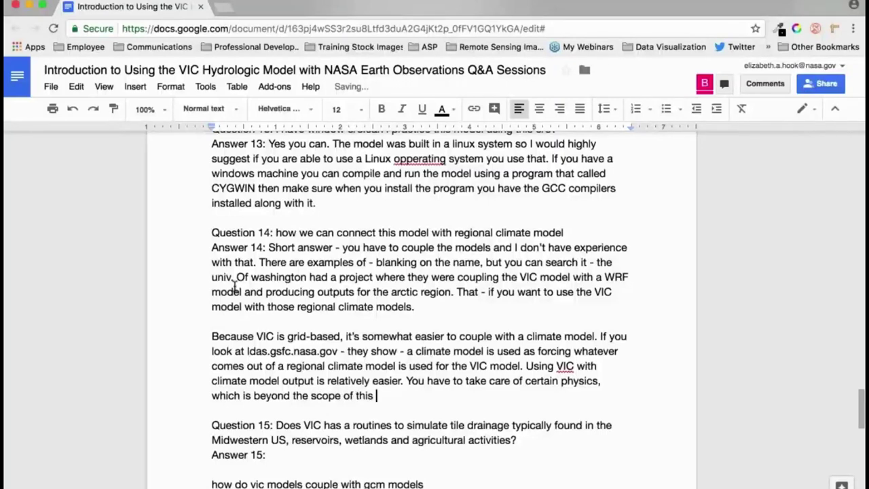
pyautogui.write('webinar. If you lo')
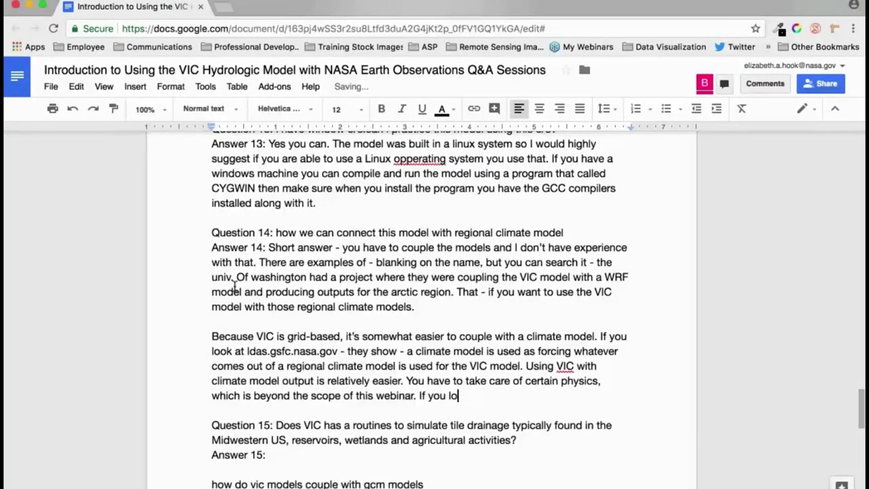
# Finish Answer 14 with "If you look at NLDAS and GLDAS-based publications you can get that information.".
pyautogui.write('ok at NLDAS and G')
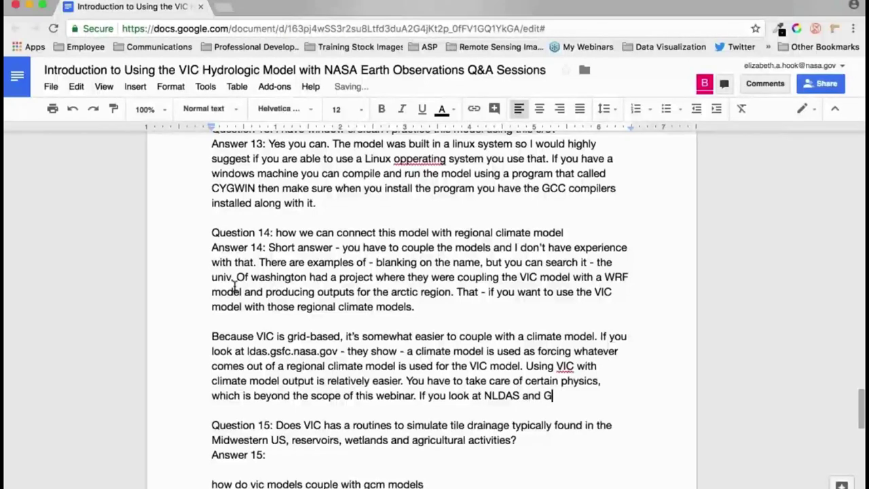
pyautogui.write('LDAS-based publi')
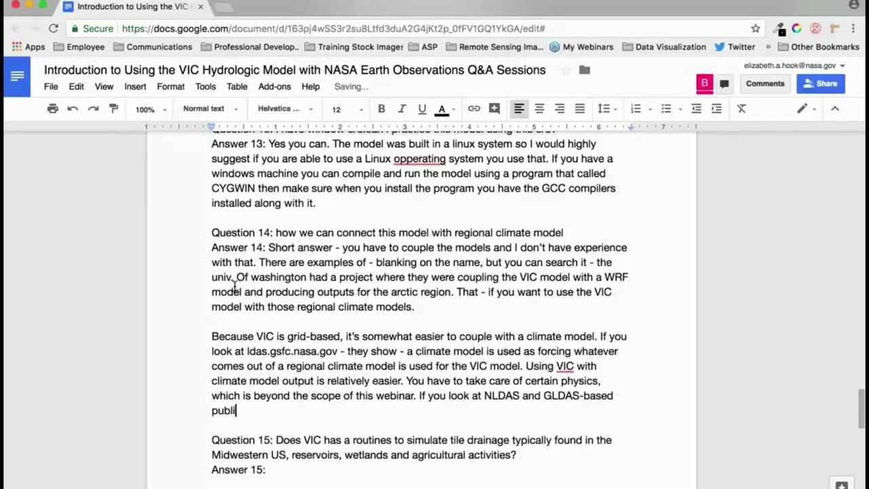
pyautogui.write('cations you can ge')
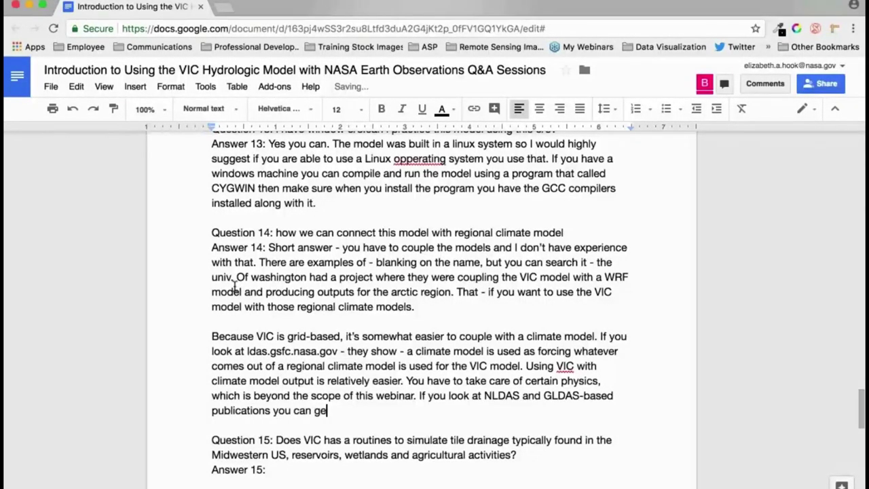
pyautogui.write('t that inform')
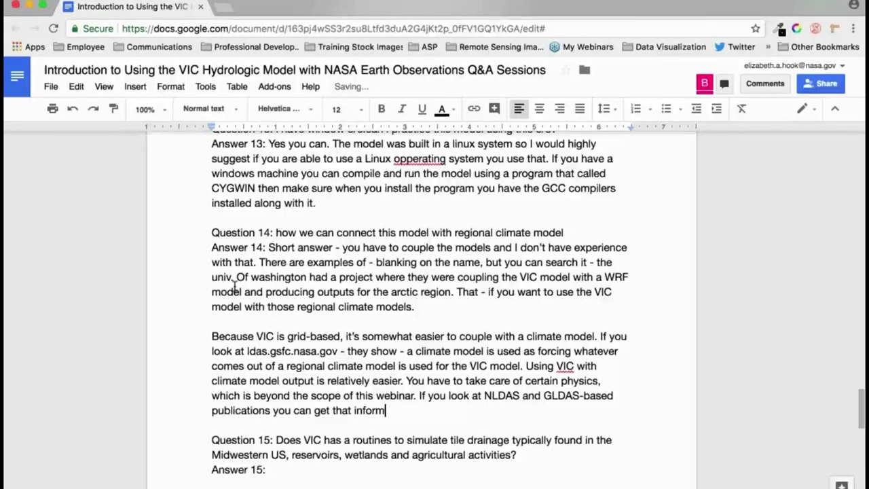
pyautogui.write('ation.')
# Enter Answer 15 as "Not sure - not sure what you mean by tile drainage. Will look up and get back to you.".
pyautogui.scroll(-3, 251, 288)
pyautogui.click(277, 293)
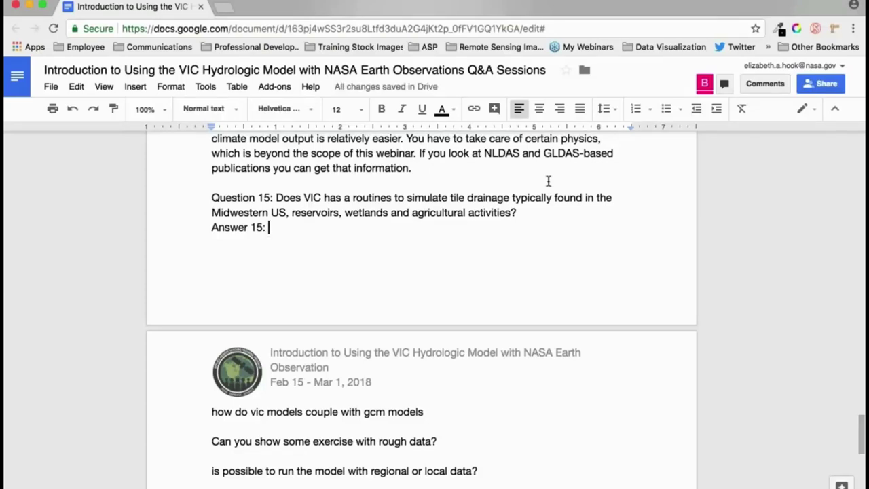
pyautogui.write('Not sure -')
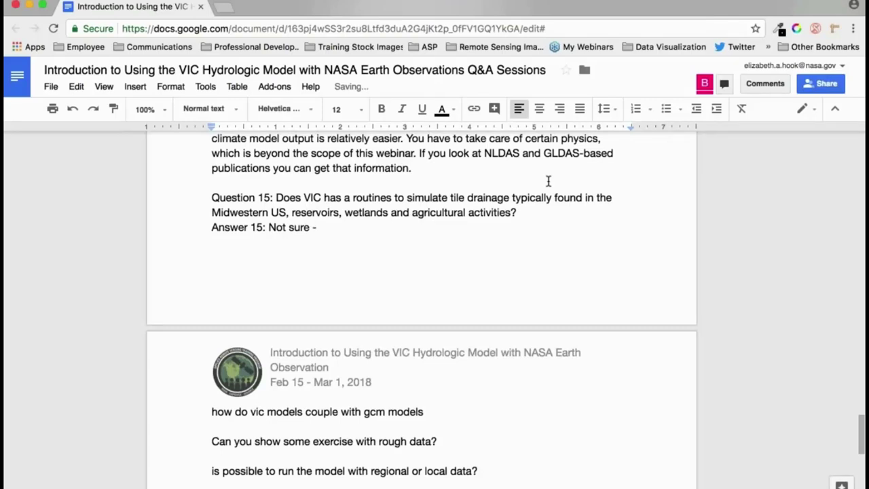
pyautogui.write(' what you')
pyautogui.press('BackSpace')
pyautogui.press('BackSpace')
pyautogui.press('BackSpace')
pyautogui.press('BackSpace')
pyautogui.press('BackSpace')
pyautogui.press('BackSpace')
pyautogui.press('BackSpace')
pyautogui.write('not sure wh')
# Label the next three attendee questions "Question 16:", "Question 17:" and "Question 18:", with an "Answer:" line under the first two.
pyautogui.write('A')
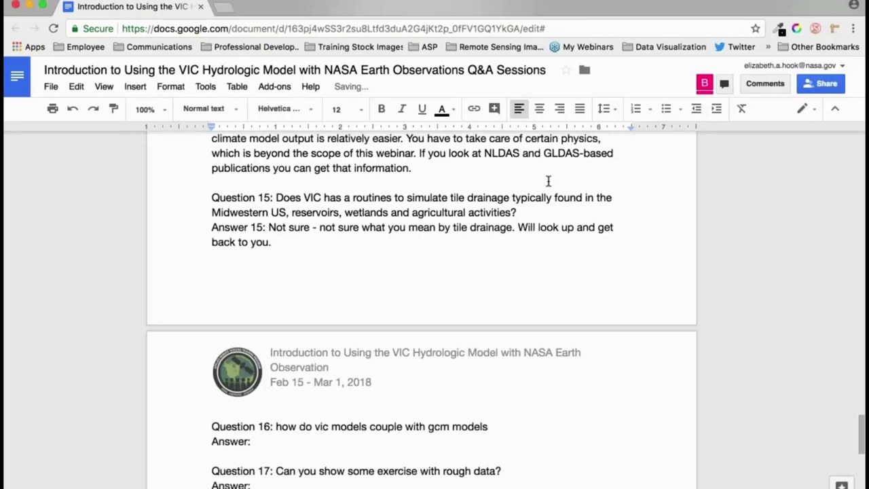
pyautogui.write('Question 18: Is possible to run the model with regional or local data?')
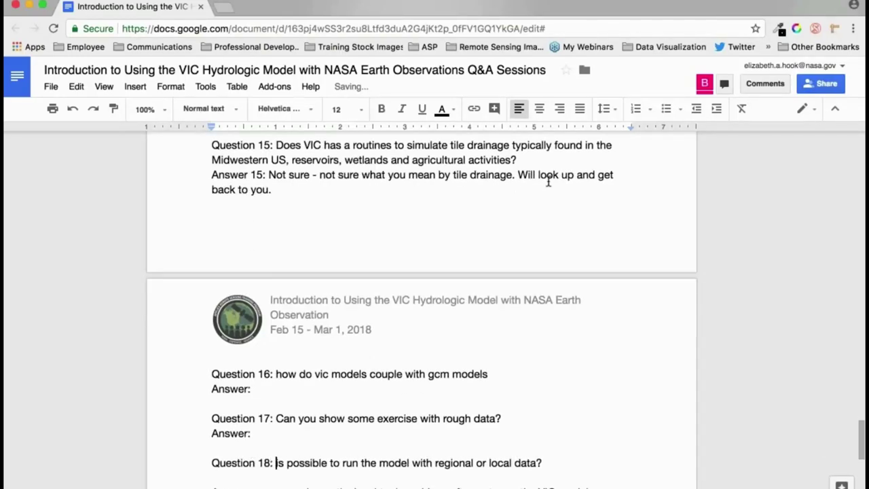
# Answer Question 16 with "Touched on that for - just like in NLDAS and GLDAS, if you visit their website you'll get more information.".
pyautogui.press('Up')
pyautogui.press('Up')
pyautogui.press('Up')
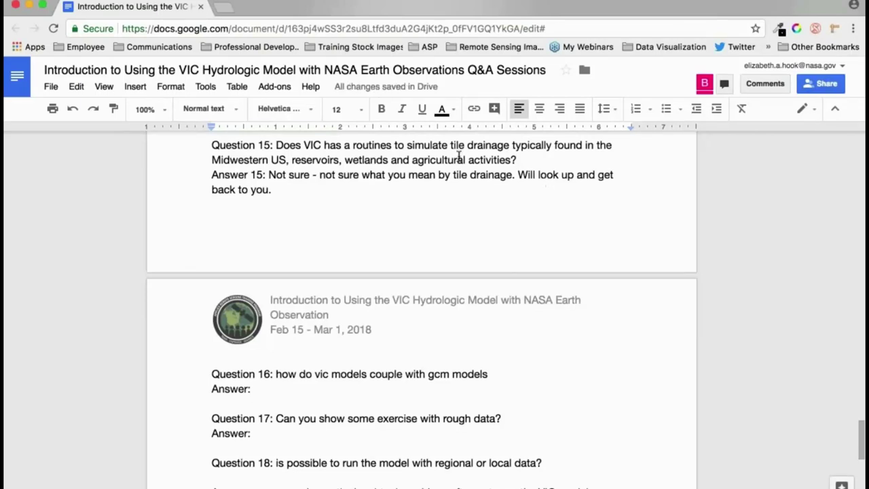
pyautogui.scroll(-1, 422, 310)
pyautogui.scroll(-5, 536, 302)
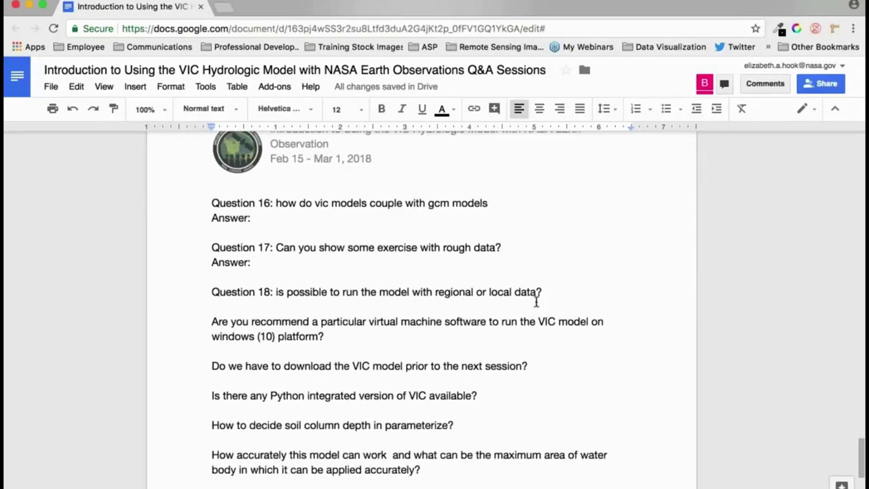
pyautogui.write('Touched on that for')
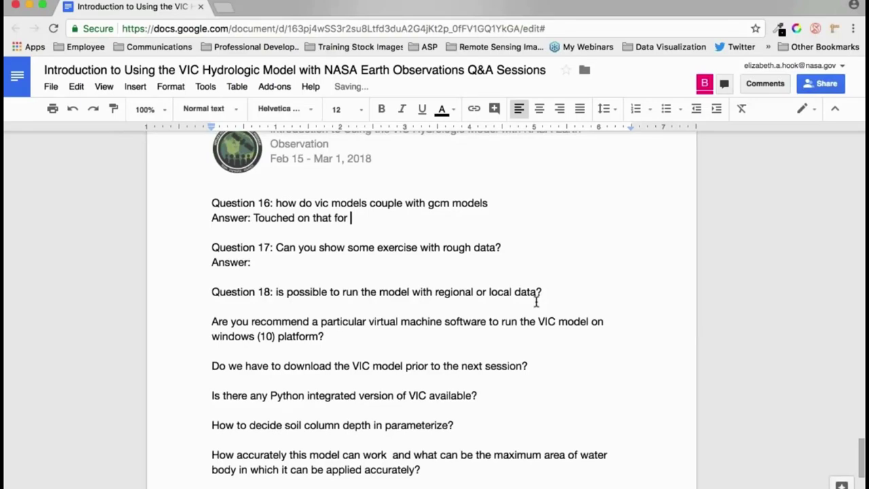
pyautogui.write(' Q')
pyautogui.press('BackSpace')
pyautogui.press('BackSpace')
pyautogui.write('-- just like in NLD')
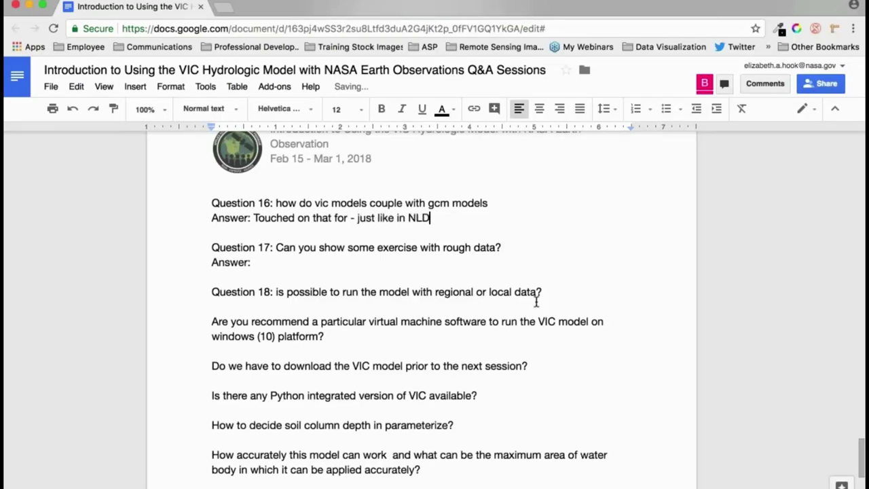
pyautogui.write('AS and GLDAS, if you')
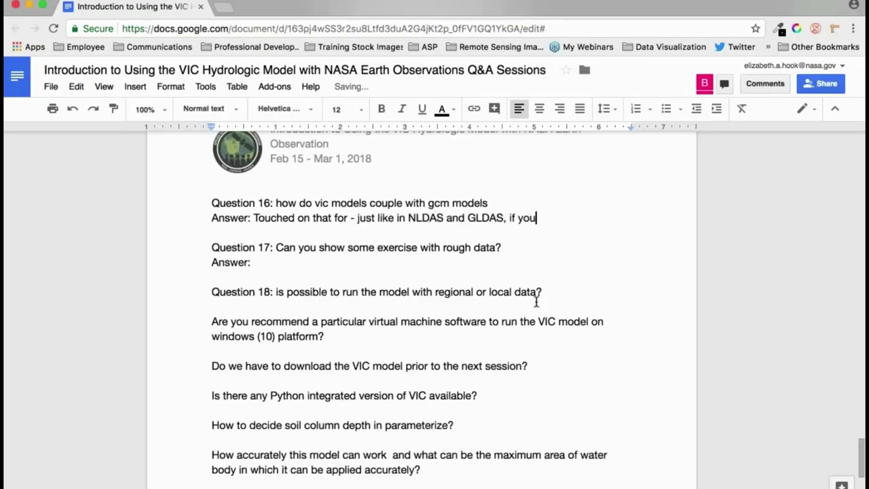
pyautogui.write(' visit their webs')
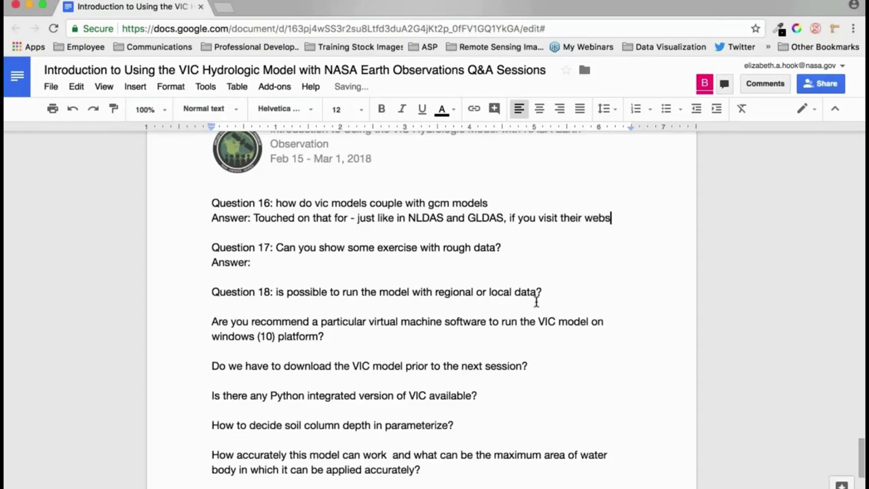
pyautogui.write("ite you'll get more information.")
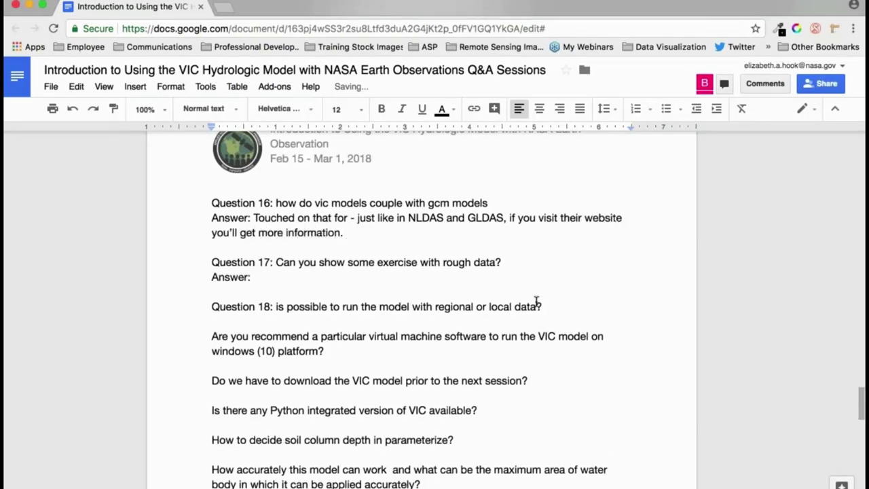
# Add to Answer 16 "It is really - any GCM will provide inputs for VIC. All that can be specified or can come from a climate GCM".
pyautogui.write('is really - any GF')
pyautogui.press('BackSpace')
pyautogui.write('CM ')
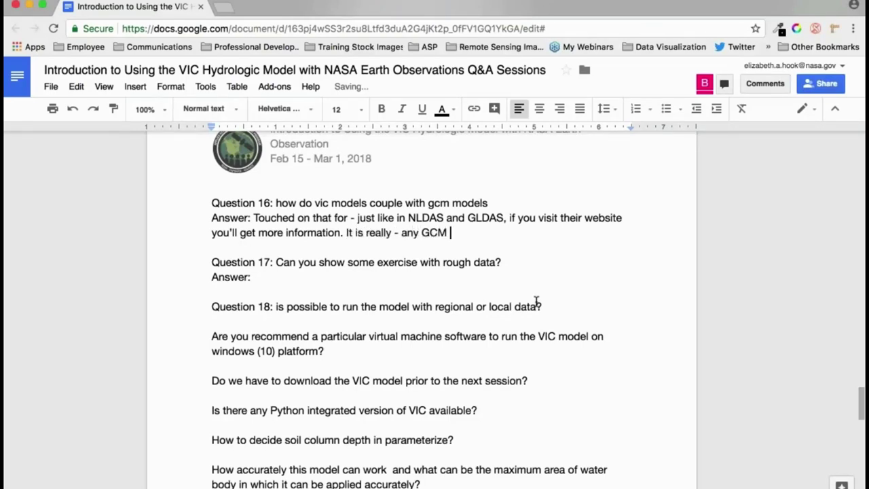
pyautogui.write('will provide inpu')
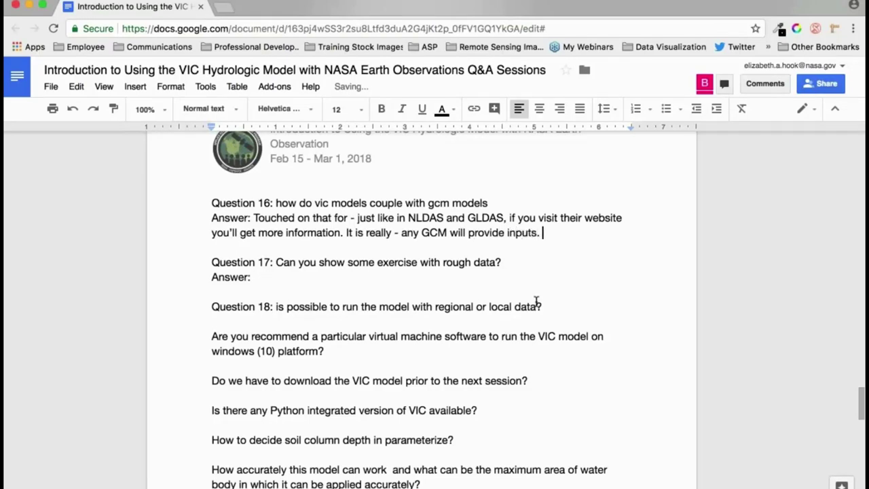
pyautogui.write('ts would provid')
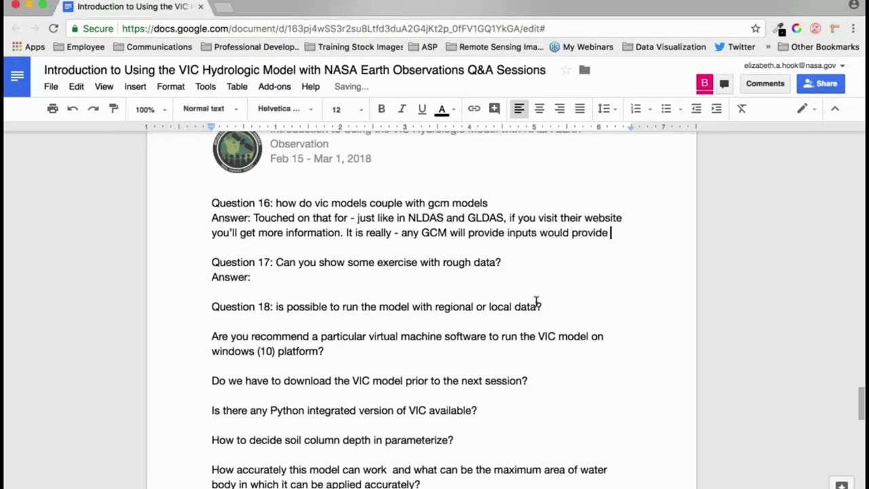
pyautogui.write('e')
pyautogui.hotkey('ctrl', 'shift', 'Left')
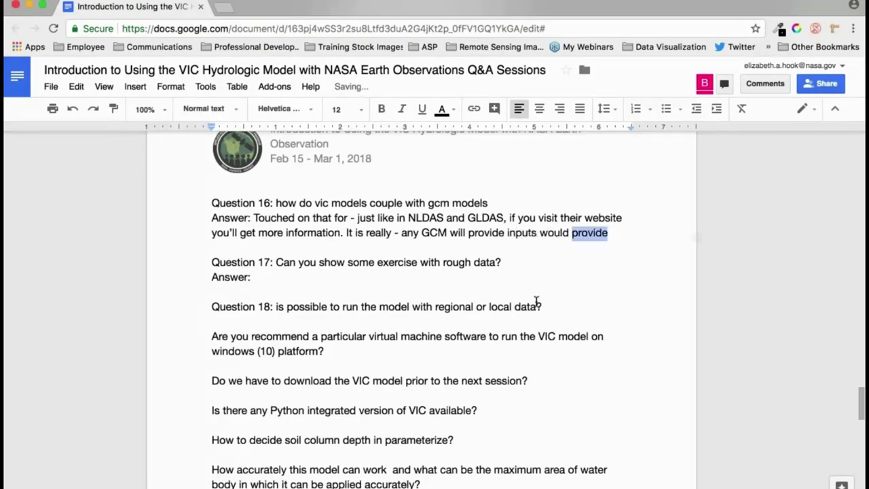
pyautogui.hotkey('ctrl', 'shift', 'Left')
pyautogui.hotkey('ctrl', 'shift', 'Left')
pyautogui.hotkey('ctrl', 'shift', 'Right')
pyautogui.write('for ')
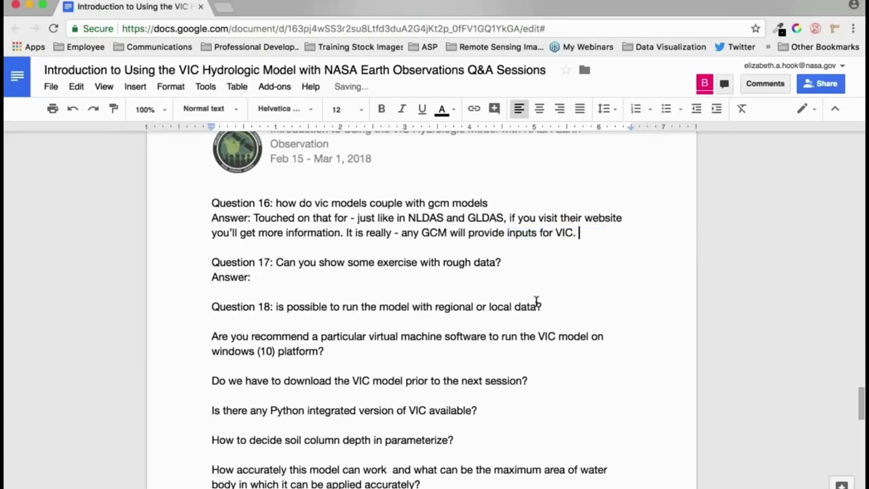
pyautogui.write('VIC. All that can be ')
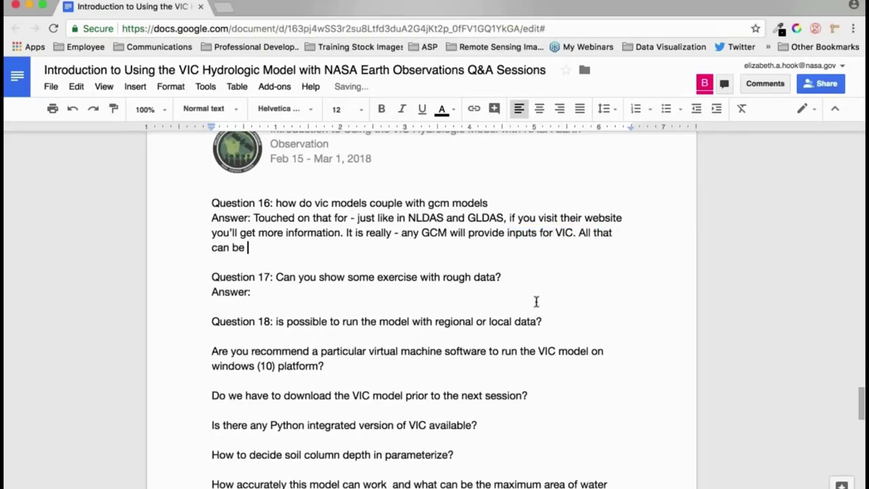
pyautogui.write('specified ')
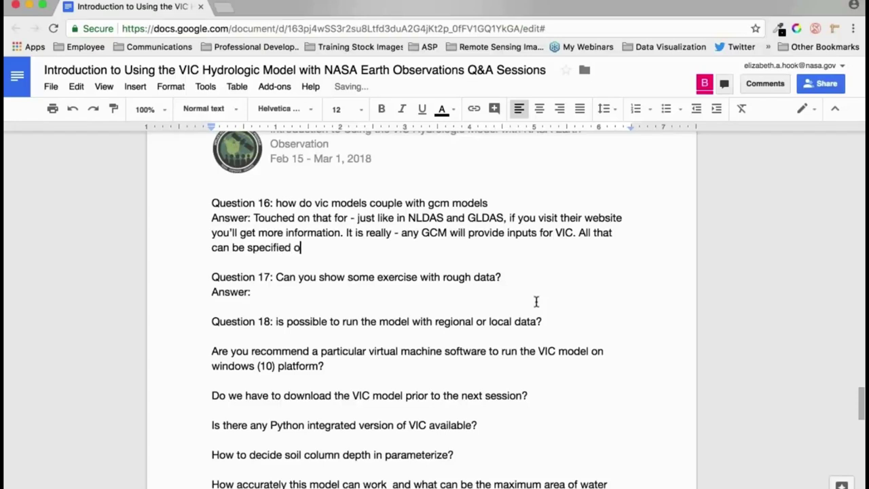
pyautogui.write('or can come from a climate GCM')
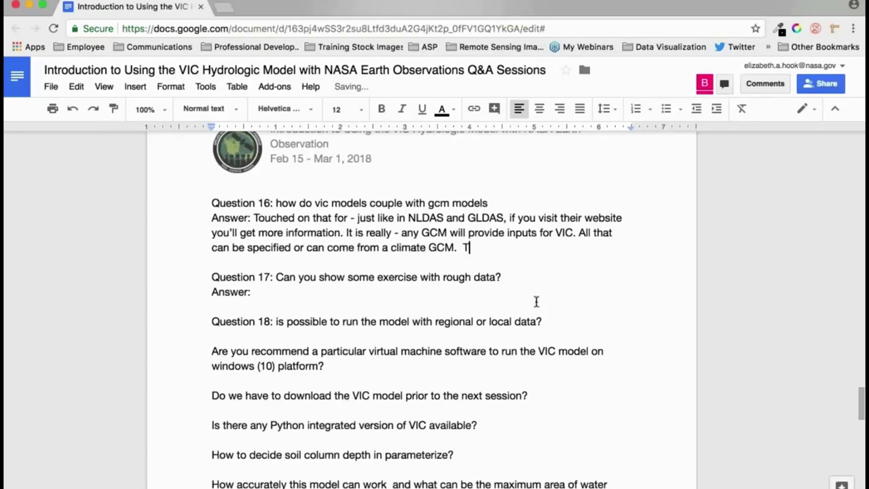
# Add to Answer 16 "The coupling part you feed back to the climate model, that requires a lot of work and skill both. So".
pyautogui.write('. The coupling')
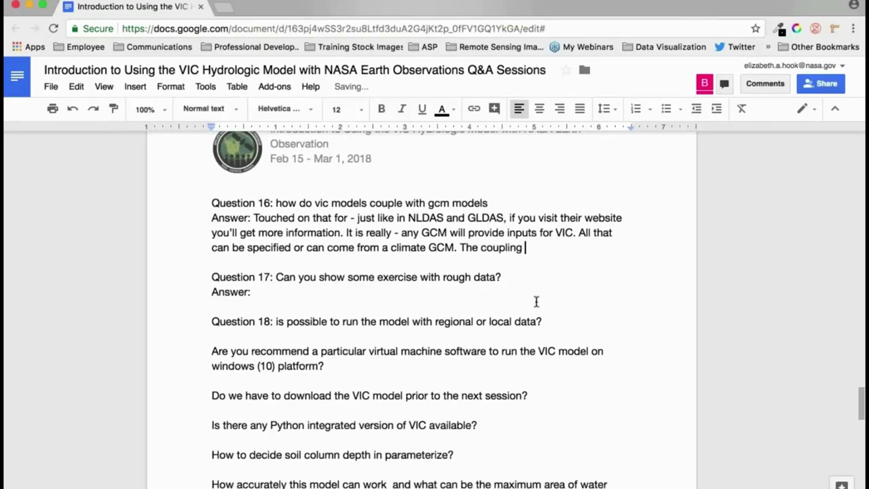
pyautogui.write(' part you feed back ')
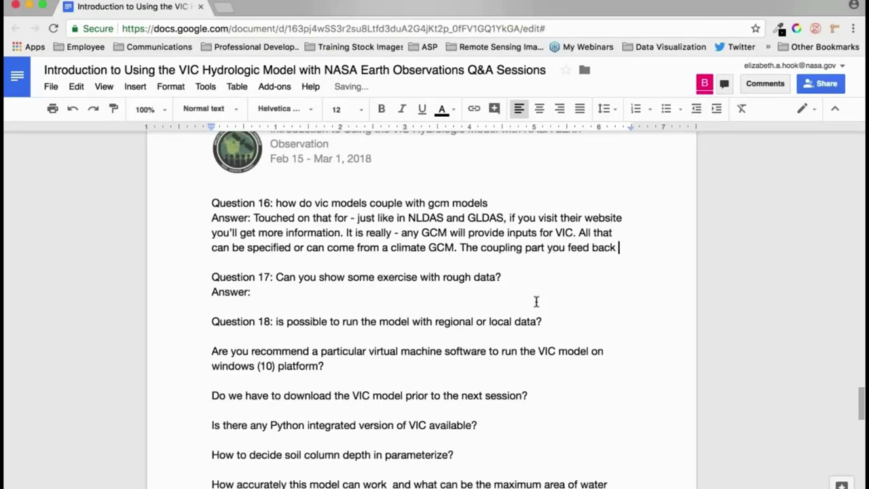
pyautogui.write('to the climate model ')
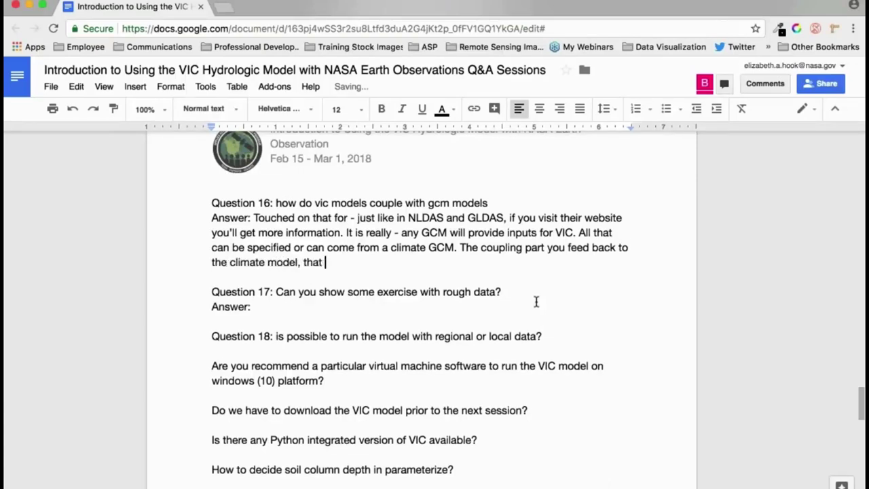
pyautogui.write(', that requires a lot of work a')
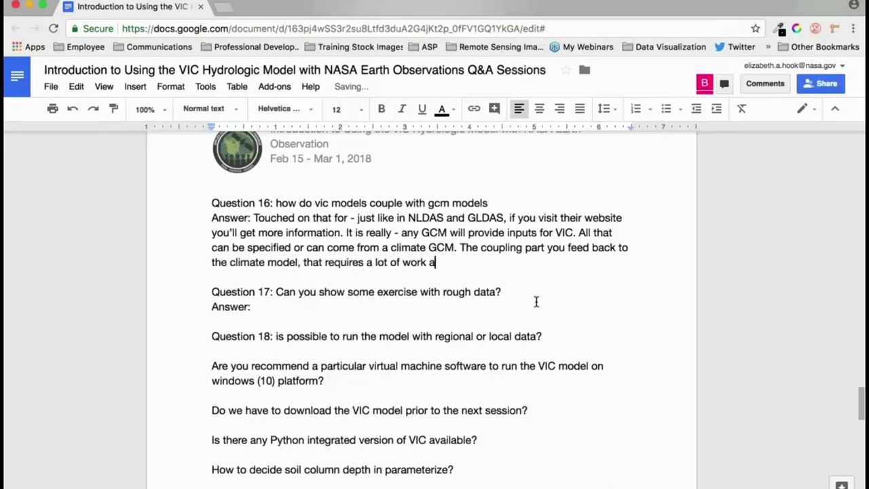
pyautogui.write('nd skill both. So')
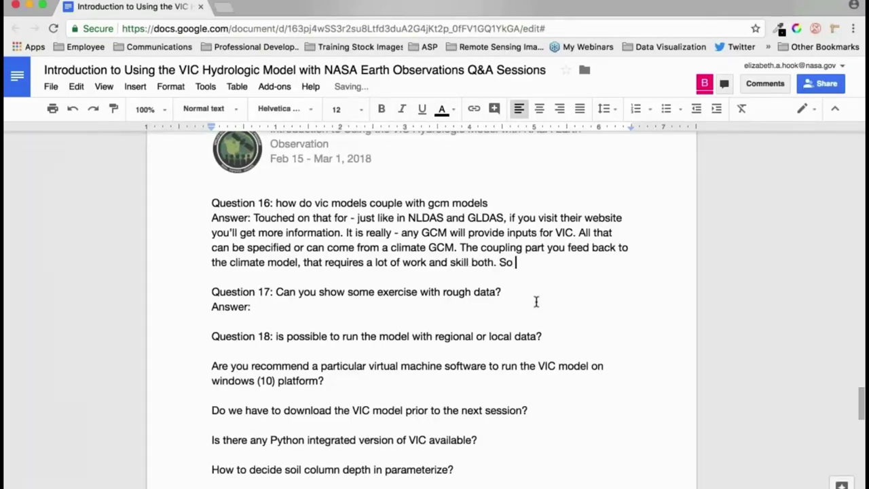
# Finish Answer 16's last sentence with "the best way to review that is to review NLDAS and GLDAS and how they do it.".
pyautogui.write(' the best way to re')
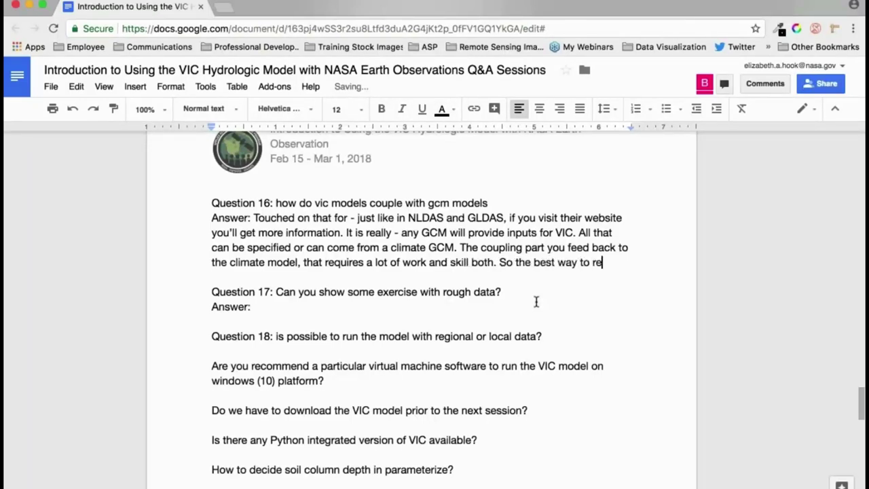
pyautogui.write('view that is to review ')
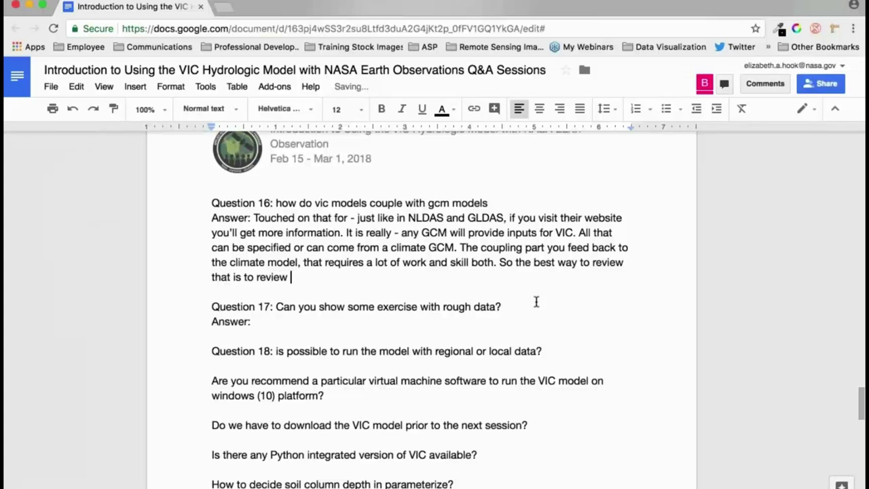
pyautogui.write('NLDAS and GLDAS ')
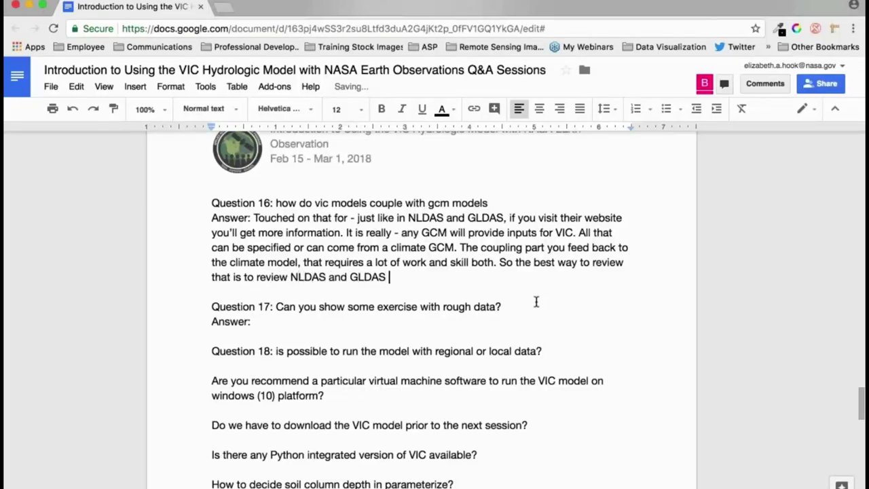
pyautogui.write('and how they ')
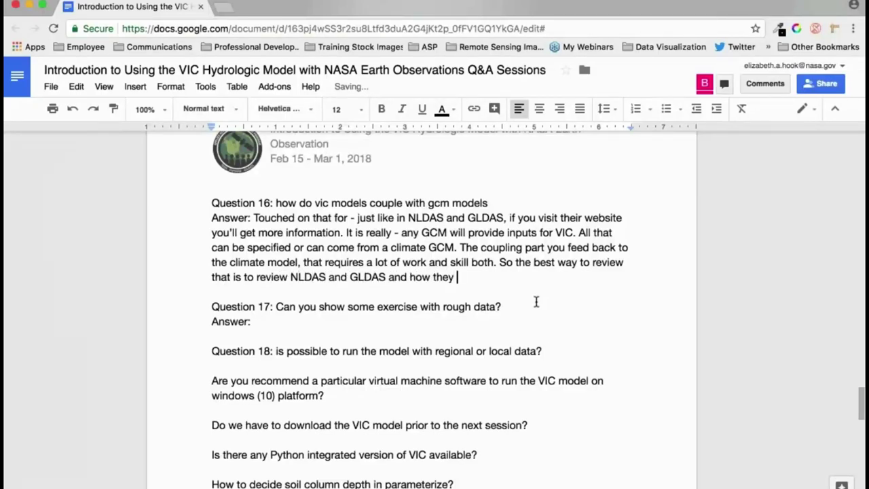
pyautogui.write('do it. There')
# Put the label "Question 19:" before the question about recommended virtual machine software for running VIC on Windows 10.
pyautogui.press('Down')
pyautogui.press('Down')
pyautogui.press('Down')
pyautogui.press('Down')
pyautogui.press('Down')
pyautogui.press('Down')
pyautogui.press('Down')
pyautogui.press('Down')
pyautogui.write('Q')
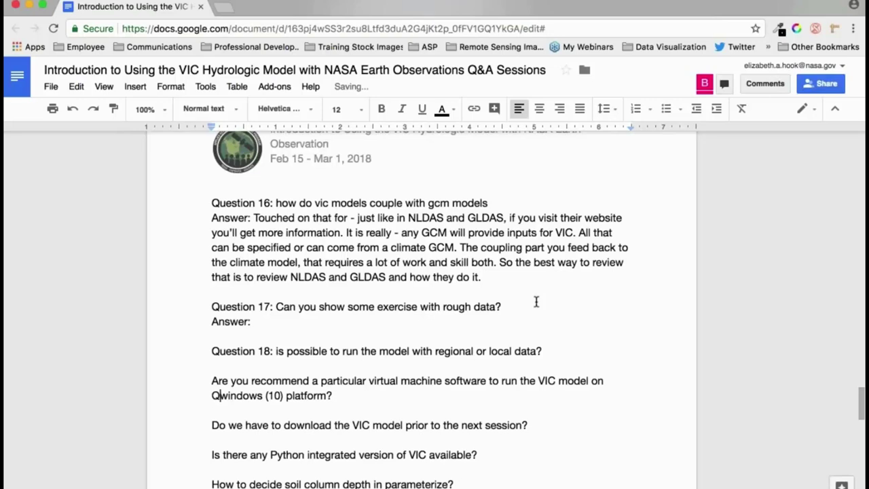
pyautogui.press('BackSpace')
pyautogui.press('Up')
pyautogui.write('Question 19:')
# Begin Answer 17 with "We're planning to do that in the next 2 sessions .Start with downloading data that will go into VIC then".
pyautogui.press('Up')
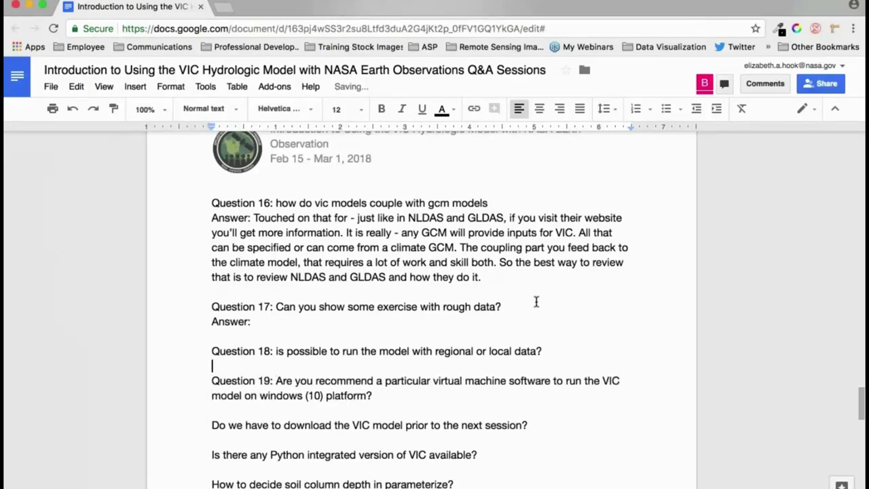
pyautogui.press('BackSpace')
pyautogui.write("We're p")
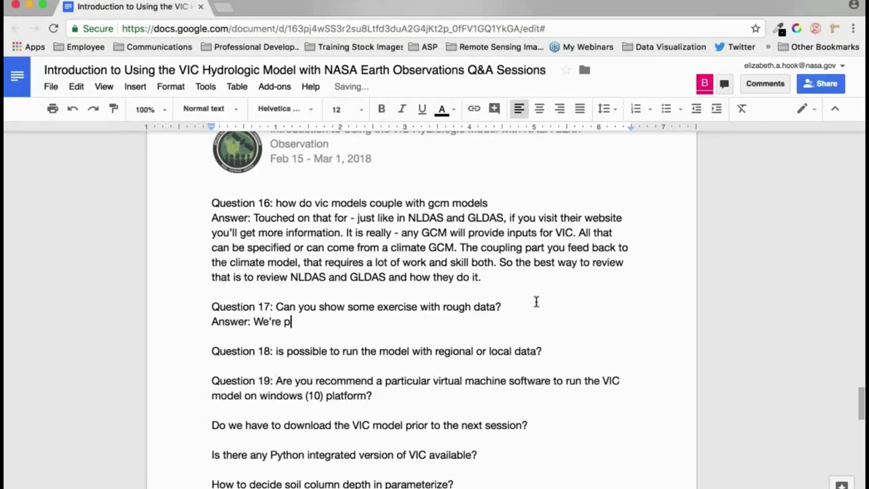
pyautogui.write('lanning to do that in the')
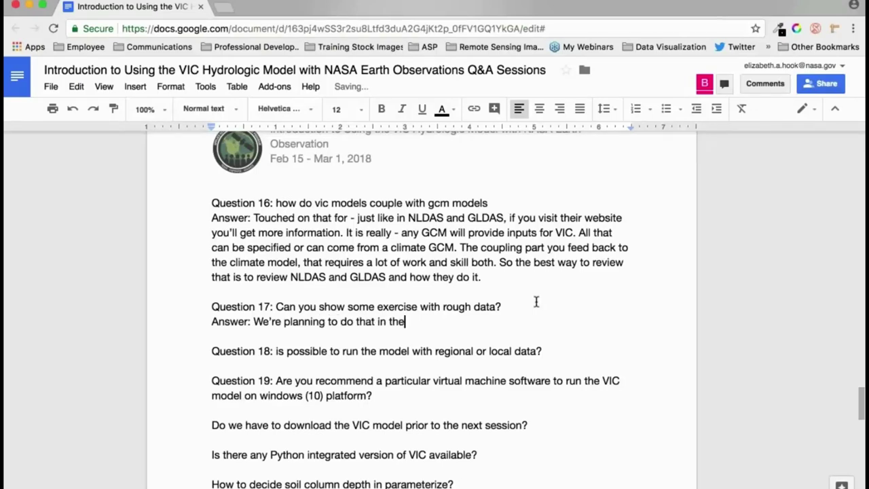
pyautogui.write(' next 2 sessi')
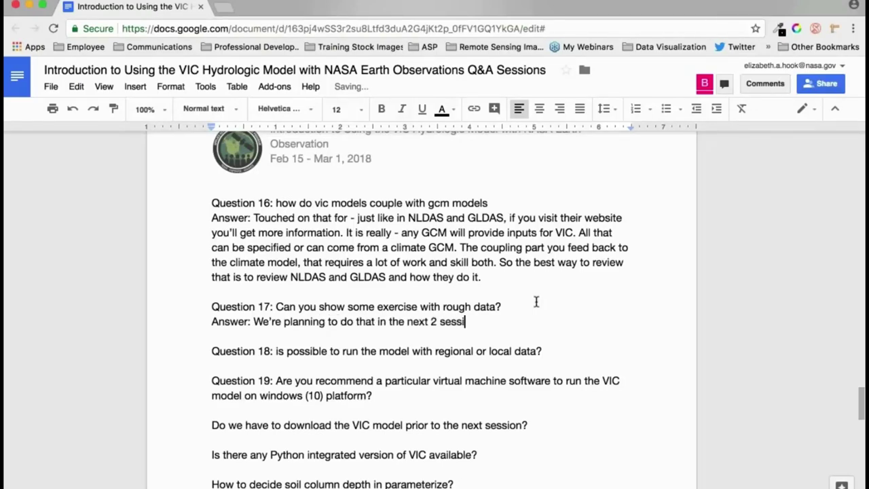
pyautogui.write('ons .Start with down')
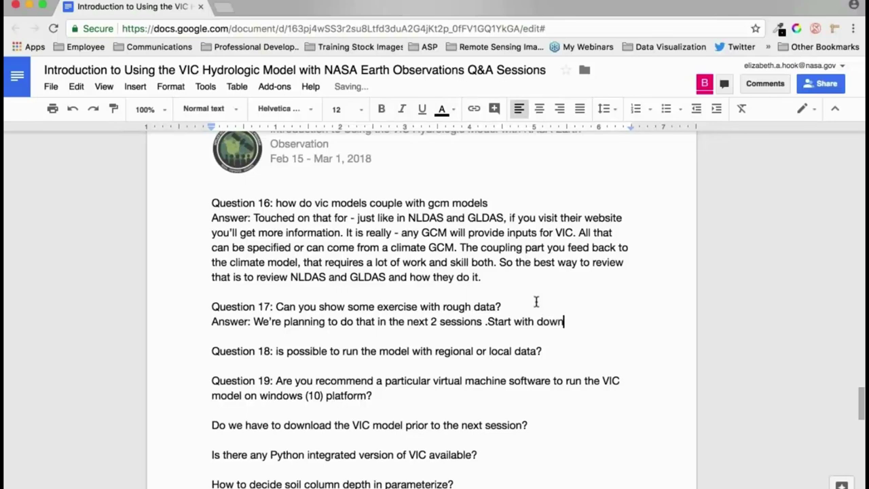
pyautogui.write('loading data that wi')
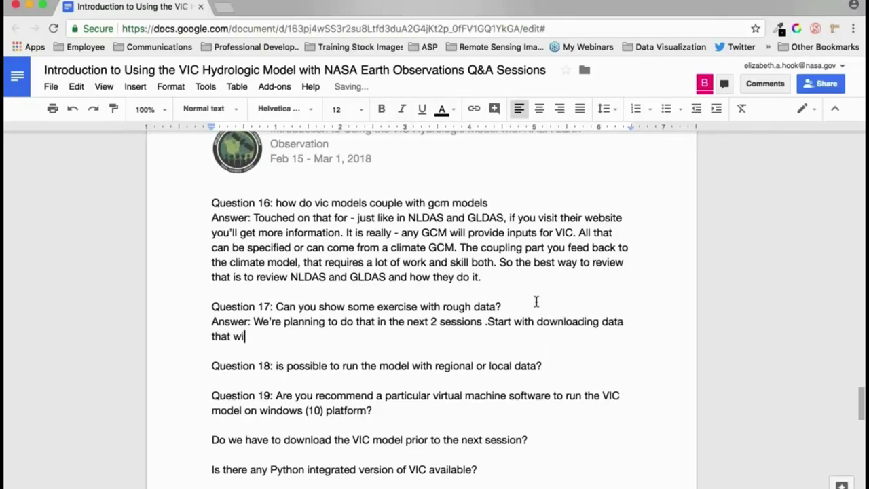
pyautogui.write('ll go into VIC then')
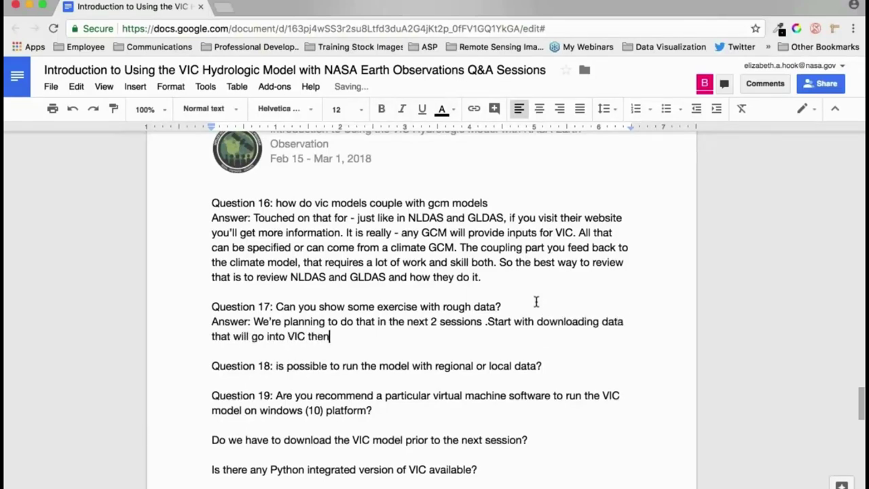
# Add to Answer 17 "the last session -", the presenter's first name and "will use how these data are input in to VIC and how the model itself".
pyautogui.write(' the last session - Ke')
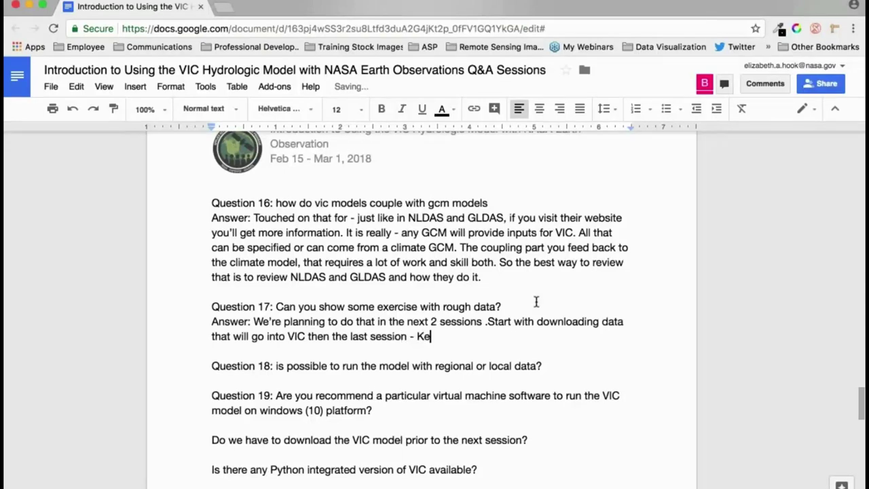
pyautogui.write('l will use how th')
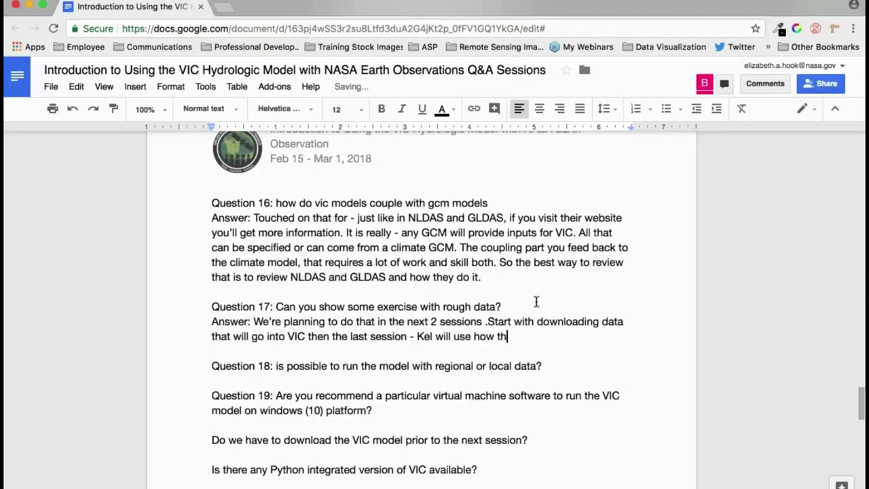
pyautogui.write('ese data are in')
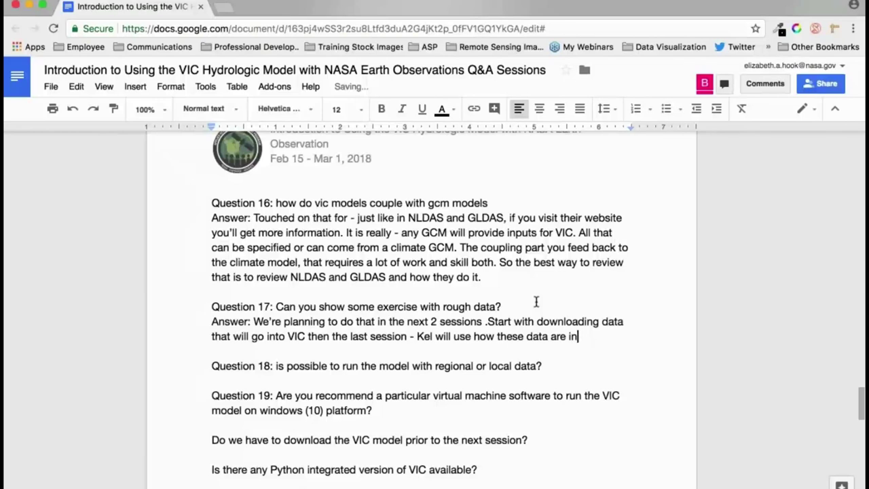
pyautogui.write('put in to VIC and how')
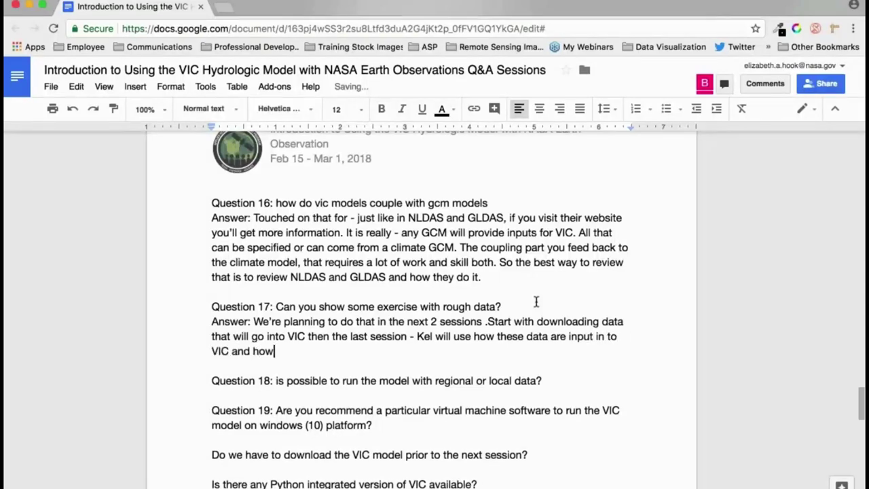
pyautogui.write(' the model istself')
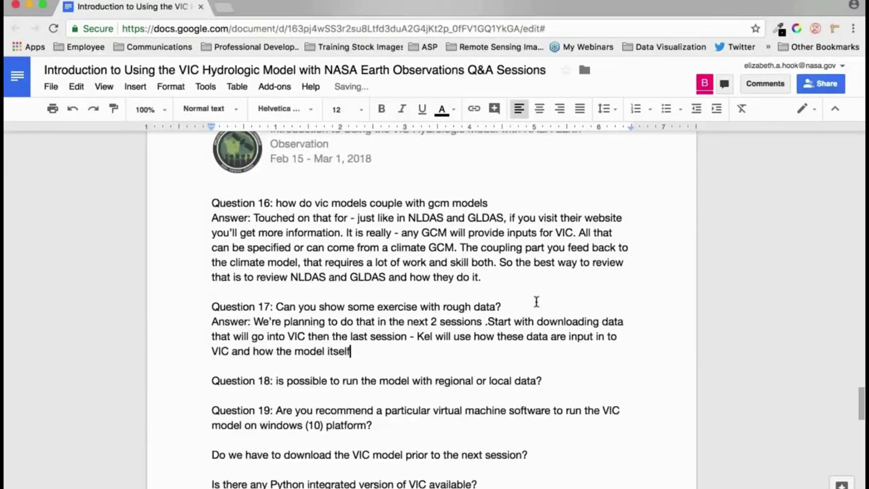
# Continue Answer 17 with "is run. We'll use the Mekong River basin as an example for that. One".
pyautogui.write(" is run. We'll use")
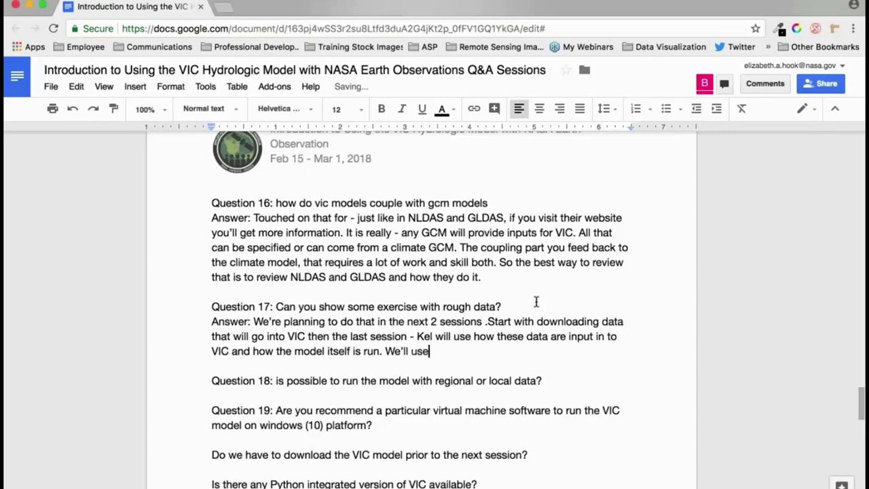
pyautogui.write(' the Mekong River b')
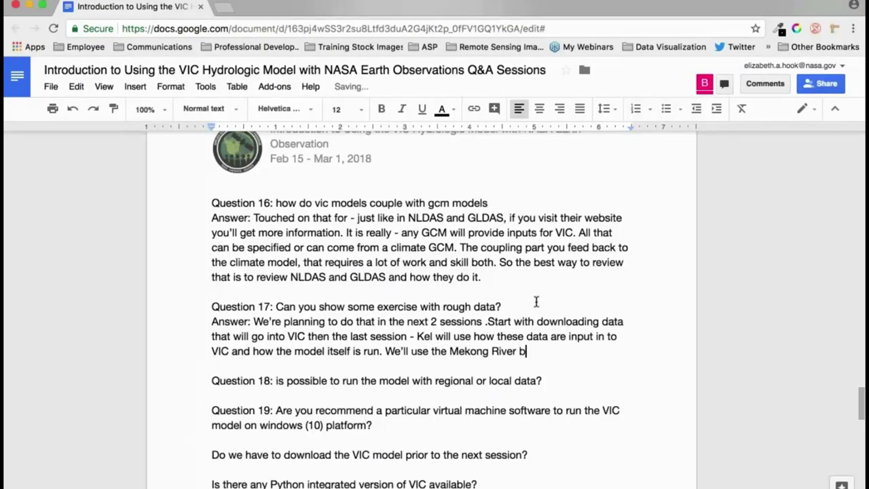
pyautogui.write('asin as name')
pyautogui.press('BackSpace')
pyautogui.press('BackSpace')
pyautogui.press('BackSpace')
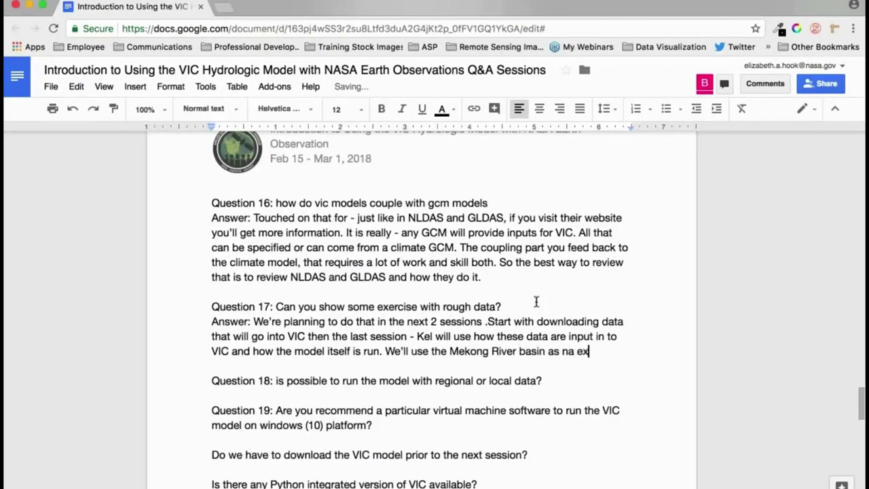
pyautogui.press('BackSpace')
pyautogui.write('an example fo')
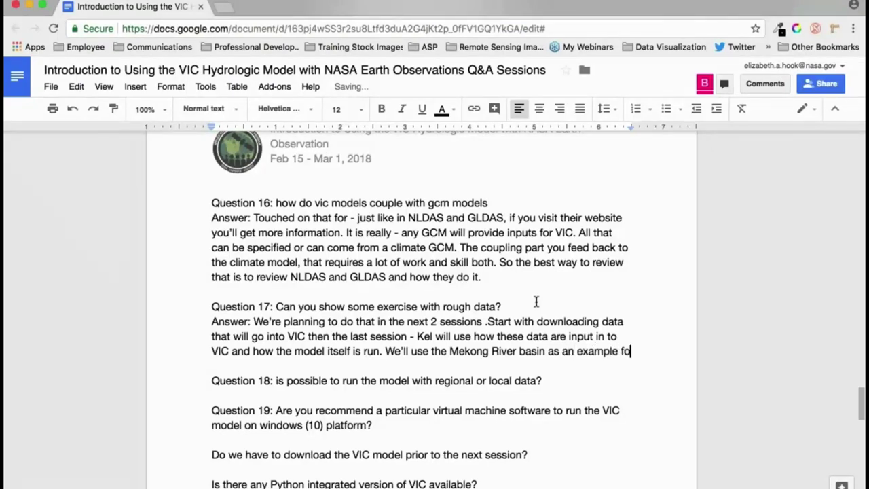
pyautogui.write('r that. One ')
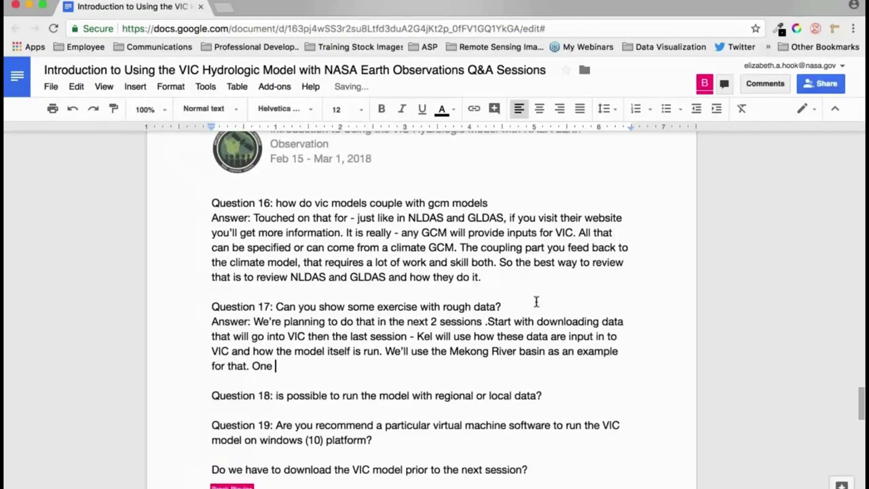
# Add to Answer 17 "clarification: what we are showing here - if you want to use VIC for water budget estimation for water estimation or".
pyautogui.write('clarification')
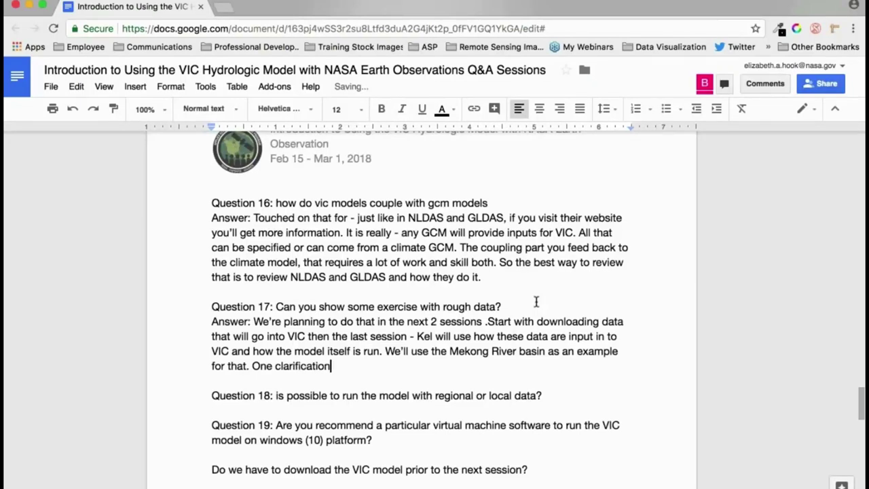
pyautogui.write(': what we are showin')
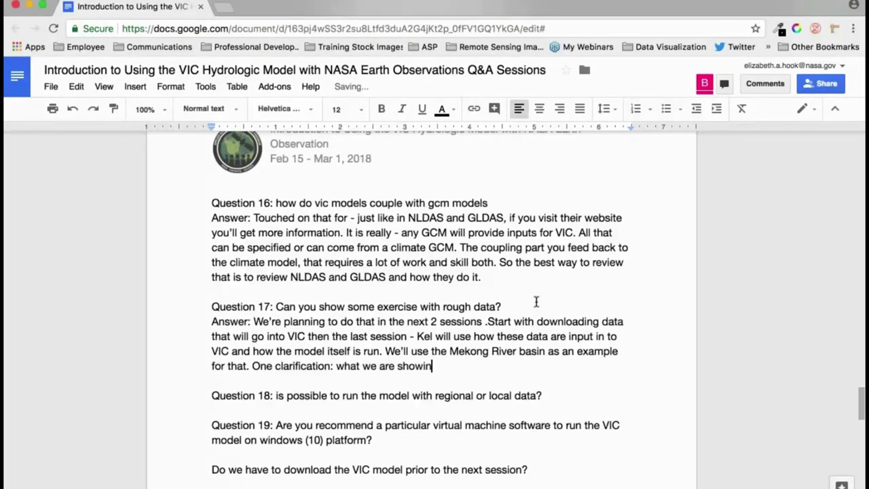
pyautogui.write('g here - if you want to u')
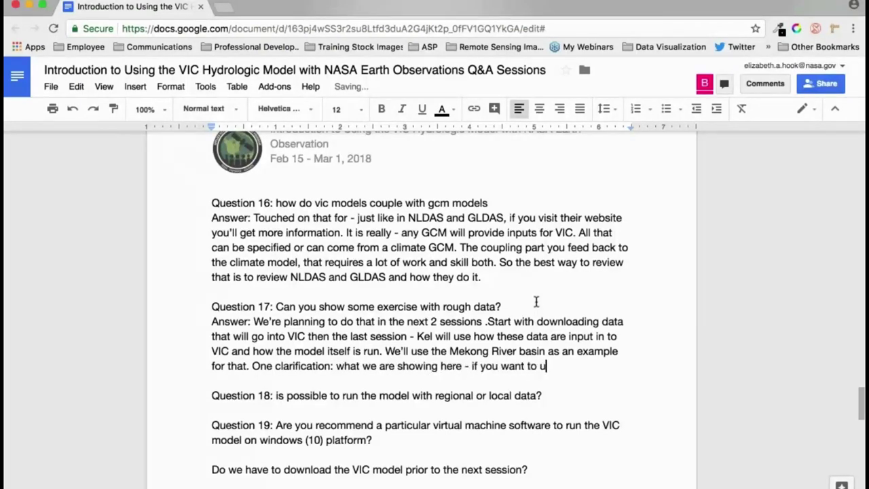
pyautogui.write('se VIC for water ')
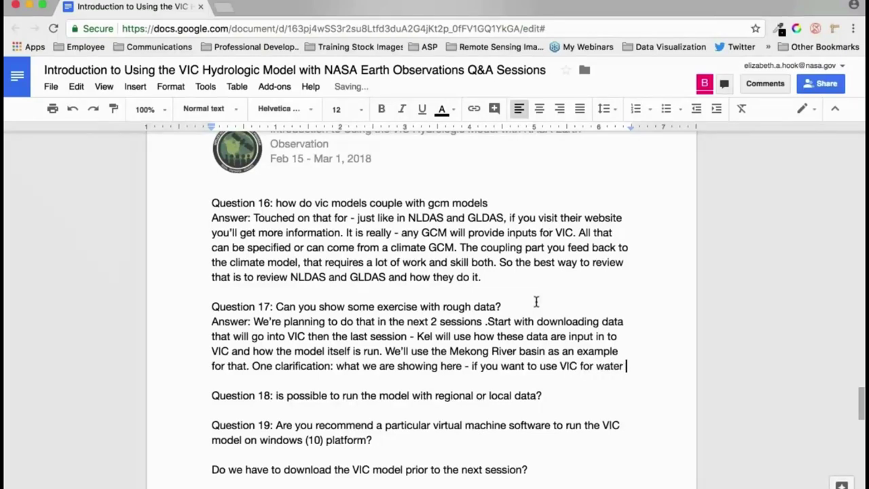
pyautogui.write('budget estimation for wate')
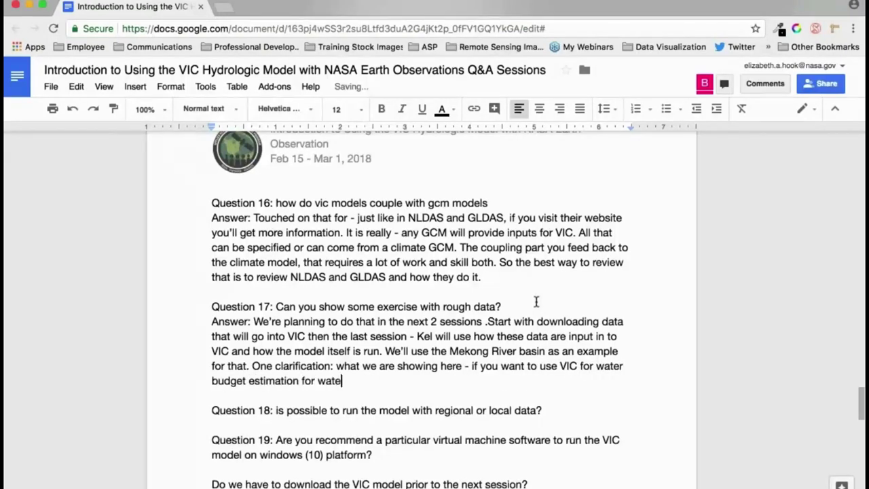
pyautogui.write('r estimation or ')
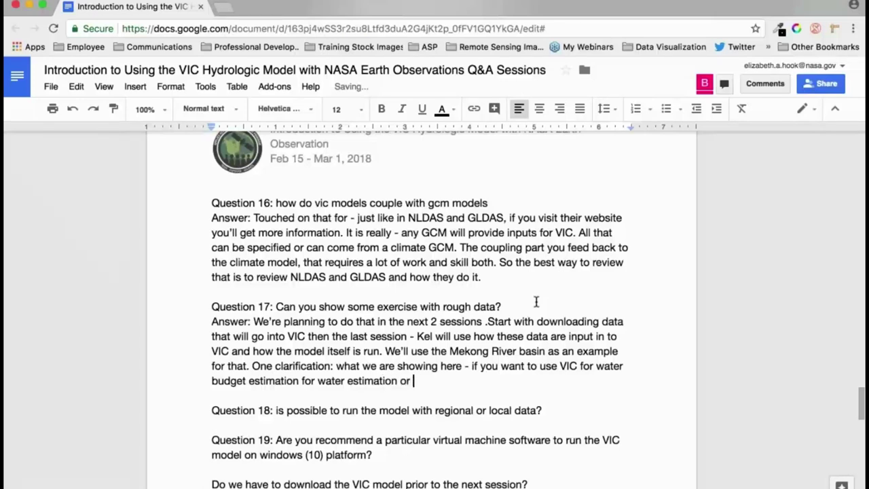
# Add to Answer 17 "water resources management or monitoring flood or drought you can use it stand alone without having to couple to any regional or climate".
pyautogui.write('water resources managemen')
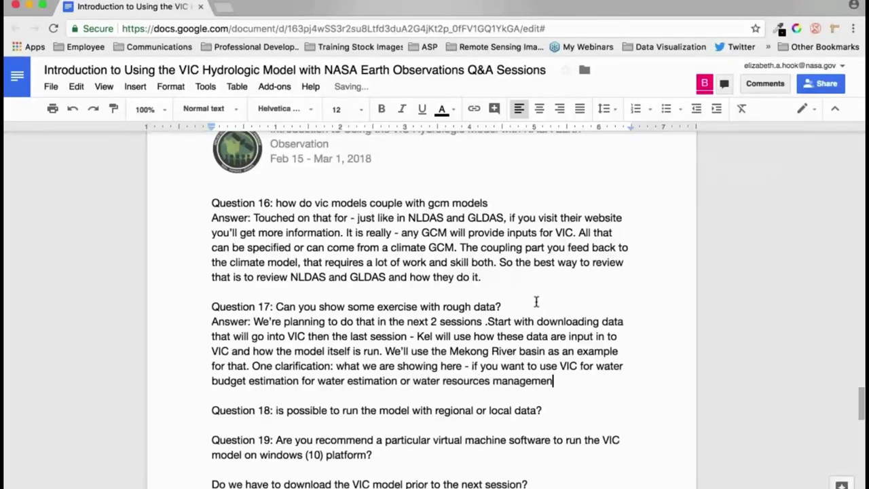
pyautogui.write('t or monitoring fl')
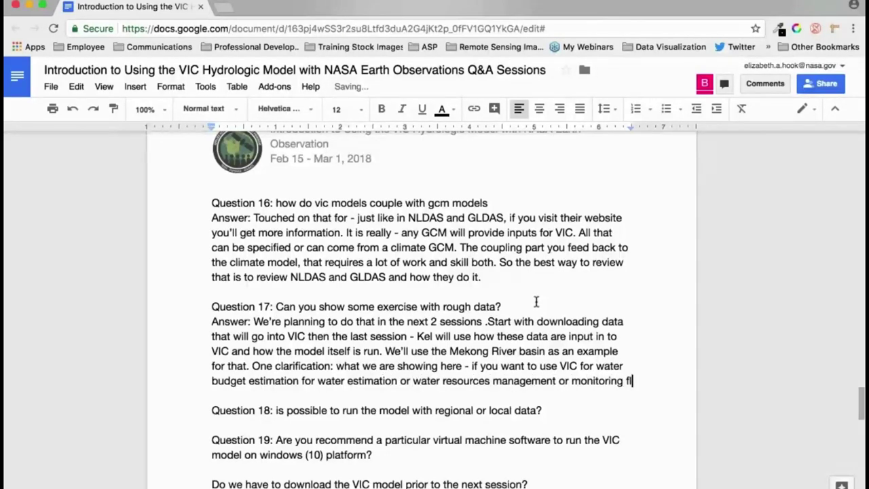
pyautogui.write('ood or drought you can us')
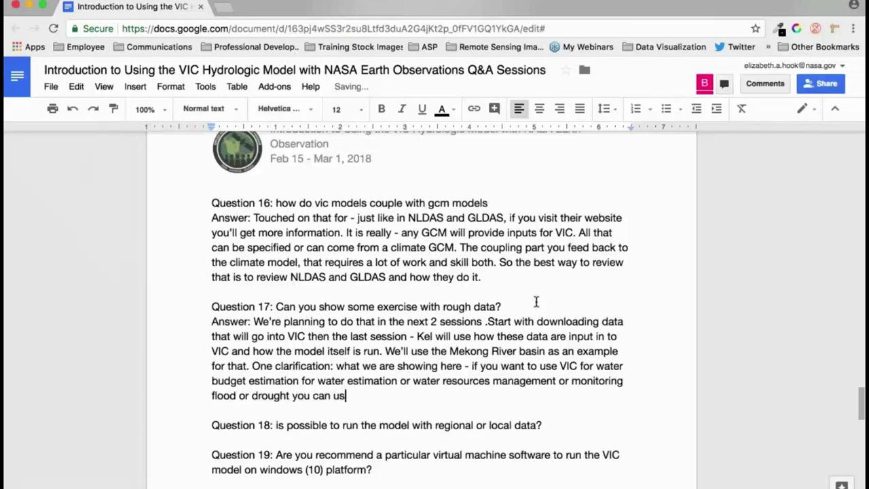
pyautogui.write('e it stand alo')
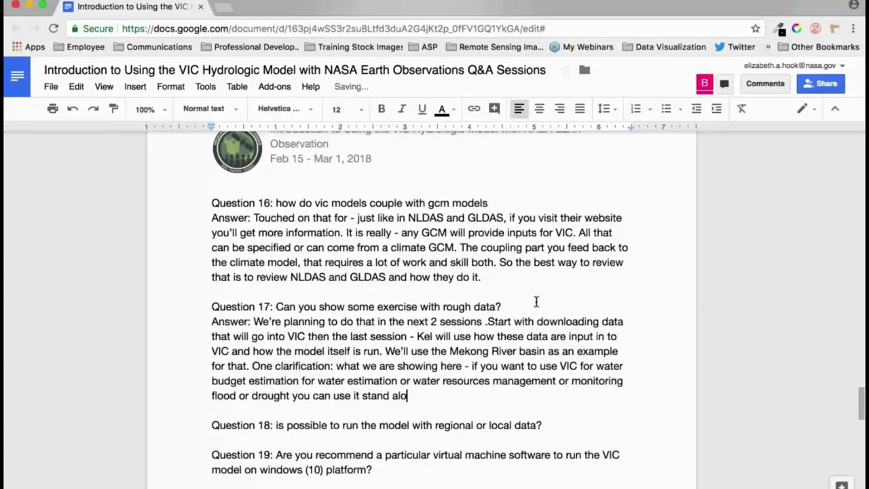
pyautogui.write('ne without ')
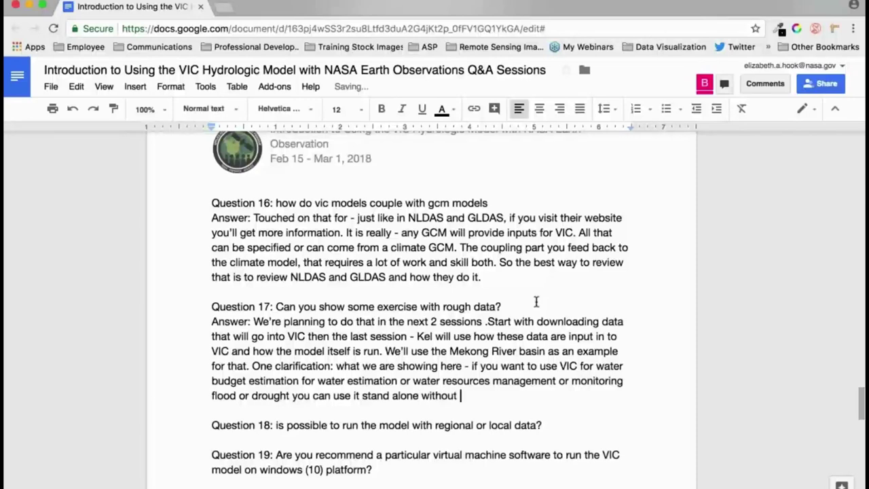
pyautogui.write('having to couple to any r')
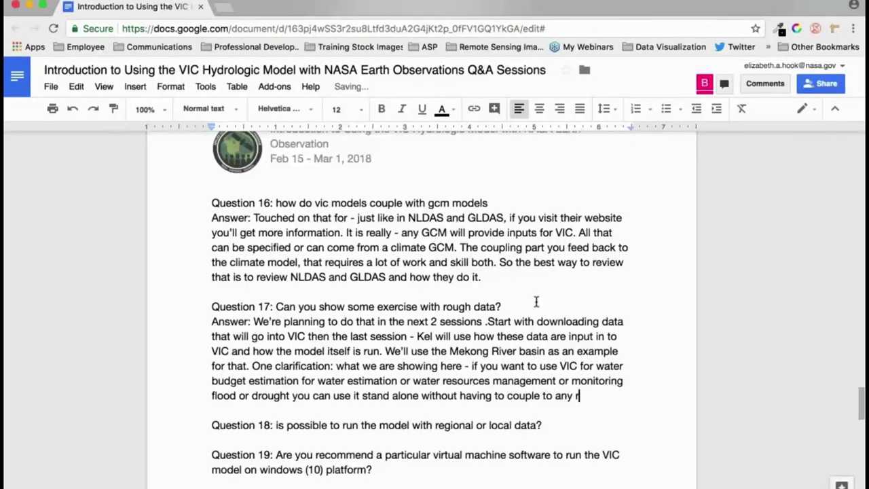
pyautogui.write('egional or climate ')
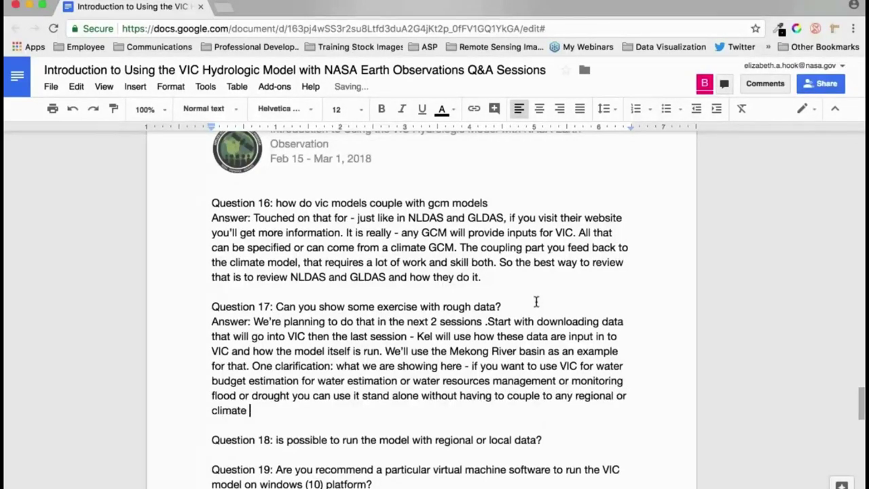
# Continue Answer 17 with "models. You can get forcing data from NASA Earth science system models and remote sensing satellites. That's the major".
pyautogui.write('models. You can get f')
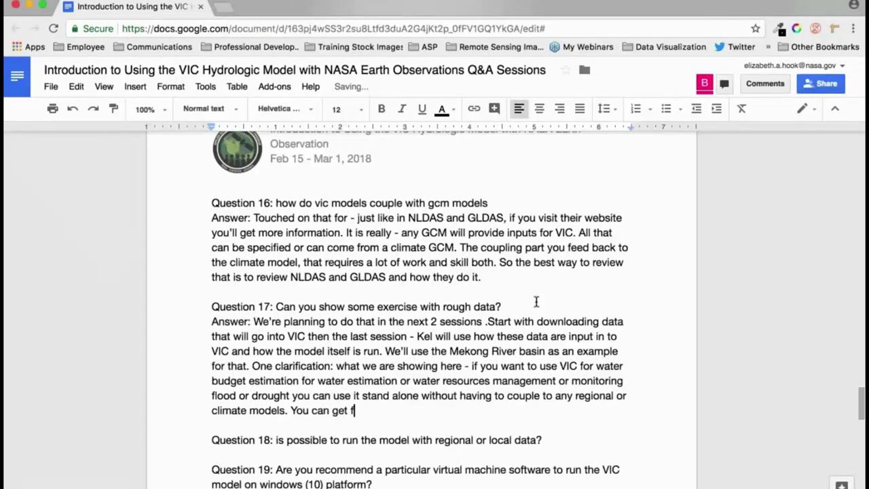
pyautogui.write('orcing data from NASA')
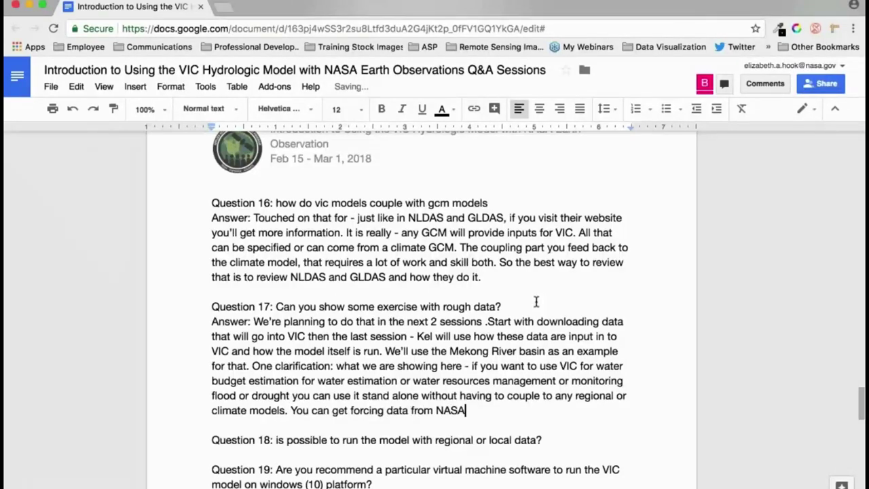
pyautogui.write(' Earth scie')
pyautogui.press('BackSpace')
pyautogui.write('Earth science ')
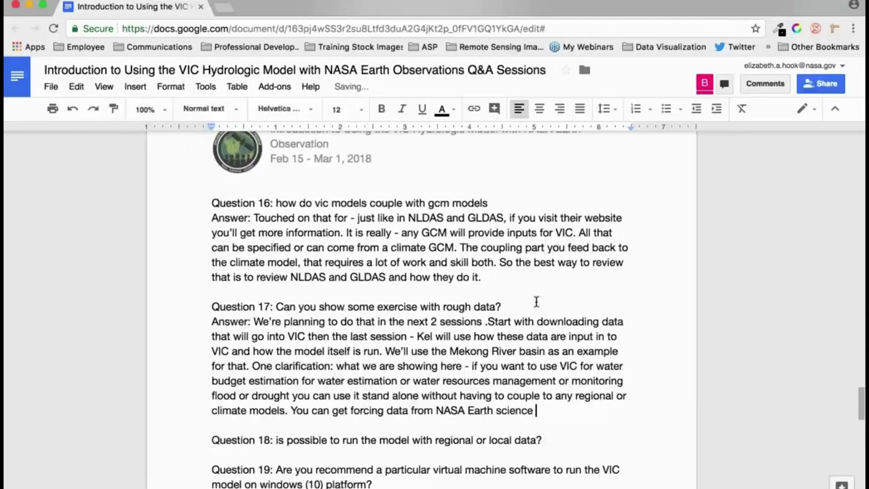
pyautogui.write('system models and remote sens')
pyautogui.write('i')
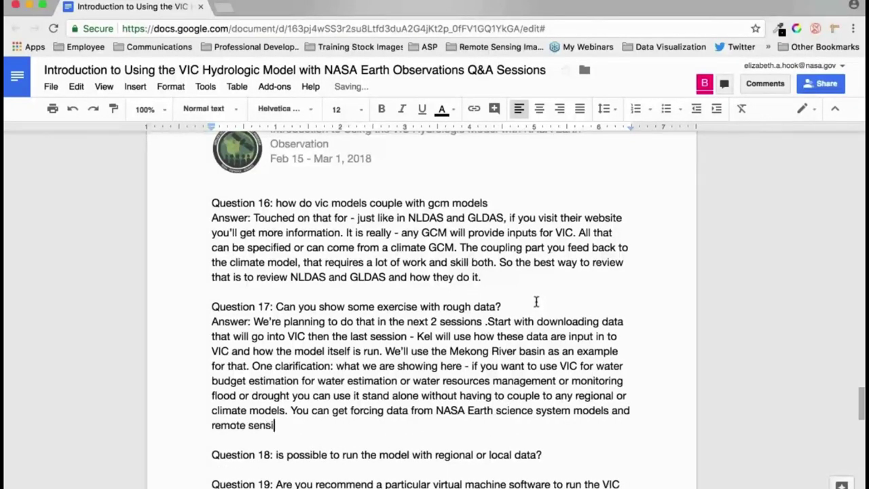
pyautogui.write("ng satellites. That's the majo")
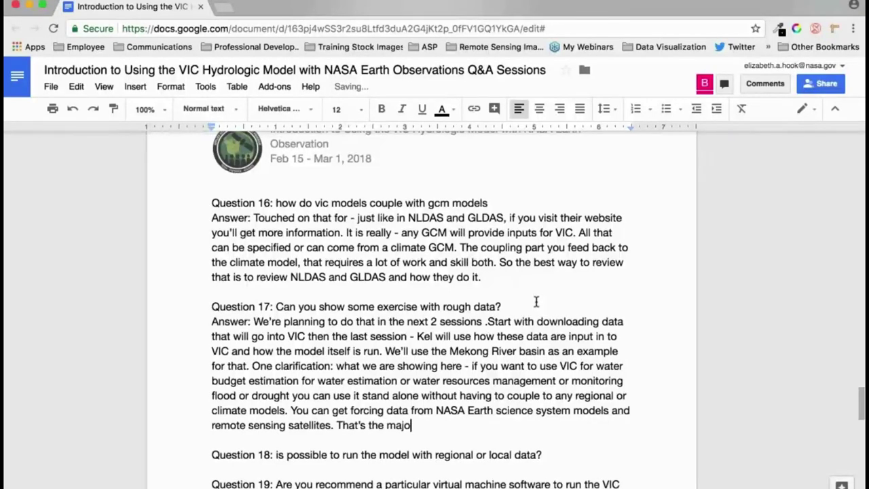
# Add to Answer 17 "part of this session - without coupling with any GCM or climate model, how can you".
pyautogui.write('r part of this session ')
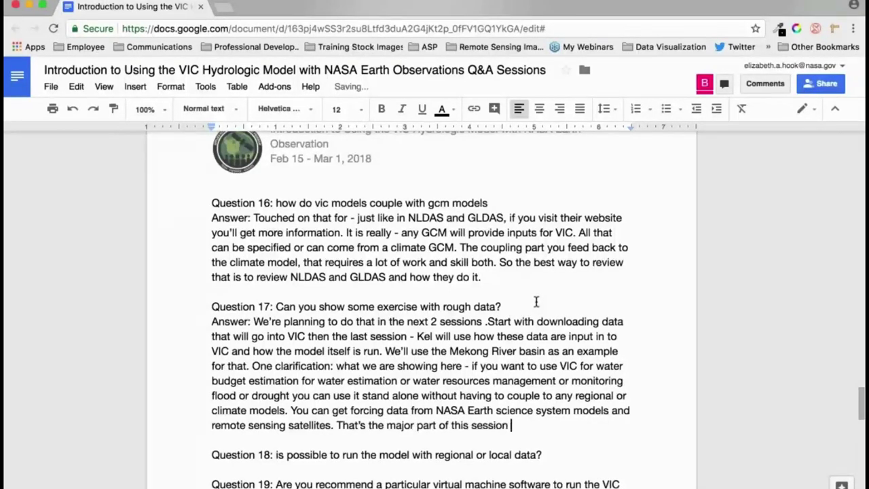
pyautogui.write('- without coupling wit')
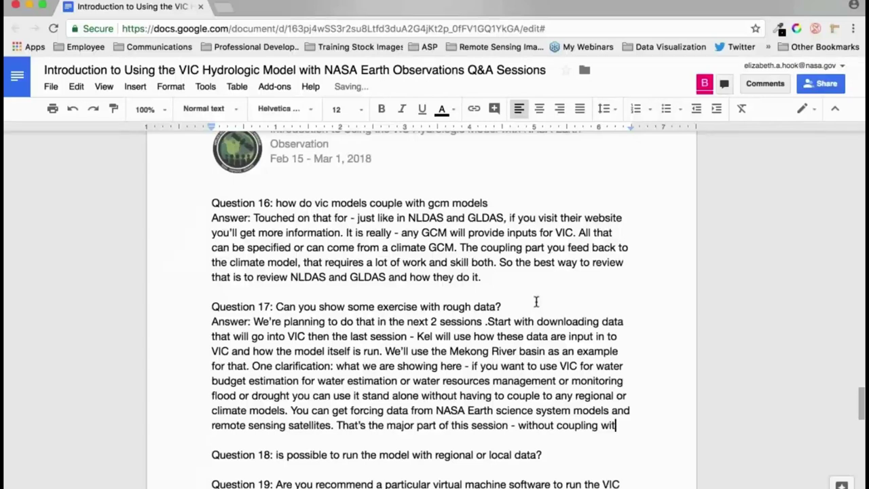
pyautogui.write('h any GCM or climat')
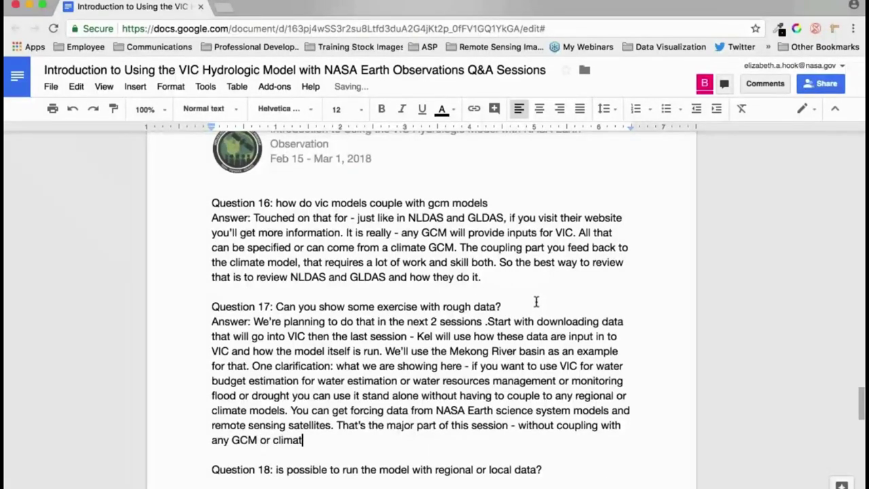
pyautogui.write('e model, how can you r')
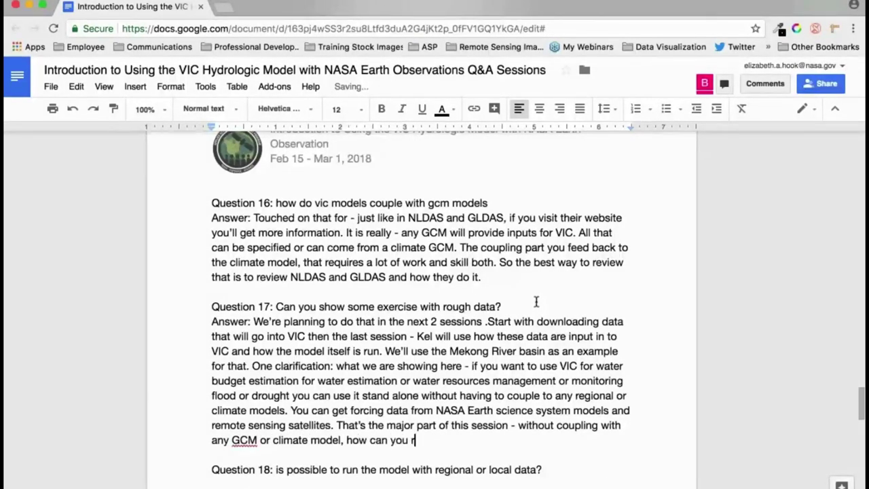
# Continue Answer 17 with "run VIC by itself getting forcing from satellites and models. Third way: you can quickly look at water budget".
pyautogui.write('un VIC by itself getting forcing from sat')
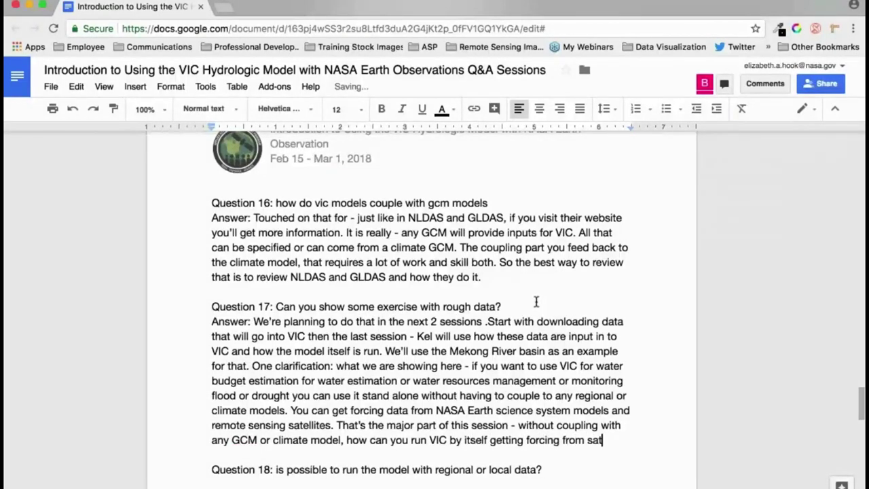
pyautogui.write('ellites and model')
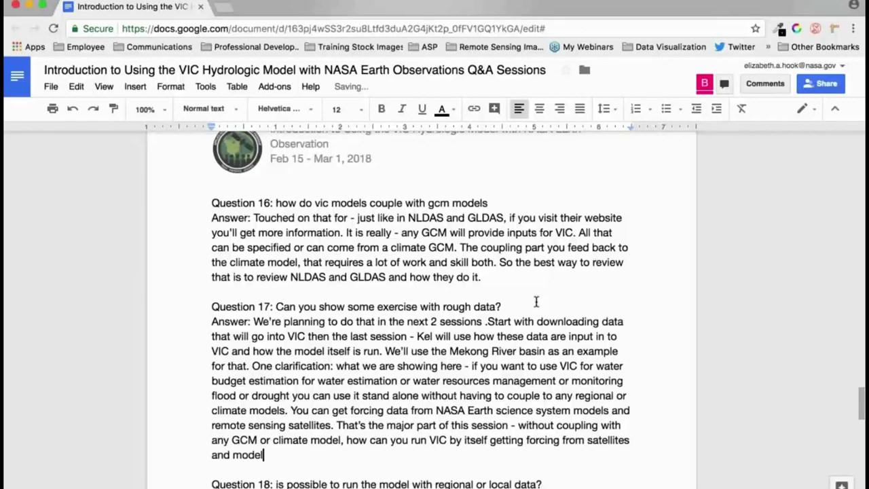
pyautogui.write('s. Third way: you can quick')
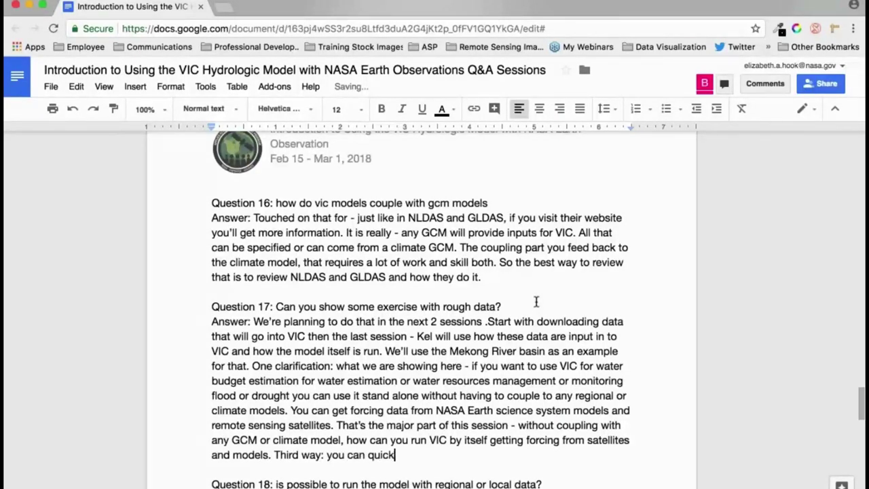
pyautogui.write('ly look at water bud')
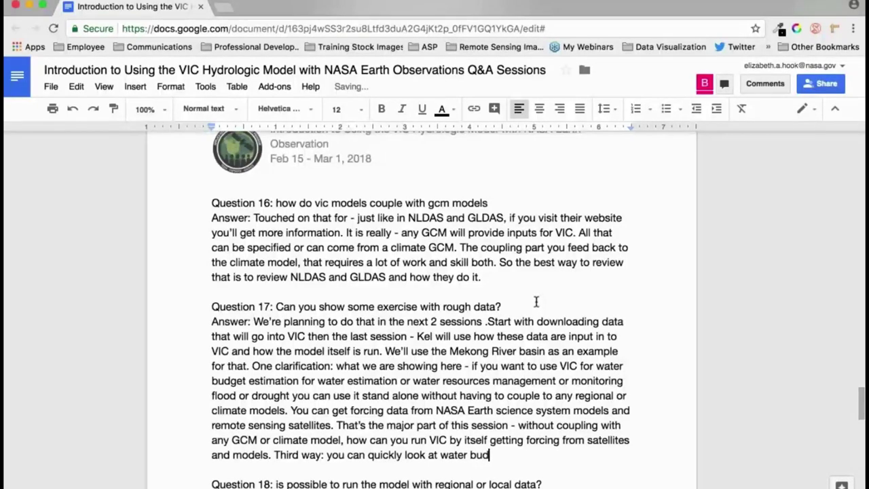
# Add to Answer 17 "components over your area of interest and look at the history of your region and look at".
pyautogui.write('get components fo')
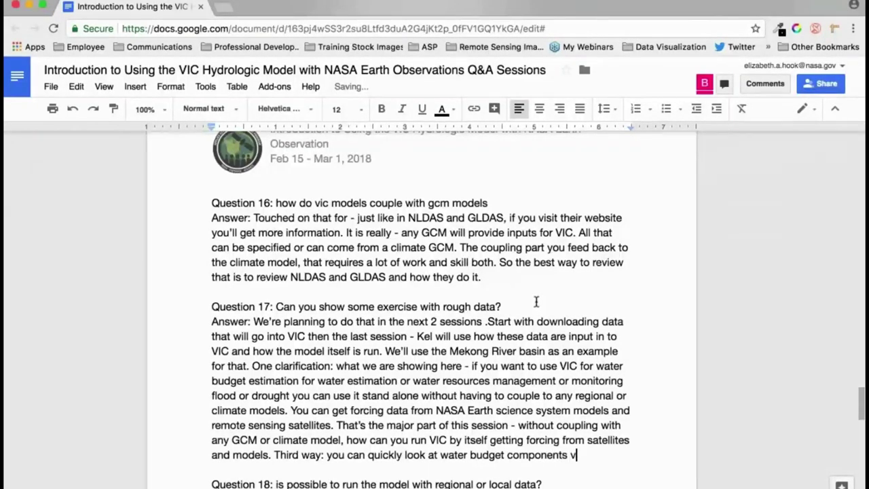
pyautogui.write('ver your area of in')
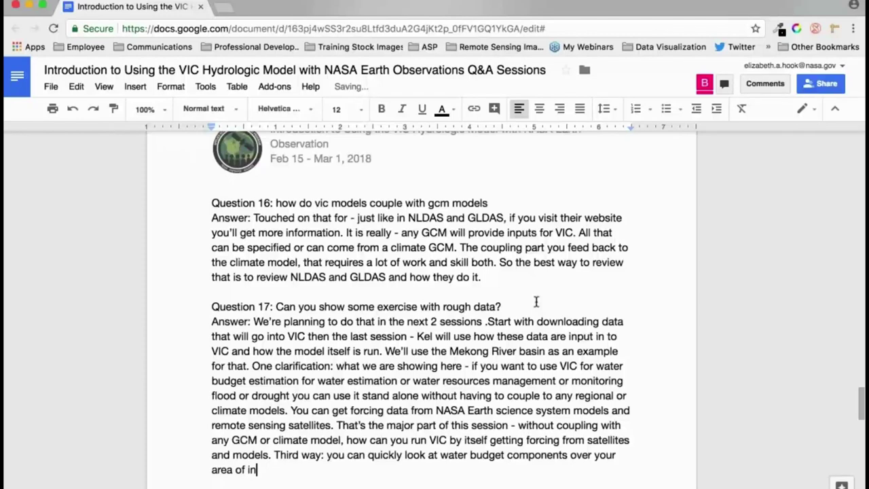
pyautogui.write('terest and look at t')
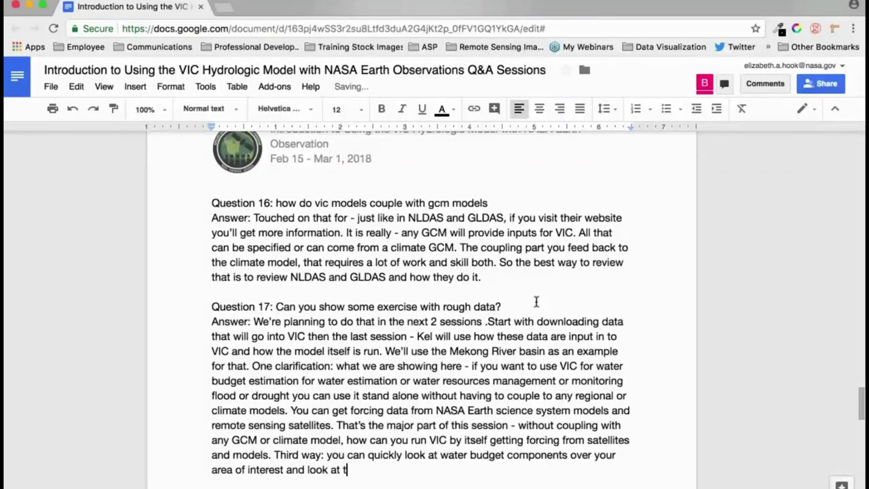
pyautogui.write('he history of your')
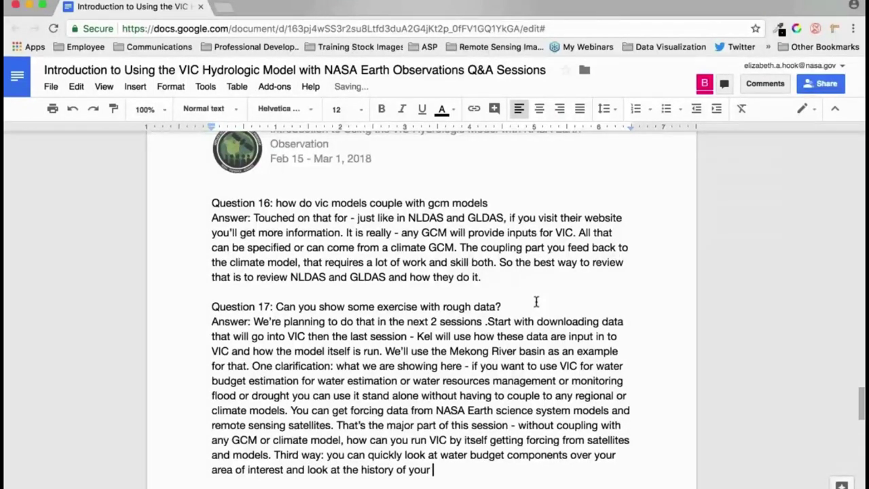
pyautogui.write(' region and look at fl')
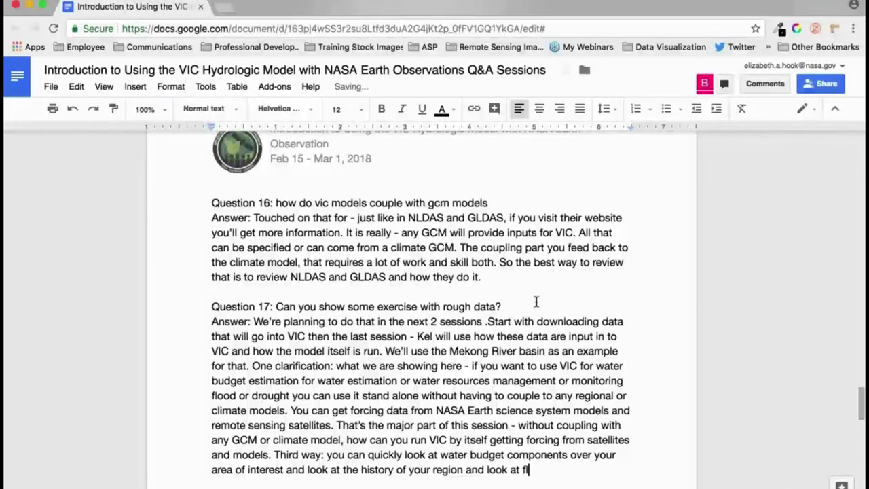
# Finish Answer 17 with "flux coming out of VIC see if it's flooding or drought conditions or excess or deficit of water.".
pyautogui.write('ux coming out of ')
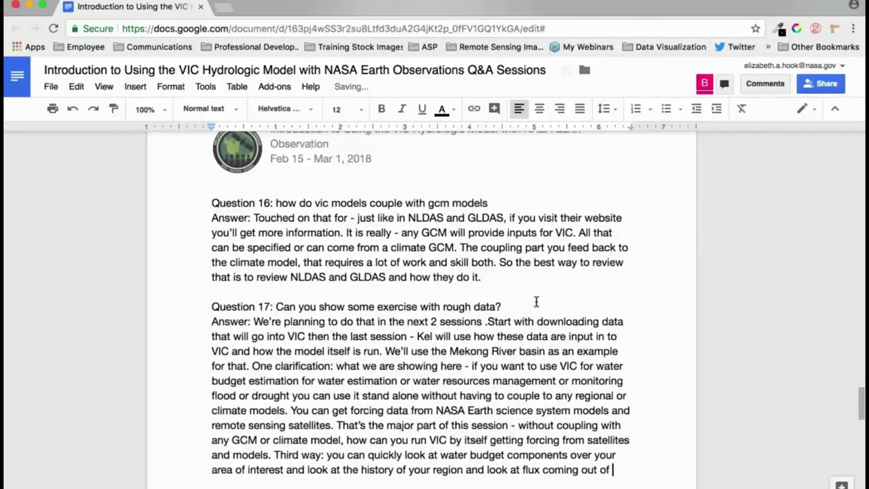
pyautogui.write("VIC see if it's flo")
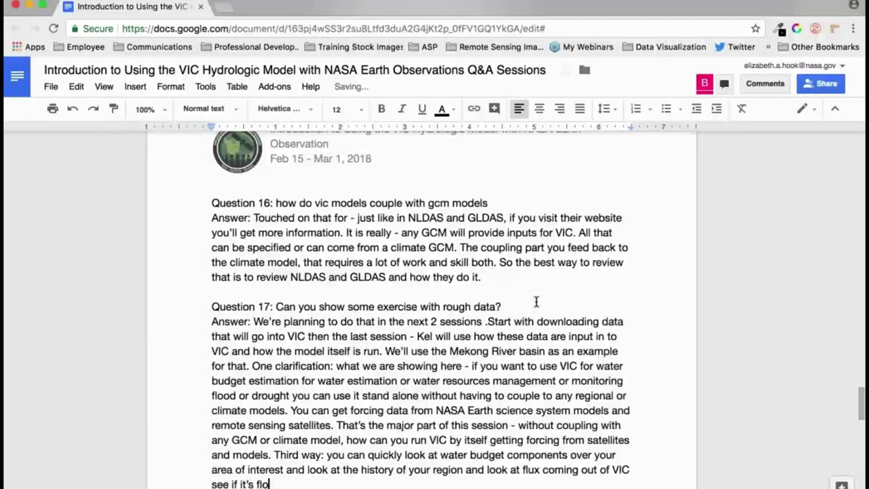
pyautogui.write('oding or drought c')
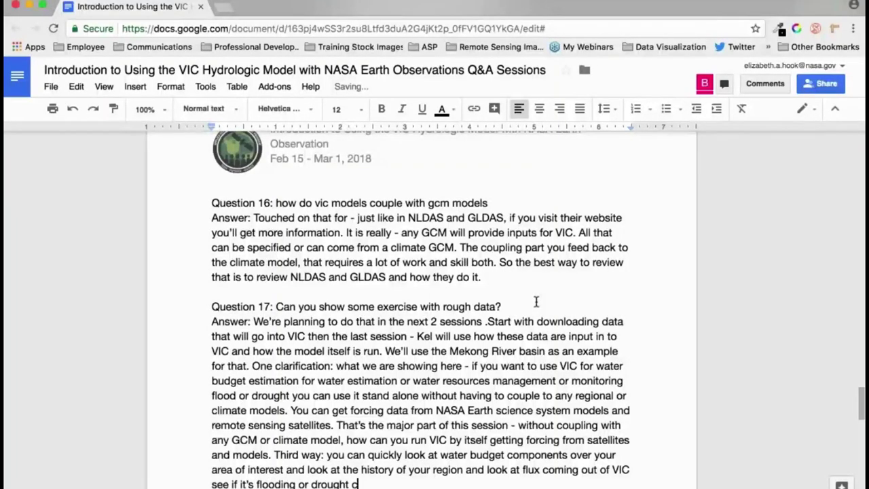
pyautogui.write('onditions or exc')
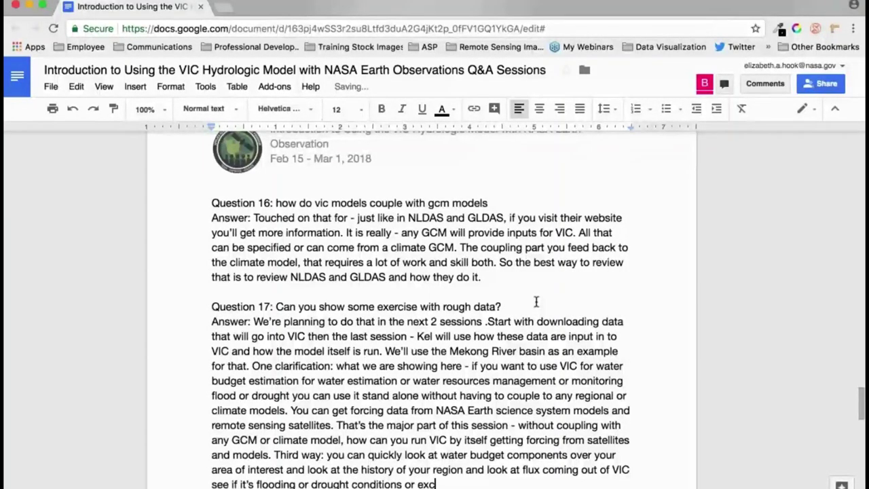
pyautogui.write('ess or deficit of ')
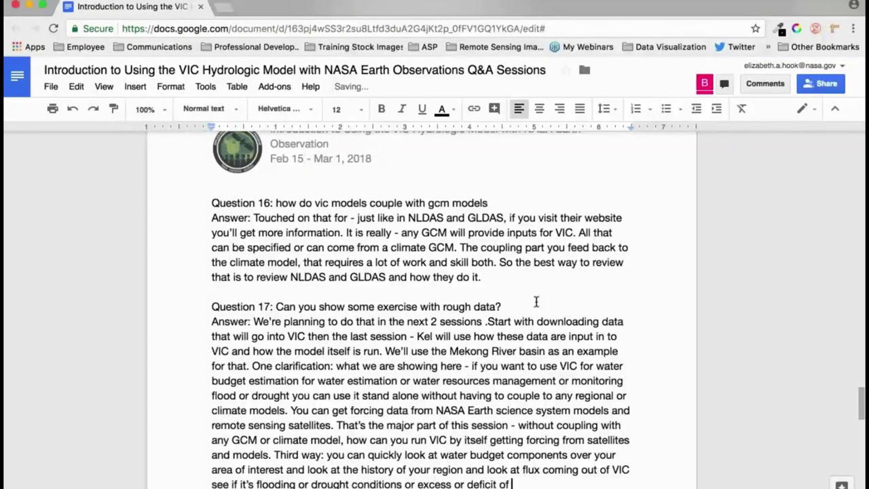
pyautogui.write('water.')
# Start an answer line below Question 18 reading "Answer: Most definitely yes. You can".
pyautogui.scroll(-3, 318, 319)
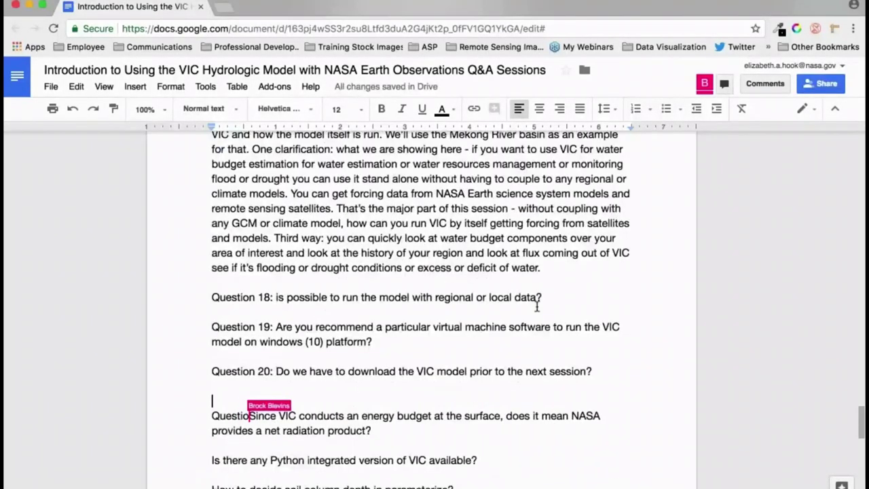
pyautogui.click(546, 295)
pyautogui.press('Return')
pyautogui.write('Answer:')
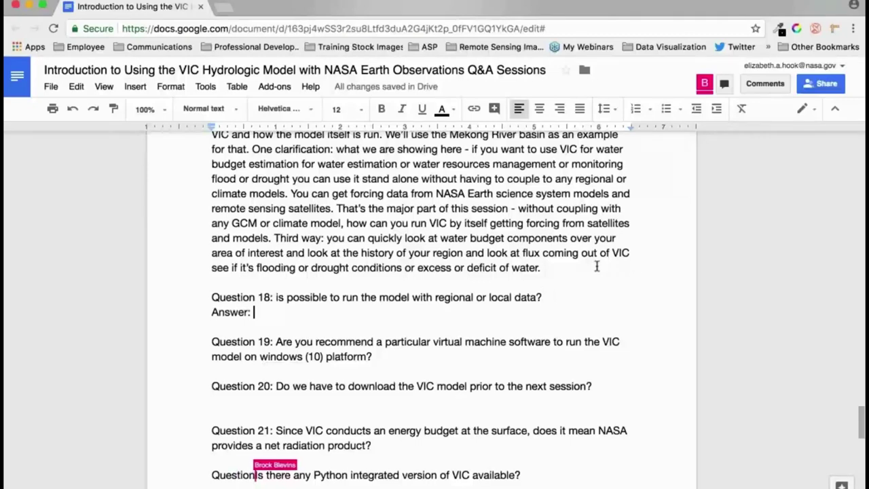
pyautogui.scroll(-3, 597, 266)
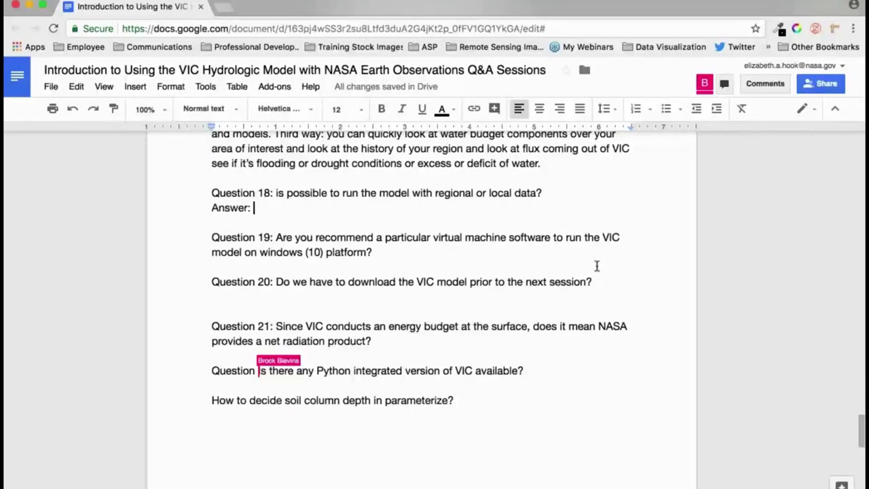
pyautogui.write('Most definitely yes. ')
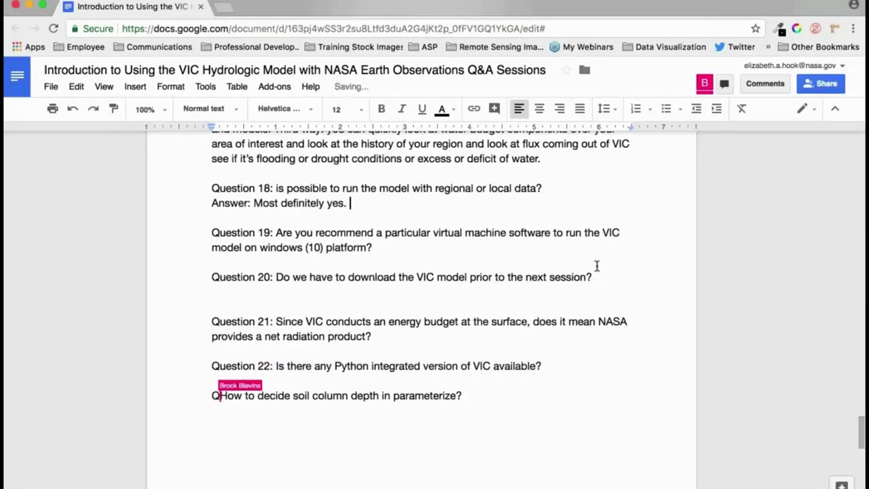
pyautogui.write('You can ')
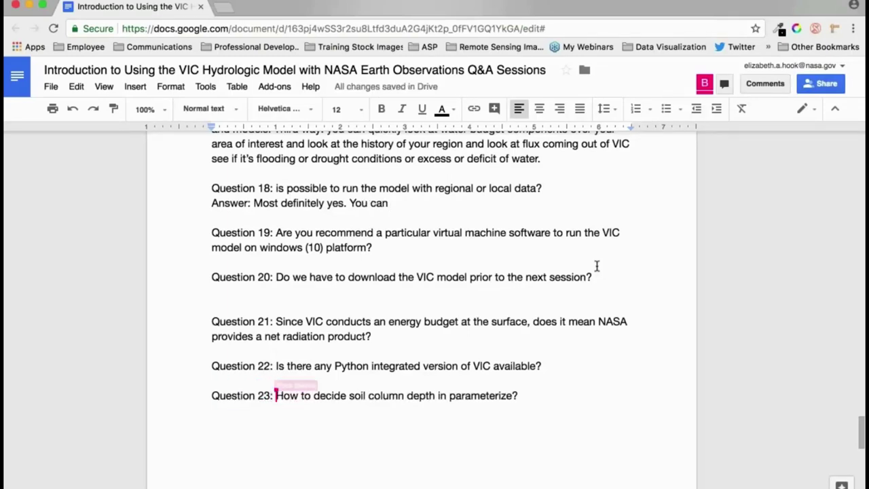
# Continue Answer 18 with "pre-process your data like precipitation data or what have you and use that as".
pyautogui.write('p')
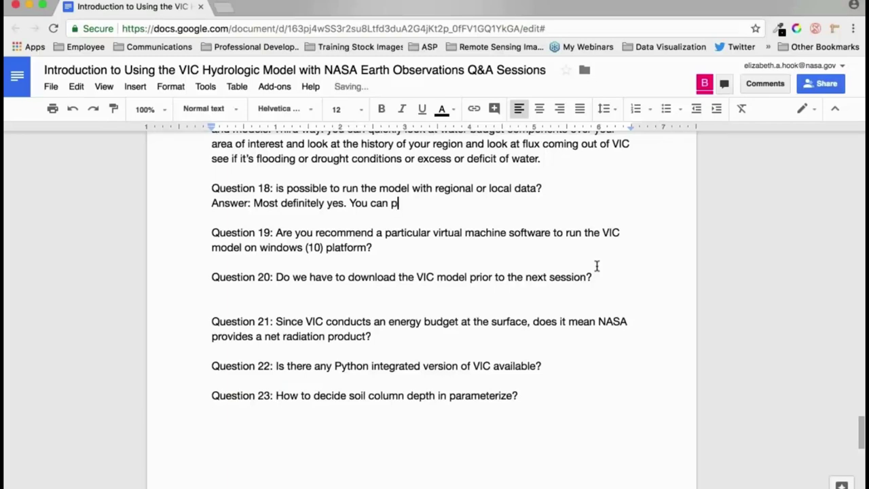
pyautogui.write('re-process your data')
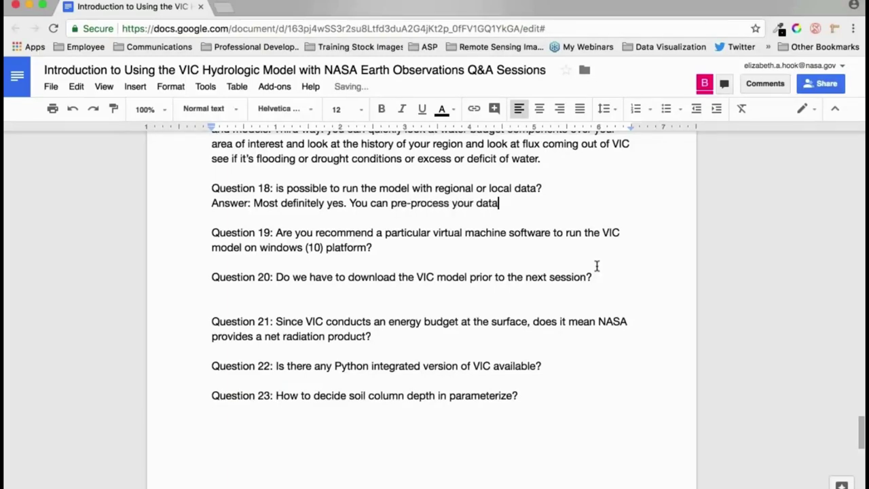
pyautogui.write(' like precipitation dat')
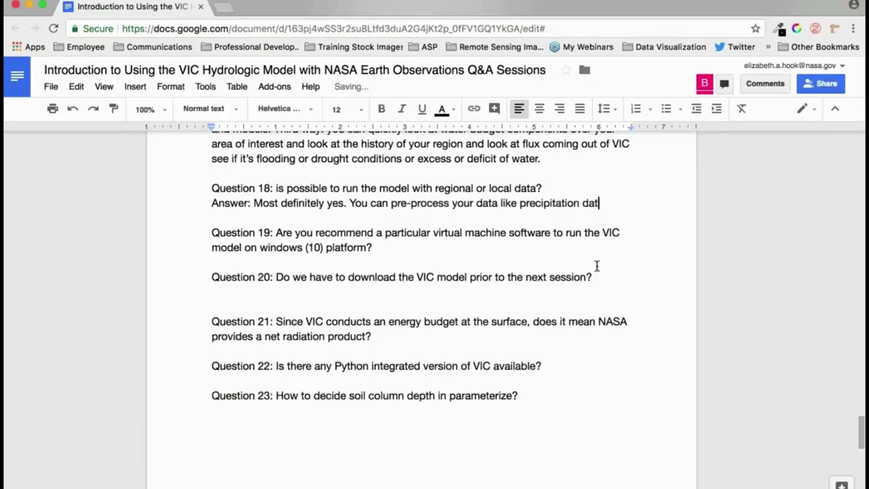
pyautogui.write('a or what have yo')
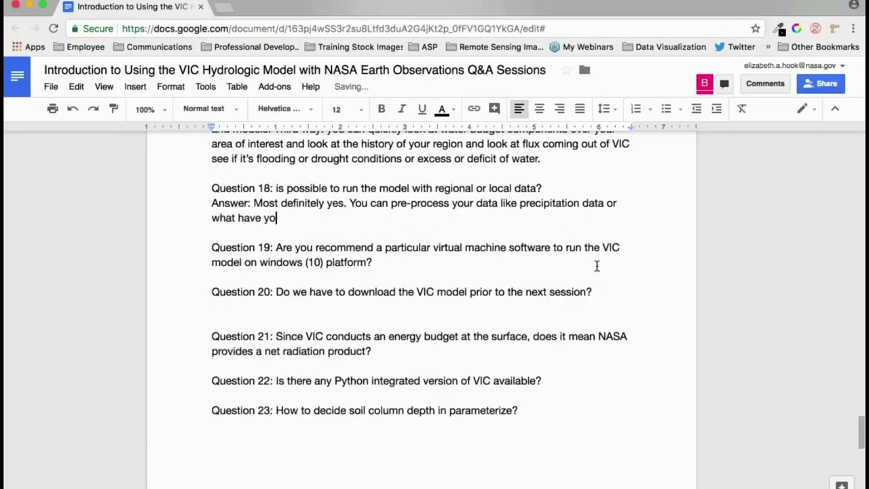
pyautogui.write('u and use that as a hard tim')
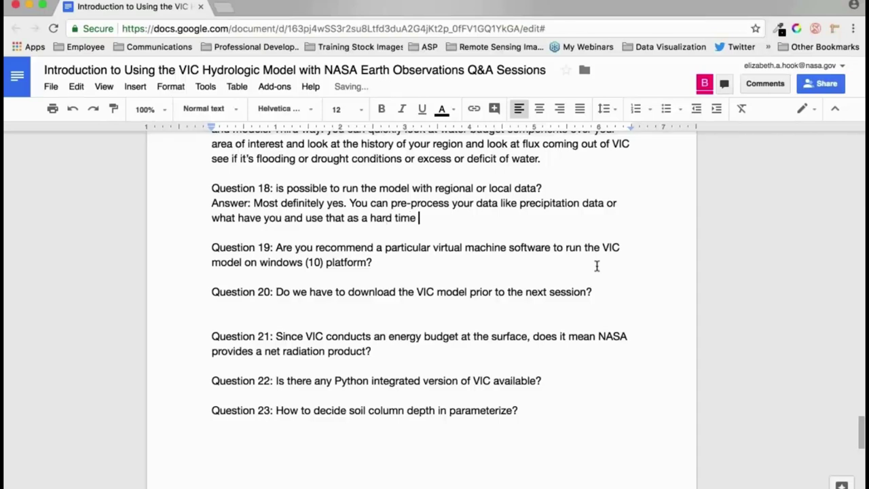
pyautogui.write('e')
pyautogui.hotkey('alt', 'shift', 'Left')
pyautogui.hotkey('alt', 'shift', 'Left')
pyautogui.hotkey('alt', 'shift', 'Left')
pyautogui.press('BackSpace')
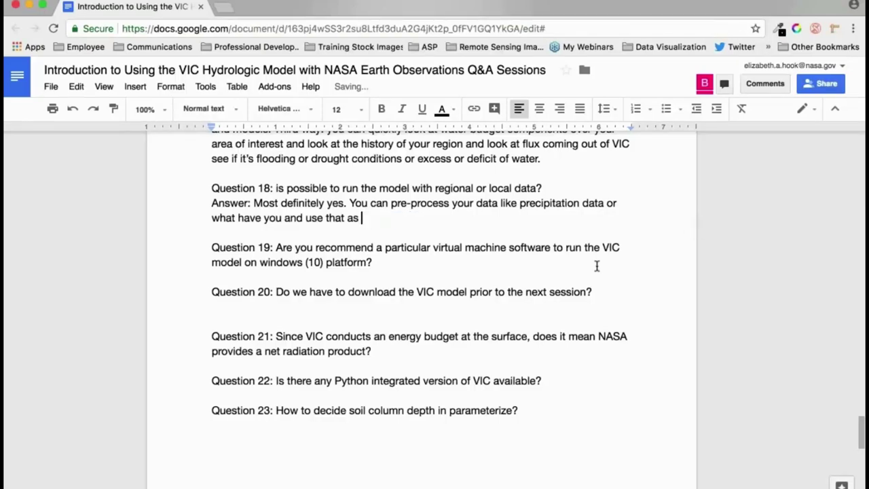
# Remove the trailing words after "use that" in Answer 18 and end the sentence there with a period.
pyautogui.write('a way t')
pyautogui.hotkey('alt', 'shift', 'Left')
pyautogui.hotkey('alt', 'shift', 'Left')
pyautogui.hotkey('alt', 'shift', 'Left')
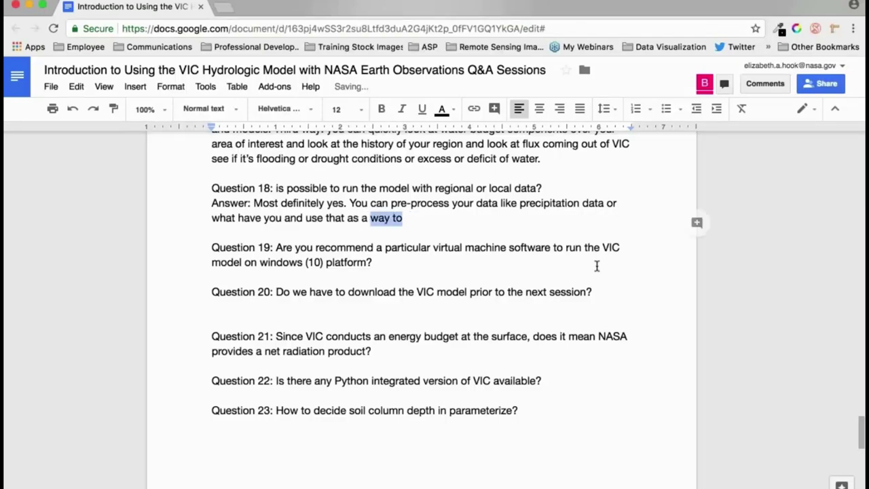
pyautogui.press('BackSpace')
pyautogui.hotkey('alt', 'BackSpace')
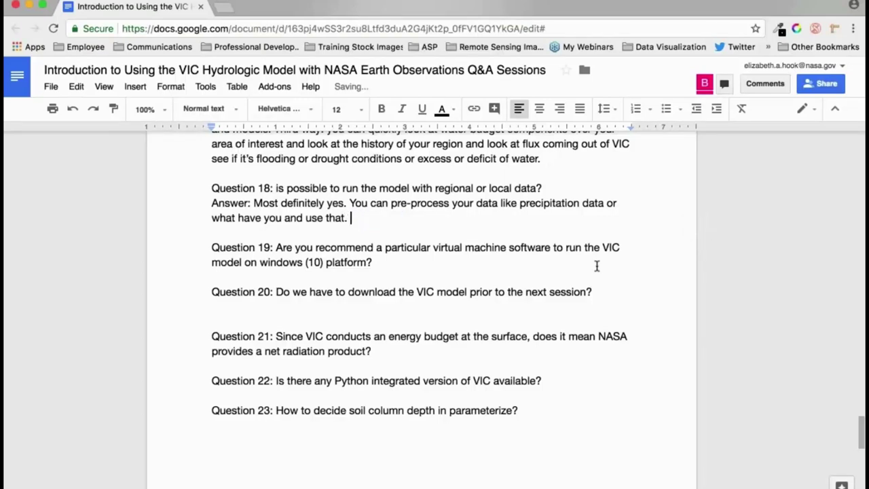
# Add to Answer 18 "We're showing you how to use NASA data as input intot the model. In particularly for data sparse regions.".
pyautogui.write("We're showing you how to")
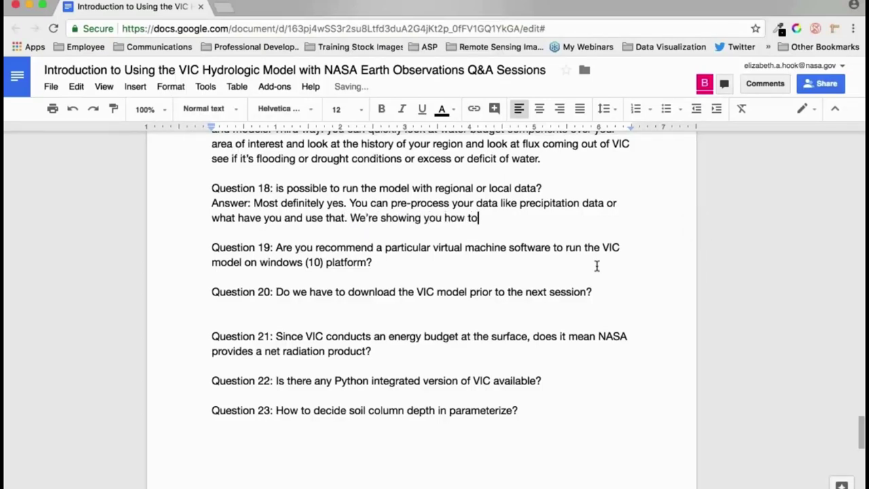
pyautogui.write(' use NASA data as in')
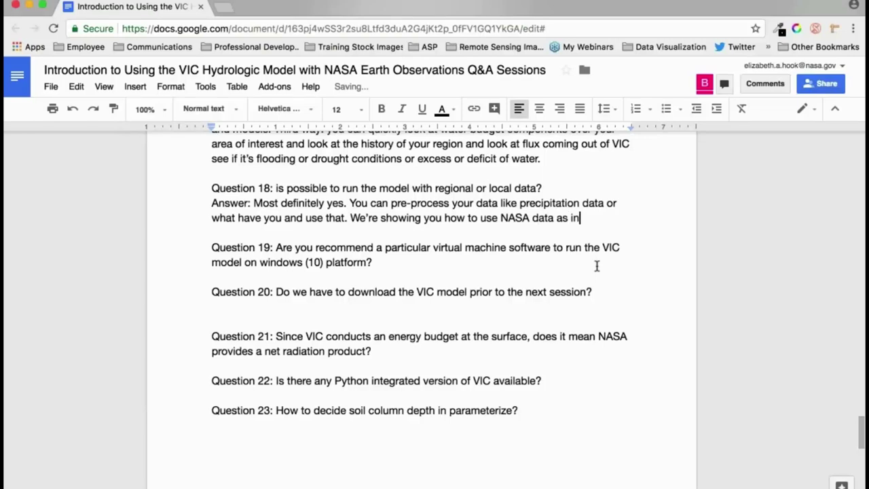
pyautogui.write('put int')
pyautogui.write('e m')
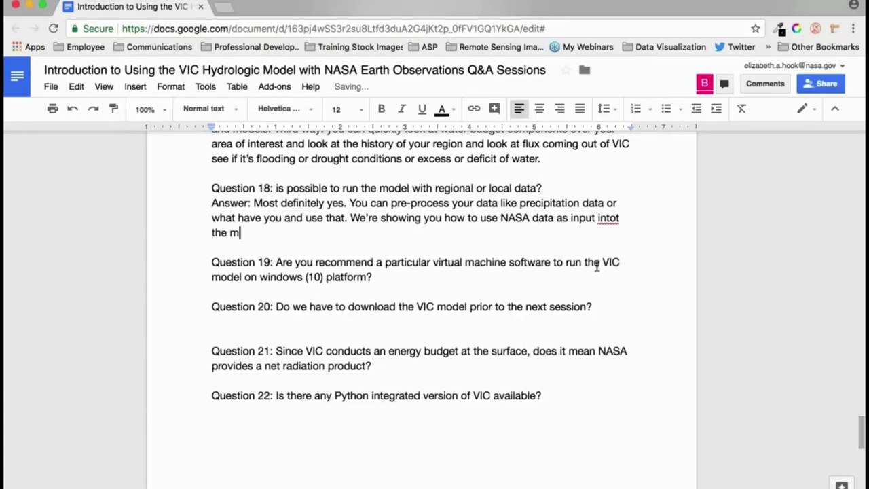
pyautogui.write('odel. In particular')
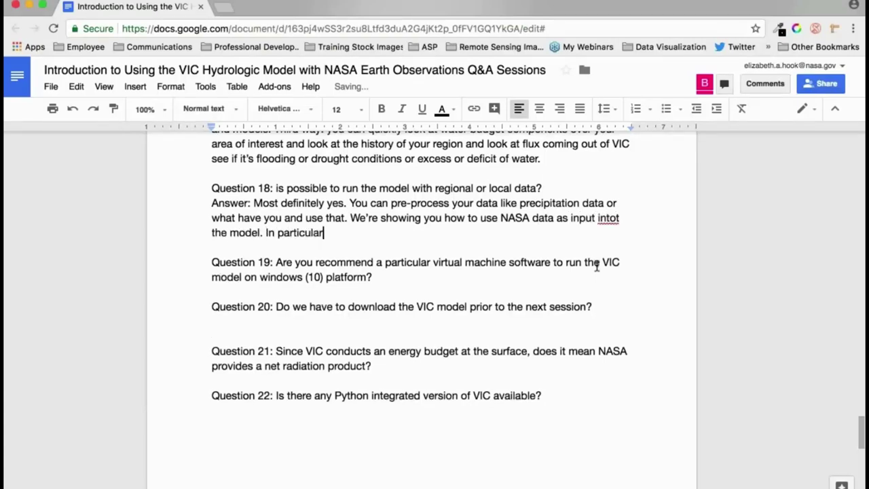
pyautogui.write('ly for data sparse')
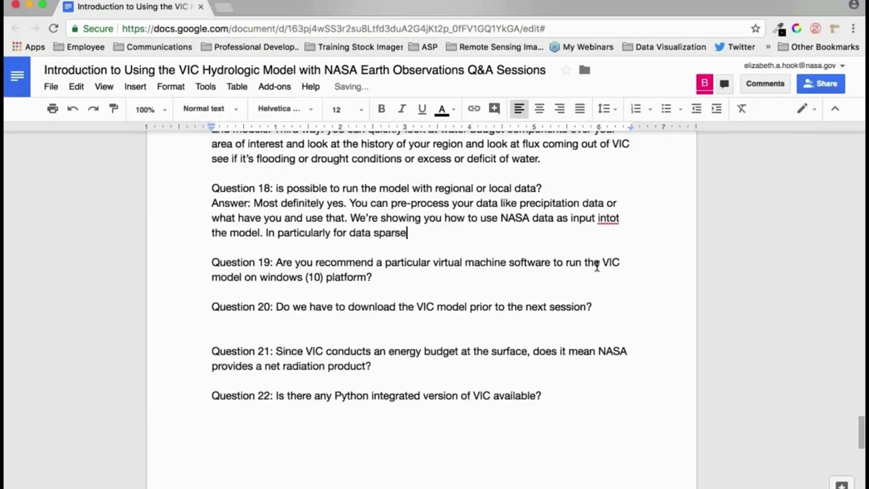
pyautogui.write(' regions. Par')
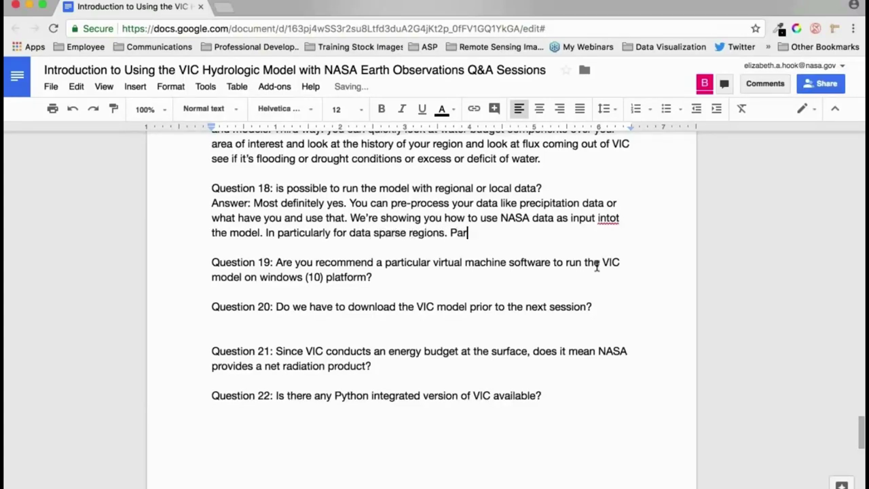
# Continue Answer 18 with "Part of SERVIR is working in developing regions and we focus on producing data where there is no data".
pyautogui.write('t of SERVIR is working')
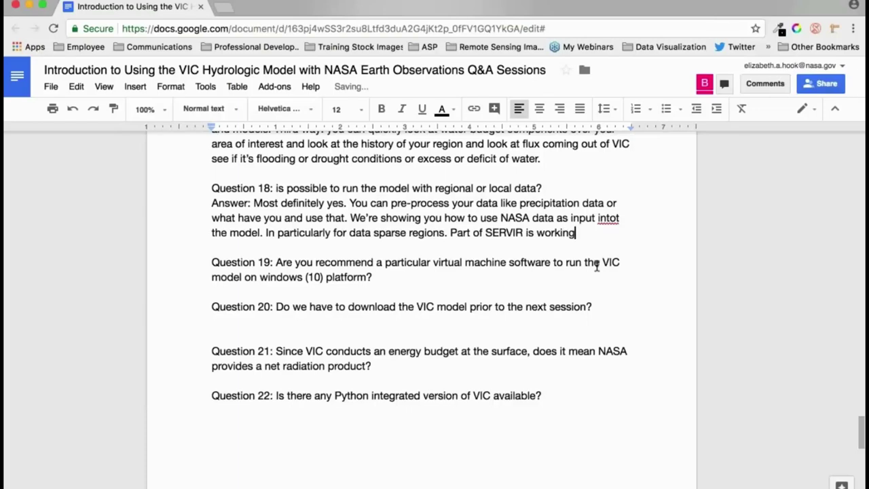
pyautogui.write(' in developing regions and we focus on ')
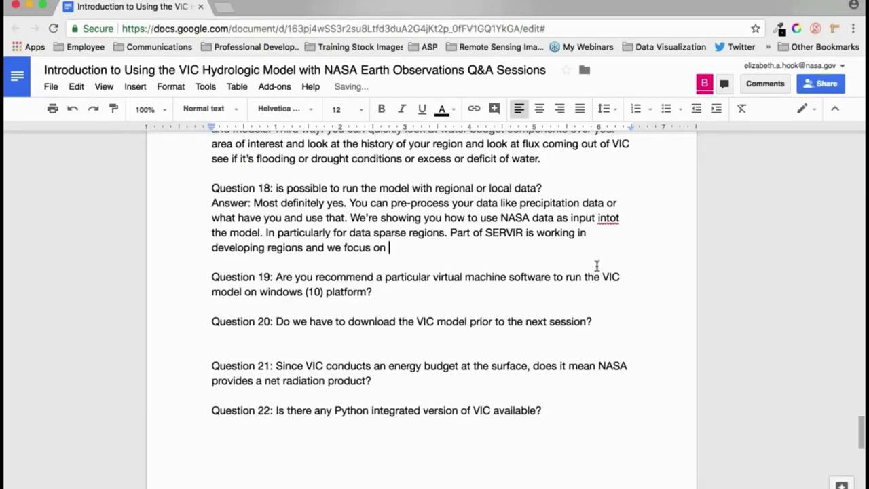
pyautogui.write('producting data where')
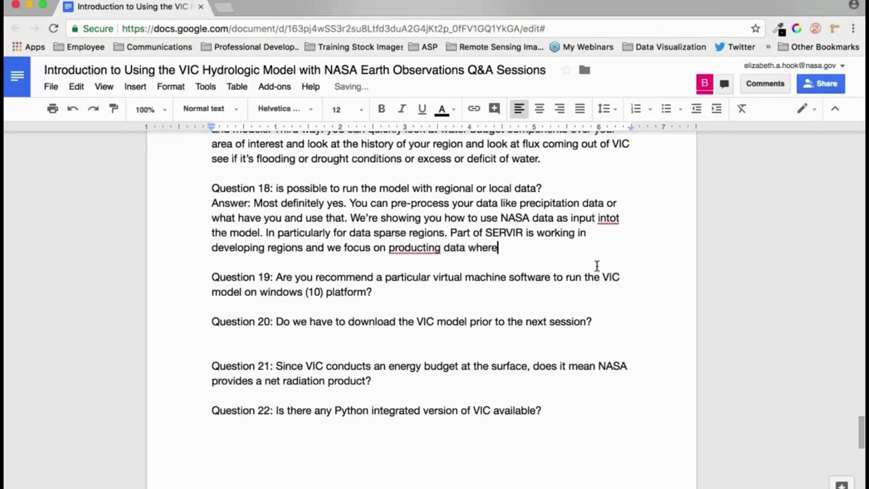
pyautogui.write(' there is no data')
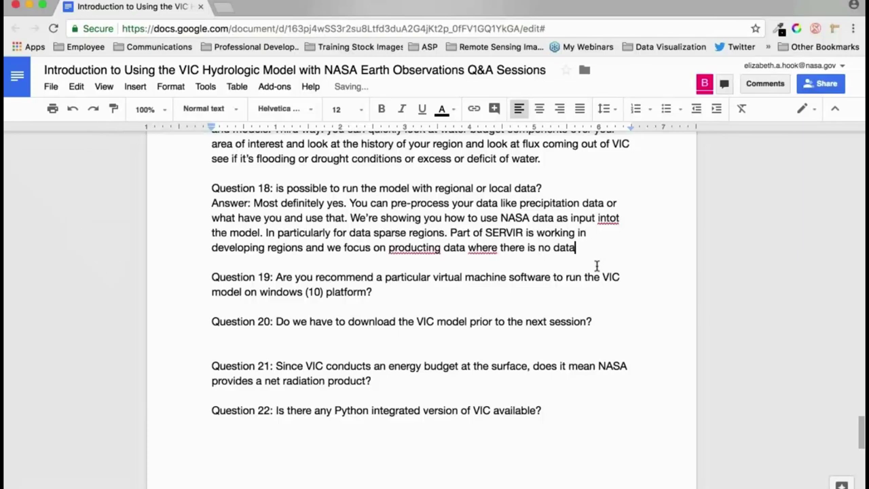
# Finish Answer 18 with "That's part of why we're using NASA satellite data inputs into the VIC model.".
pyautogui.write(". That's part of why")
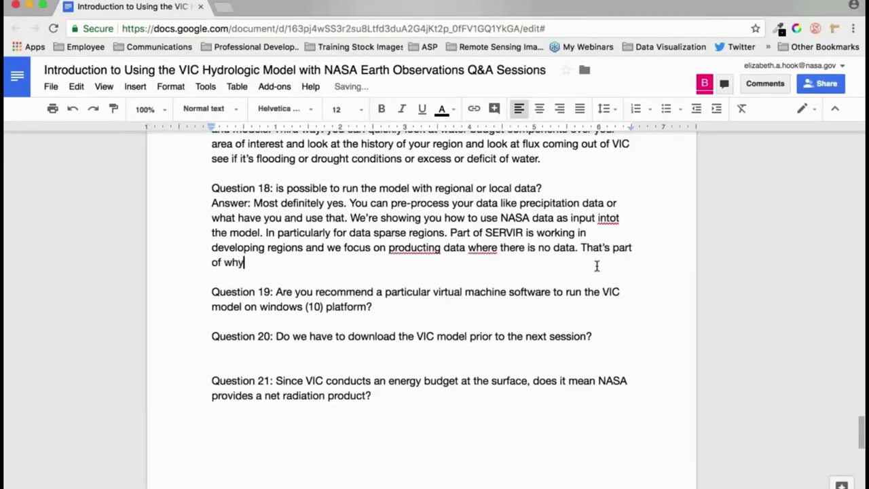
pyautogui.write(" we're using NASA ")
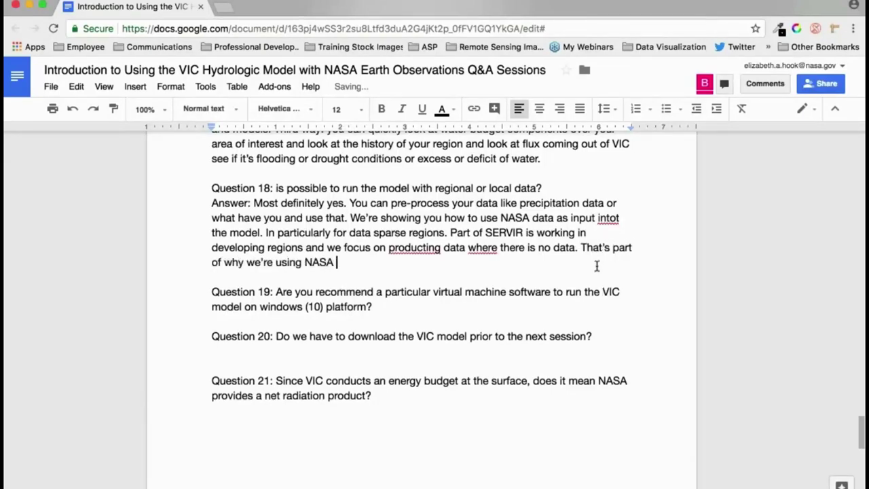
pyautogui.write('satellite data inputs i')
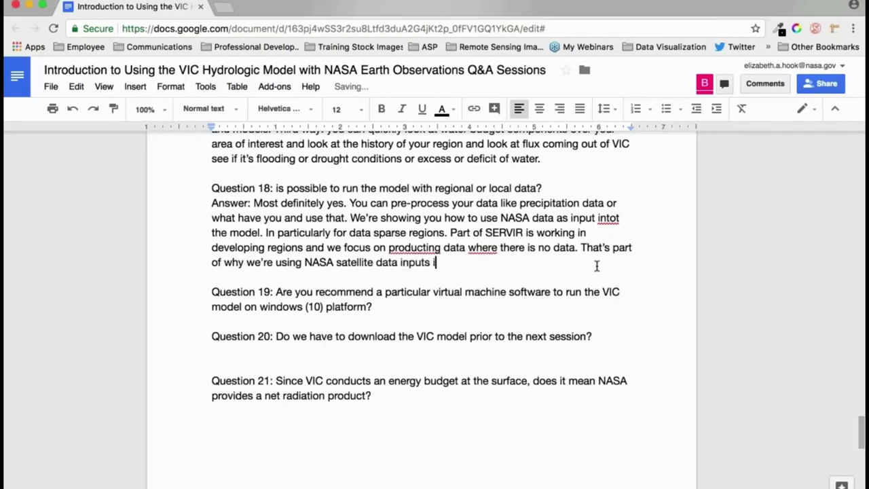
pyautogui.write('nto the VIC model.')
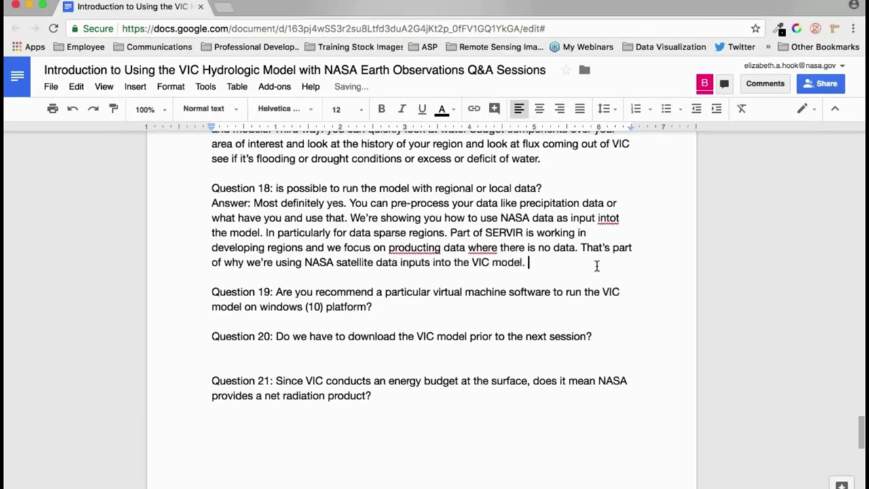
# Start an answer line below Question 19 reading "Answer: Personal favorite because it's free and open source is Virtual Box".
pyautogui.press('Down')
pyautogui.press('Down')
pyautogui.press('Down')
pyautogui.press('Return')
pyautogui.write('Answer:')
pyautogui.scroll(-2, 143, 287)
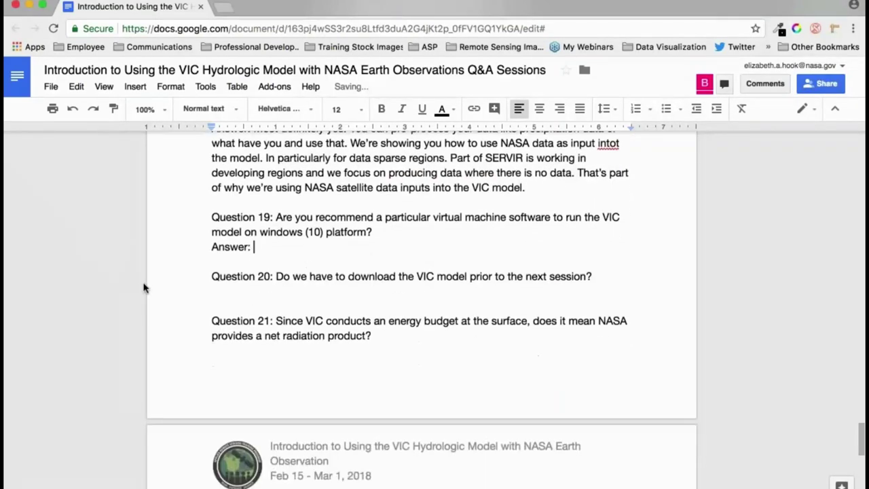
pyautogui.scroll(-1, 142, 287)
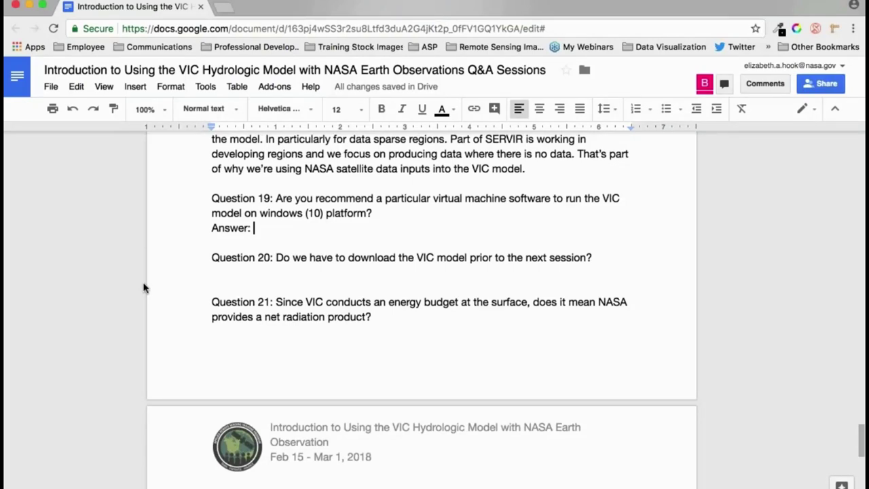
pyautogui.write('P')
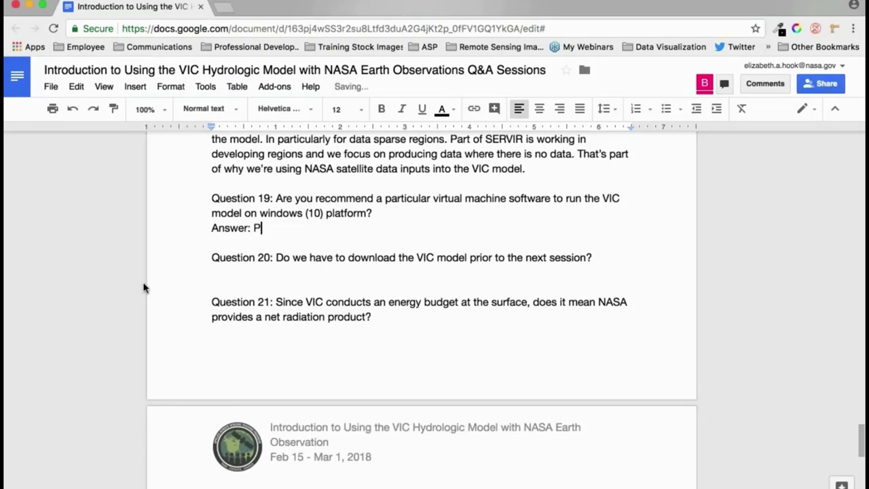
pyautogui.write('ersonal favorite bec')
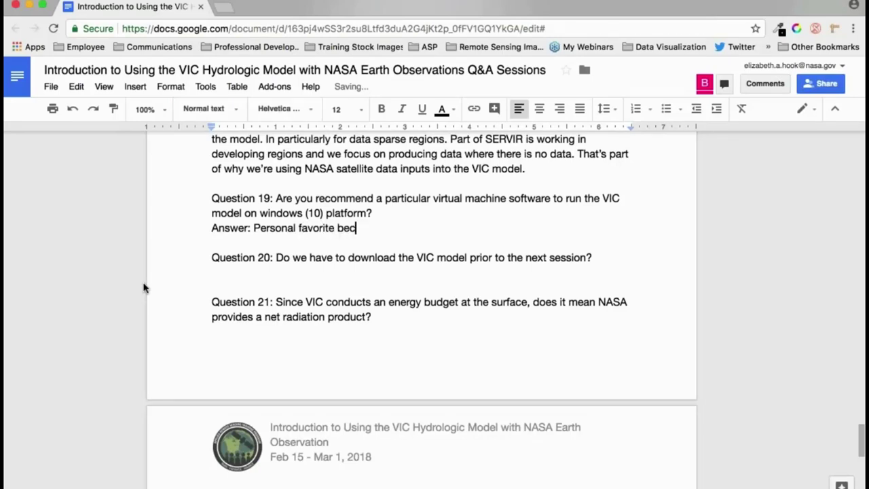
pyautogui.write("ause it's free and op")
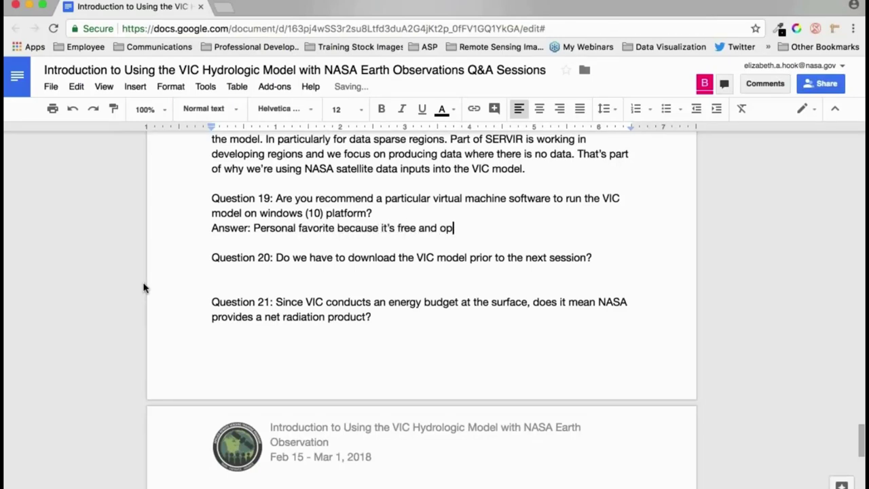
pyautogui.write('en source is Virtual Box ')
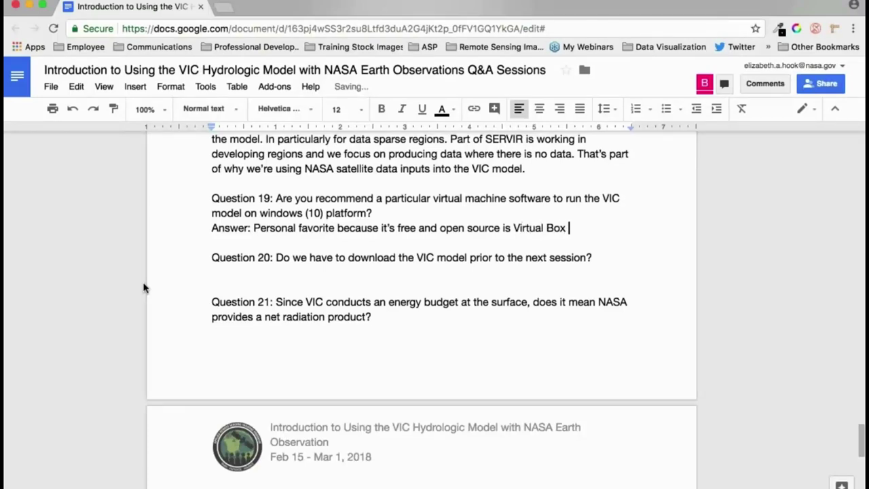
# Continue Answer 19 with "- they have some nice - it's a fairly easy interface and".
pyautogui.write('- they have')
pyautogui.press('BackSpace')
pyautogui.press('BackSpace')
pyautogui.press('BackSpace')
pyautogui.write('ve some ')
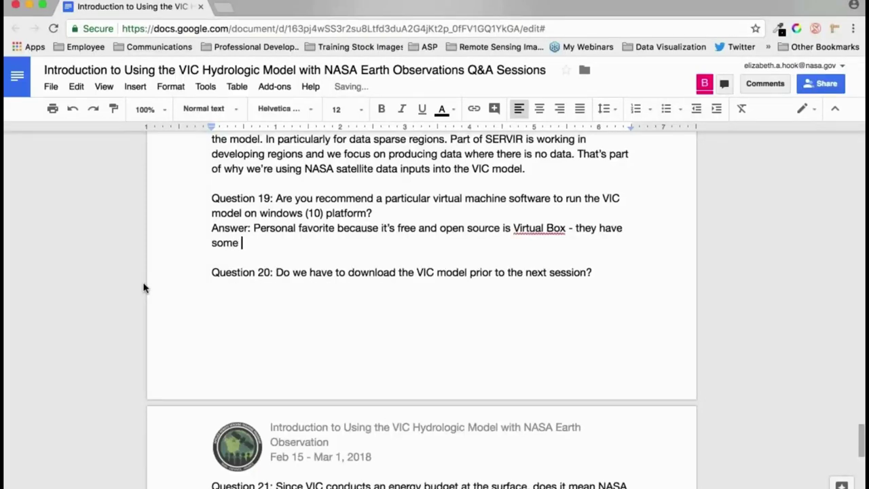
pyautogui.write("nice - it's a fairly ")
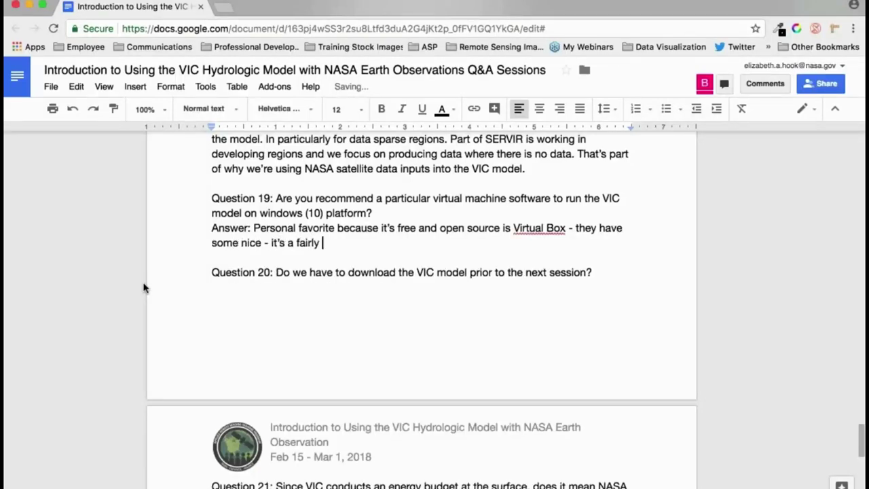
pyautogui.write('easy interface and it')
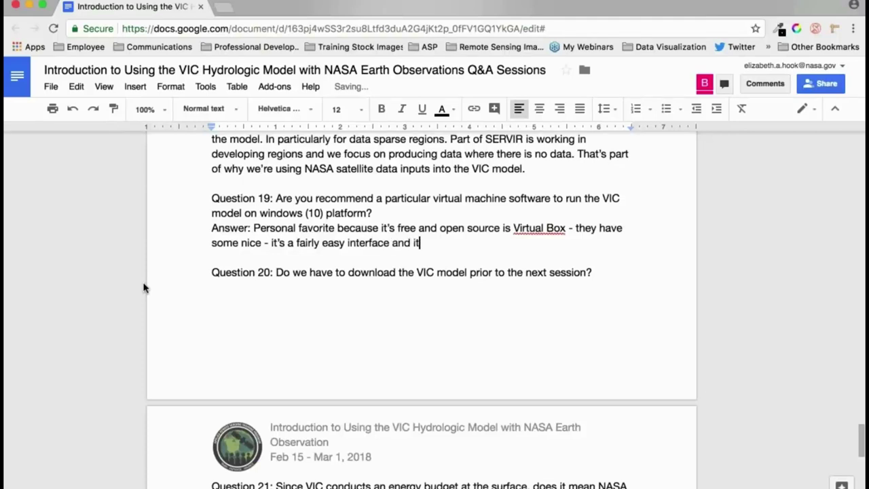
# Finish Answer 19 with "there's online resources and everything." after "easy interface and".
pyautogui.write("'s")
pyautogui.press('BackSpace')
pyautogui.press('BackSpace')
pyautogui.press('BackSpace')
pyautogui.press('BackSpace')
pyautogui.write("there's online resources ")
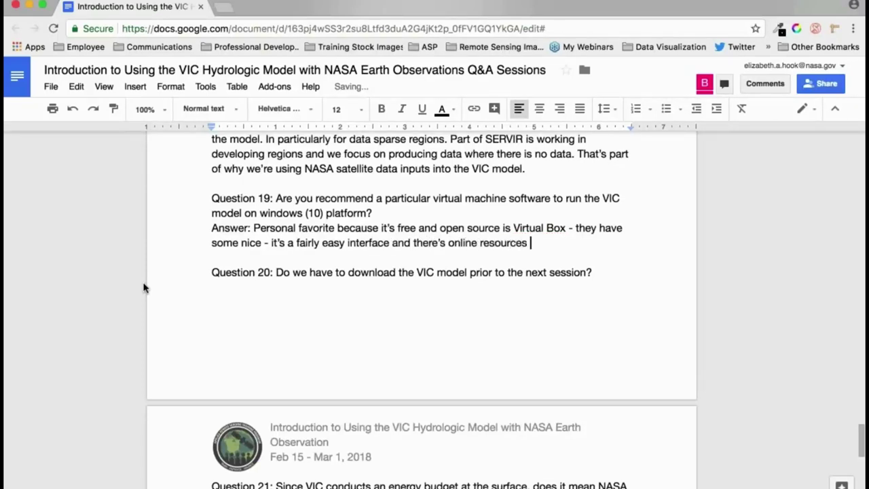
pyautogui.write('and everything.')
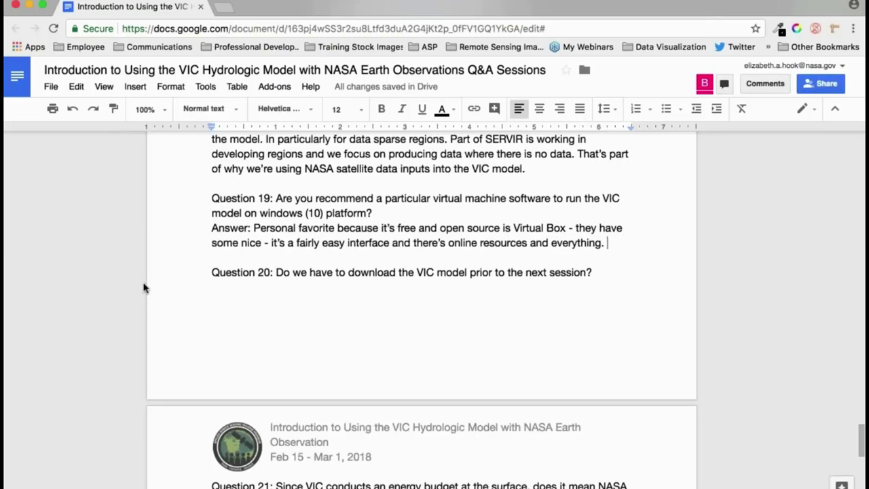
# Start an answer line below Question 20 reading "Answer: you don't have to - we're just demoing. This is an introductory webinar".
pyautogui.press('Down')
pyautogui.press('Down')
pyautogui.press('Return')
pyautogui.write("Answer: you don't have to")
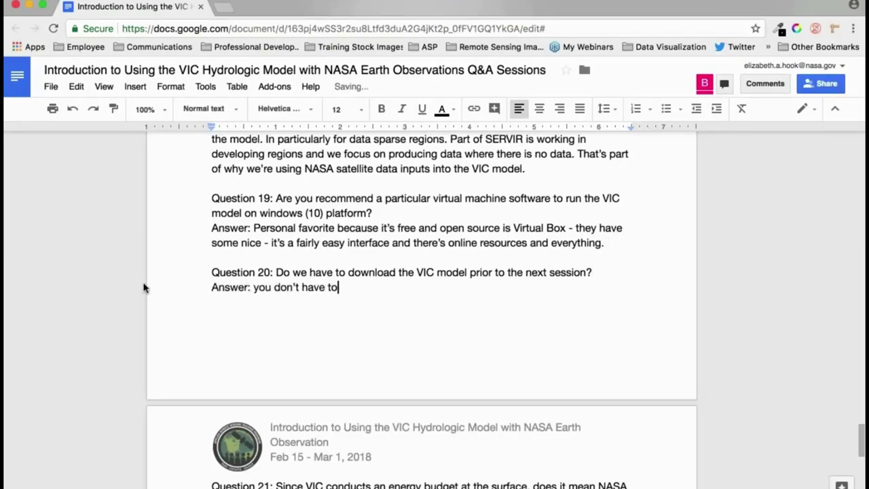
pyautogui.write(" - we're just demo")
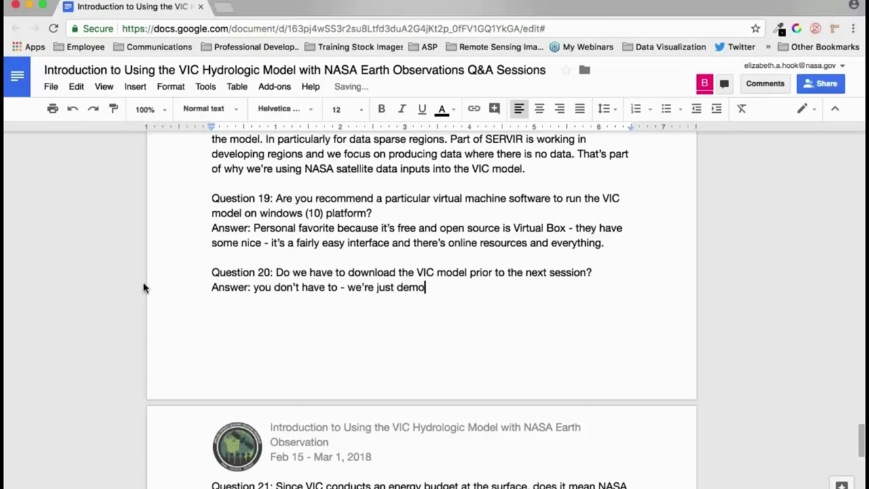
pyautogui.write('ing. This is an ')
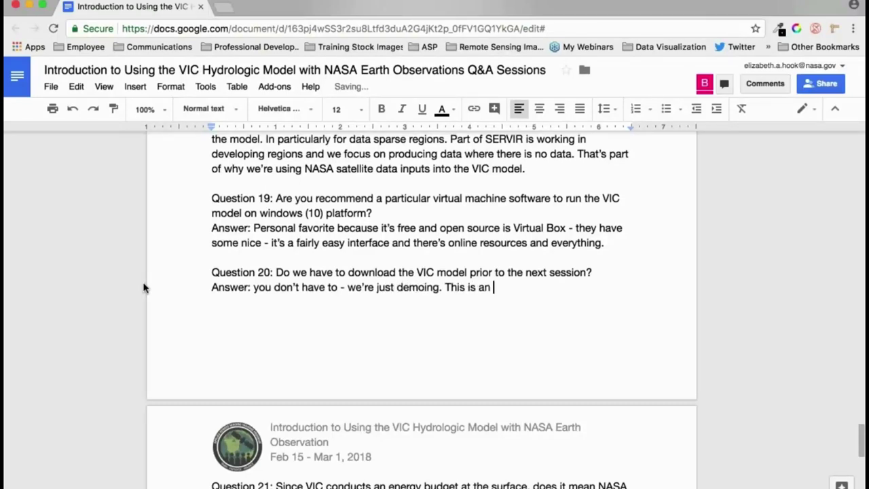
pyautogui.write('introductory webinar -f r')
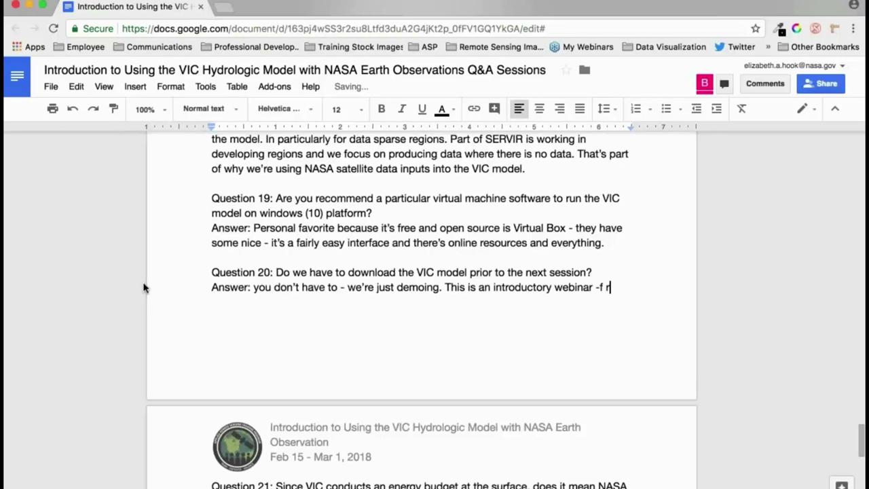
# Continue Answer 20 with "from Q&A we received earlier - many people have used VIC before but some have heard but not used it.".
pyautogui.write('om Q&A we recei')
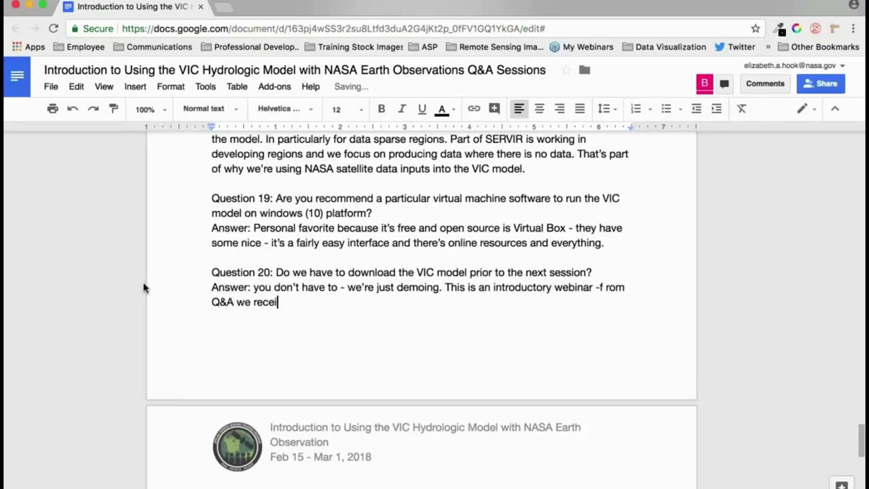
pyautogui.write('ved earlier - ma')
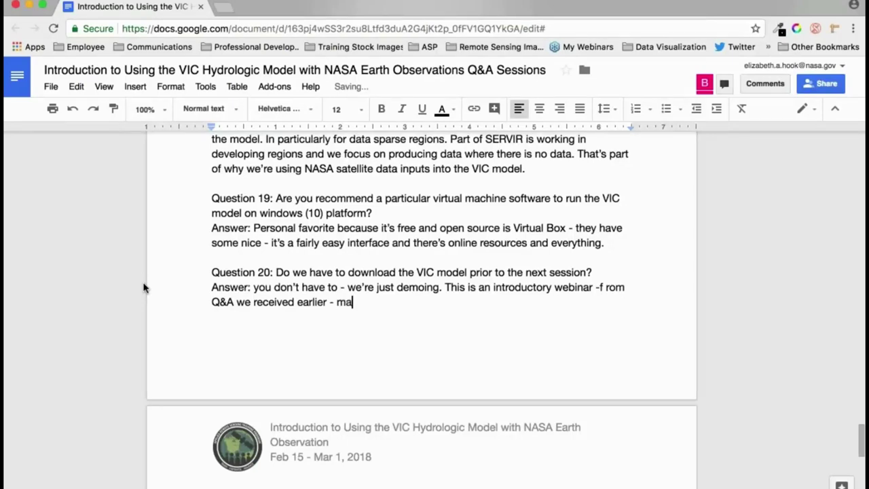
pyautogui.write('ny people have use')
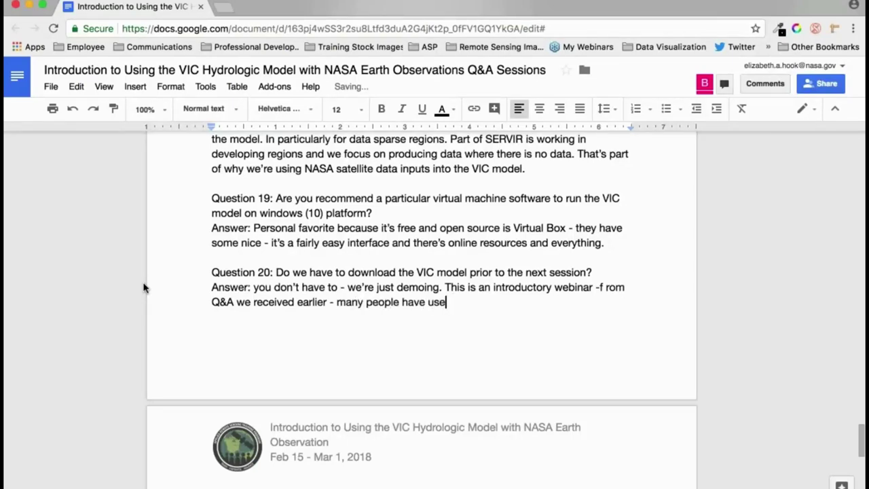
pyautogui.write('d VIC before but some ')
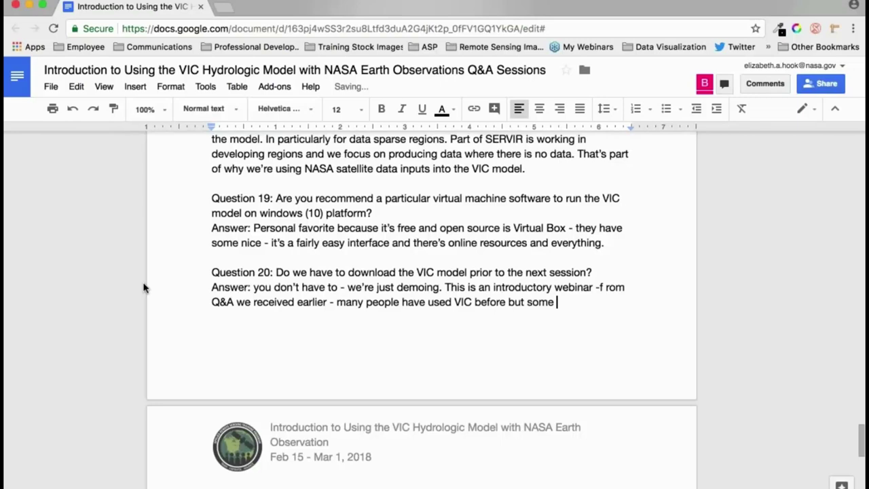
pyautogui.write('have heard but not used it. ')
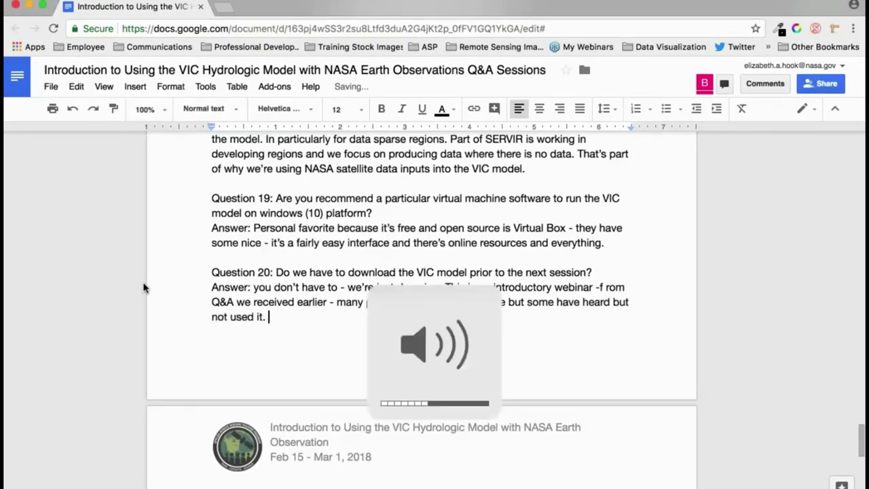
# Continue Answer 20 after "not used it" with "The idea here is to learn how to get input data and analyze output.".
pyautogui.write('Some are')
pyautogui.hotkey('alt', 'shift', 'Left')
pyautogui.hotkey('alt', 'shift', 'Left')
pyautogui.hotkey('alt', 'shift', 'Left')
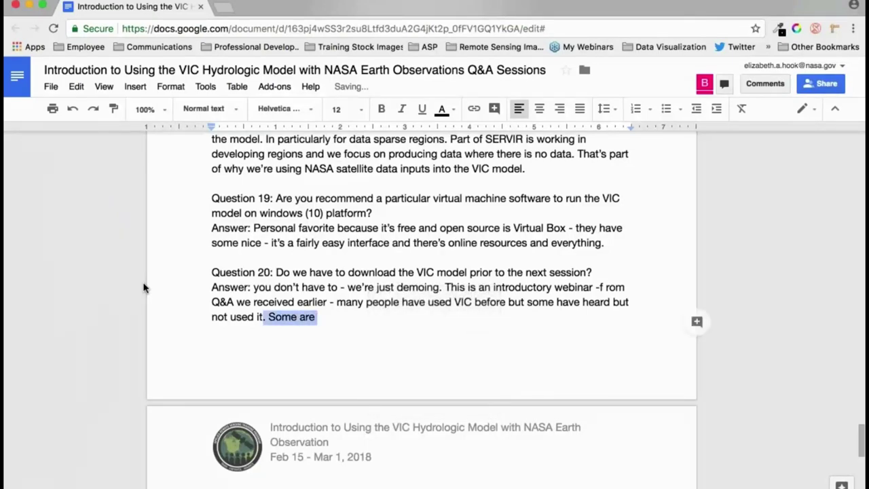
pyautogui.write('The idea')
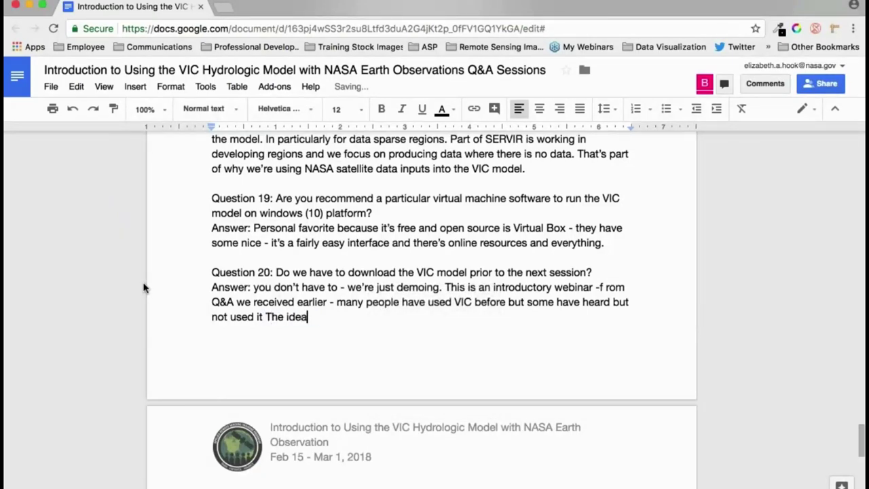
pyautogui.write(' here is to learn how to')
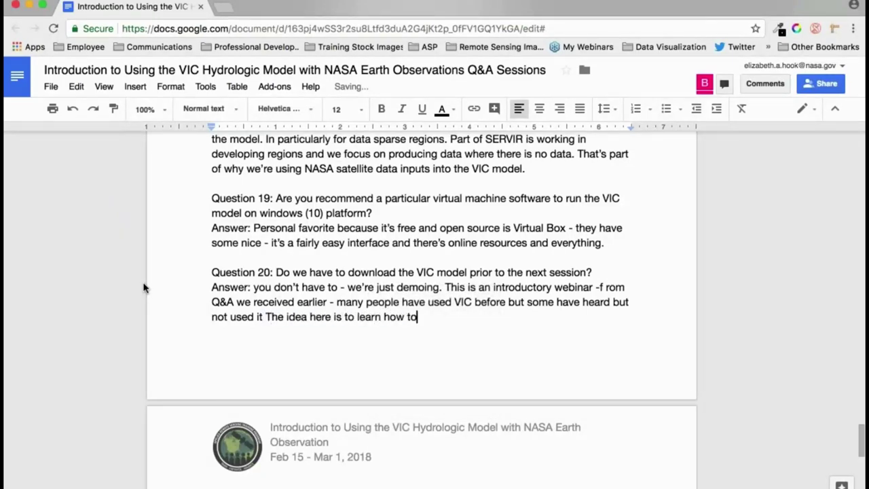
pyautogui.write(' get input data and ')
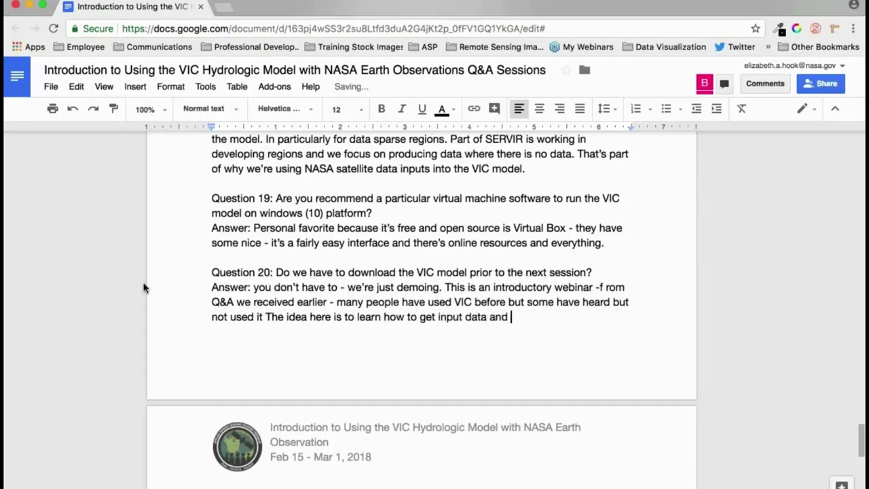
pyautogui.write('analyze output. ')
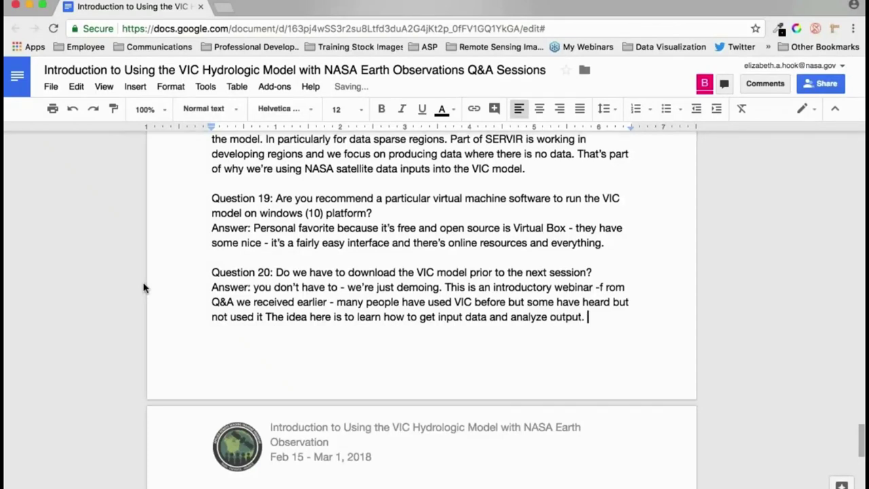
# Extend Answer 20: "The emphasis is using input data and if you use in situ data and you have well-calibrated regional model that gives you forcing, that's good.".
pyautogui.write("It's")
pyautogui.press('BackSpace')
pyautogui.press('BackSpace')
pyautogui.press('BackSpace')
pyautogui.press('BackSpace')
pyautogui.write('T')
pyautogui.press('BackSpace')
pyautogui.press('BackSpace')
pyautogui.write('The')
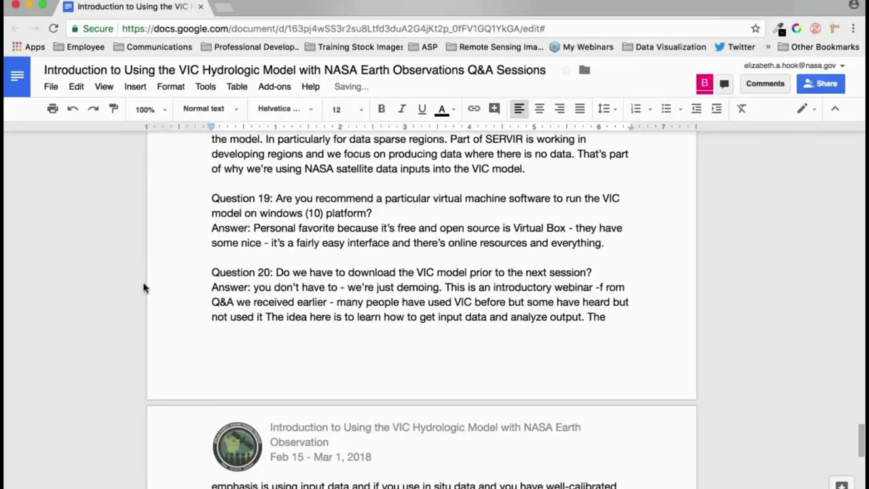
pyautogui.scroll(-1, 143, 288)
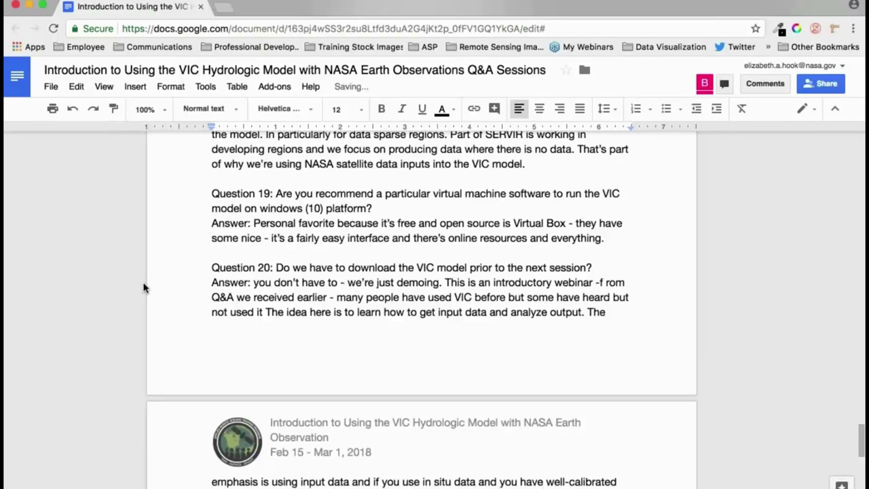
# Finish Answer 20 with "If you don't have in situ data, or are in data sparse region then you can still run VIC with NASA data".
pyautogui.write("If you don't have in s")
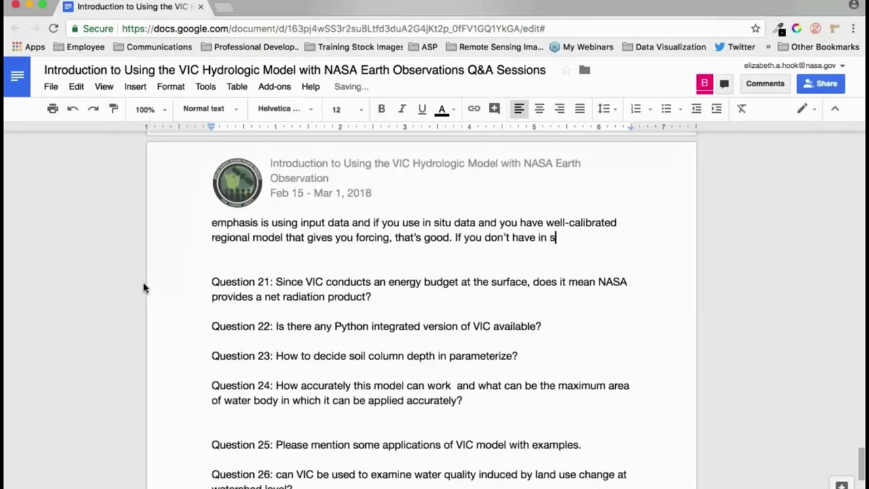
pyautogui.write('itu data, or are in data sparse ')
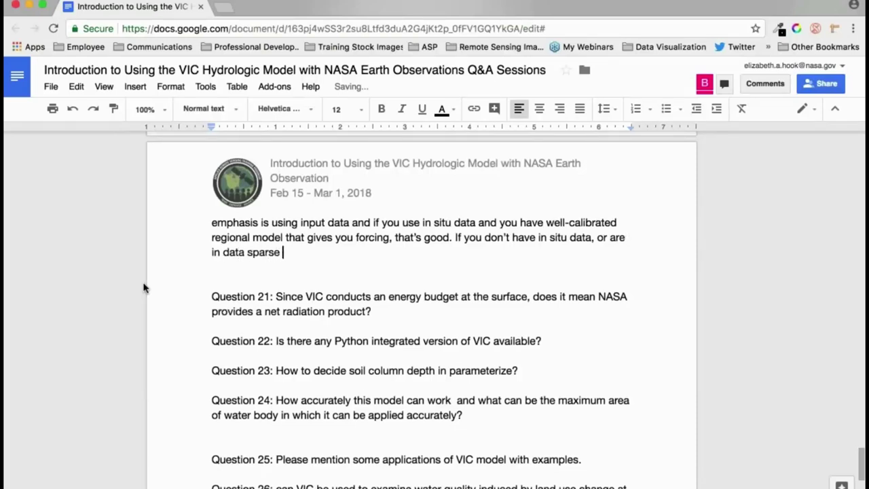
pyautogui.write('region then you ca')
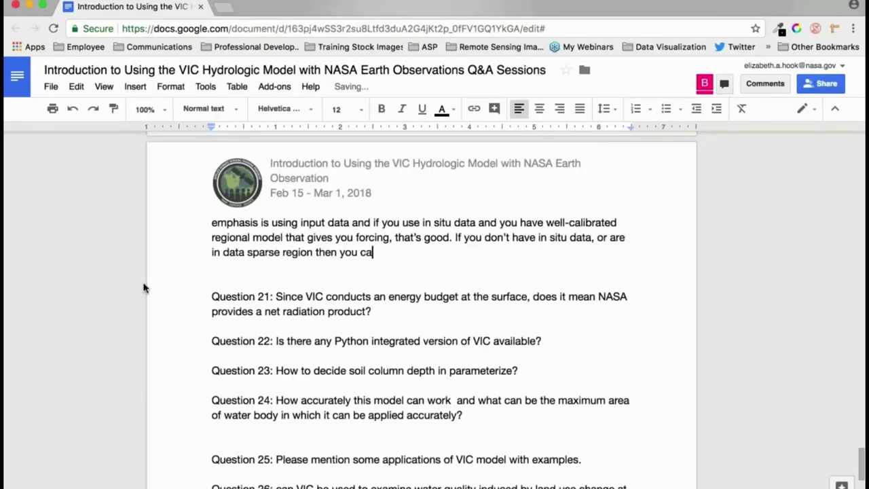
pyautogui.write('n still run VIC with')
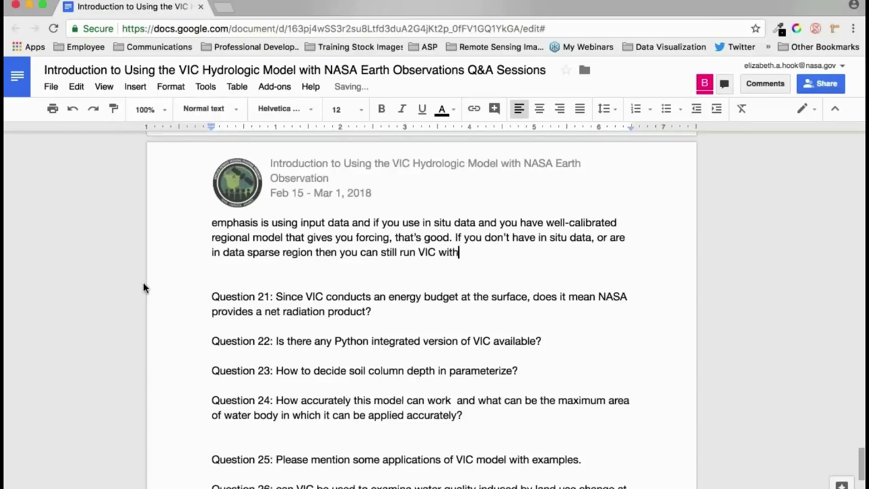
pyautogui.write(' NASA data n')
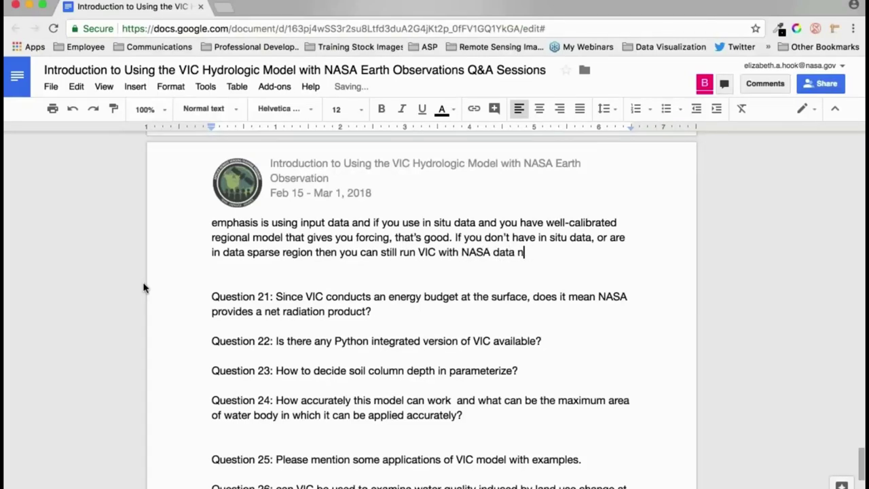
pyautogui.press('BackSpace')
pyautogui.write('and you can')
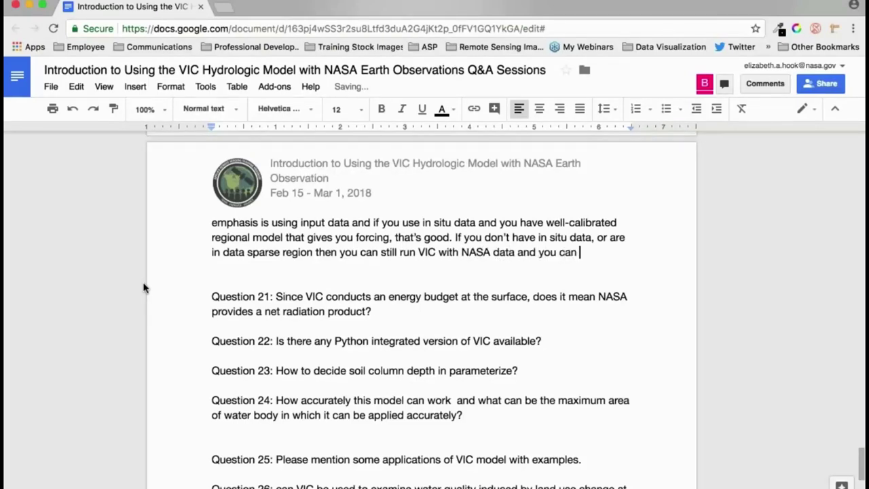
pyautogui.hotkey('alt', 'shift', 'Left')
pyautogui.hotkey('alt', 'shift', 'Left')
pyautogui.hotkey('alt', 'shift', 'Left')
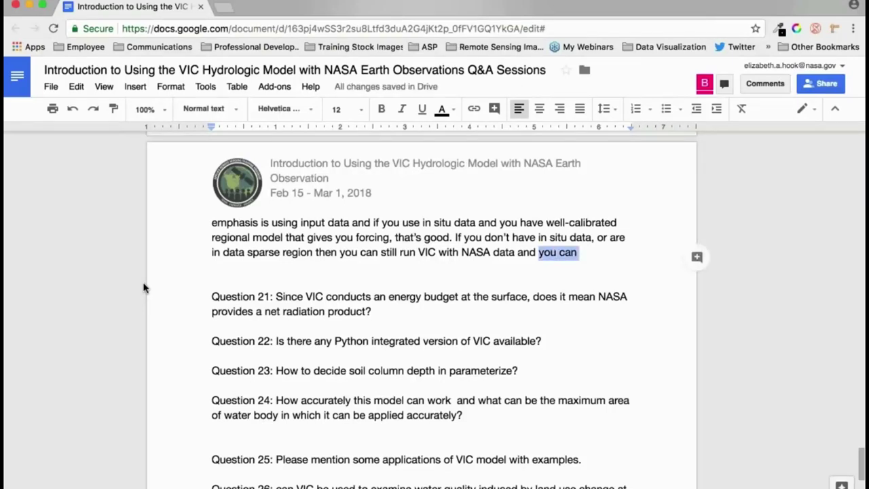
pyautogui.press('BackSpace')
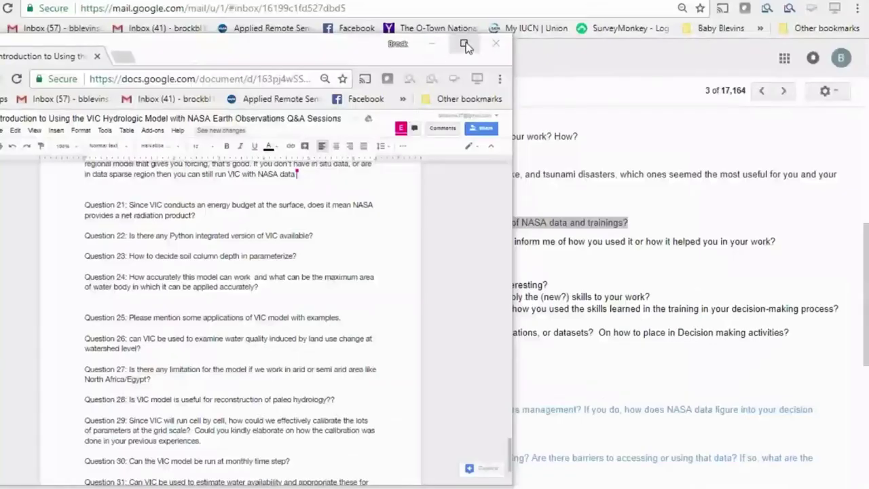
# Maximize the Q&A document window and bring the unanswered questions from Question 21 onward into view.
pyautogui.click(462, 41)
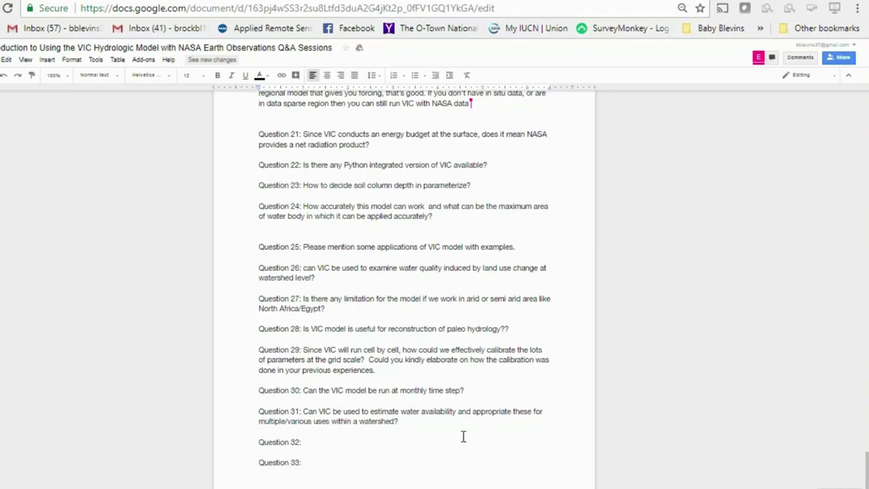
pyautogui.scroll(1, 465, 425)
pyautogui.scroll(1, 464, 425)
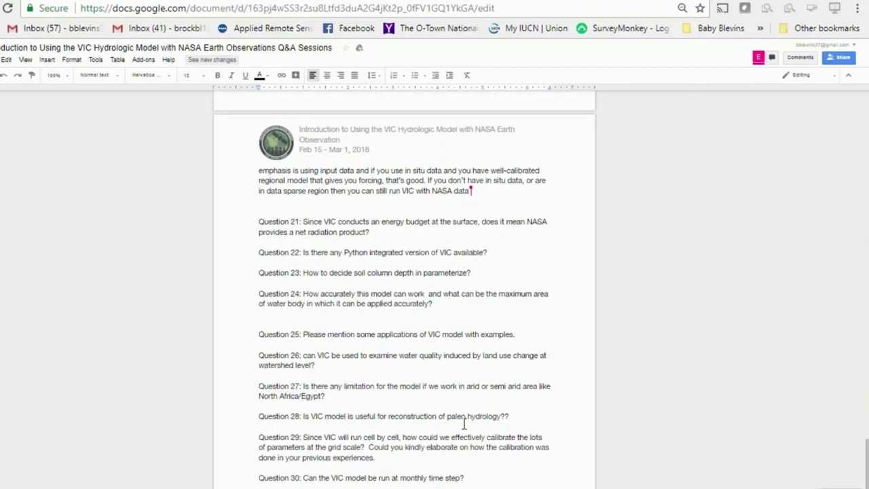
pyautogui.scroll(-1, 464, 425)
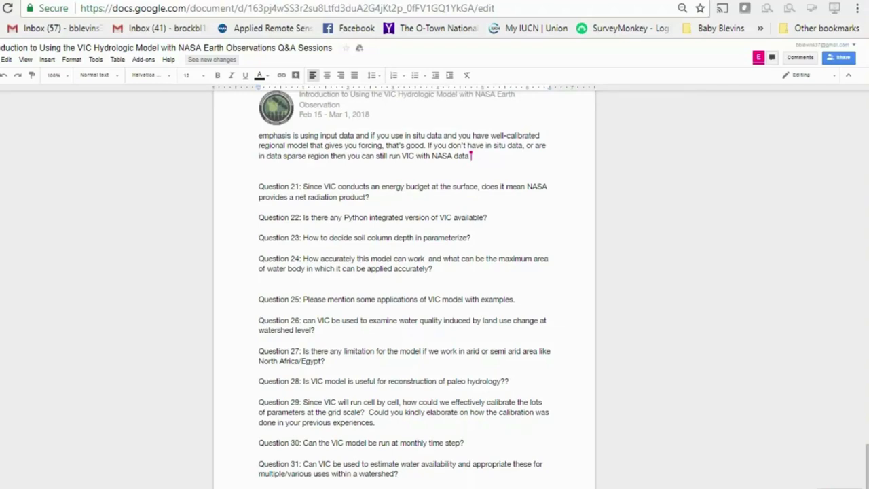
# Raise the computer's speaker volume.
pyautogui.click(781, 486)
pyautogui.moveTo(680, 486); pyautogui.dragTo(730, 487)
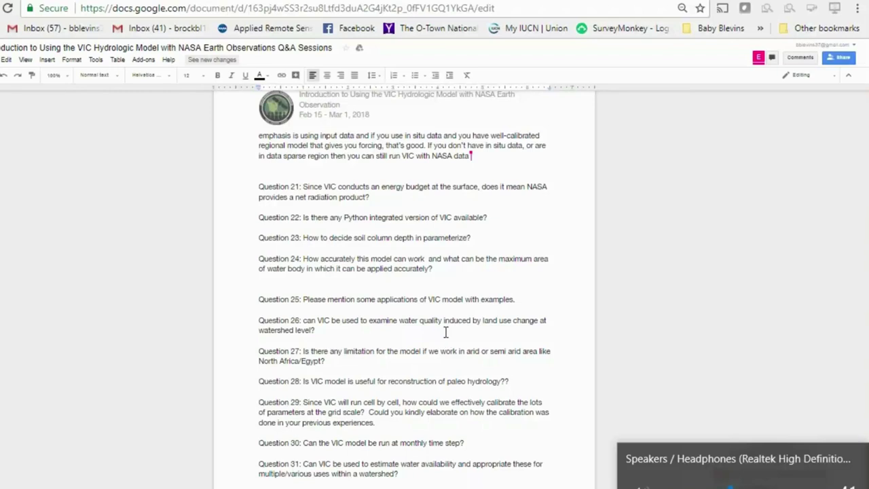
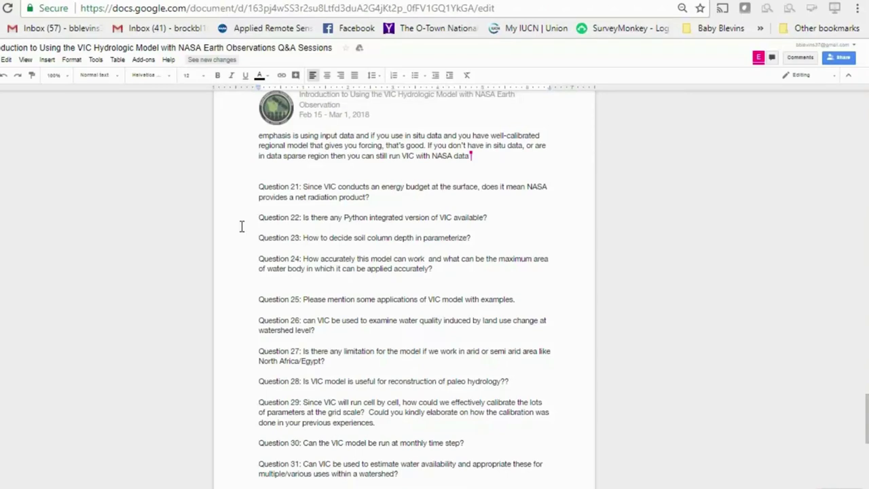
pyautogui.click(153, 402)
# Start an answer line below Question 24 reading "Answer 24: The model can be very accurate. For a very fine tuned regional application.".
pyautogui.scroll(-1, 595, 353)
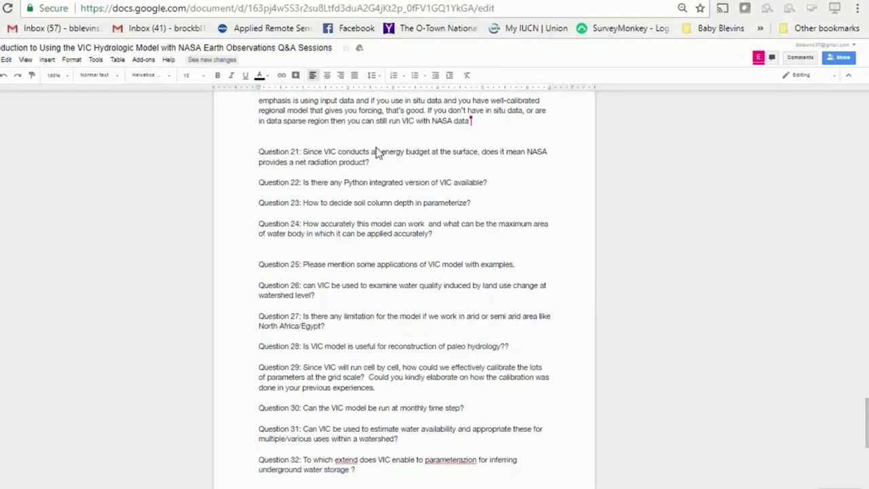
pyautogui.scroll(-2, 507, 211)
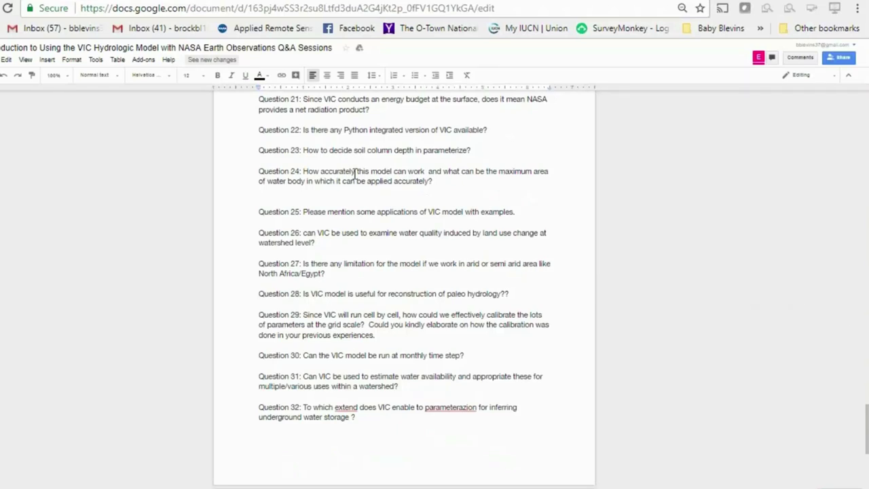
pyautogui.moveTo(446, 182); pyautogui.dragTo(440, 195)
pyautogui.press('Return')
pyautogui.write('A')
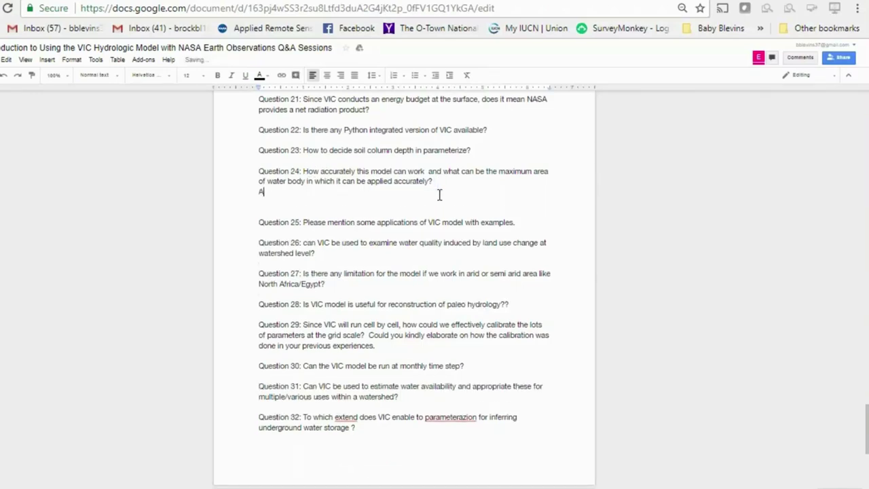
pyautogui.write('nswer 24:')
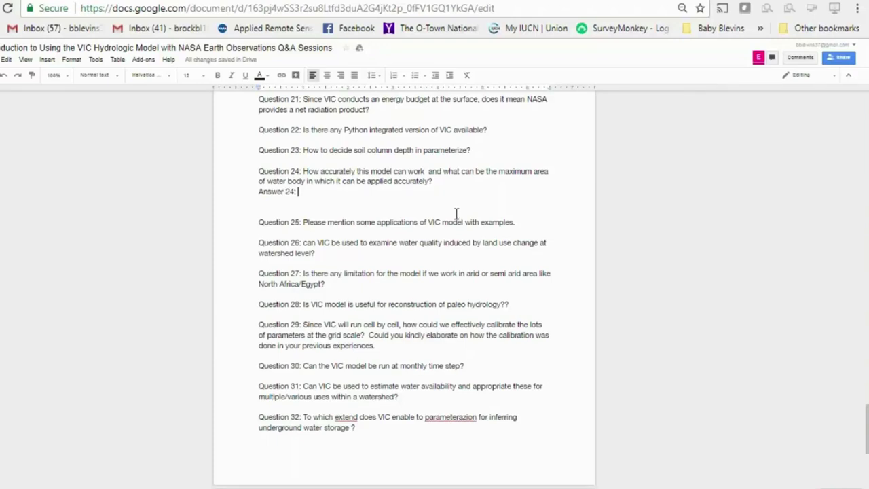
pyautogui.write('The mode')
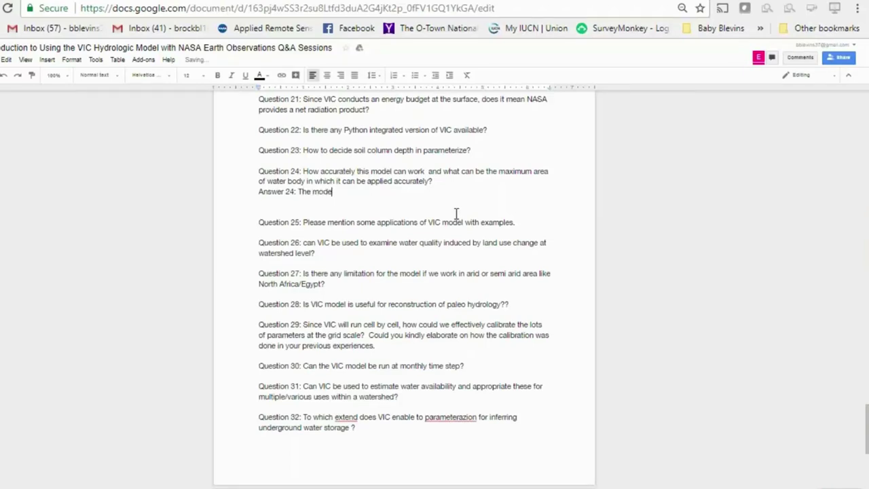
pyautogui.write('l can be very accurate. F')
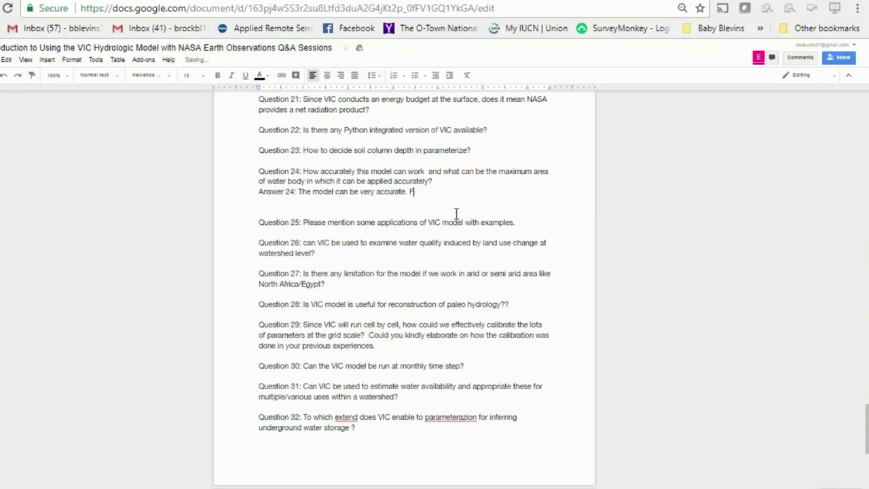
pyautogui.write('or a very fine tuned region')
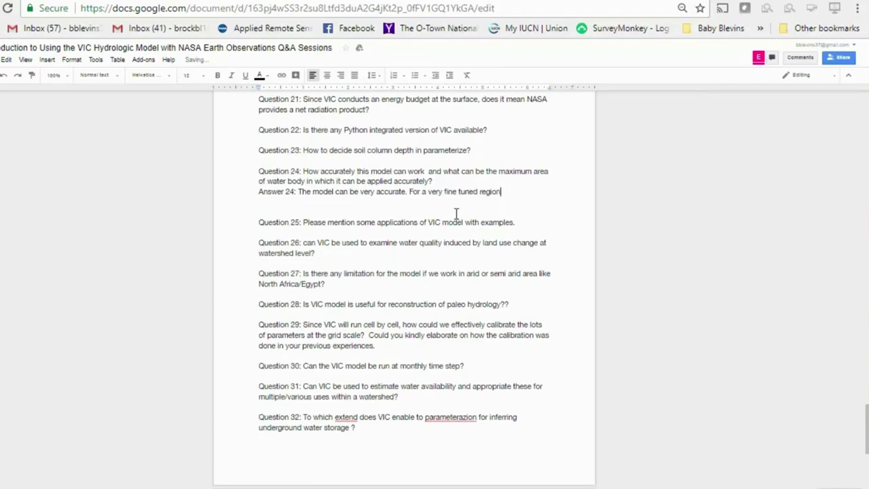
pyautogui.write('al application.')
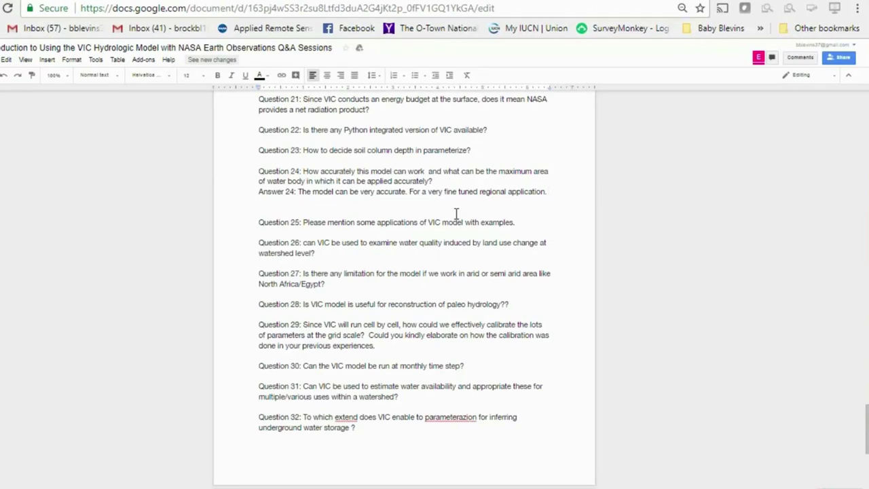
# Begin the second sentence of Answer 24 with the wording "A SERVIR project".
pyautogui.write('Some SER')
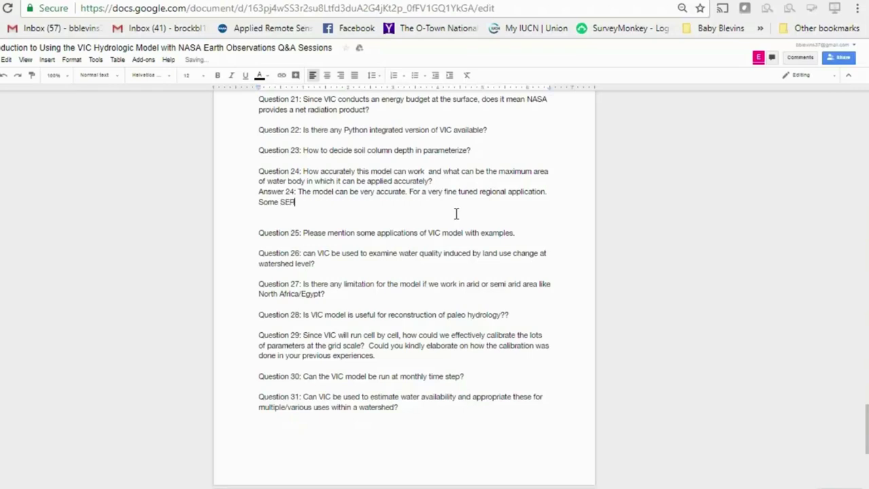
pyautogui.write('VIR projects')
pyautogui.press('BackSpace')
pyautogui.click(280, 202)
pyautogui.press('BackSpace')
pyautogui.press('BackSpace')
pyautogui.press('BackSpace')
pyautogui.press('BackSpace')
pyautogui.press('BackSpace')
pyautogui.write('A')
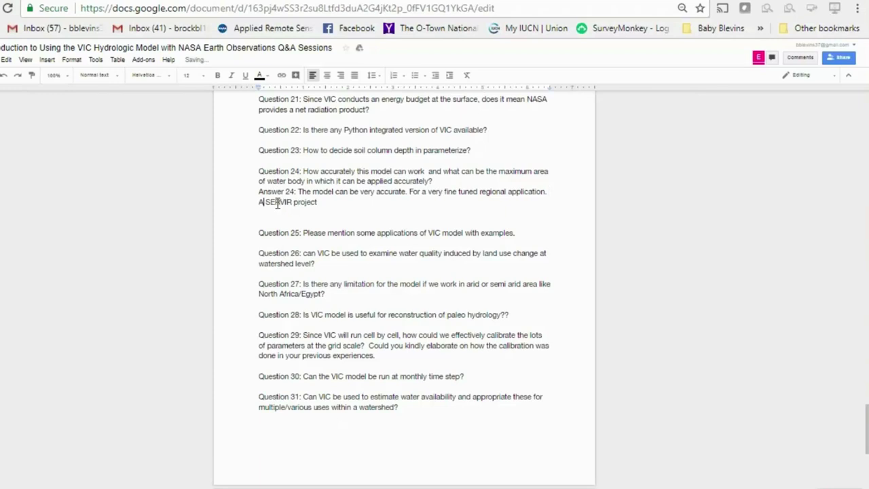
# Complete the SERVIR sentence in Answer 24 with "has a flood application down to 30 cm.".
pyautogui.click(336, 203)
pyautogui.write('has a flood applicatio do')
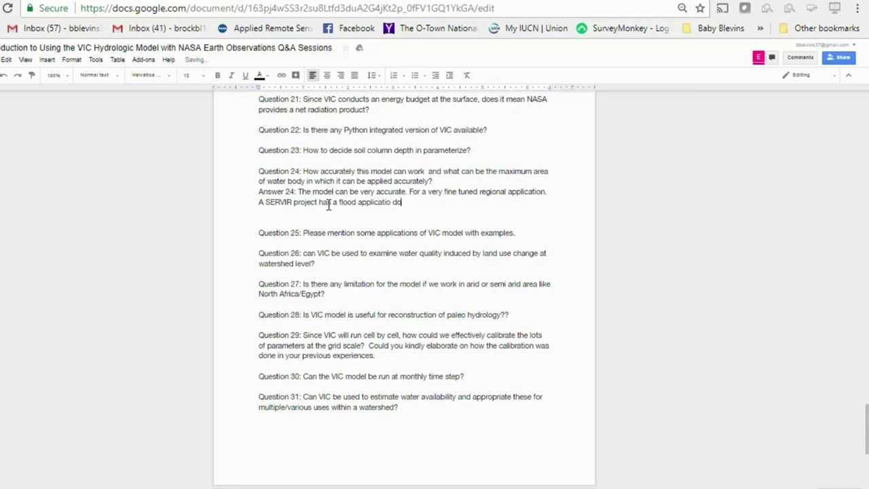
pyautogui.write('wn to 30 cm.')
pyautogui.click(392, 203)
pyautogui.write('n')
# Add "It was calibrated" after the 30 cm sentence in Answer 24.
pyautogui.click(461, 206)
pyautogui.write('It')
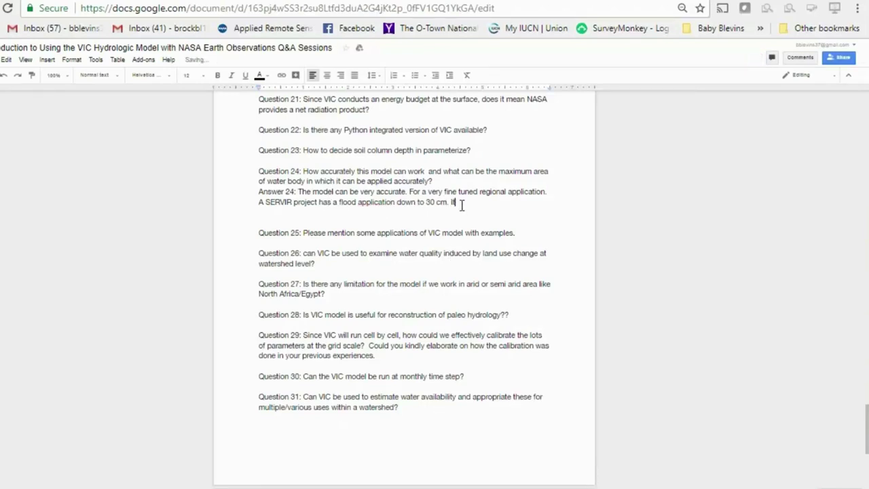
pyautogui.write(' was ')
pyautogui.write('ver')
pyautogui.press('BackSpace')
pyautogui.press('BackSpace')
pyautogui.press('BackSpace')
pyautogui.write('cl')
pyautogui.press('BackSpace')
pyautogui.write('alibrated')
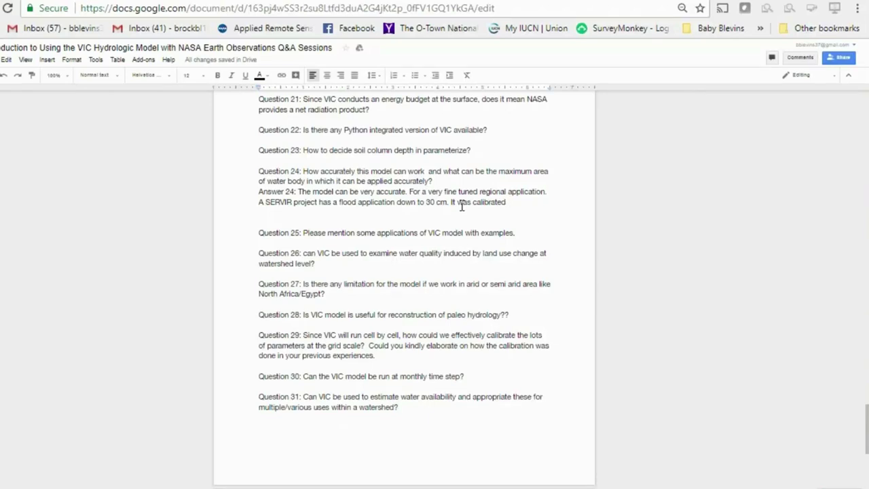
# Insert "finely" before "calibrated" in Answer 24 and end the sentence with a period.
pyautogui.press('Left')
pyautogui.press('Left')
pyautogui.press('Left')
pyautogui.press('Left')
pyautogui.press('Left')
pyautogui.press('Left')
pyautogui.press('Left')
pyautogui.press('Left')
pyautogui.press('Left')
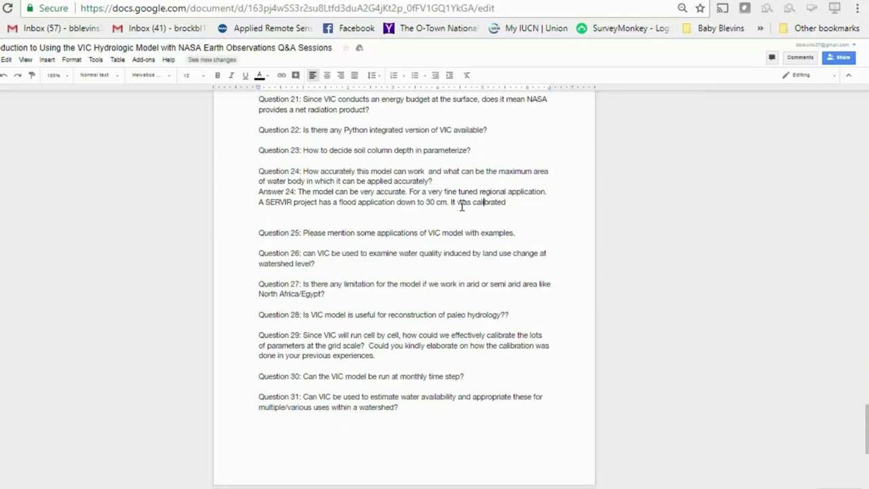
pyautogui.press('Left')
pyautogui.press('Left')
pyautogui.write('fine')
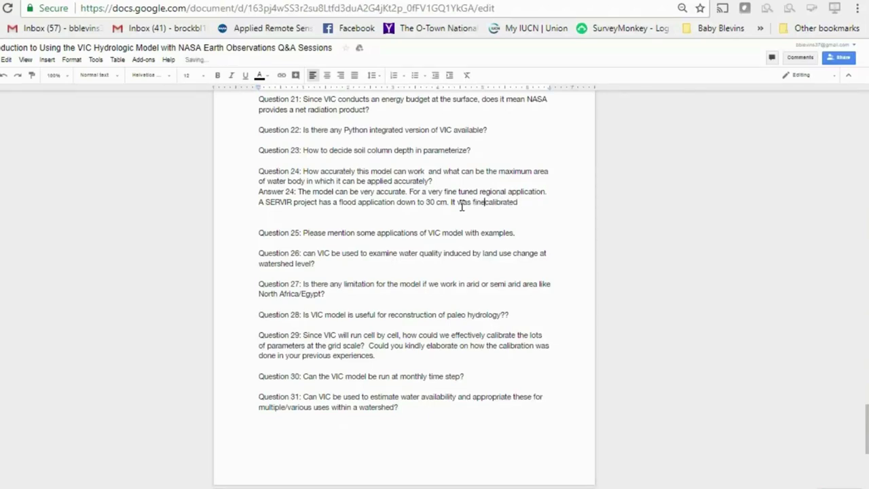
pyautogui.write('ly.')
pyautogui.press('BackSpace')
pyautogui.press('BackSpace')
pyautogui.press('Right')
pyautogui.press('Right')
pyautogui.press('Right')
pyautogui.press('Right')
pyautogui.press('Right')
pyautogui.press('Right')
pyautogui.press('Right')
pyautogui.press('Right')
pyautogui.press('Right')
pyautogui.press('Right')
pyautogui.write('.')
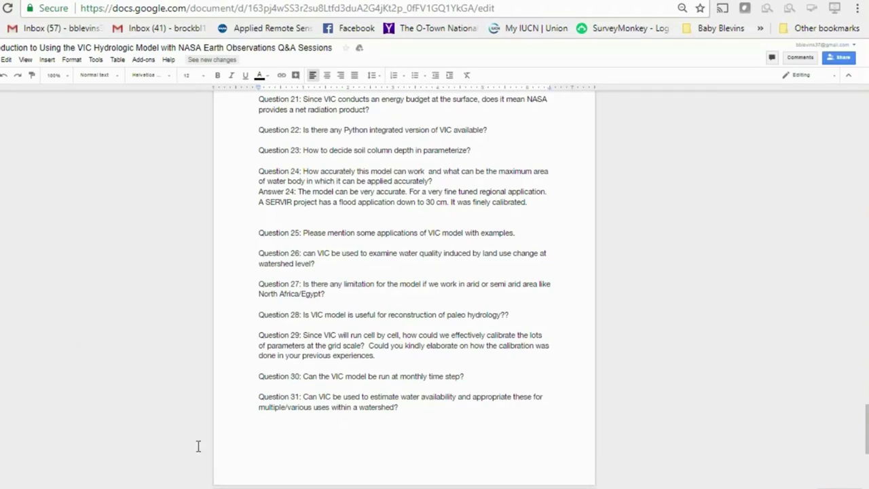
# Fill in Question 33 with "can VIC model be used to determine water scarcity area?".
pyautogui.click(492, 384)
pyautogui.scroll(-2, 553, 402)
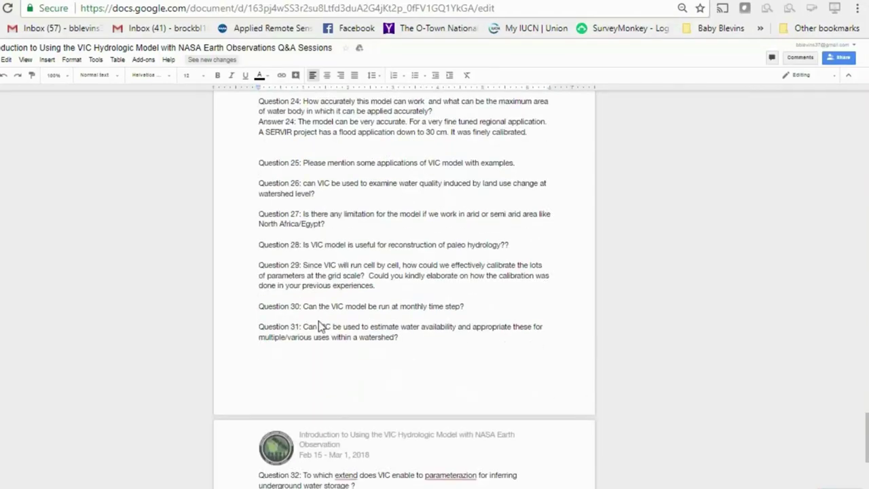
pyautogui.scroll(-5, 435, 400)
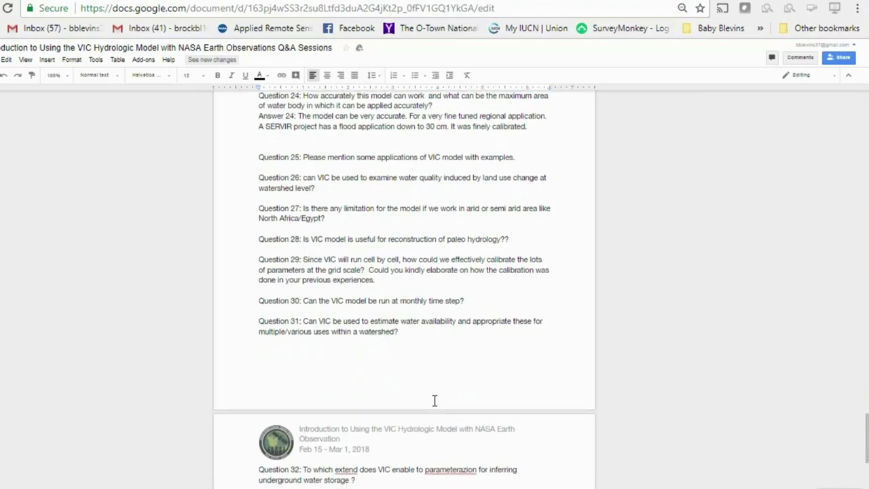
pyautogui.click(322, 305)
pyautogui.click(323, 312)
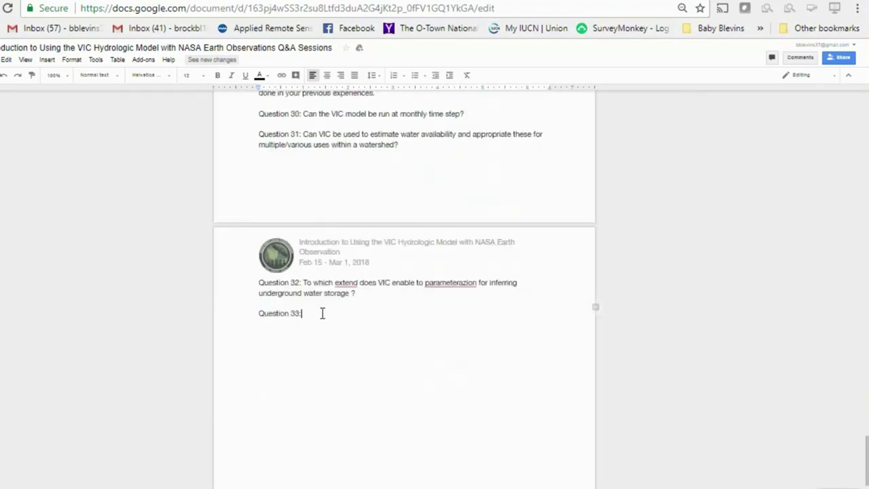
pyautogui.write('can VIC model be used to determine water scarcity area?')
# Return to Questions 21 to 31 and enlarge the page display by three zoom levels.
pyautogui.scroll(7, 330, 329)
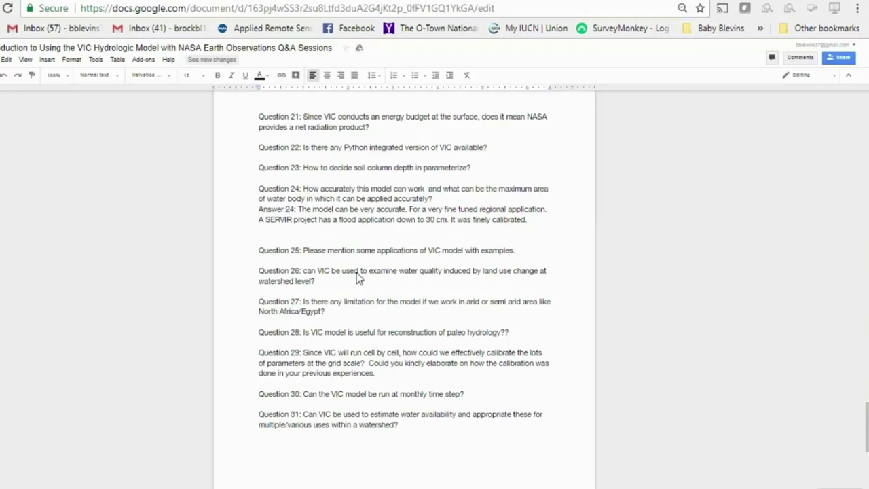
pyautogui.click(257, 392)
pyautogui.hotkey('shift', 'Up')
pyautogui.hotkey('ctrl', '+')
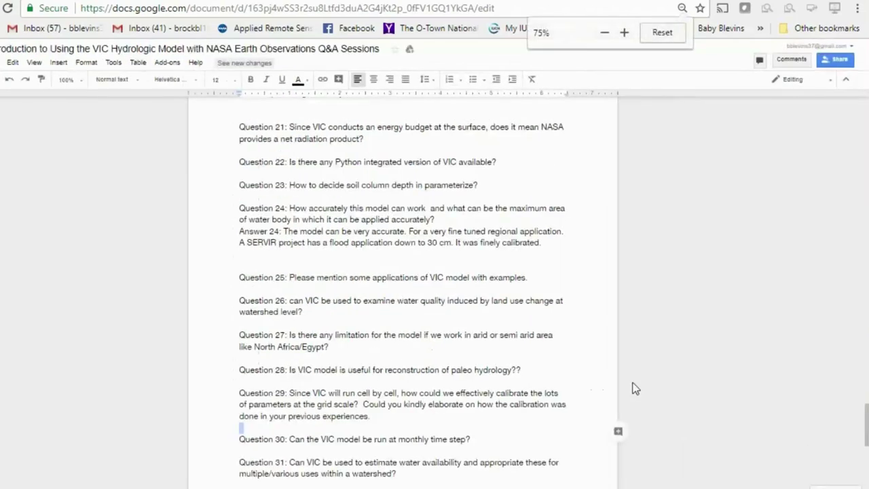
pyautogui.hotkey('ctrl', '+')
pyautogui.hotkey('ctrl', '+')
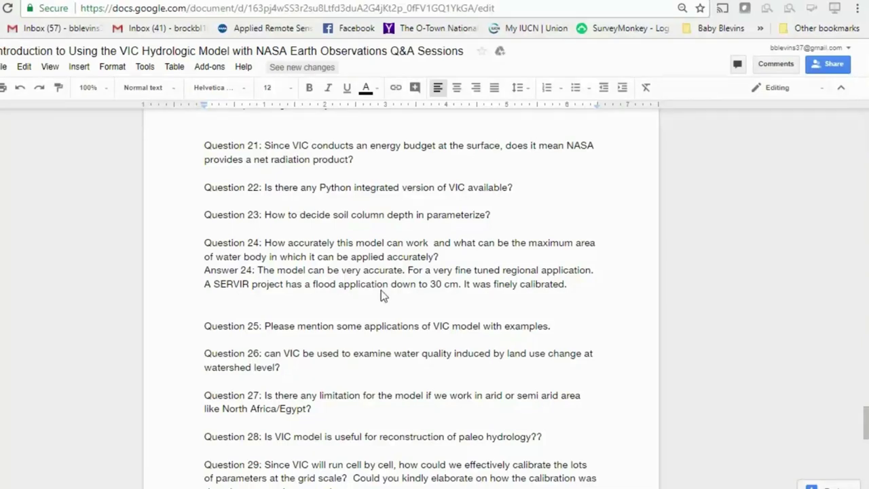
# Add a question below Question 33 about running the VIC image driver in specific watersheds in Peru, forced by WRF climate outputs.
pyautogui.doubleClick(559, 229)
pyautogui.scroll(-2, 559, 228)
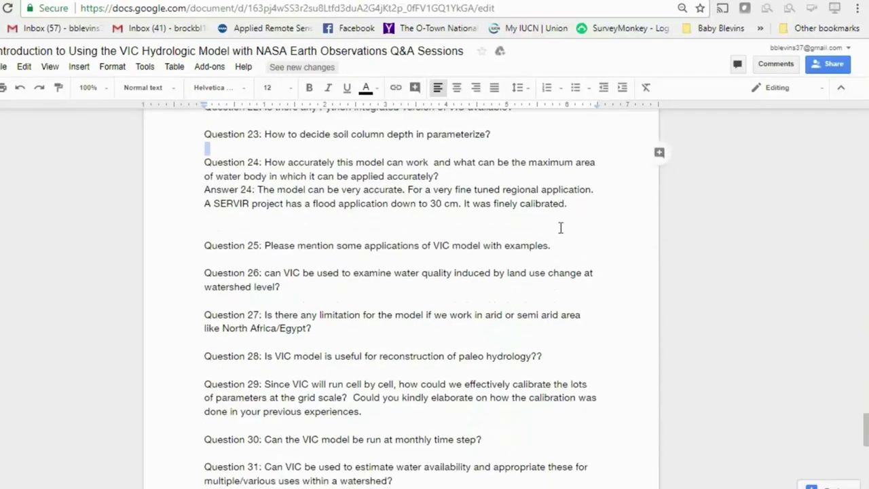
pyautogui.scroll(-2, 559, 228)
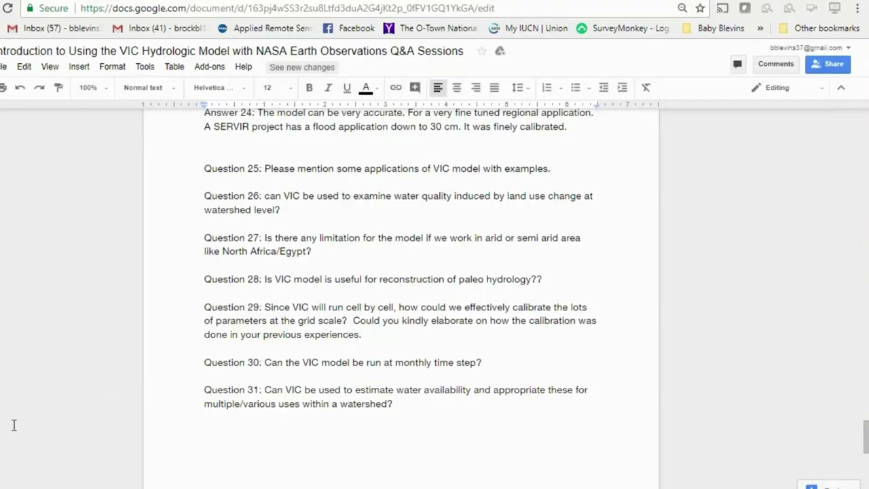
pyautogui.doubleClick(500, 421)
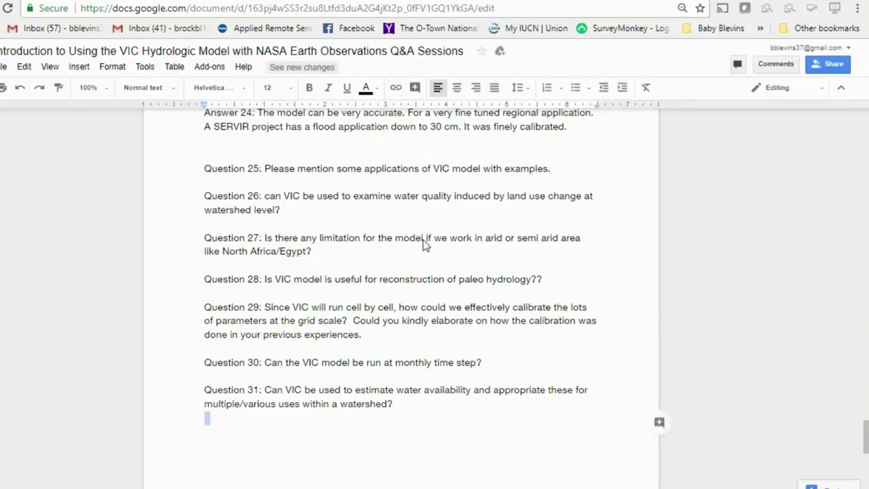
pyautogui.scroll(-5, 369, 400)
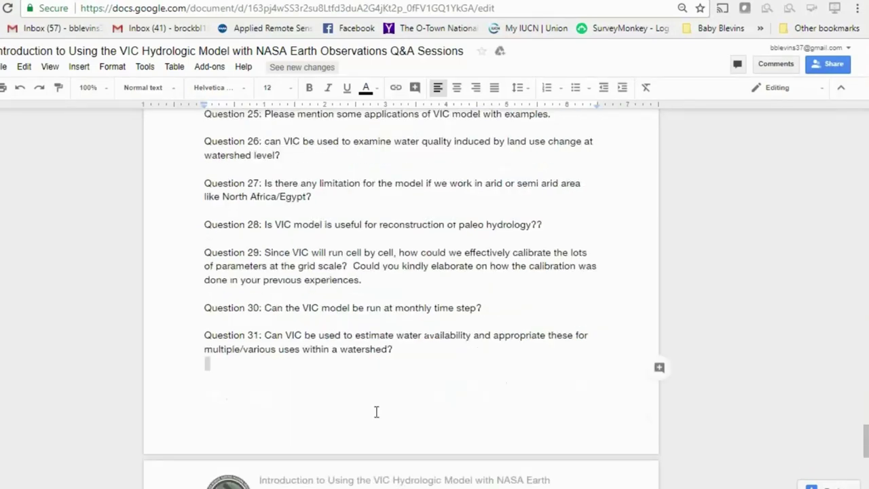
pyautogui.click(535, 321)
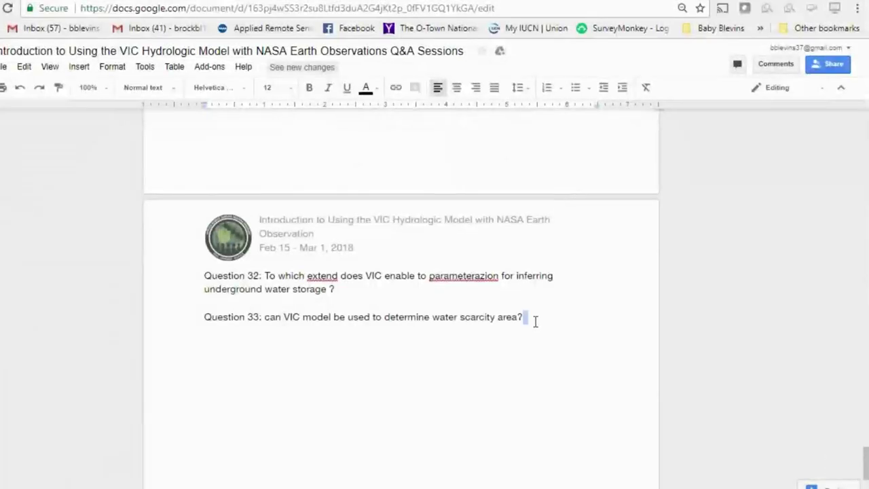
pyautogui.press('Return')
pyautogui.press('Return')
pyautogui.write('If I would like running vic model image driver in specific watersheeds in Peru forcing by WRF climate outputs to evaluate extreme climate impacts events, What could you recommed to as Best strategy to manage data inputs abd calibration procedures in this complex geografy?')
# Add a line below Question 26 reading "Answer 26: Not for water Quality.".
pyautogui.scroll(4, 535, 321)
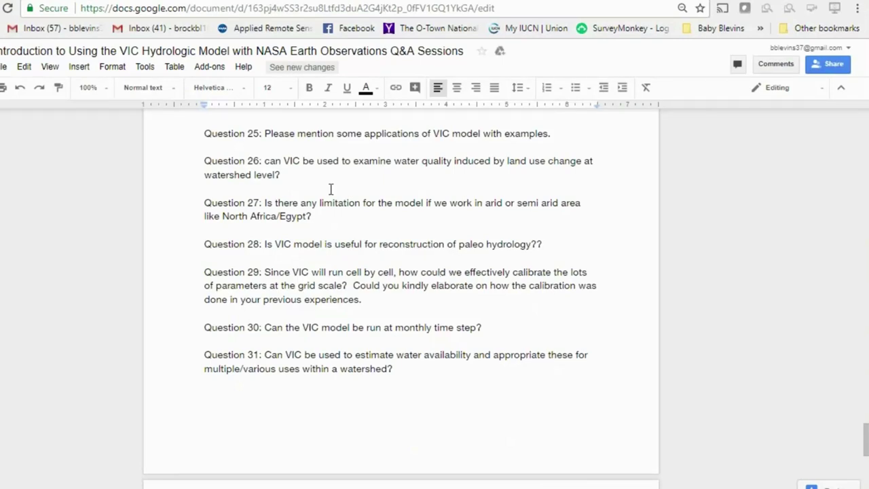
pyautogui.click(303, 173)
pyautogui.press('Return')
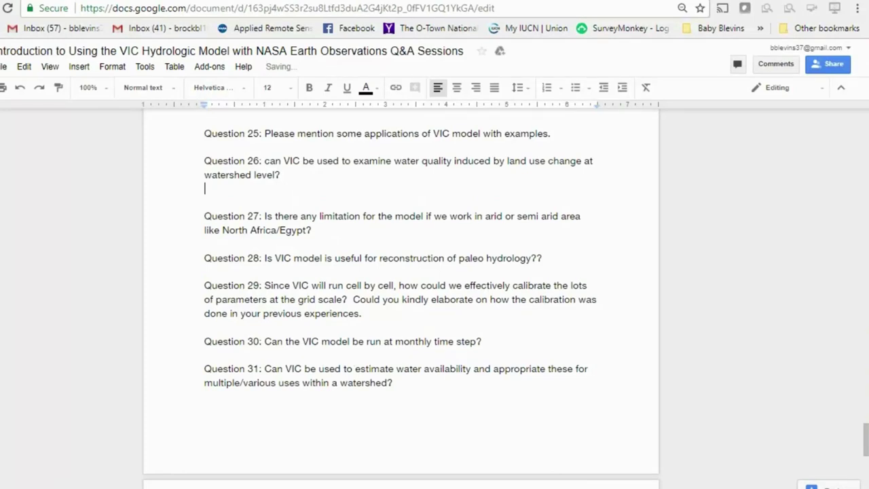
pyautogui.write('Not for water Quality,')
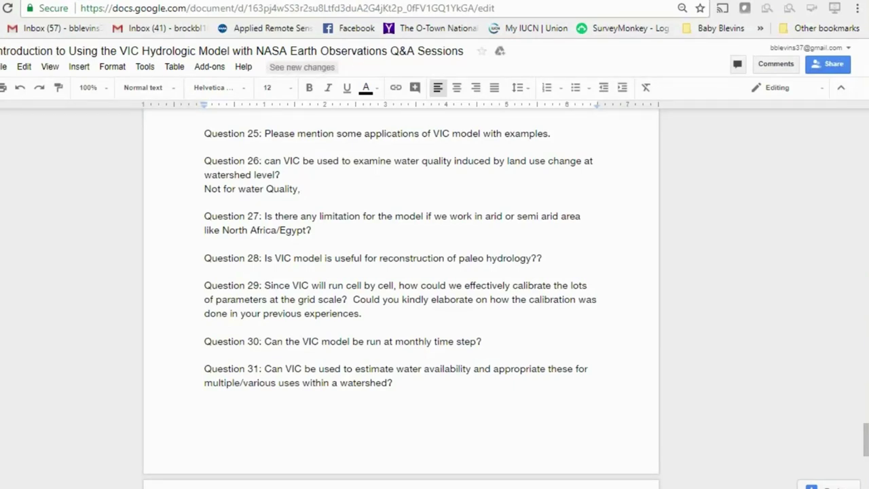
pyautogui.press('BackSpace')
pyautogui.press('BackSpace')
pyautogui.write('.')
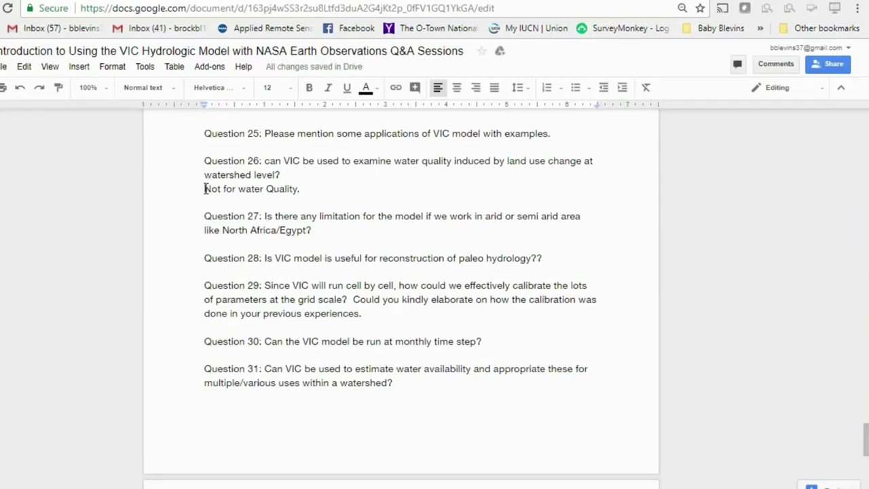
pyautogui.write('Answer')
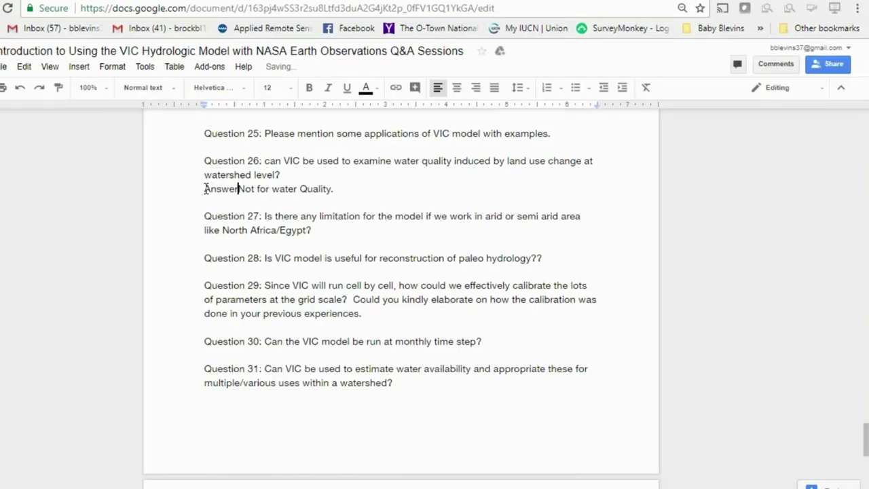
pyautogui.write(' 26:')
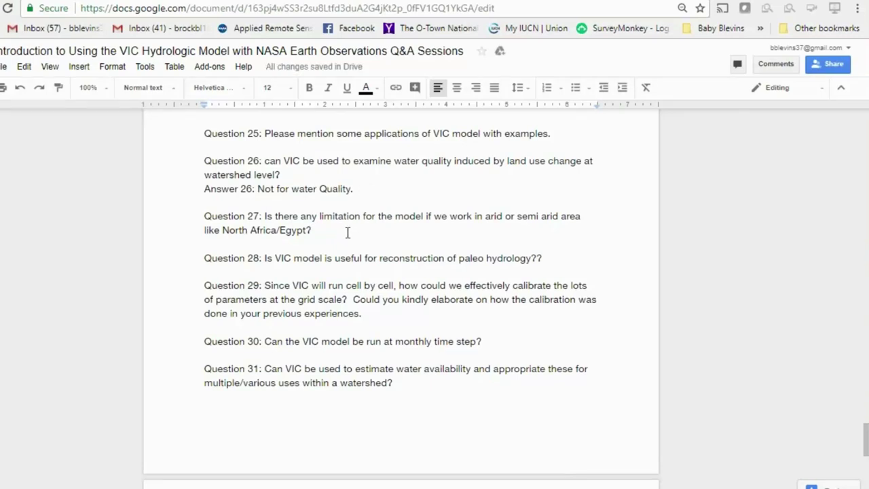
# Start an answer line below Question 27 reading "Answer 27: No. No real limitations because", with the spelling corrected.
pyautogui.press('Return')
pyautogui.write('Answ')
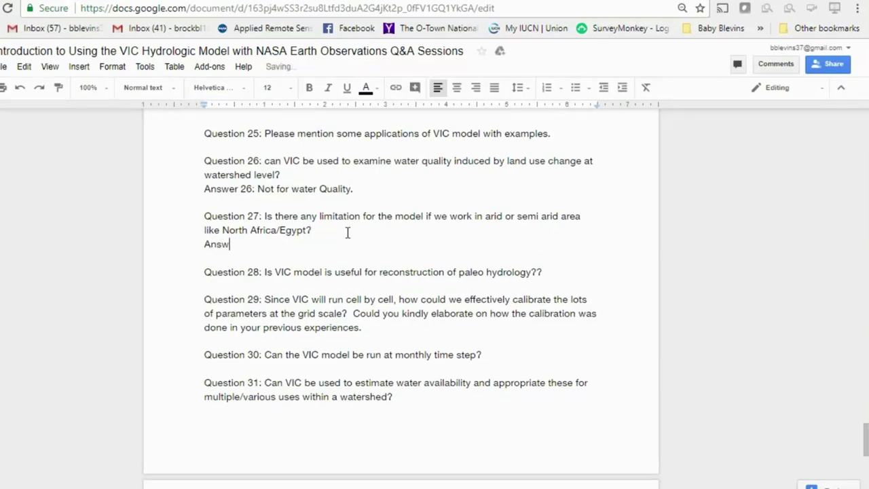
pyautogui.write('er 27:')
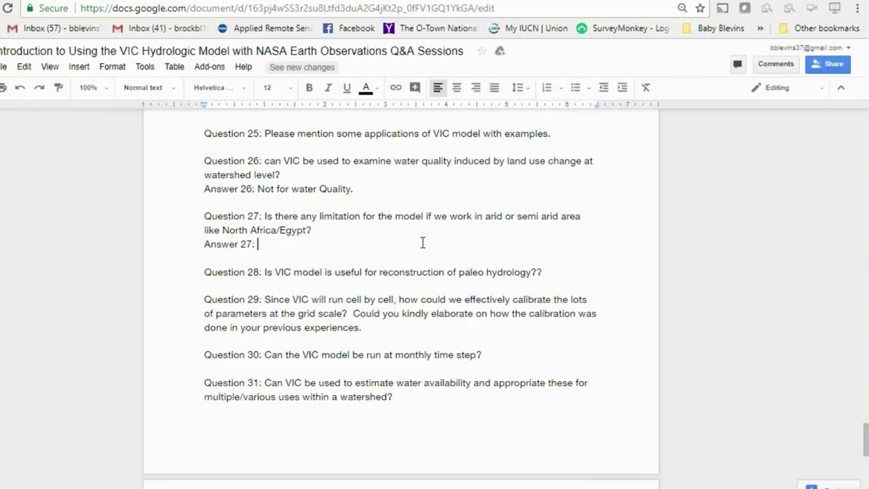
pyautogui.write('No. ')
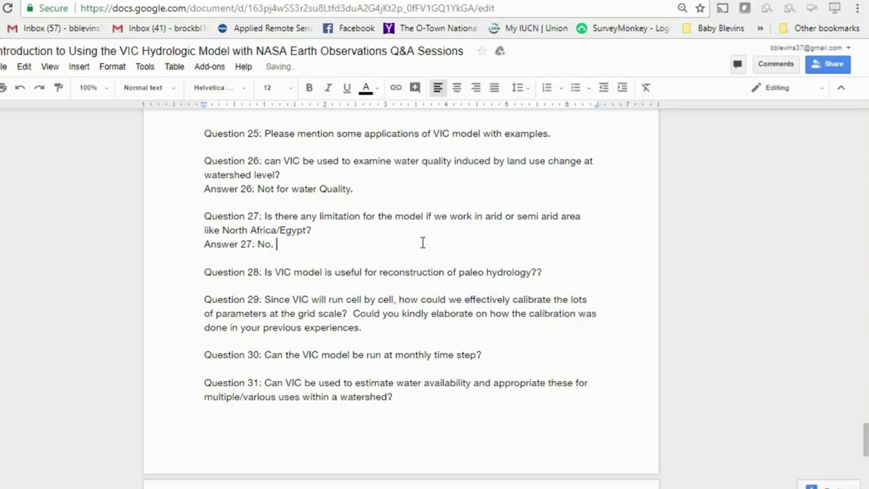
pyautogui.write('No real liomit')
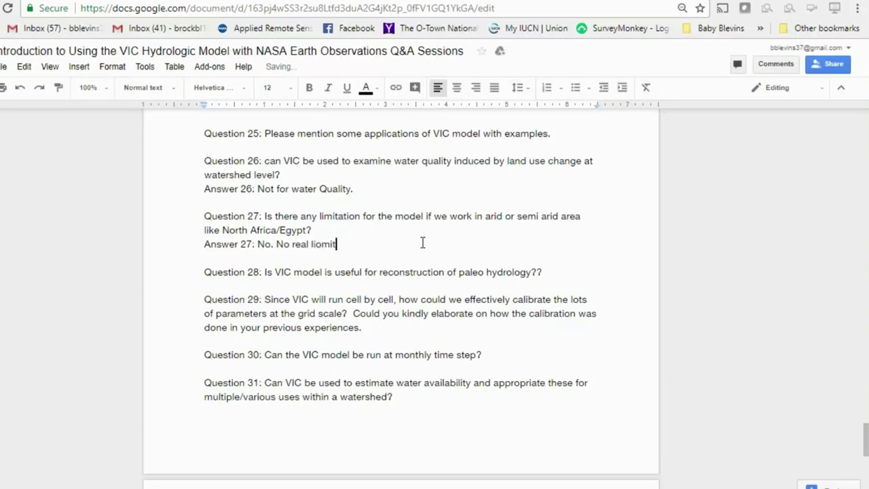
pyautogui.write('ation beca')
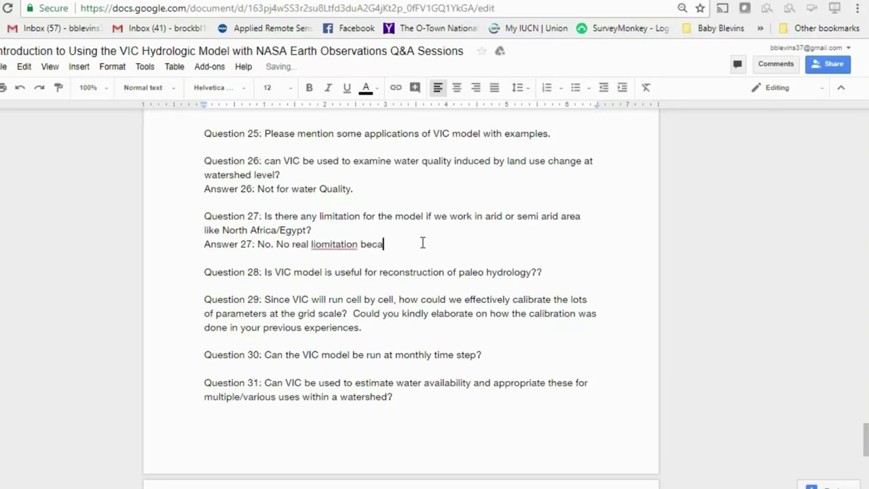
pyautogui.write('us e')
pyautogui.rightClick(333, 244)
pyautogui.click(366, 221)
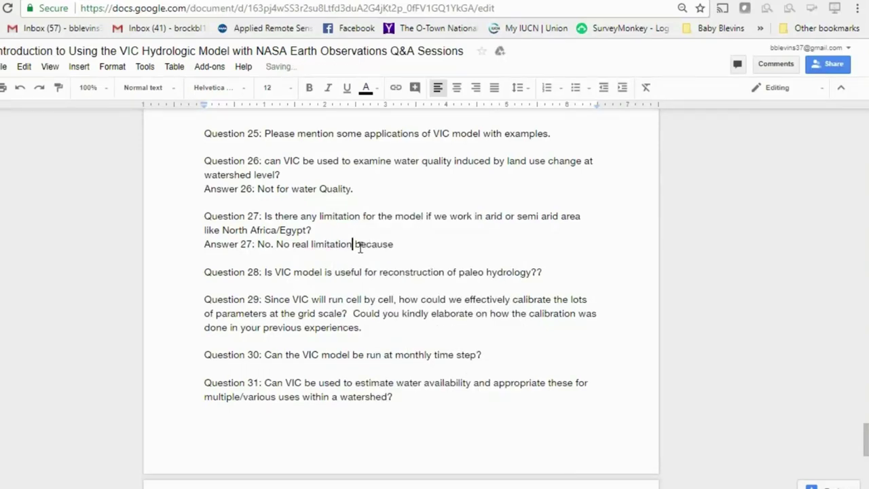
pyautogui.write('s')
# Finish Answer 27 with "you can parameterize it for your region.", with the spelling corrected.
pyautogui.click(401, 248)
pyautogui.write('you can ap')
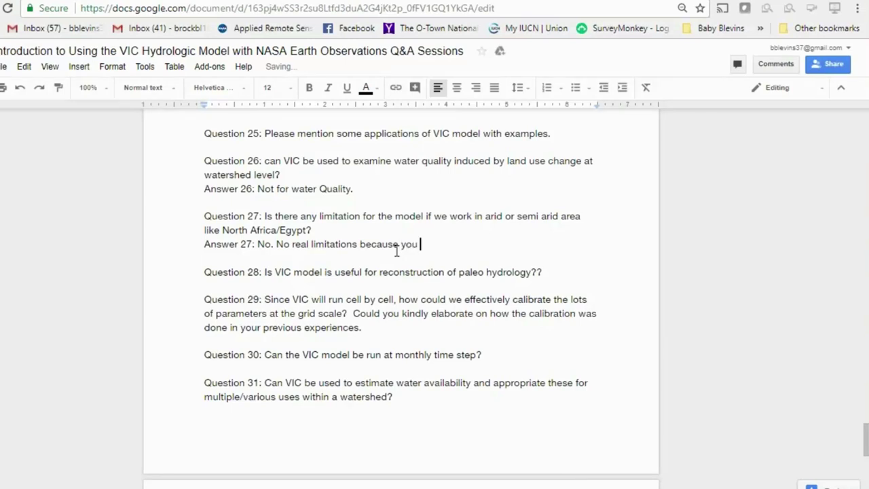
pyautogui.press('BackSpace')
pyautogui.press('BackSpace')
pyautogui.write('parameteri')
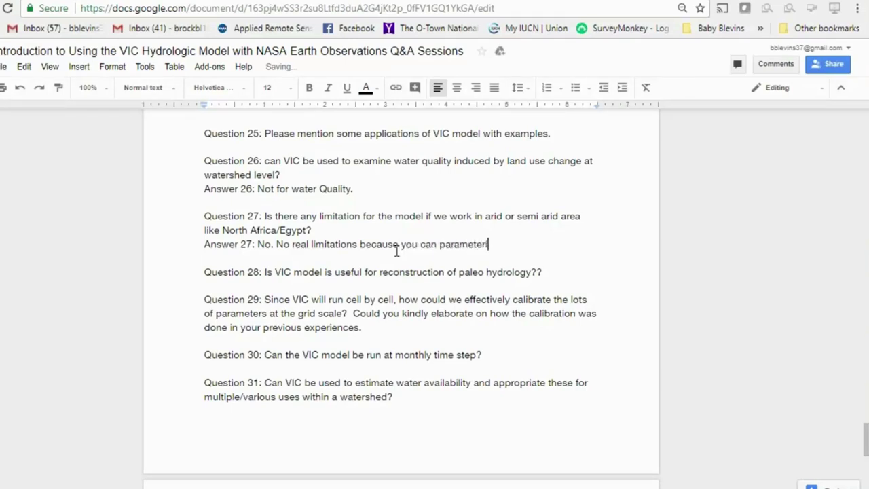
pyautogui.write('ze it for you r region')
pyautogui.write('.')
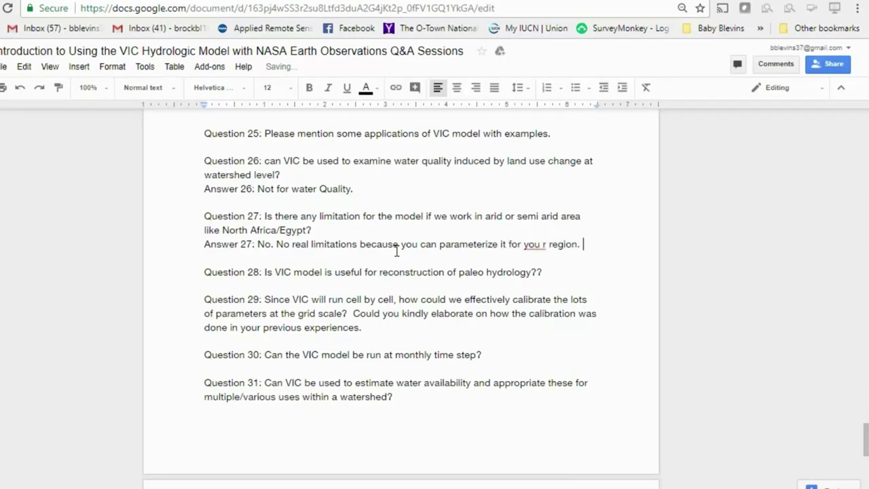
pyautogui.rightClick(540, 246)
pyautogui.click(588, 219)
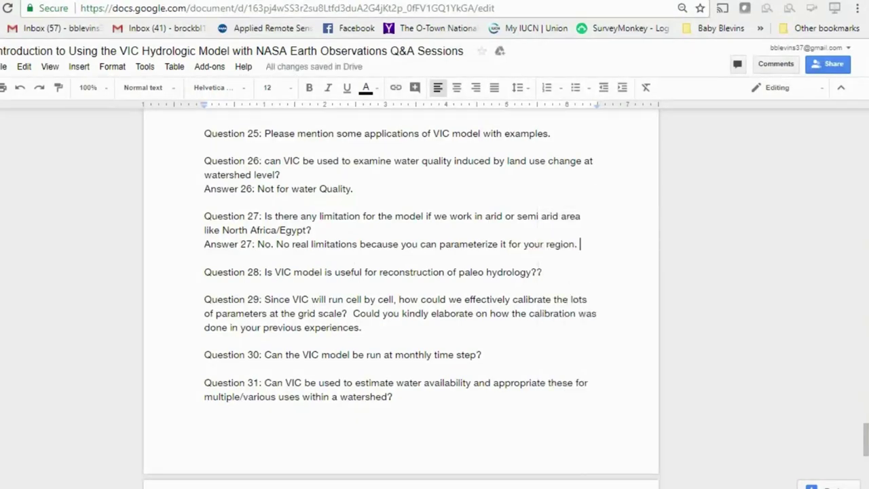
# Extend Answer 27 with the sentence "We have seen the model work well in semi-arid regions.".
pyautogui.write('We h')
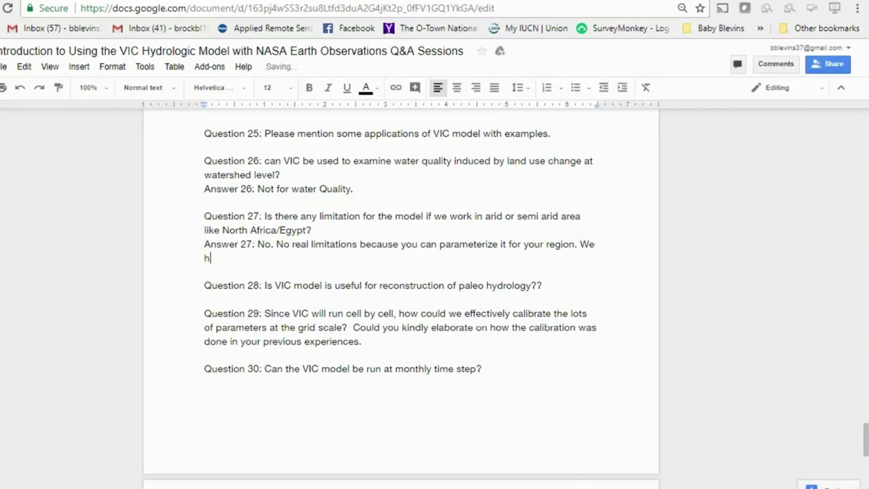
pyautogui.write('ave seen the mo')
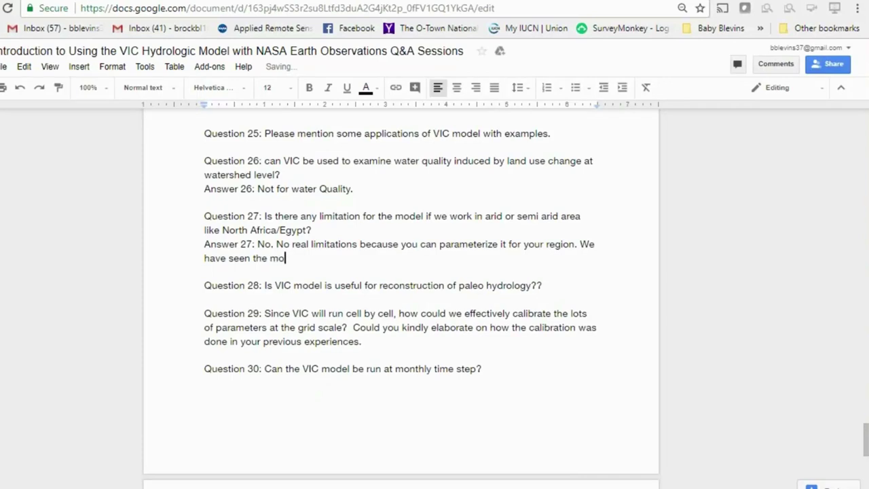
pyautogui.write('del work well in semi-arif')
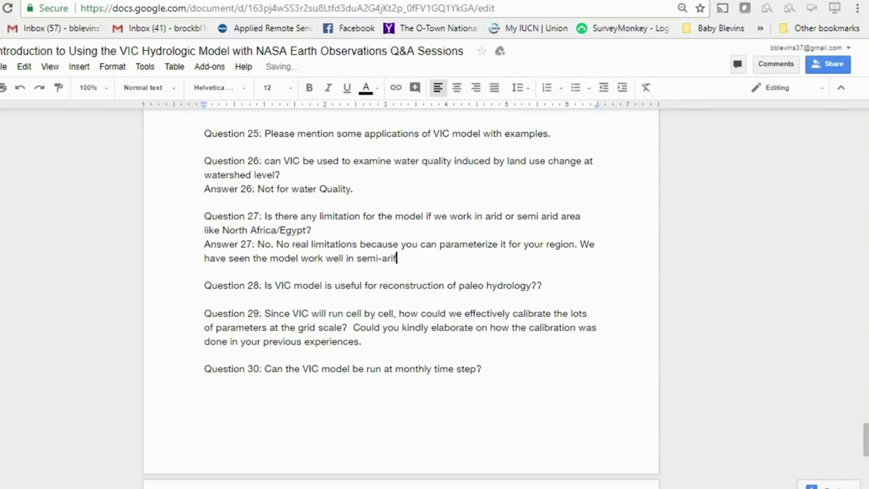
pyautogui.press('BackSpace')
pyautogui.write('d regions.')
# Remove the extra question mark ending Question 28 and start a line directly below it labelled "Answer 28".
pyautogui.click(574, 286)
pyautogui.press('BackSpace')
pyautogui.press('Return')
pyautogui.write('Answe')
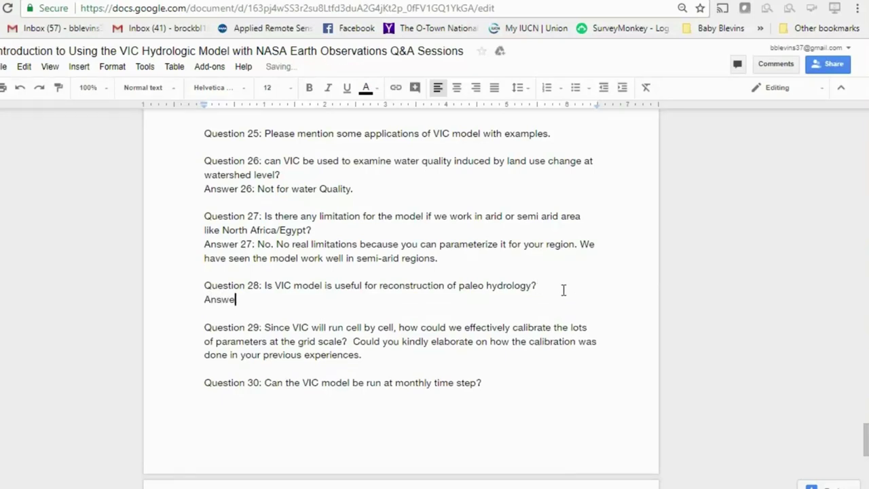
pyautogui.write('r: ')
pyautogui.write('28:')
pyautogui.press('BackSpace')
pyautogui.press('Left')
pyautogui.press('Left')
pyautogui.press('BackSpace')
pyautogui.press('BackSpace')
pyautogui.press('End')
# Complete the first sentence of Answer 28 as ": Yes, it is dependent on the input data though.", with the spelling corrected.
pyautogui.write(': Yes, it is depemn')
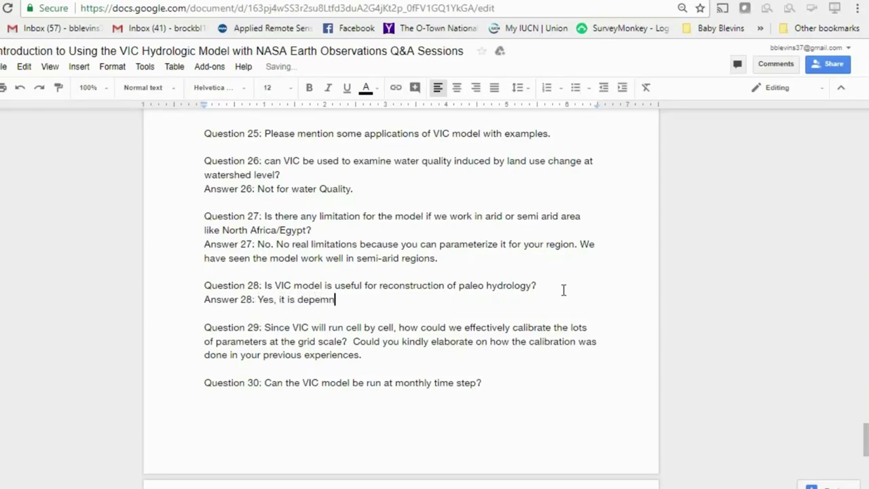
pyautogui.write('dent')
pyautogui.press('BackSpace')
pyautogui.press('BackSpace')
pyautogui.press('BackSpace')
pyautogui.press('BackSpace')
pyautogui.press('BackSpace')
pyautogui.press('BackSpace')
pyautogui.press('BackSpace')
pyautogui.write('ndent on the input data.')
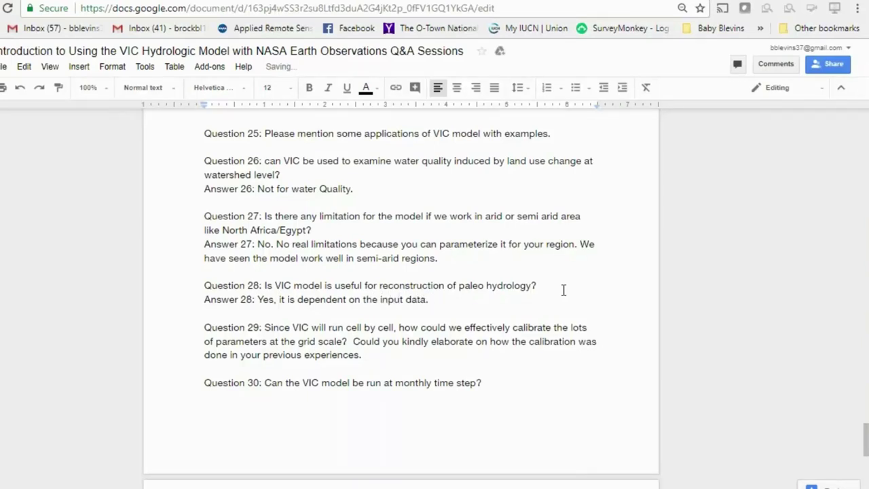
pyautogui.press('BackSpace')
pyautogui.write('though.')
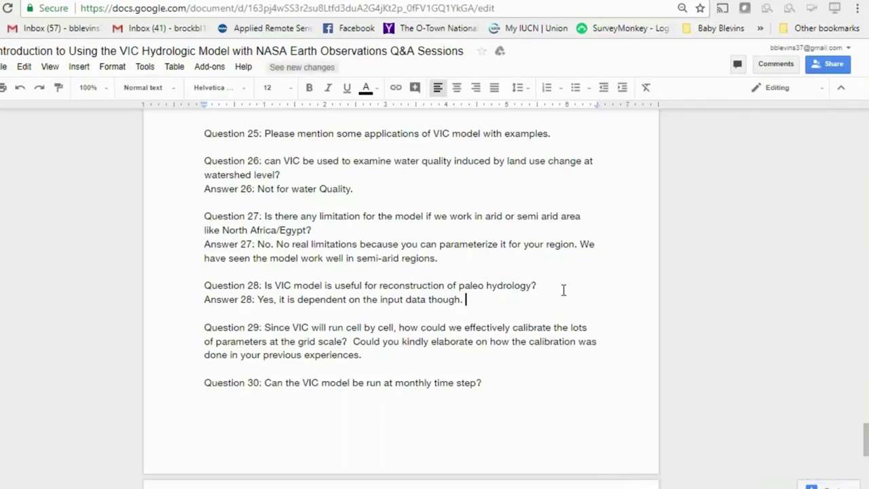
# Extend Answer 28 with "The physics in the model should work independent of time (paleo).", with the spelling corrected.
pyautogui.write('The p')
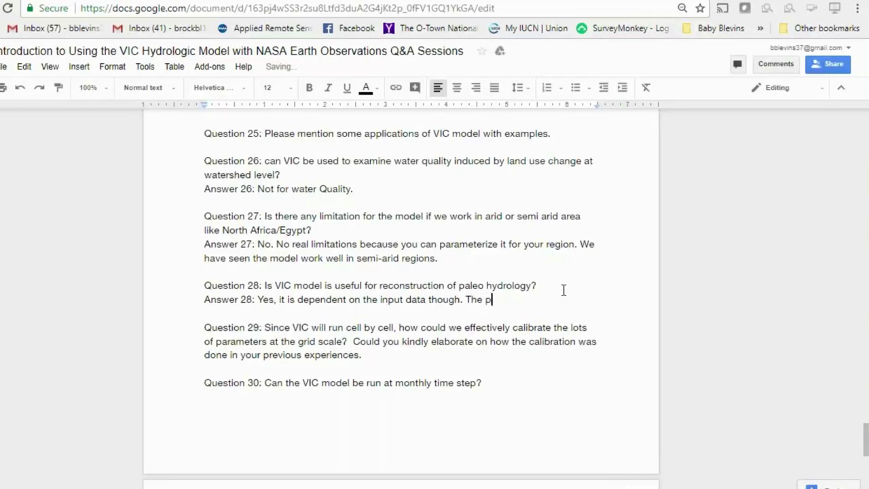
pyautogui.write('hysics in the model')
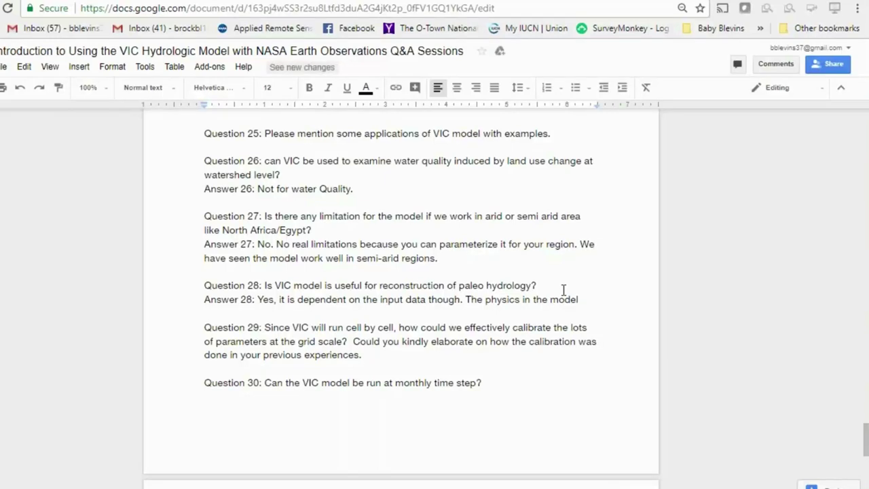
pyautogui.write('shold')
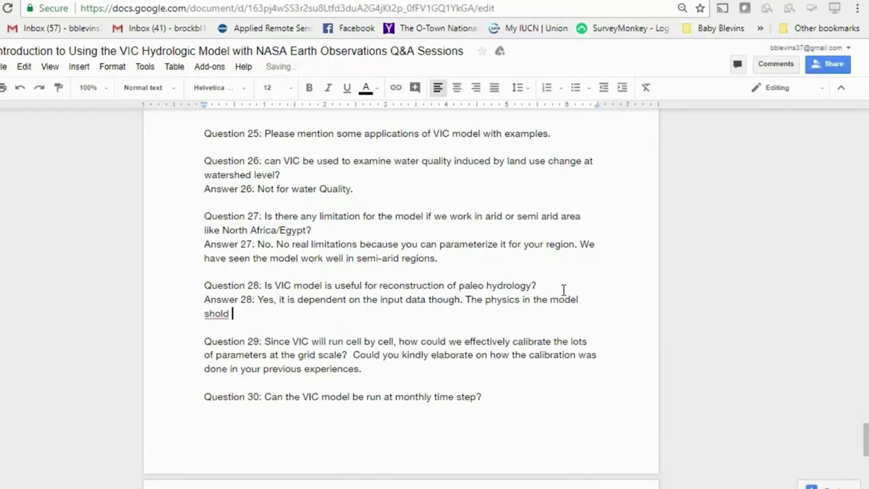
pyautogui.press('BackSpace')
pyautogui.press('BackSpace')
pyautogui.press('BackSpace')
pyautogui.write('uld work independe')
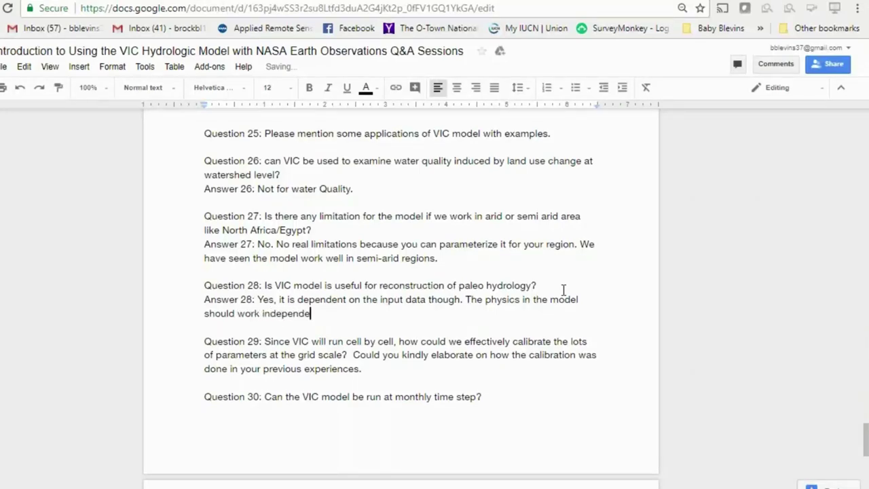
pyautogui.write('nt of time.')
pyautogui.press('BackSpace')
pyautogui.press('BackSpace')
pyautogui.write('(paleo')
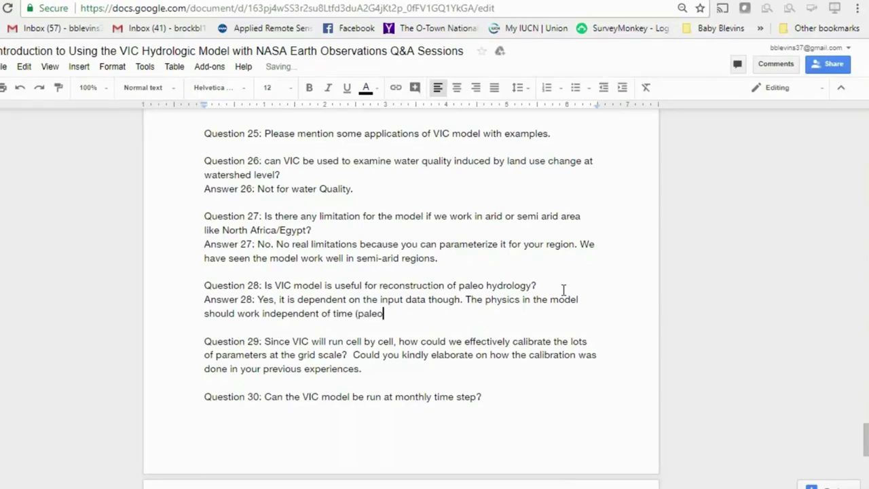
pyautogui.write(').')
# Add the label "Answer 29:" on the line directly below Question 29, without a blank line between them.
pyautogui.click(412, 369)
pyautogui.press('Down')
pyautogui.press('Down')
pyautogui.press('Home')
pyautogui.hotkey('shift', 'End')
pyautogui.press('Delete')
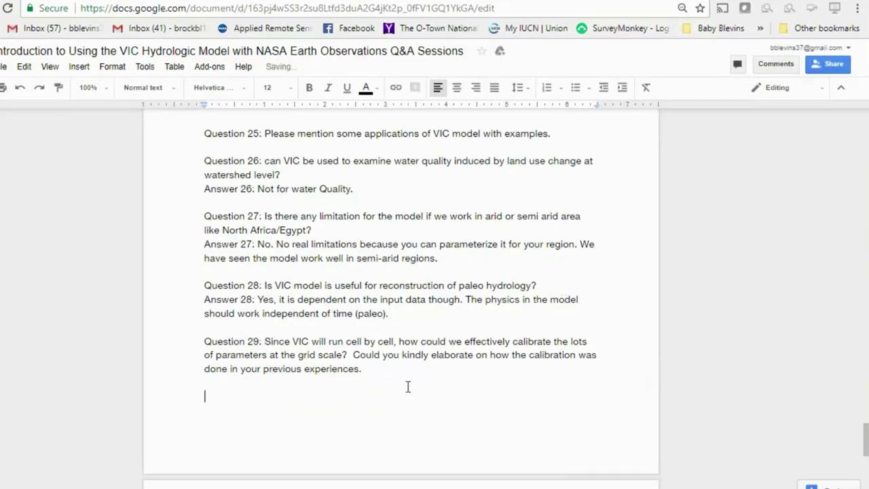
pyautogui.write('Answer 29:')
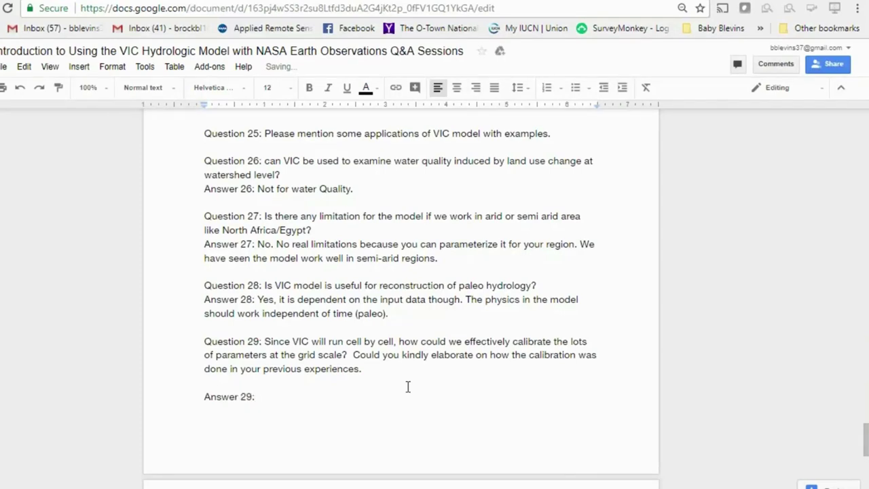
pyautogui.click(206, 396)
pyautogui.press('BackSpace')
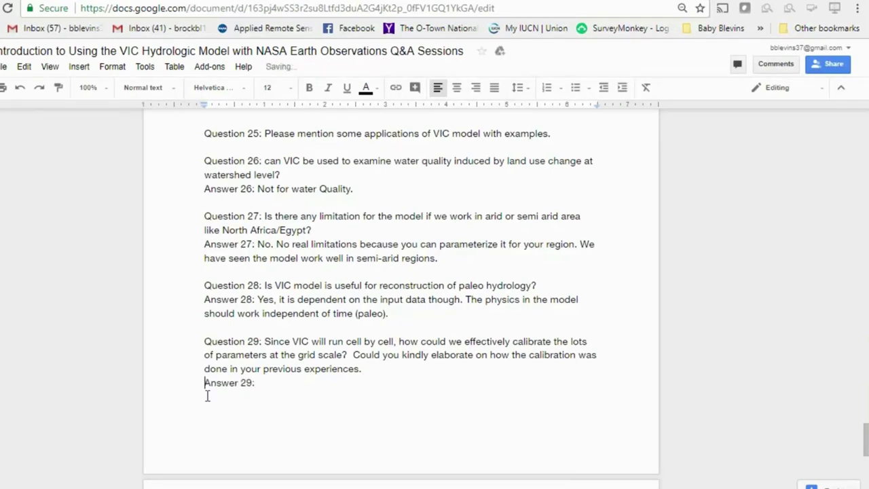
# Begin Answer 29 with "There a many calibration strategies out there. The cascading basin approach".
pyautogui.click(268, 383)
pyautogui.scroll(-3, 270, 384)
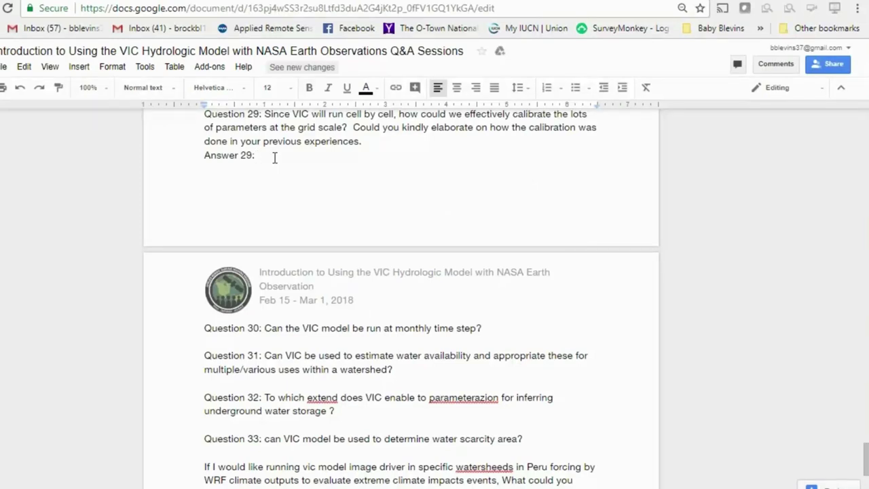
pyautogui.write('Th')
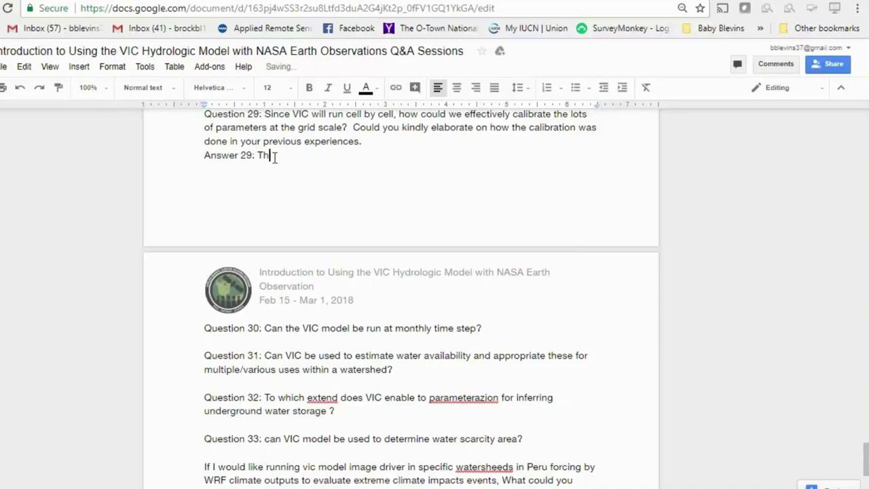
pyautogui.write('ere a many calibration star')
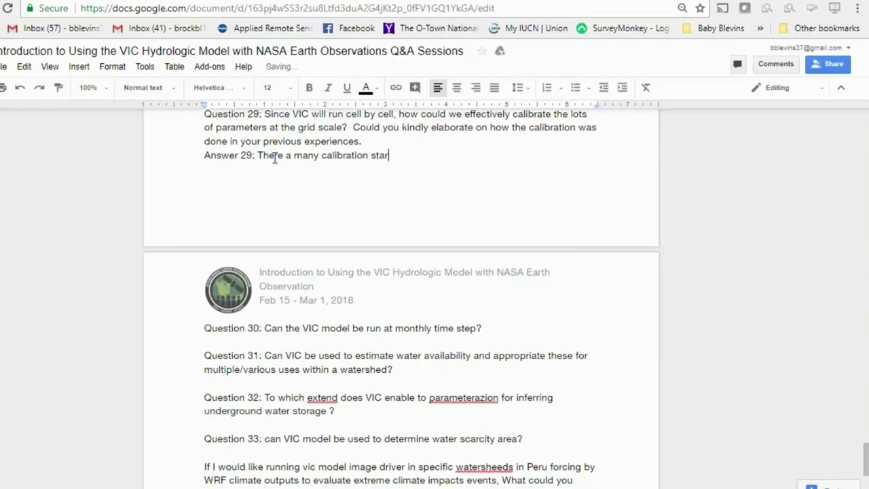
pyautogui.press('BackSpace')
pyautogui.press('BackSpace')
pyautogui.write('rategies out there. The cas')
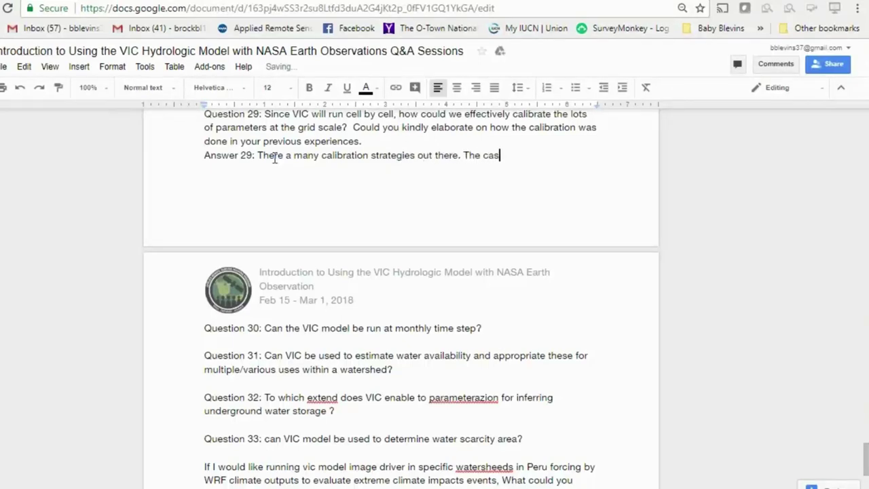
pyautogui.write('cading basin approach ')
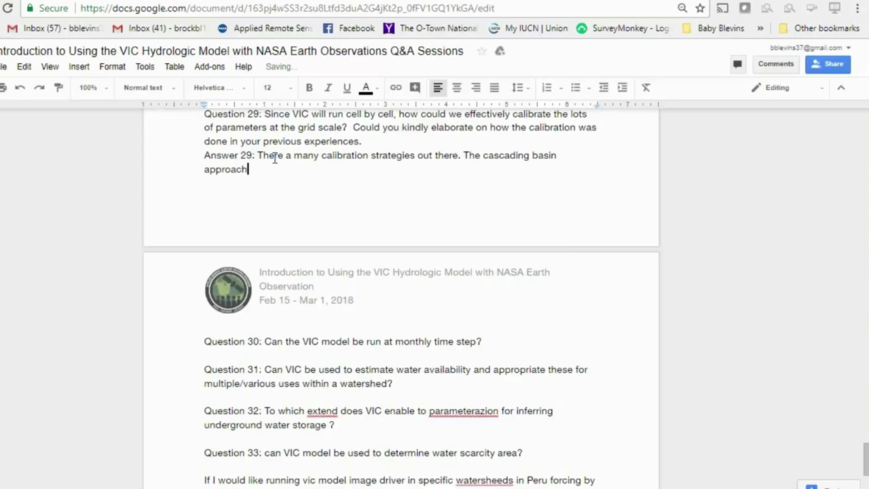
pyautogui.write('.')
pyautogui.press('BackSpace')
# Continue Answer 29 with ". An outlet for a watershed. Calibrate for the upper portion of the watershed.", correcting the misspelled "for the".
pyautogui.write('. An outlet for a wat')
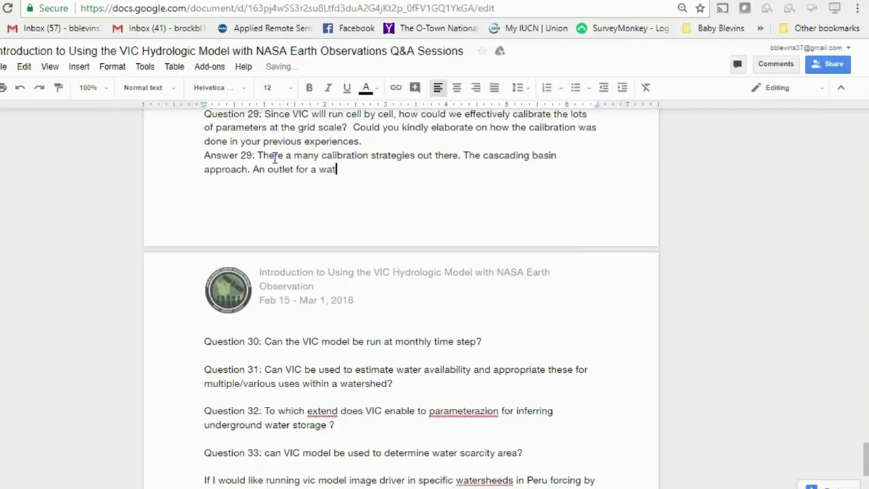
pyautogui.write('ershed. Calibr')
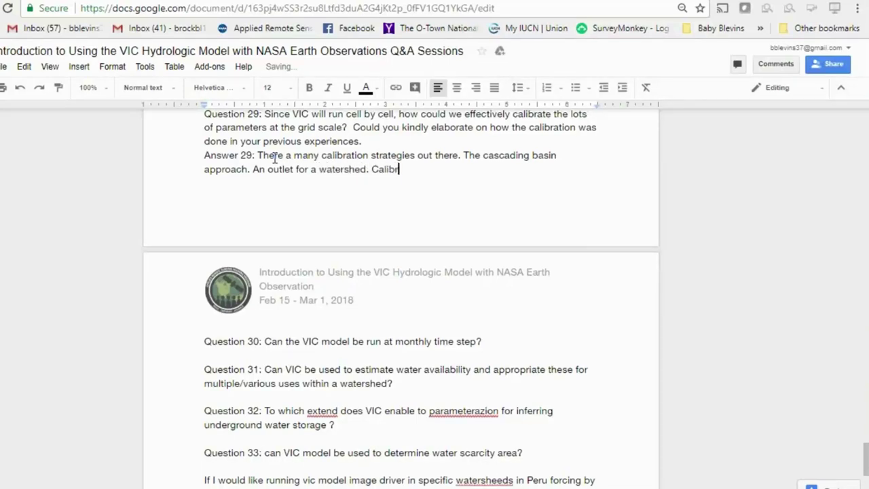
pyautogui.write('ate fprhte upper o')
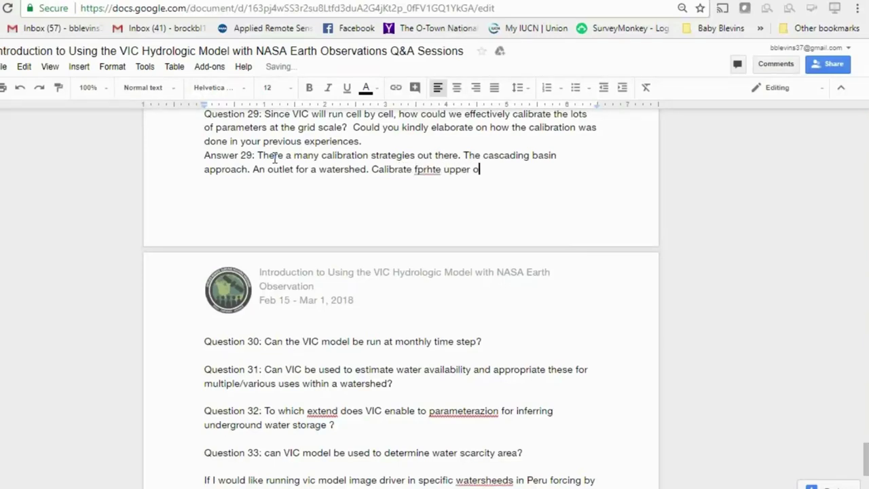
pyautogui.press('BackSpace')
pyautogui.write('portion of the water')
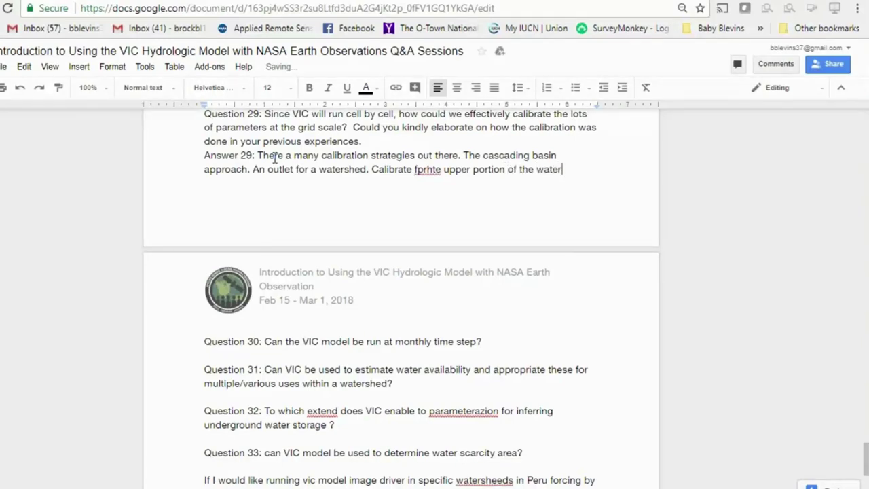
pyautogui.write('shed.')
pyautogui.press('BackSpace')
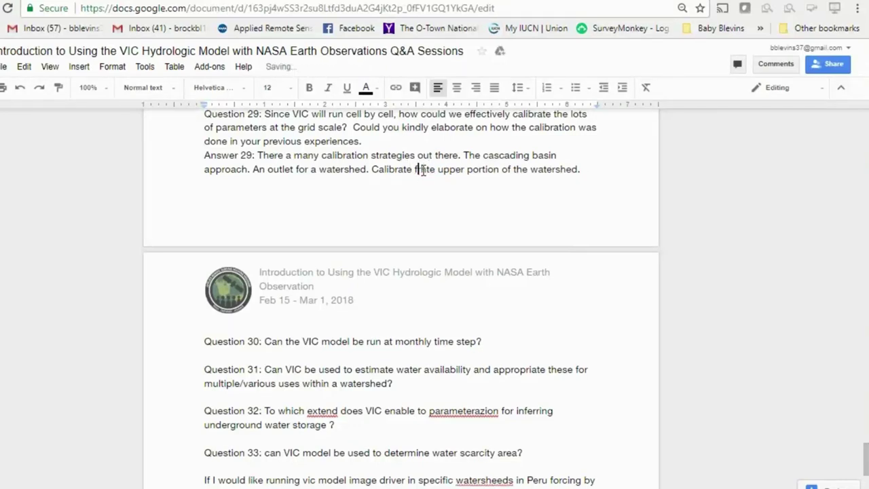
pyautogui.write('or')
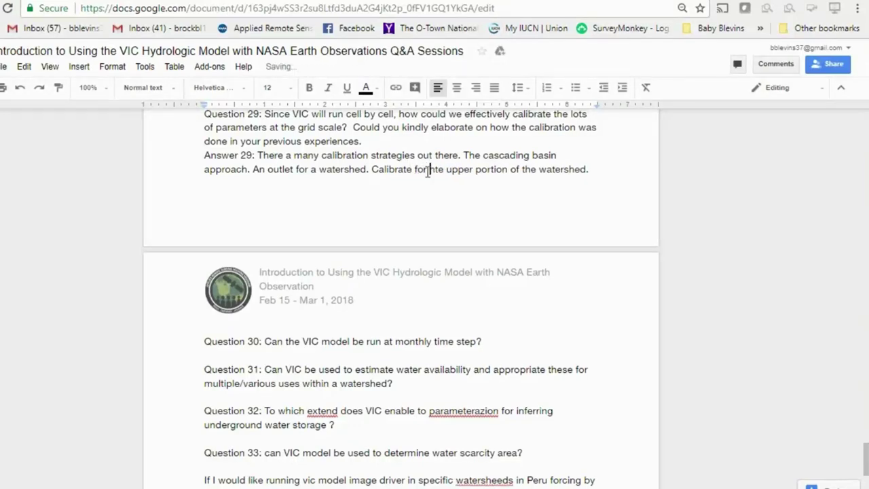
pyautogui.doubleClick(436, 169)
pyautogui.write('the')
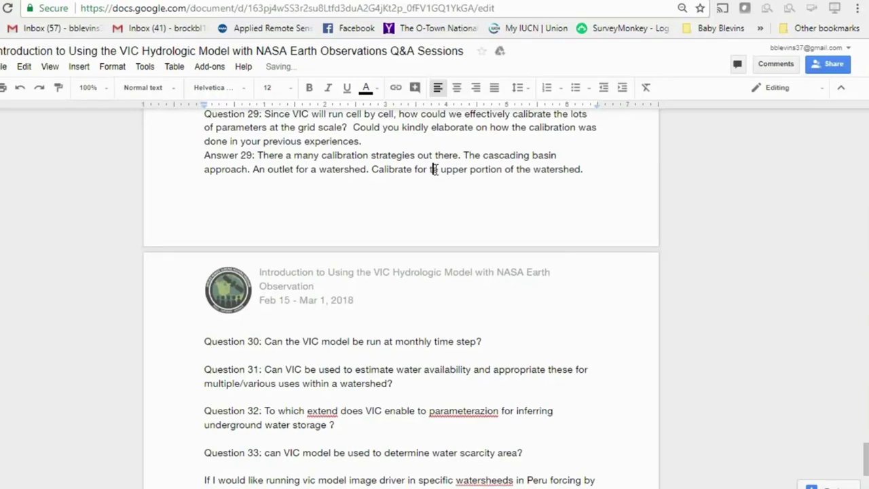
# Continue Answer 29 after its last sentence with "Calibrate stepwise down each sub watershed".
pyautogui.click(608, 169)
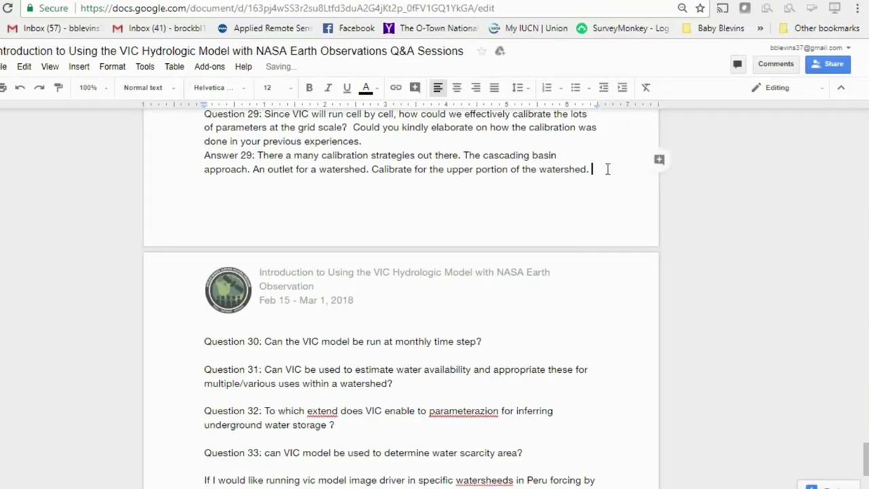
pyautogui.press('Return')
pyautogui.write('Caliv')
pyautogui.press('BackSpace')
pyautogui.write('brate ')
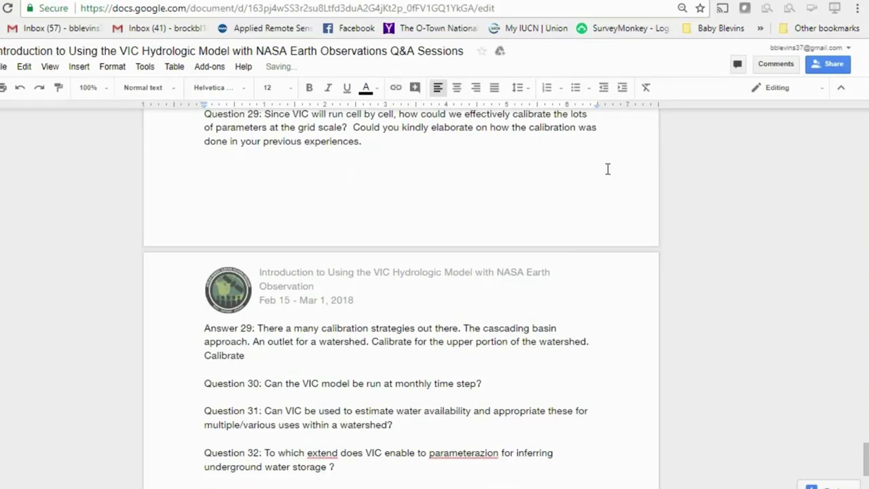
pyautogui.write('stepwise down t')
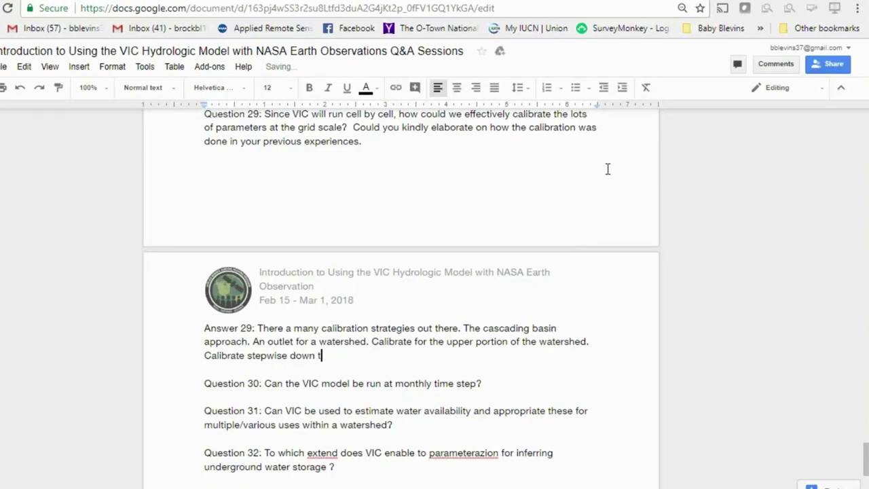
pyautogui.write('h')
pyautogui.press('BackSpace')
pyautogui.press('BackSpace')
pyautogui.write('each sub water')
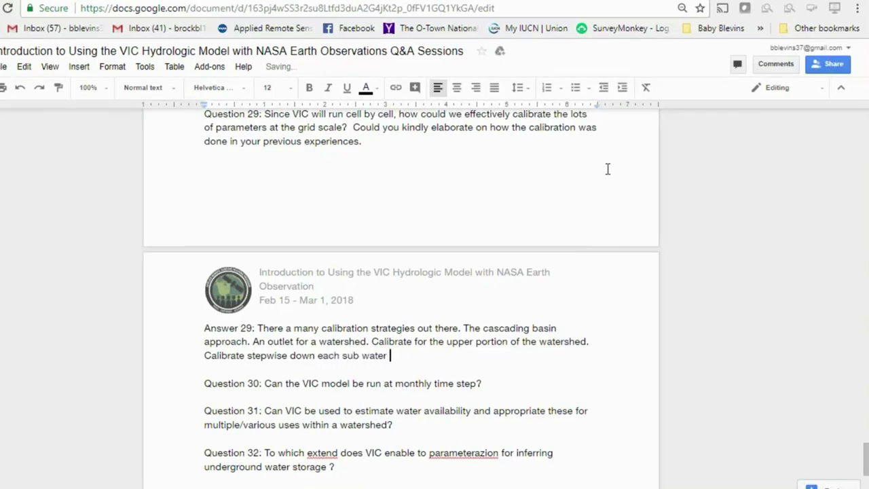
pyautogui.press('BackSpace')
pyautogui.write('shed')
pyautogui.press('BackSpace')
# Extend the last sentence of Answer 29 with ", including specific parameters", correcting the spelling of "including".
pyautogui.write(', includin')
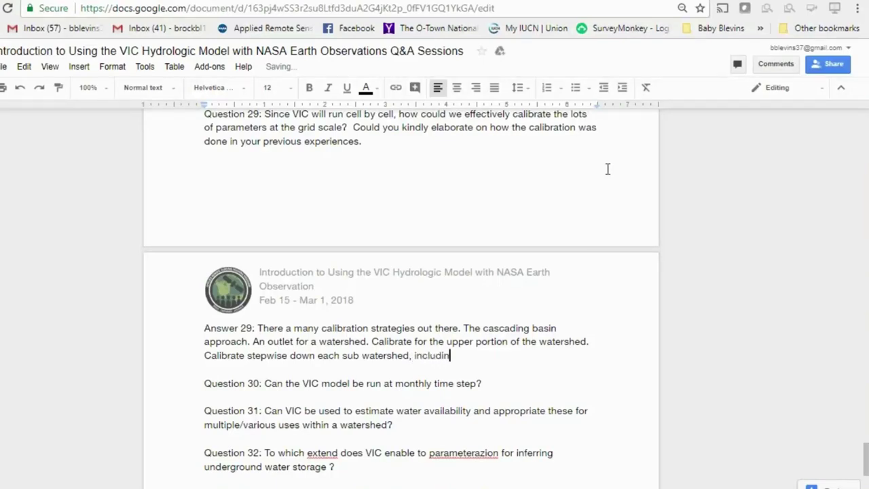
pyautogui.write('fgf specific pa')
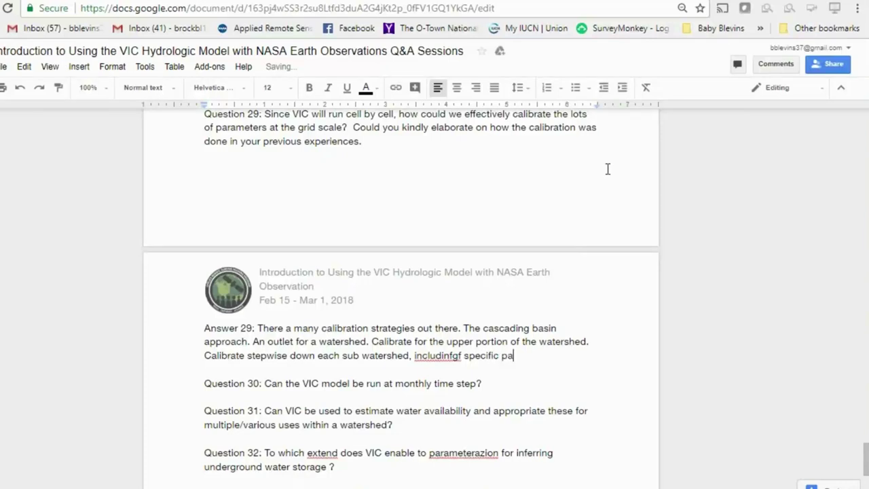
pyautogui.write('rameters')
pyautogui.rightClick(438, 355)
pyautogui.click(475, 218)
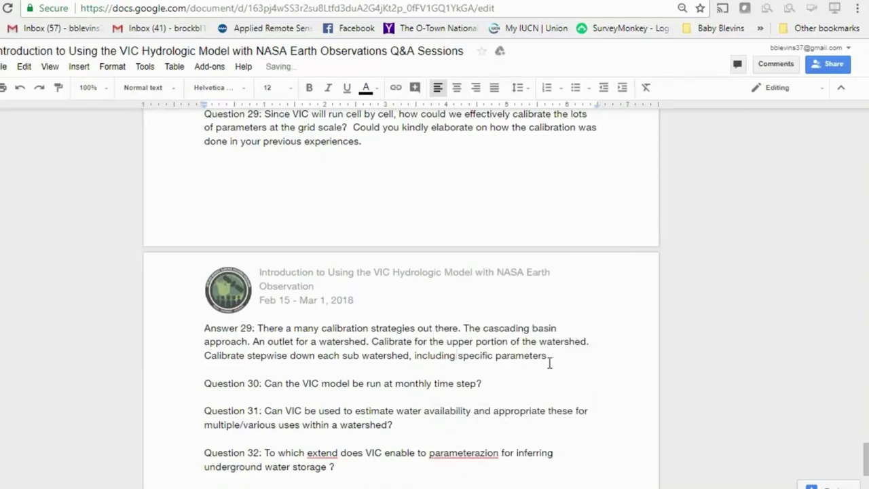
pyautogui.click(554, 358)
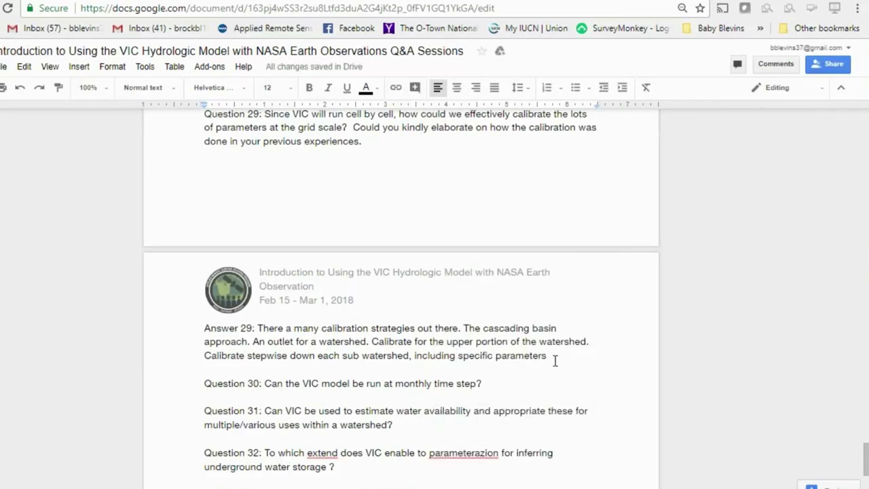
# Finish the last sentence of Answer 29 with "for each sub-portion.".
pyautogui.write('for ea')
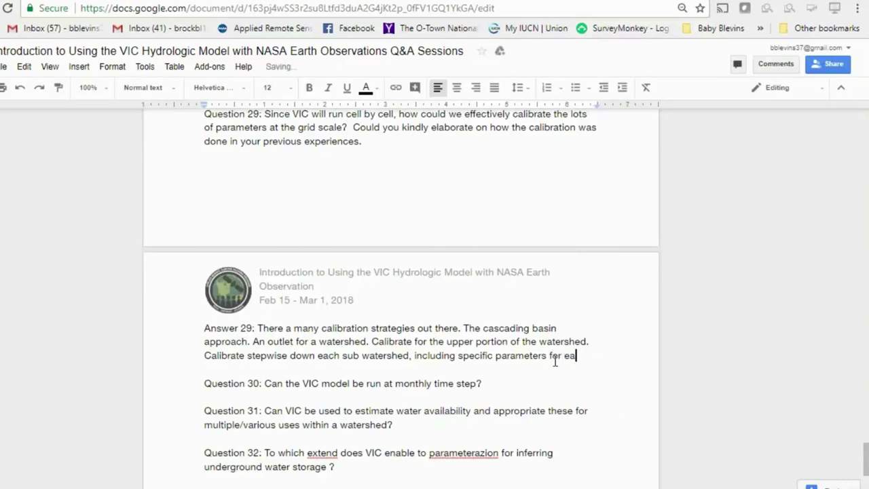
pyautogui.write('ch sub')
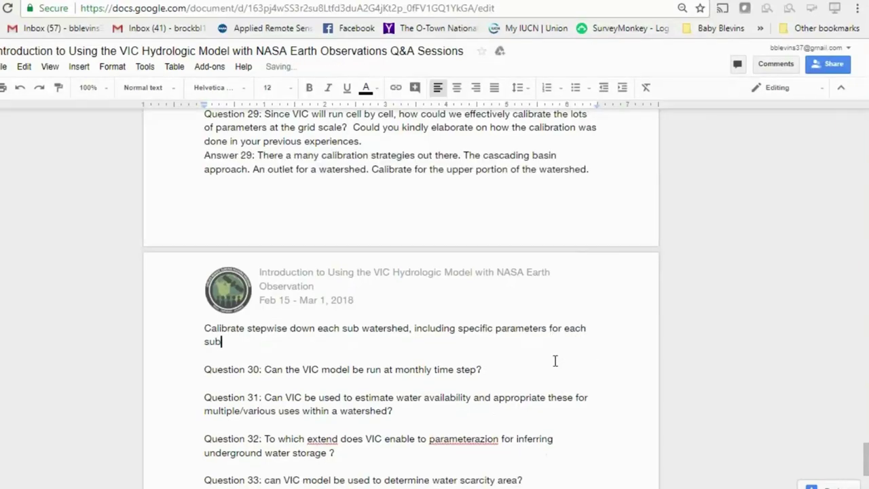
pyautogui.write('-portion.')
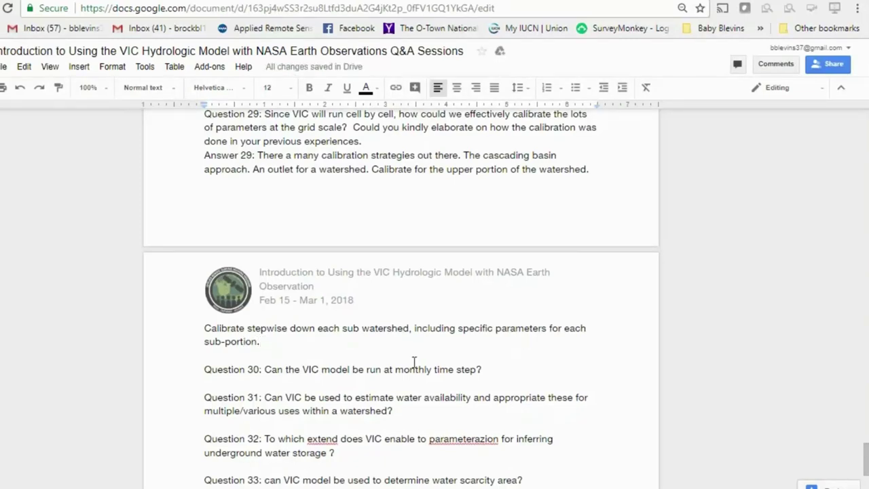
# Add "Answer 30: No. The owest temporal resolution is daily." on a new line directly below Question 30.
pyautogui.click(486, 369)
pyautogui.press('Return')
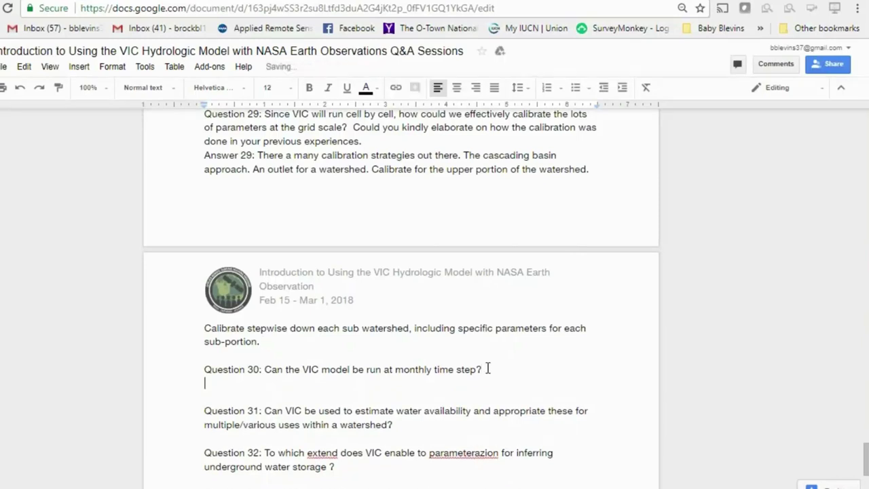
pyautogui.write('Answer 30: ')
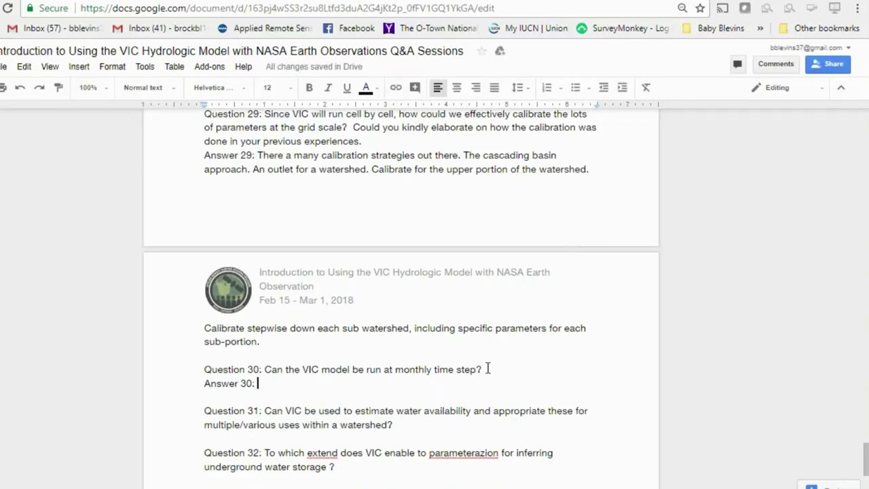
pyautogui.write('No. ')
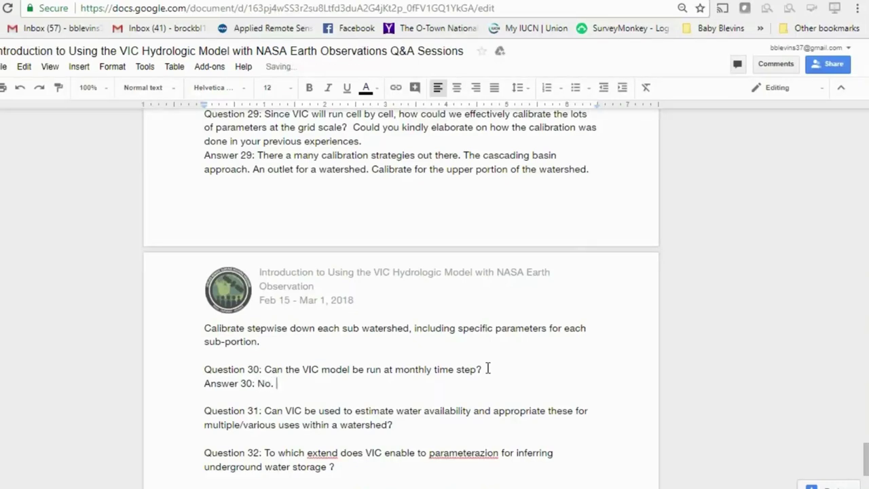
pyautogui.write('The owest temporal res')
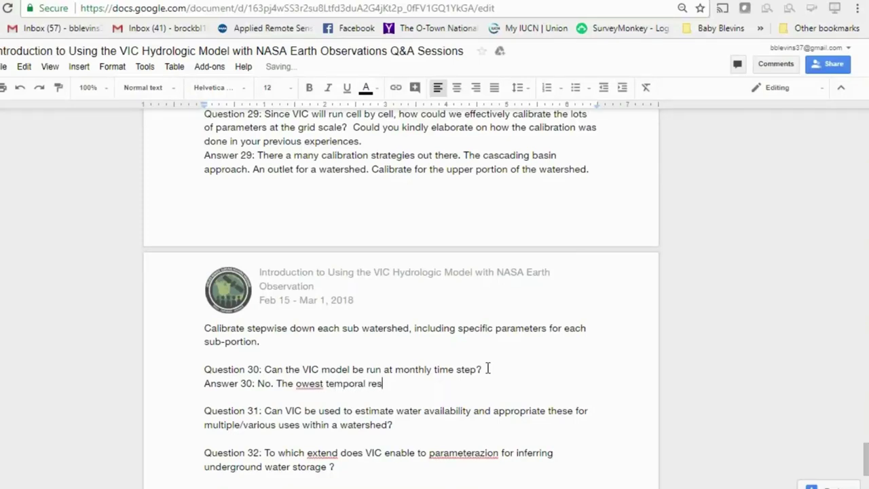
pyautogui.write('olution is daily. The')
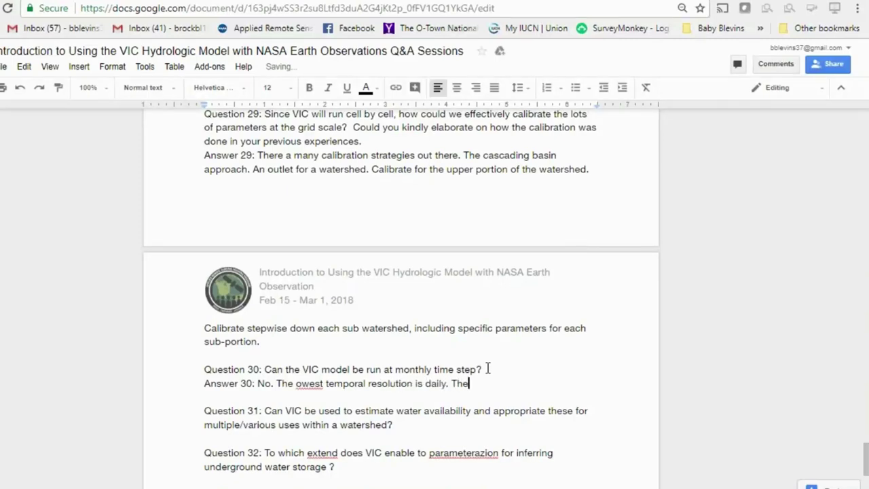
# Continue Answer 30 with "But you can aggregate those daily outputs in to a monthly.", removing the stray "The".
pyautogui.press('BackSpace')
pyautogui.press('BackSpace')
pyautogui.press('BackSpace')
pyautogui.write('But you can agg')
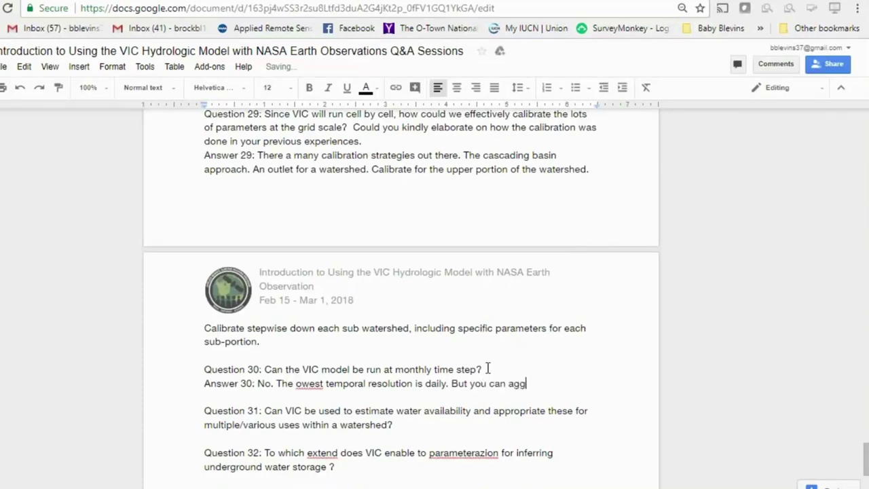
pyautogui.write('regate those dail')
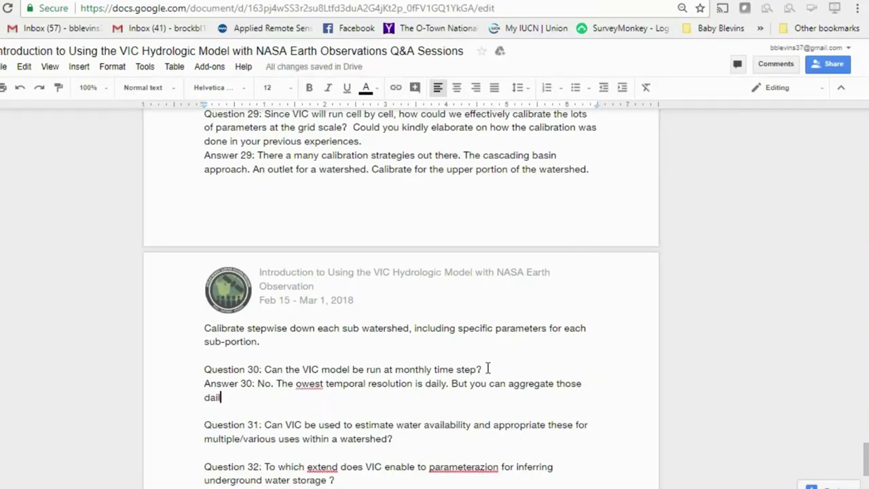
pyautogui.write('y out')
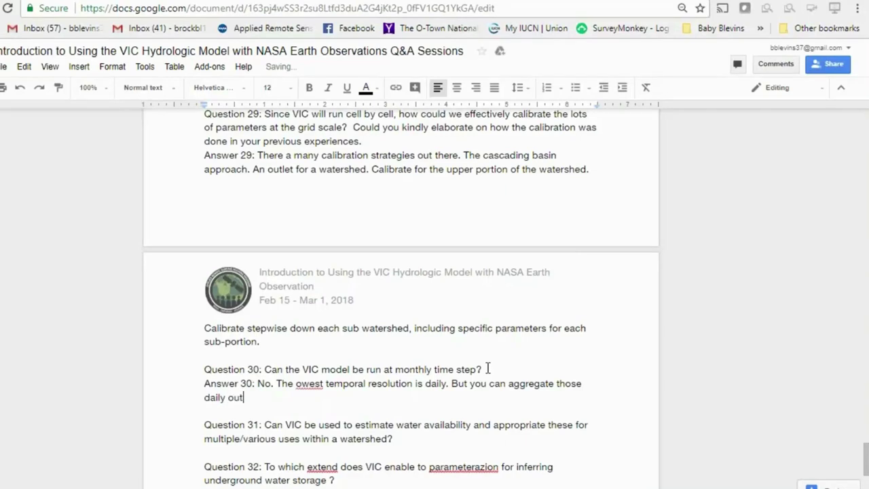
pyautogui.write('puts in to a monthl')
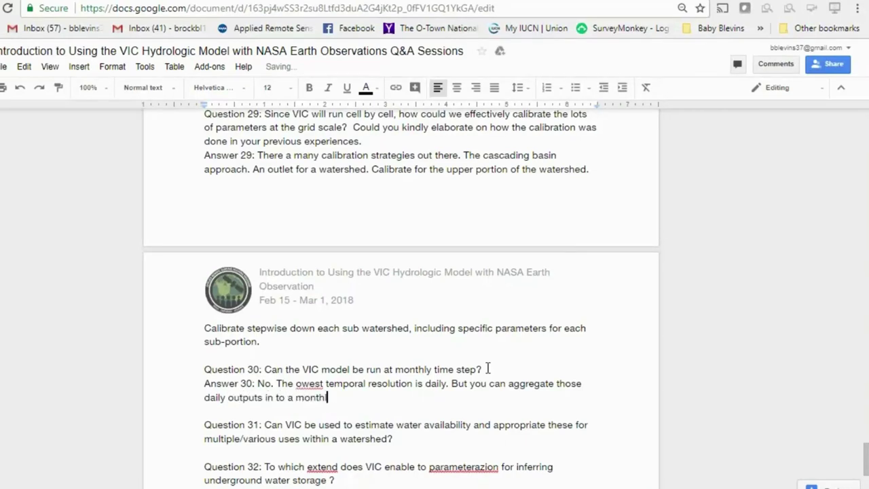
pyautogui.write('y.')
# Correct Answer 30 by joining "in to" into one word and changing "owest" to "lowest".
pyautogui.click(277, 397)
pyautogui.press('BackSpace')
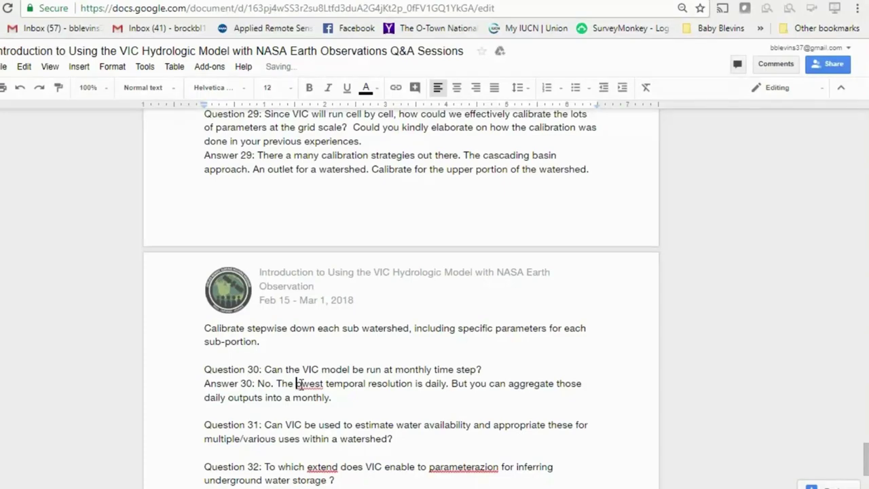
pyautogui.write('l')
pyautogui.click(394, 411)
# Add "Answer 31: Yes." on a new line directly below Question 31.
pyautogui.scroll(-4, 397, 411)
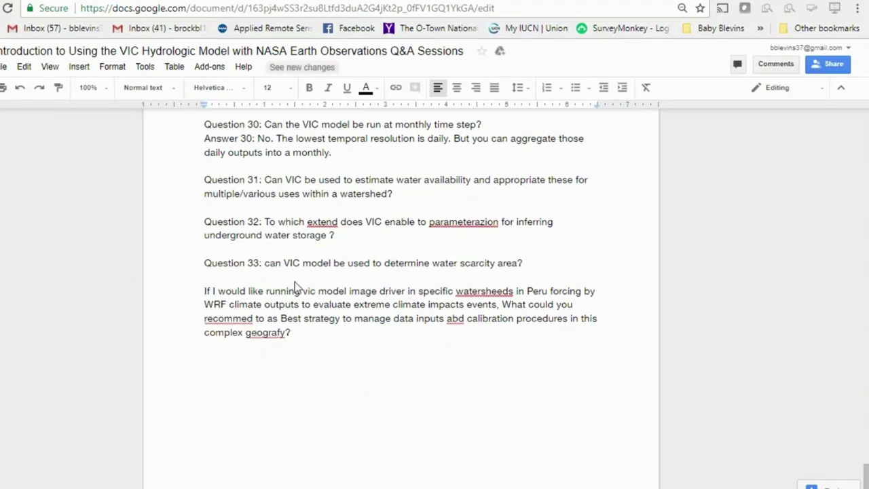
pyautogui.click(409, 194)
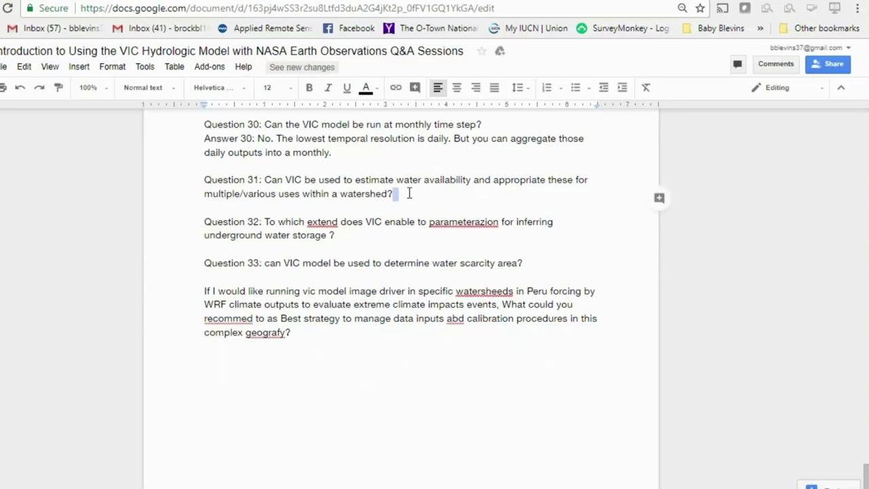
pyautogui.press('Return')
pyautogui.write('Yes')
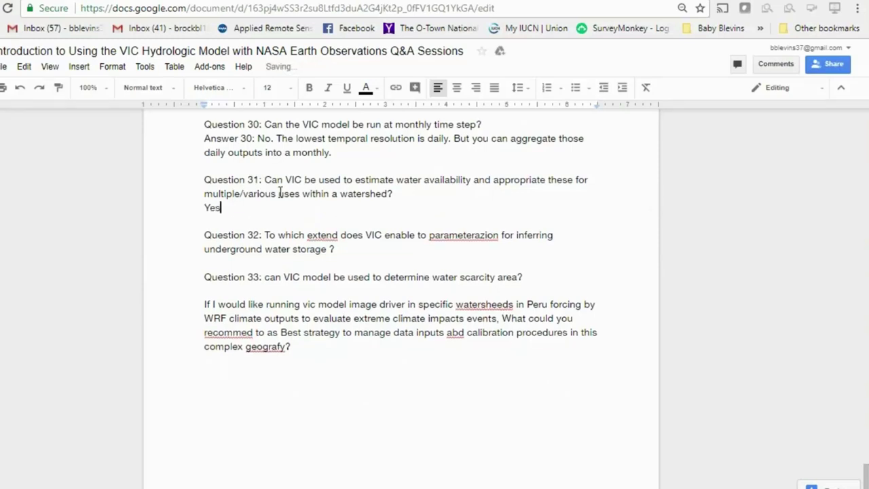
pyautogui.click(205, 208)
pyautogui.write('Answer')
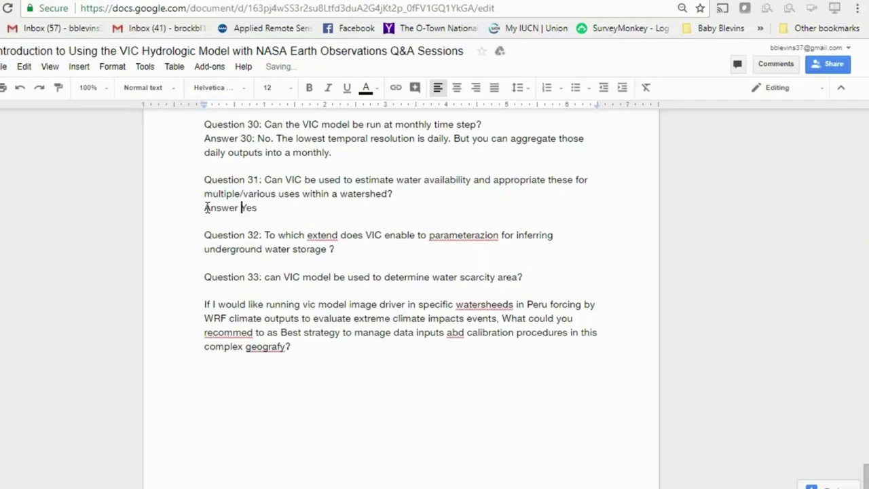
pyautogui.write(' 31:')
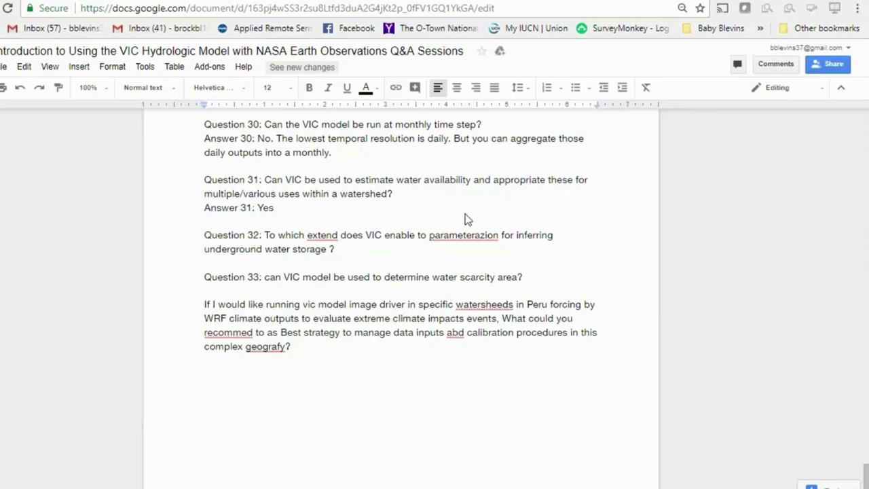
pyautogui.moveTo(377, 280); pyautogui.dragTo(469, 279)
pyautogui.click(284, 210)
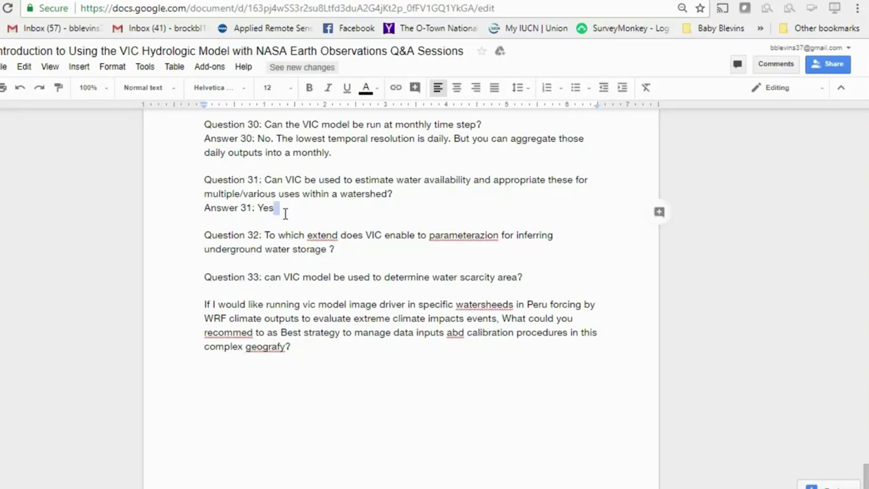
pyautogui.write('.')
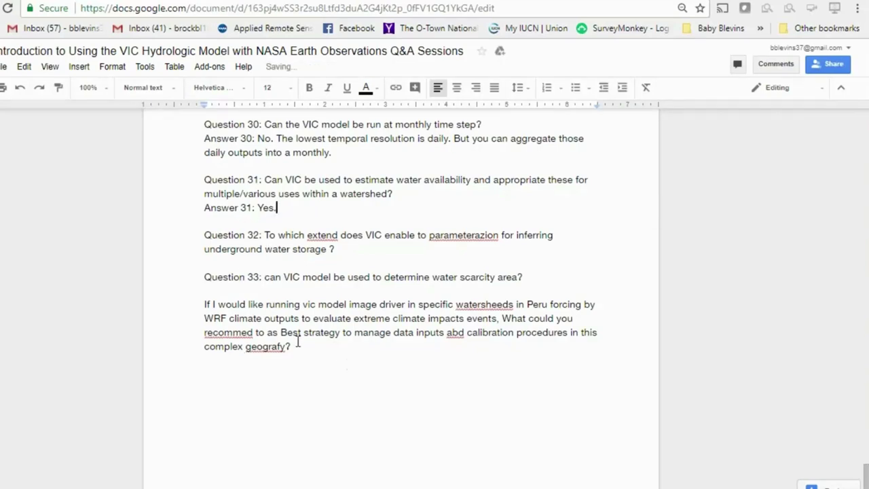
# Correct the misspelled words to "geography" and "recommend" in the unnumbered question about Peru.
pyautogui.rightClick(265, 348)
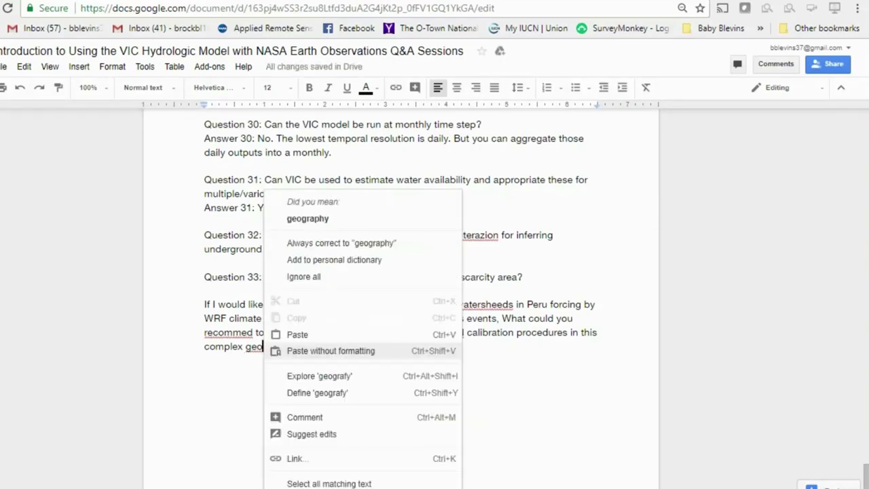
pyautogui.click(308, 218)
pyautogui.rightClick(242, 333)
pyautogui.click(288, 218)
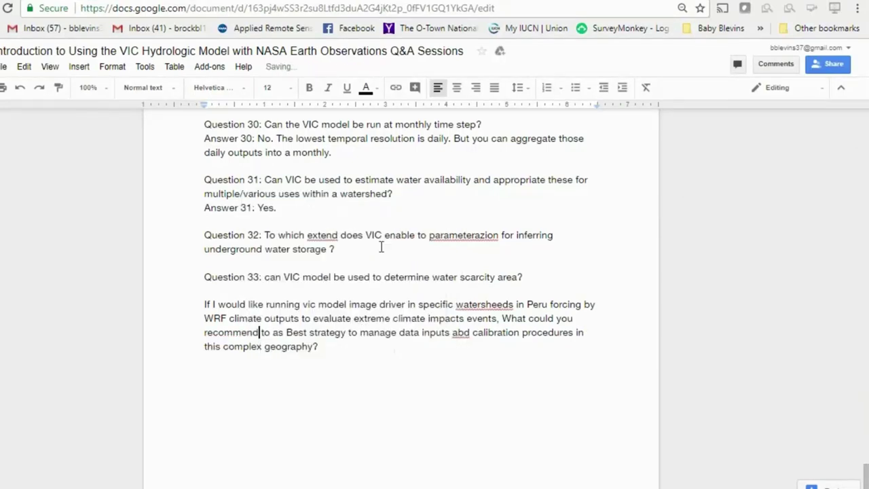
# Correct the misspelled word to "parameterization" in Question 32 and review the flagged word "extend".
pyautogui.rightClick(451, 237)
pyautogui.click(478, 222)
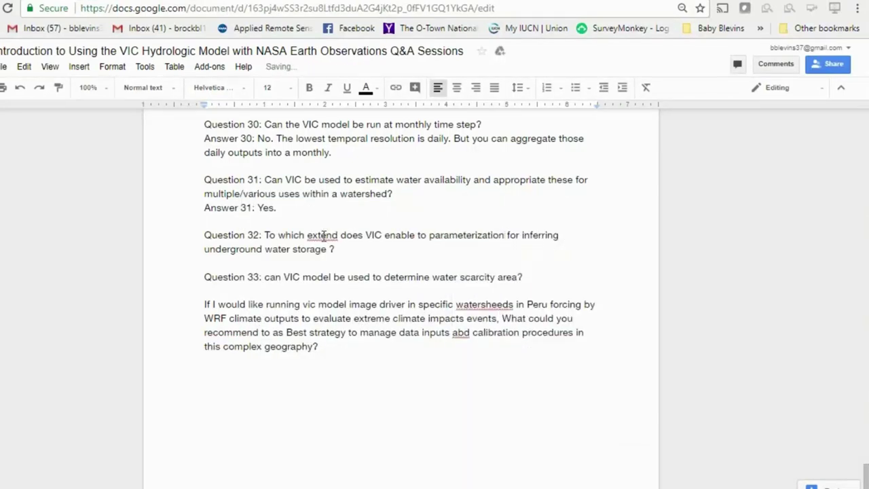
pyautogui.rightClick(324, 236)
pyautogui.click(318, 292)
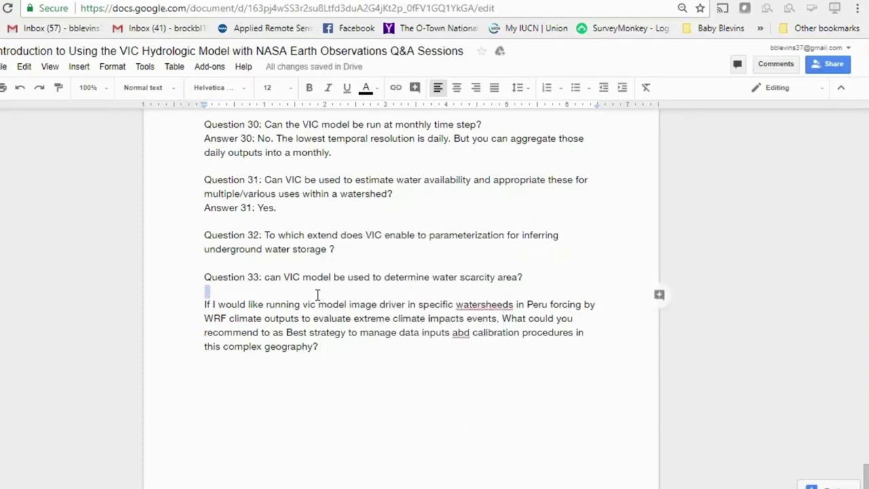
# Correct the remaining misspellings in the unnumbered Peru question to "watersheds" and "and".
pyautogui.rightClick(469, 306)
pyautogui.click(513, 218)
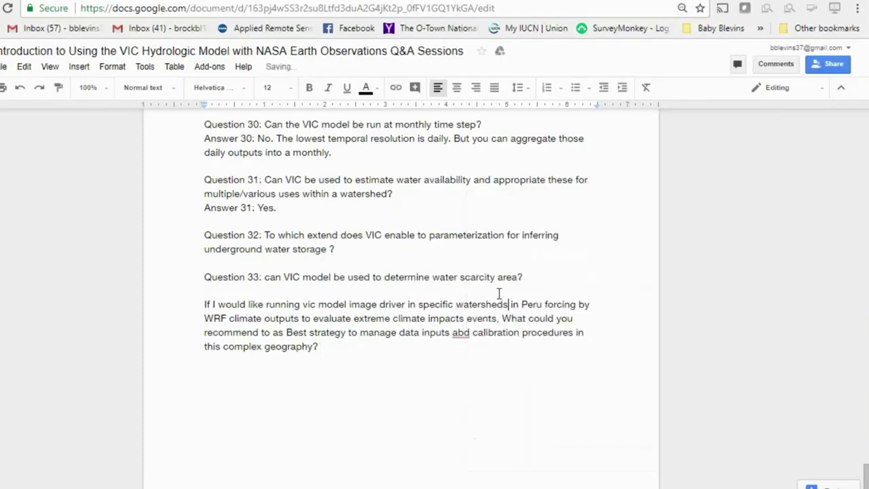
pyautogui.rightClick(463, 334)
pyautogui.click(475, 348)
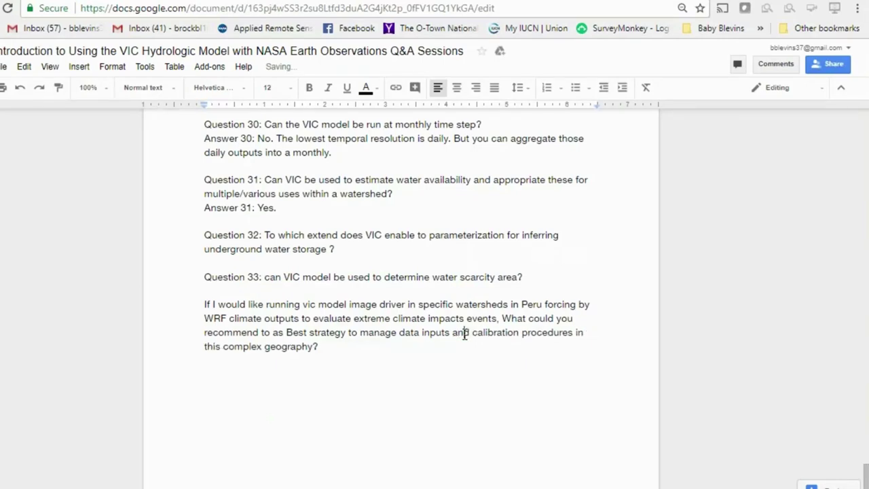
pyautogui.click(298, 206)
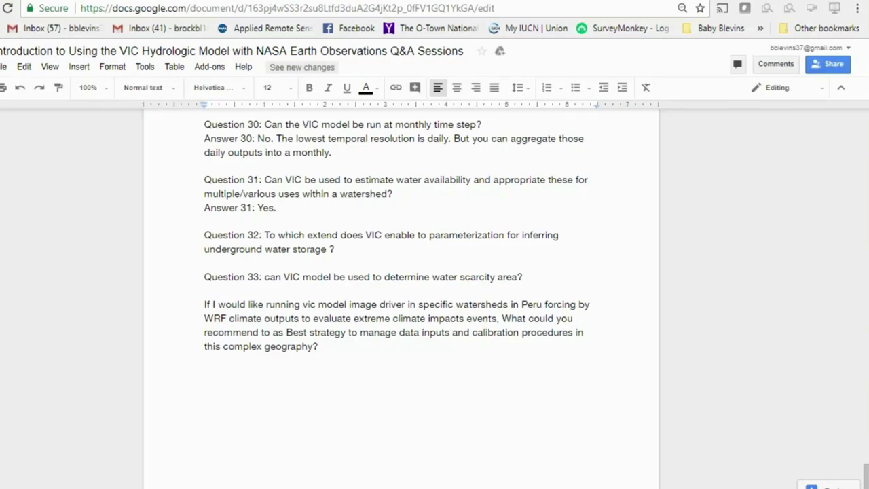
pyautogui.hotkey('alt', 'Tab')
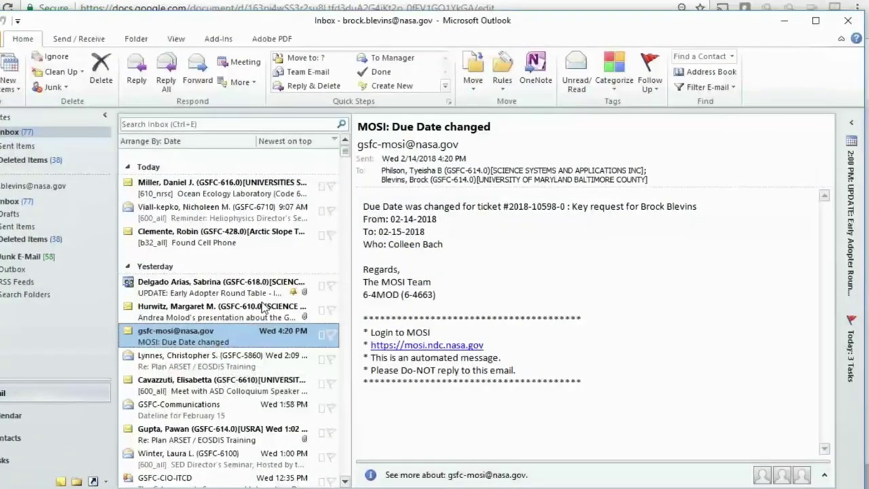
pyautogui.press('super+Down')
pyautogui.press('super+Down')
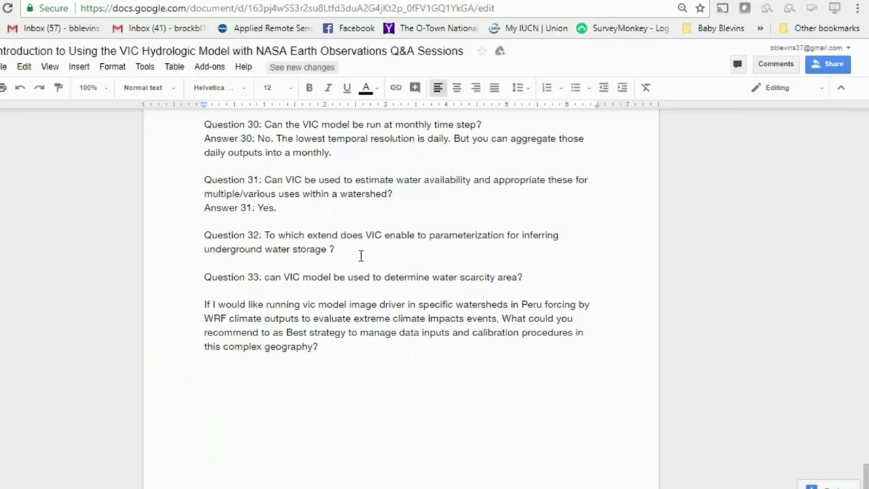
# Remove the space before Question 32's question mark and start a line reading "Answer 32:" directly below the question.
pyautogui.scroll(-1, 758, 350)
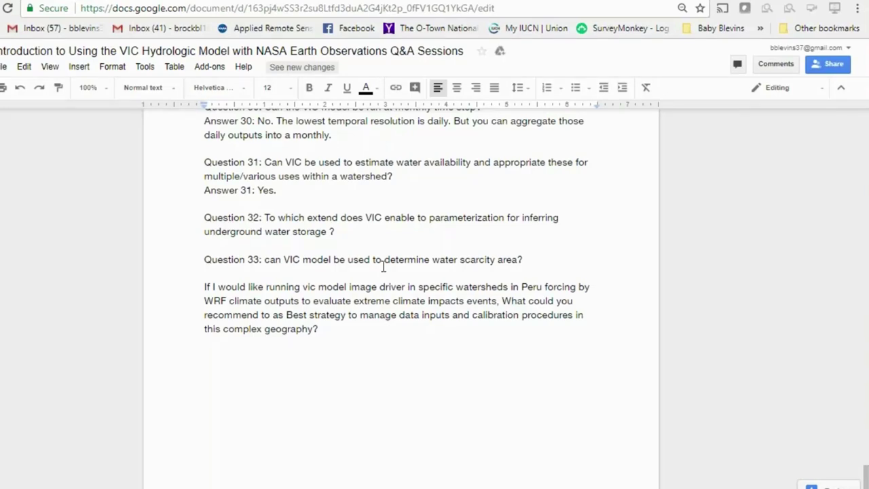
pyautogui.scroll(1, 350, 248)
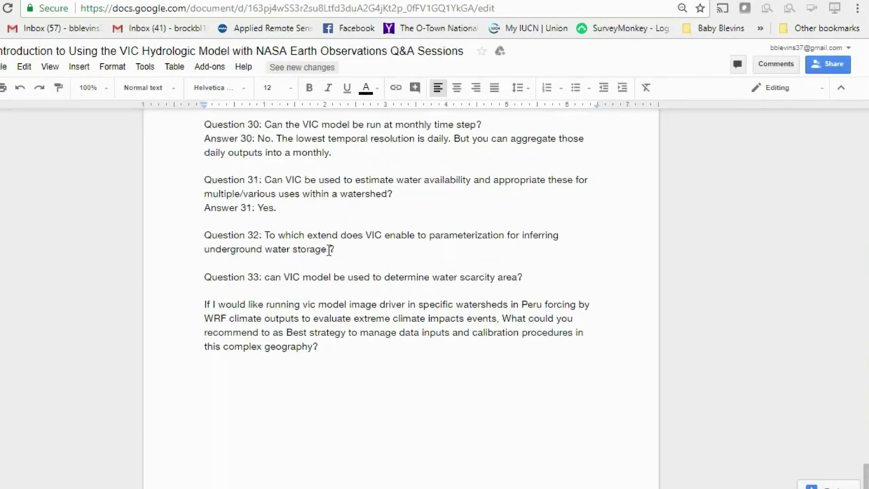
pyautogui.click(332, 249)
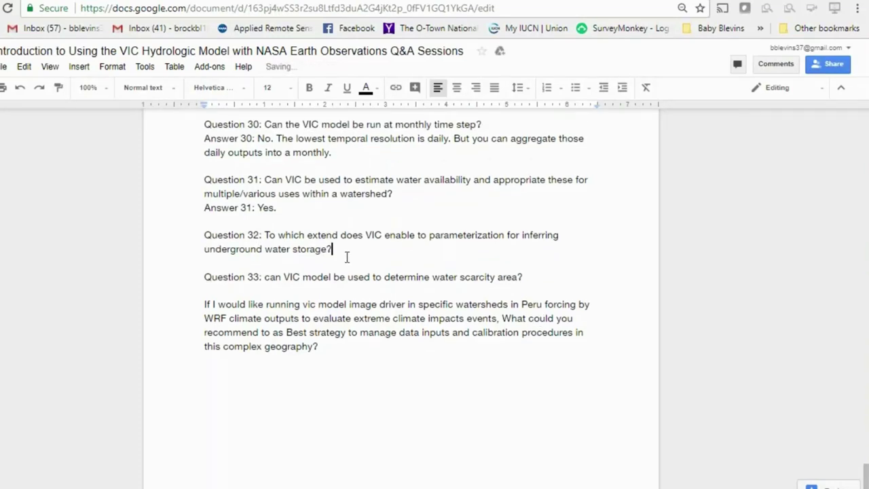
pyautogui.press('Return')
pyautogui.write('Answer')
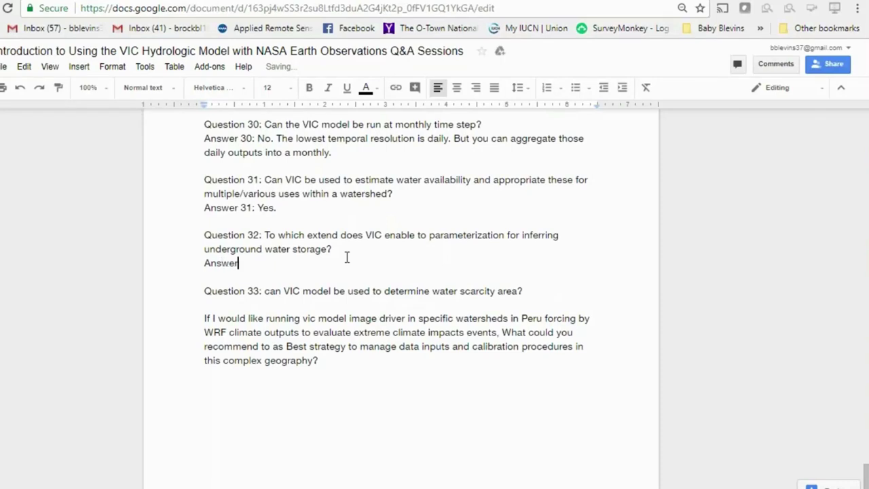
pyautogui.write(' 32:')
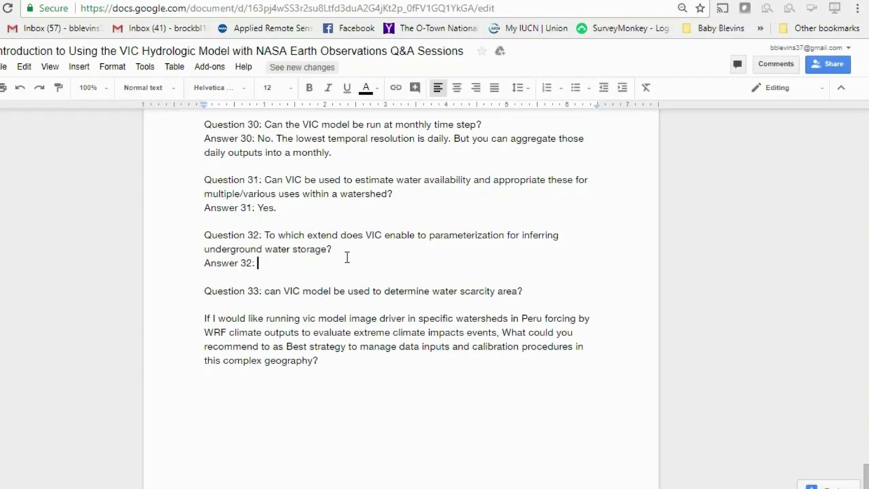
# Write "There are 2 components to groundwater storage. Up to 2 meters. VIC estimates that." as the beginning of Answer 32.
pyautogui.write('There')
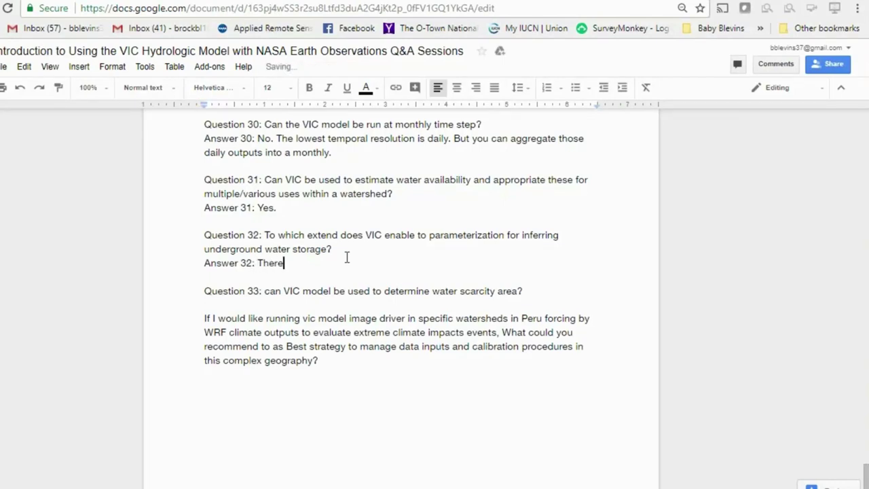
pyautogui.write(' are 2 component')
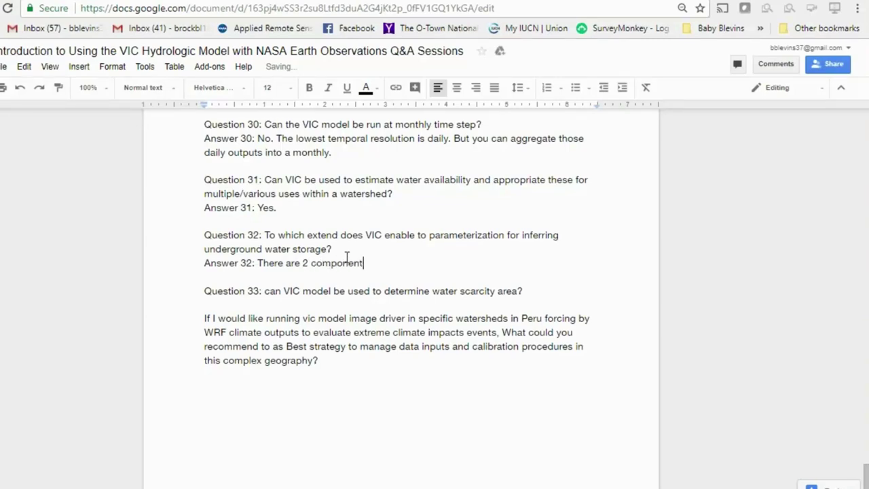
pyautogui.write('s to groundwater s')
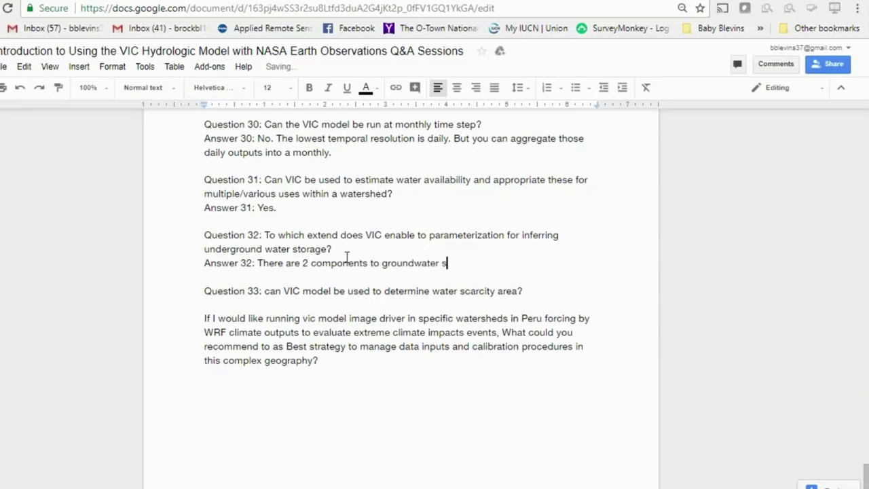
pyautogui.press('BackSpace')
pyautogui.write('storage. Up to 2 ')
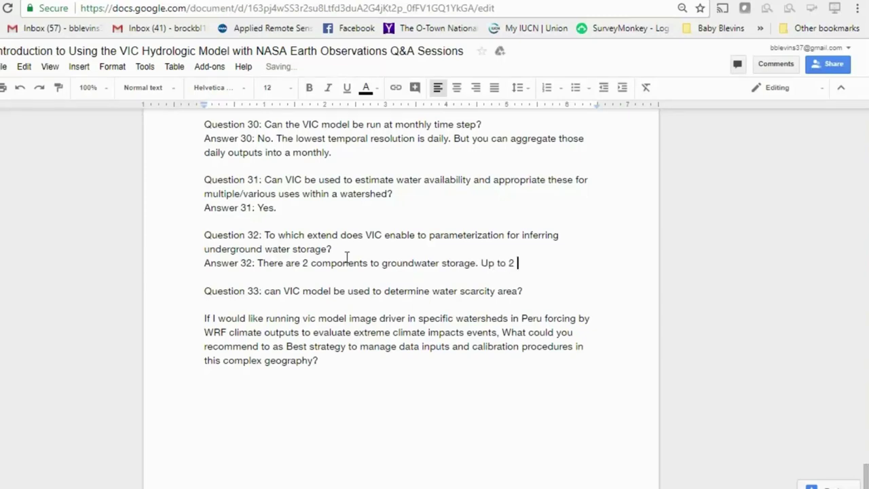
pyautogui.write('metere.')
pyautogui.press('BackSpace')
pyautogui.press('BackSpace')
pyautogui.press('BackSpace')
pyautogui.write('s. VIC estim')
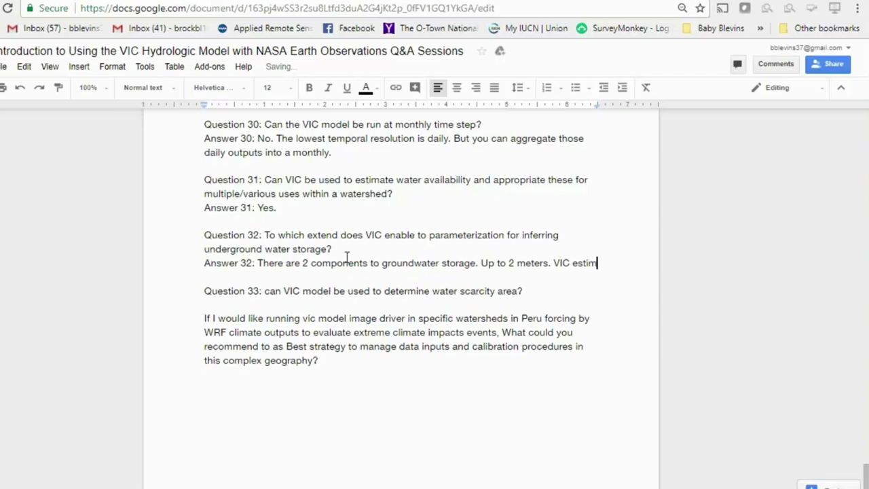
pyautogui.write('ates that.')
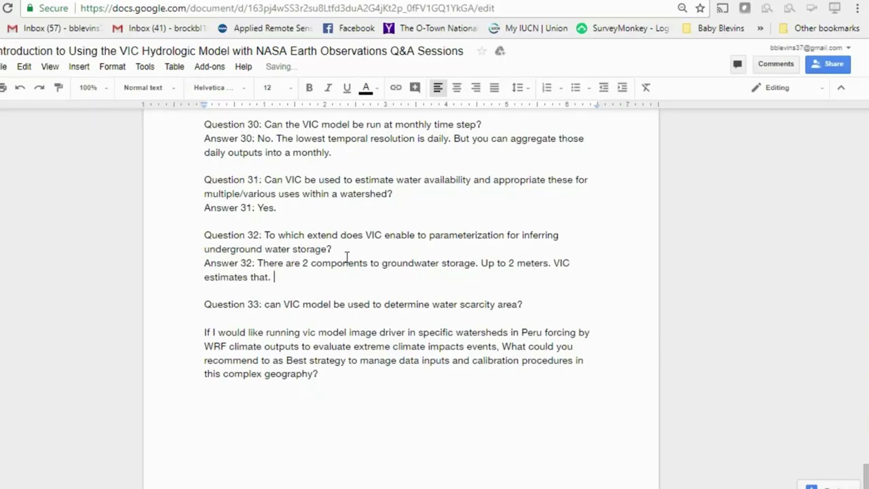
# Replace the period after "Up to 2 meters" in Answer 32 with a colon.
pyautogui.scroll(1, 549, 252)
pyautogui.click(552, 281)
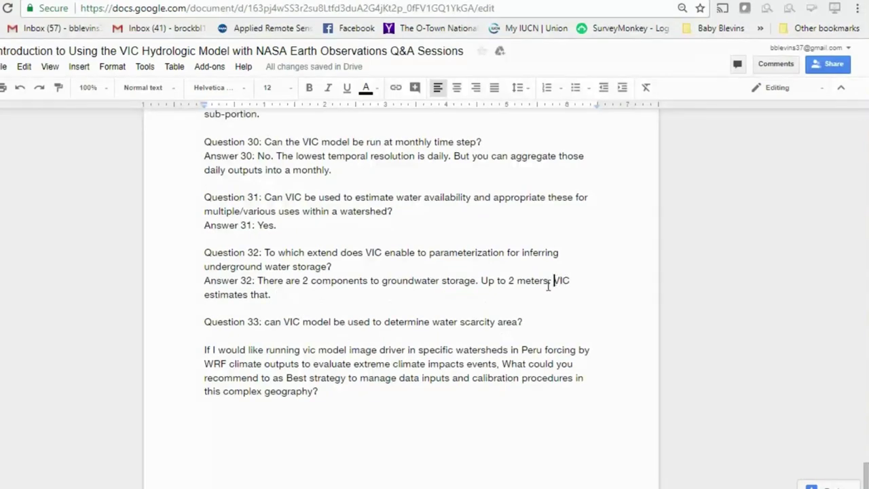
pyautogui.scroll(-1, 522, 250)
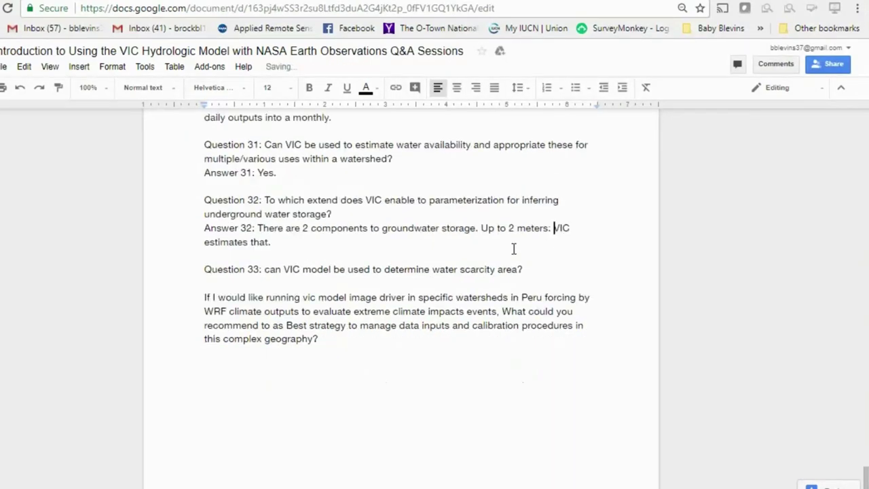
# Append "The deep water reservoir is not considered in the model." to Answer 32, correcting the spelling of "reservoir".
pyautogui.scroll(-3, 514, 250)
pyautogui.click(304, 136)
pyautogui.write('The d')
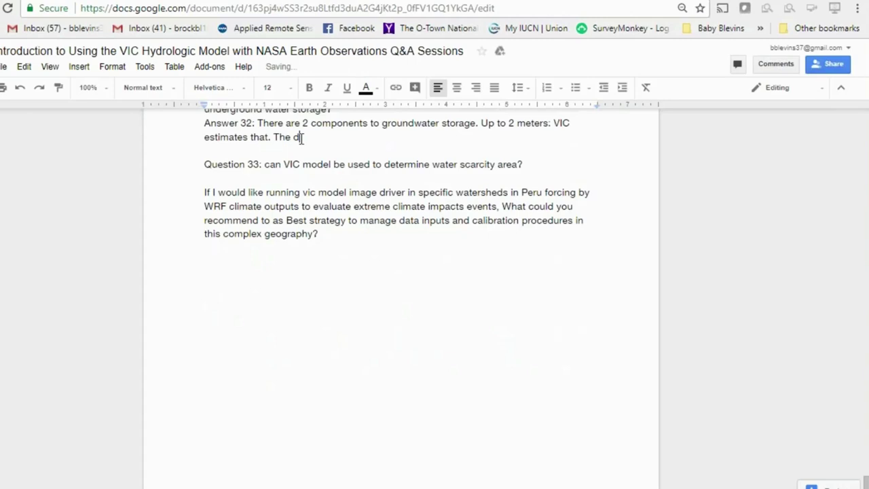
pyautogui.write('eep water reservio')
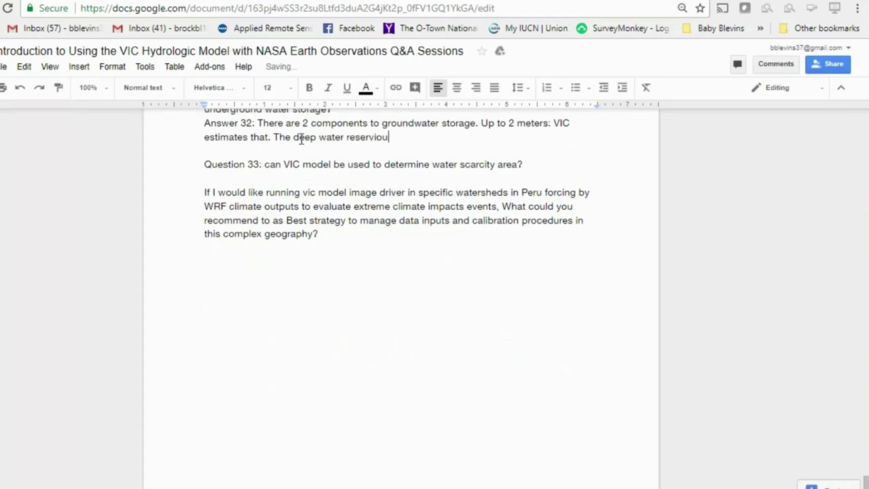
pyautogui.write('r is not consid')
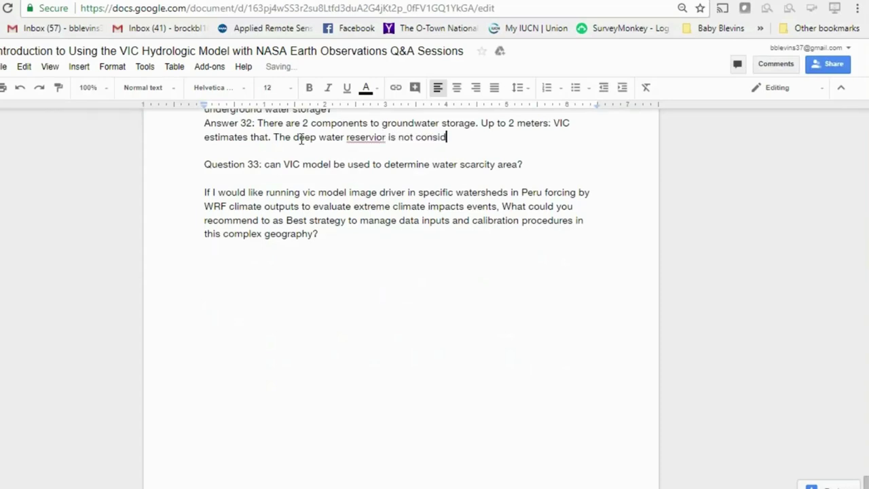
pyautogui.write('ered in the model.')
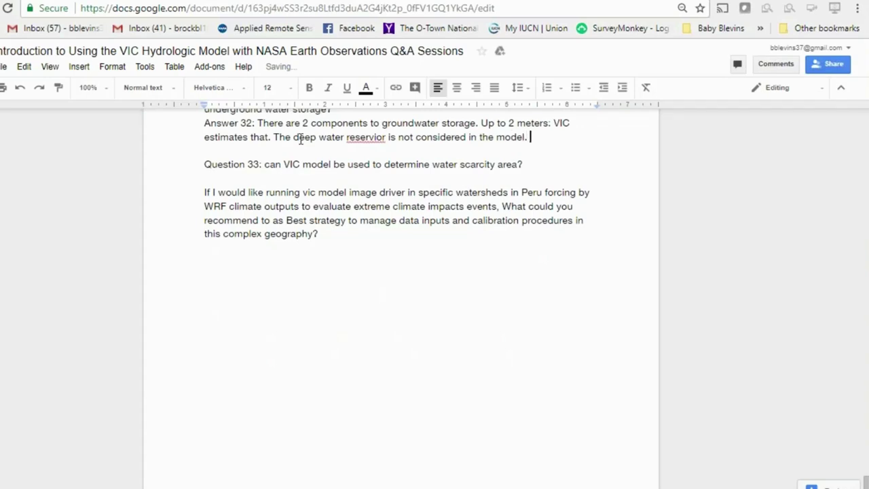
pyautogui.rightClick(363, 138)
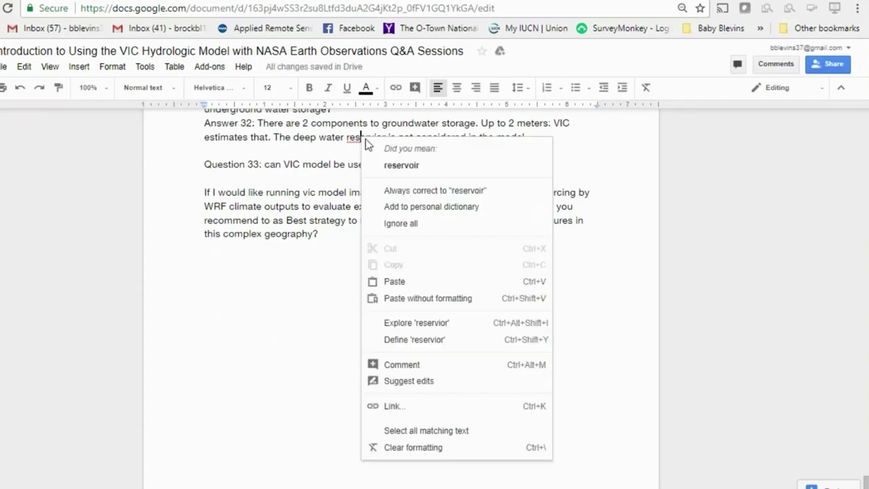
pyautogui.click(392, 166)
# Continue Answer 32 with "But methods exist for GW recharge", leaving the sentence open without a period.
pyautogui.click(552, 139)
pyautogui.write('Bu')
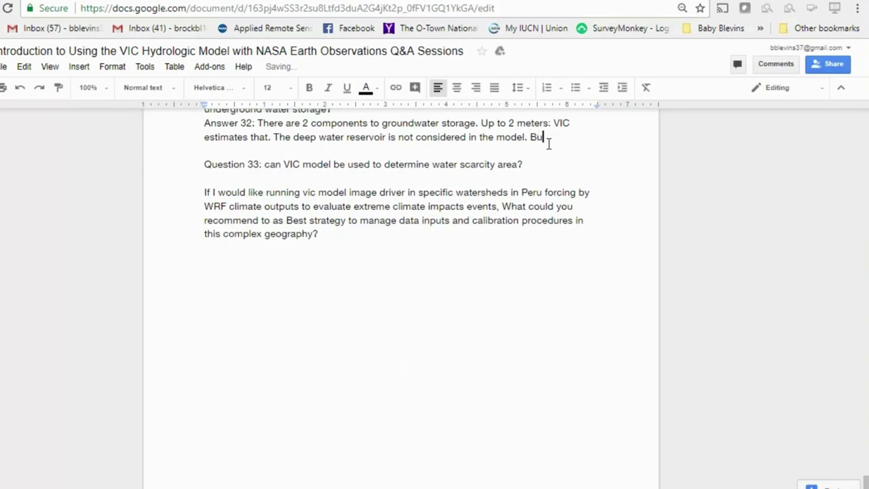
pyautogui.write('t methods exist fpor')
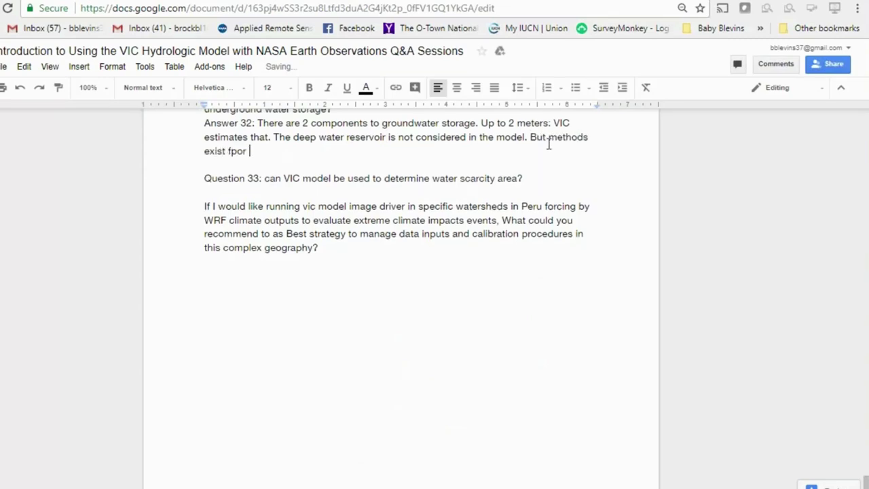
pyautogui.press('BackSpace')
pyautogui.press('BackSpace')
pyautogui.press('BackSpace')
pyautogui.press('BackSpace')
pyautogui.write('or GW recharge.')
pyautogui.press('BackSpace')
pyautogui.press('BackSpace')
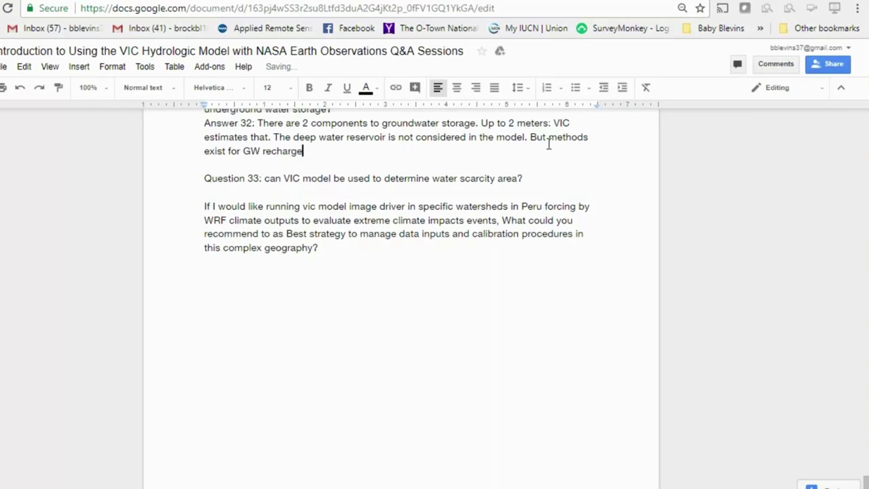
# Finish Answer 32's last sentence with "based on baseflow and soil moisture." and insert "estimations" after "GW recharge".
pyautogui.write('based on baseflow')
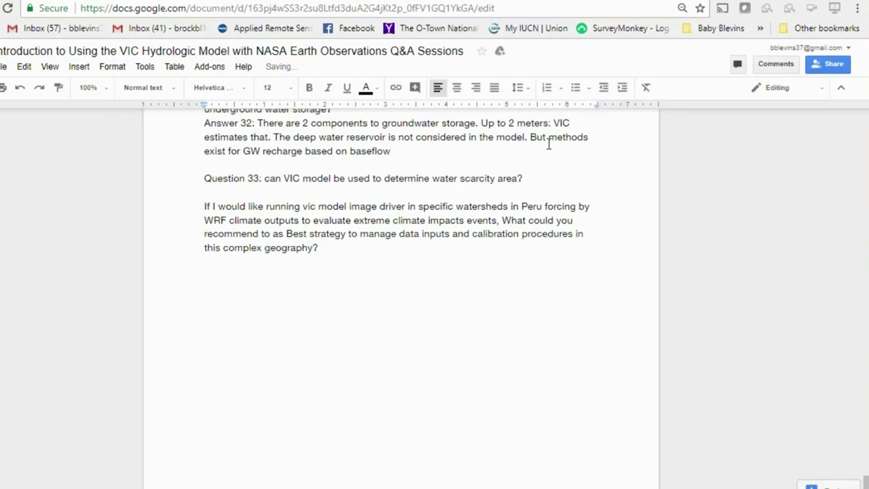
pyautogui.write('.')
pyautogui.press('BackSpace')
pyautogui.press('BackSpace')
pyautogui.write('and soil moisture.')
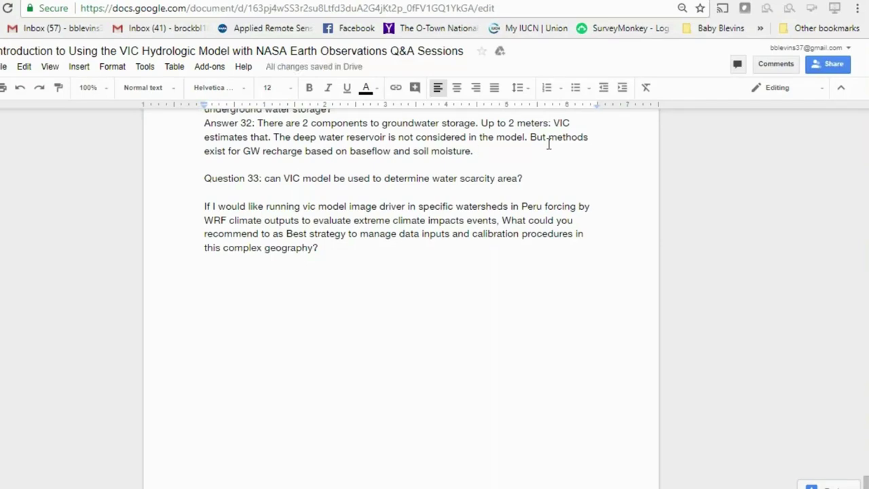
pyautogui.click(305, 151)
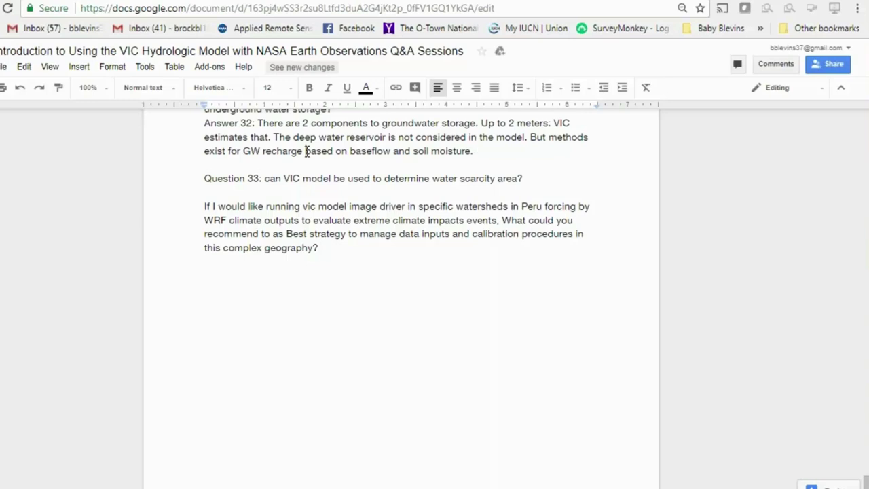
pyautogui.write('estimations')
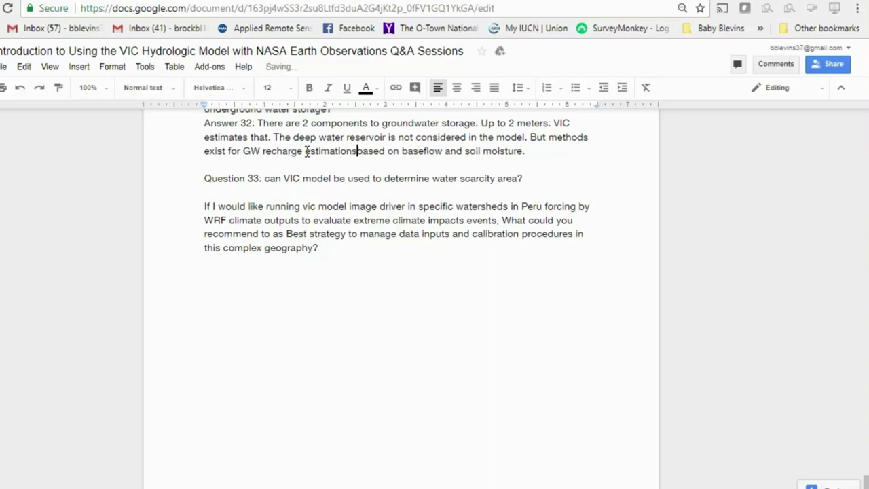
# Add "Answer 33: 1) Within an area, yes." on a new line directly below Question 33.
pyautogui.click(524, 177)
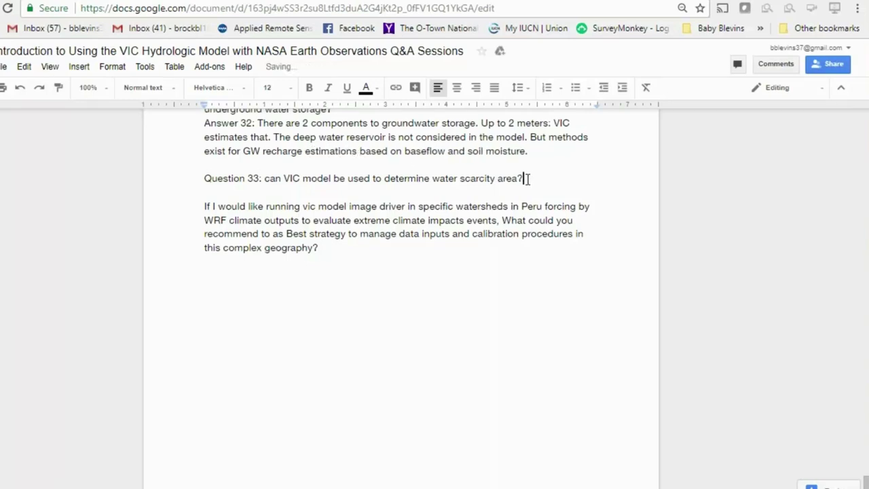
pyautogui.press('Return')
pyautogui.write('Ans')
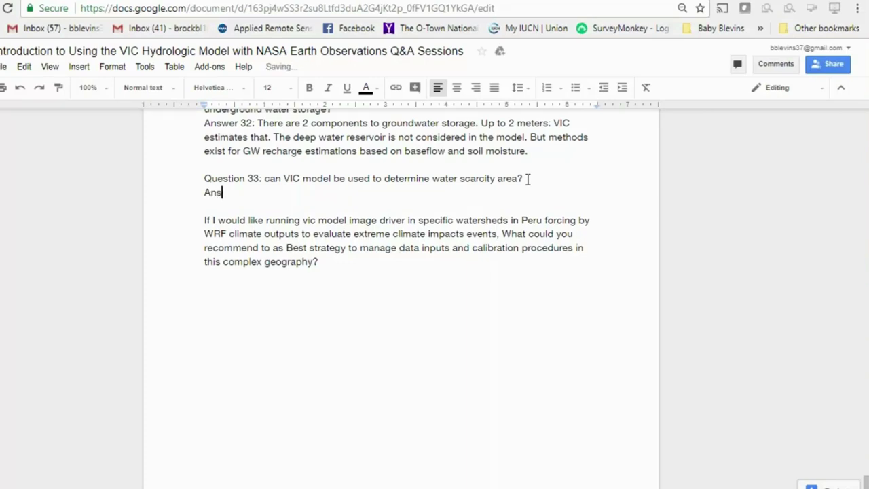
pyautogui.write('wer 33:')
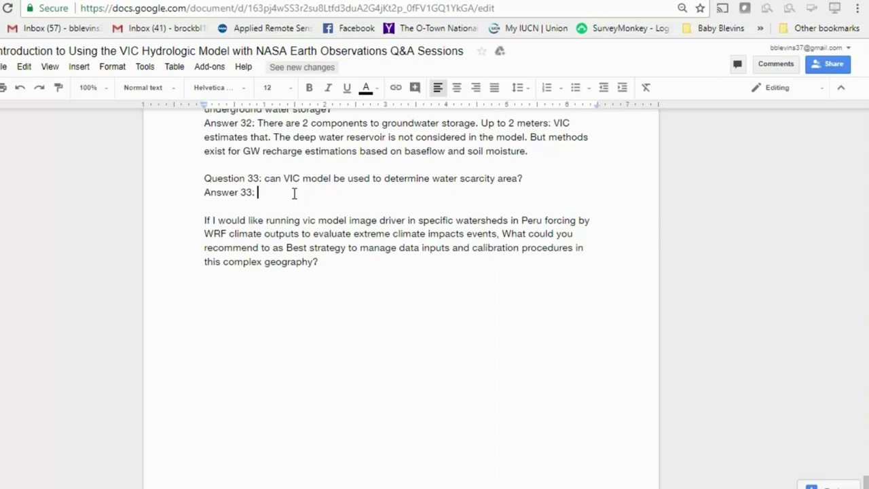
pyautogui.write('1) ')
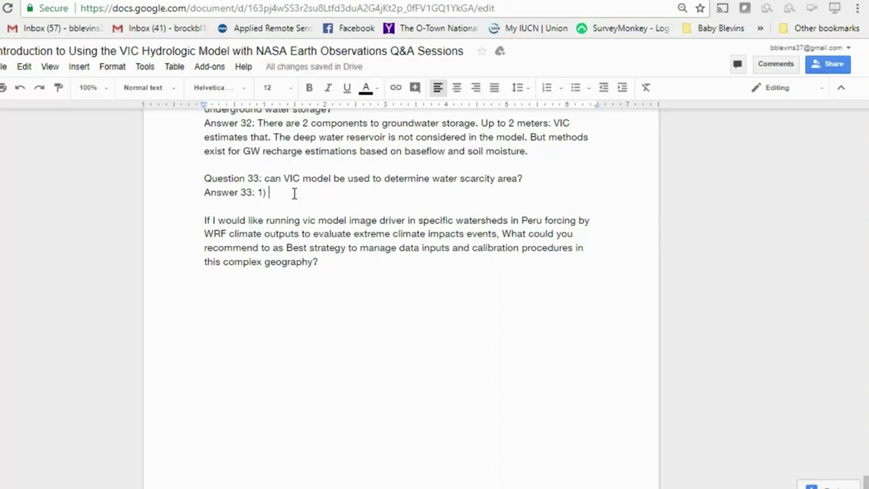
pyautogui.write('Wi')
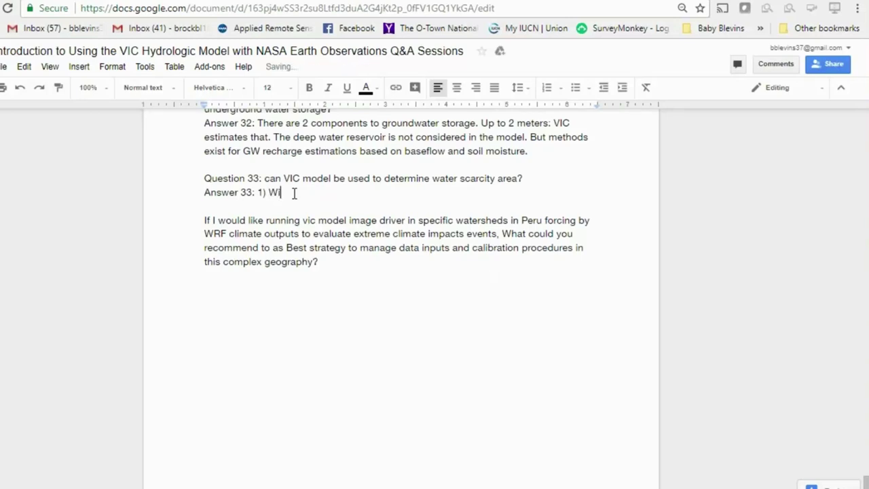
pyautogui.write('thin an  area, yes.')
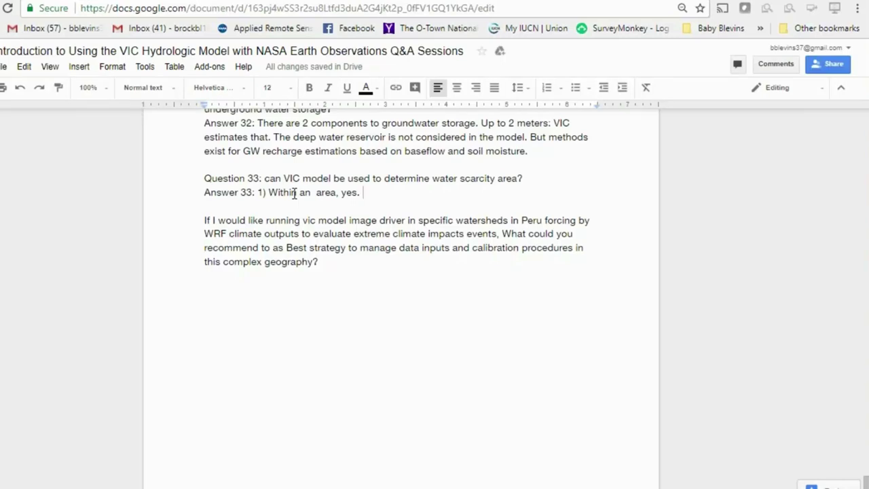
pyautogui.write('By')
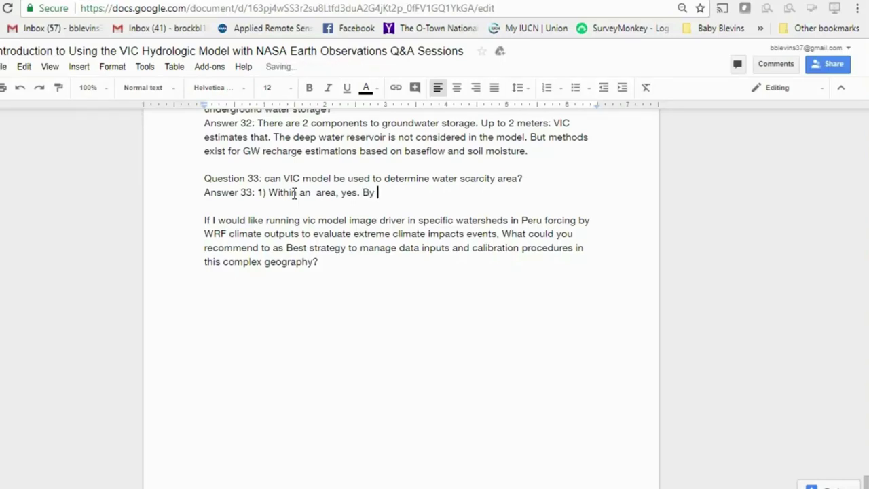
pyautogui.press('BackSpace')
pyautogui.press('BackSpace')
pyautogui.press('BackSpace')
pyautogui.write('It')
pyautogui.press('BackSpace')
pyautogui.press('BackSpace')
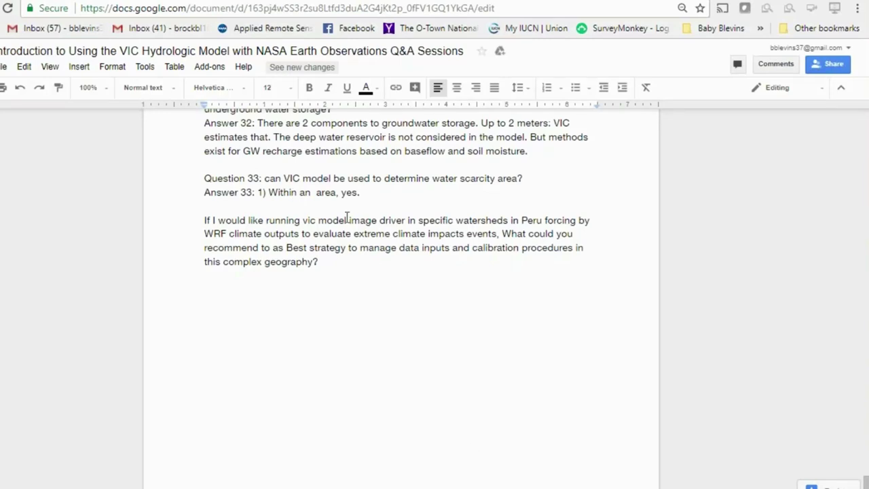
# Continue Answer 33 with "2) to determine water scarce areas, yes, but inferred. Like evaporative stress.", correcting the spelling of "evaporative".
pyautogui.write('2) to ')
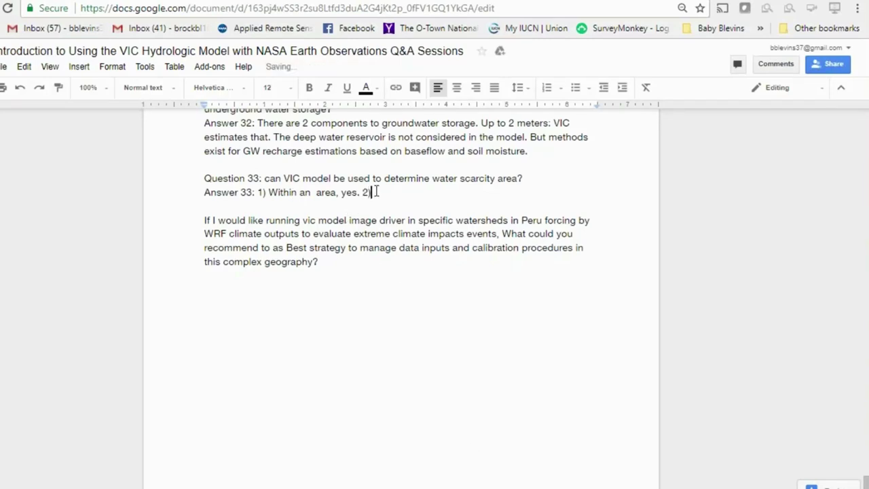
pyautogui.write('determine water scarc')
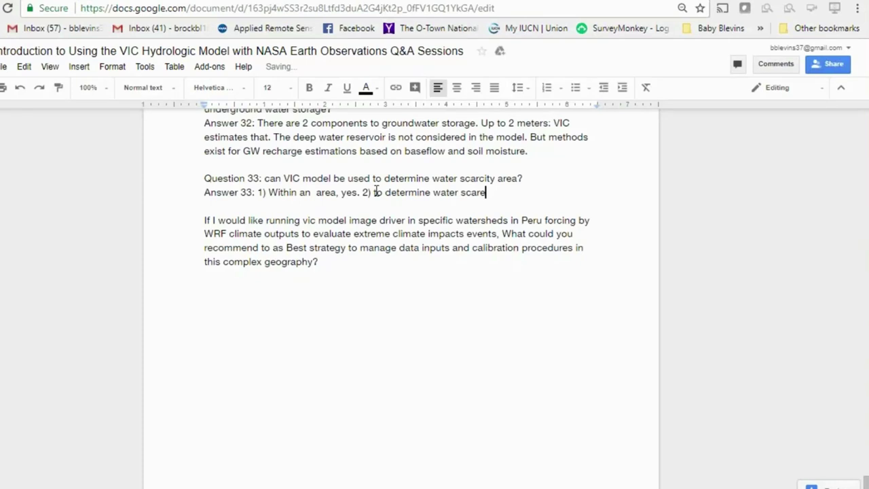
pyautogui.press('BackSpace')
pyautogui.write('ce areas, yes, but')
pyautogui.write('inferred. ')
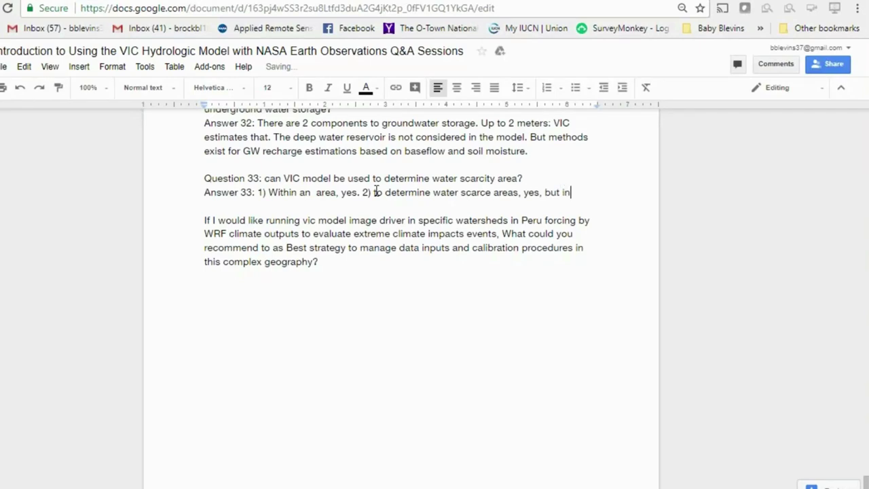
pyautogui.write('L')
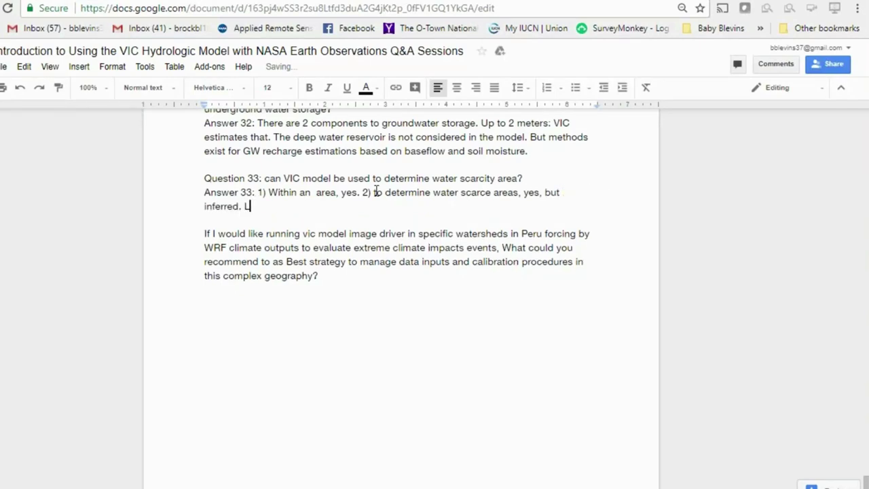
pyautogui.write('ike evaporativ e stress.')
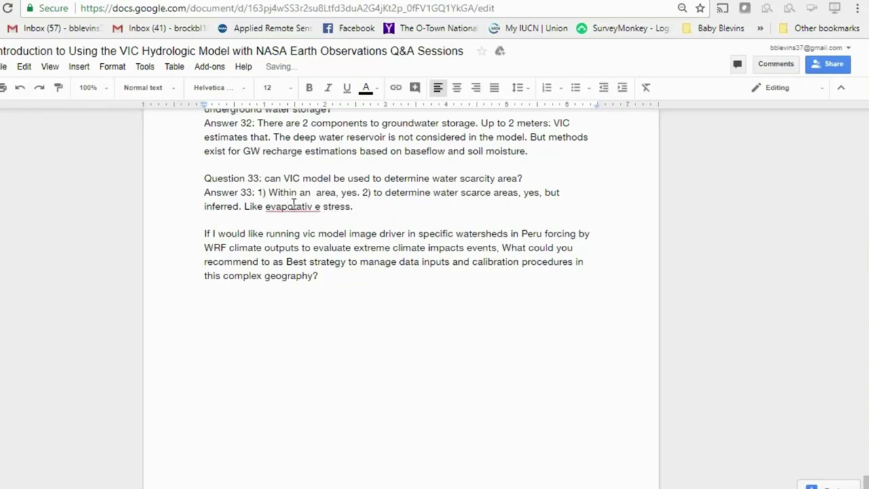
pyautogui.rightClick(294, 206)
pyautogui.click(337, 217)
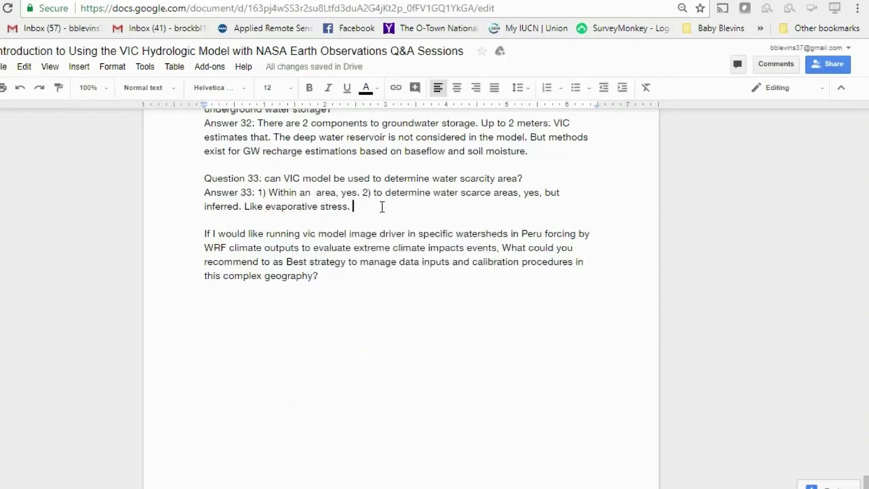
# Remove "Like" from Answer 33 and put "evaporative stress" in parentheses directly after "but inferred".
pyautogui.click(266, 206)
pyautogui.press('BackSpace')
pyautogui.press('BackSpace')
pyautogui.press('BackSpace')
pyautogui.press('BackSpace')
pyautogui.press('BackSpace')
pyautogui.press('BackSpace')
pyautogui.press('BackSpace')
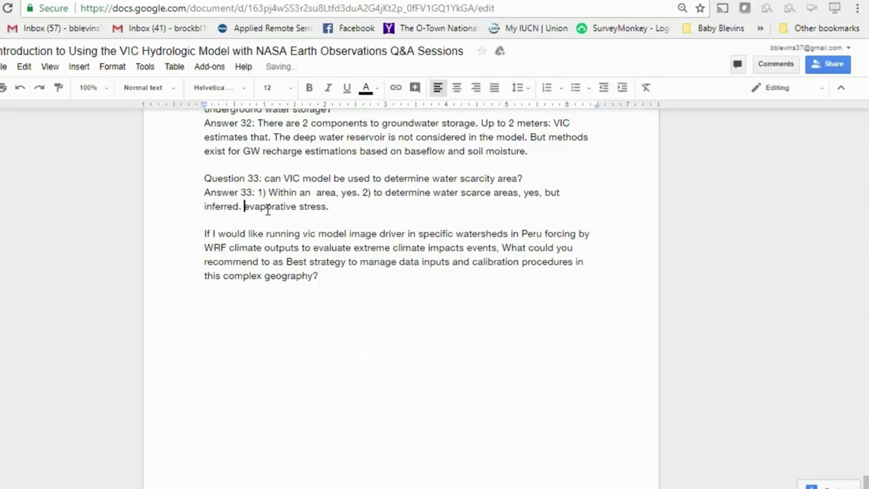
pyautogui.press('Right')
pyautogui.press('Right')
pyautogui.press('Right')
pyautogui.press('Right')
pyautogui.press('Right')
pyautogui.press('Right')
pyautogui.press('Right')
pyautogui.press('Right')
pyautogui.press('Right')
pyautogui.press('Right')
pyautogui.press('Right')
pyautogui.press('Right')
pyautogui.press('Right')
pyautogui.press('Right')
pyautogui.press('Right')
pyautogui.press('Right')
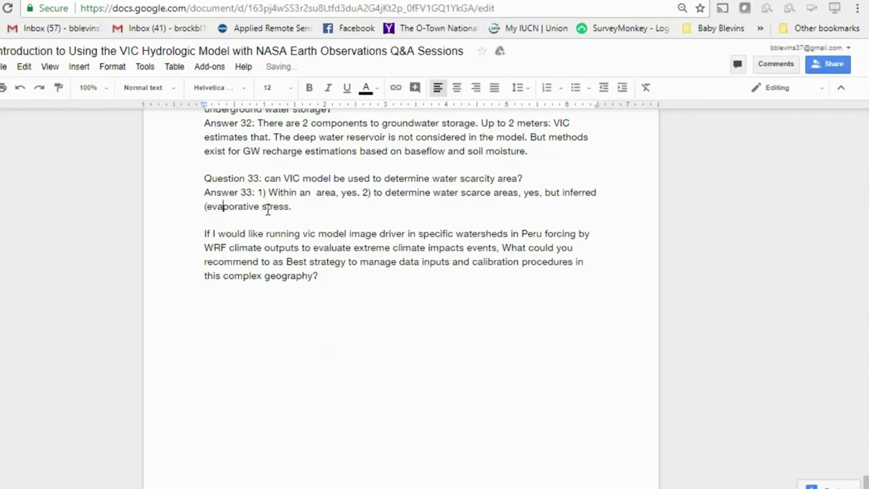
pyautogui.press('Right')
pyautogui.press('Right')
pyautogui.press('Delete')
pyautogui.write(')')
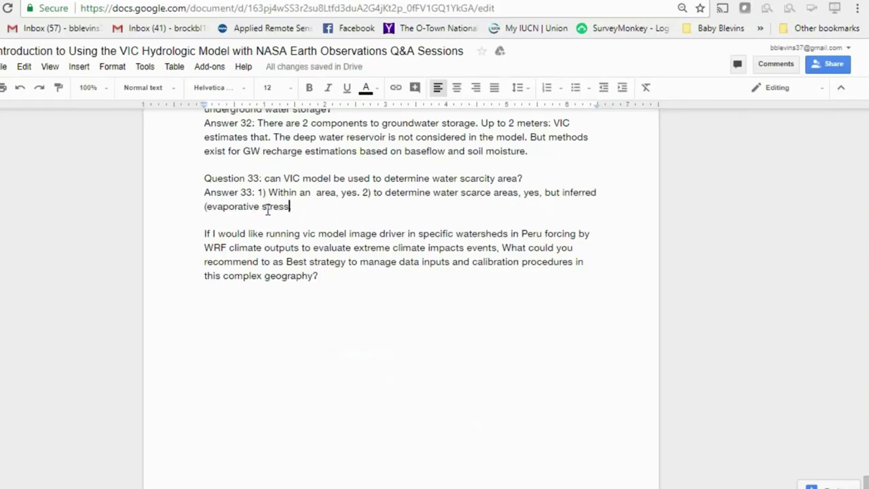
# End the parenthesised sentence in Answer 33 with a period and append "An aridity index (input versus demand).".
pyautogui.write('. A')
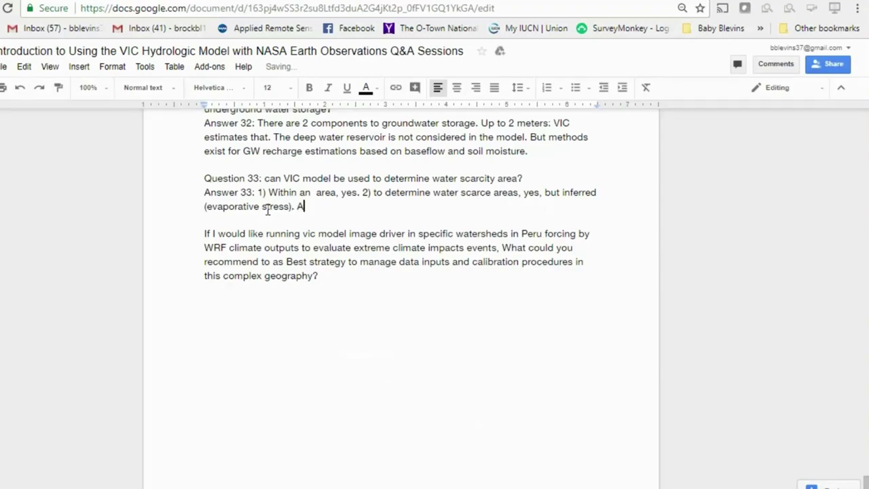
pyautogui.write('n aridity index. In')
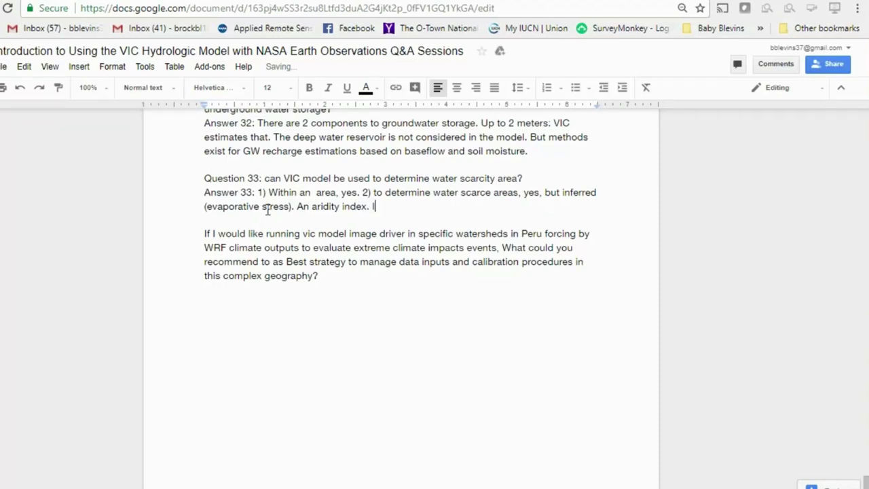
pyautogui.press('BackSpace')
pyautogui.press('BackSpace')
pyautogui.press('BackSpace')
pyautogui.press('BackSpace')
pyautogui.write('(input versus demand).')
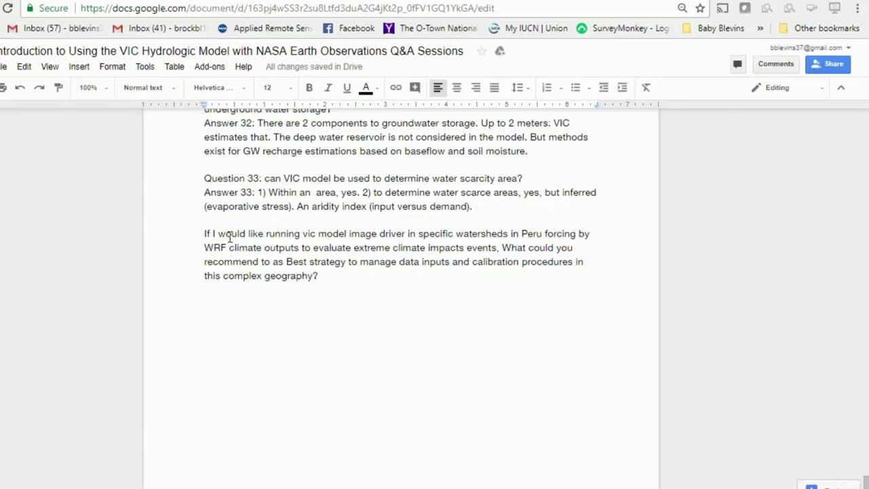
# Label the Peru watershed question "Question 34:" and add an "Answer 34:" line directly below it.
pyautogui.click(205, 233)
pyautogui.write('Question ')
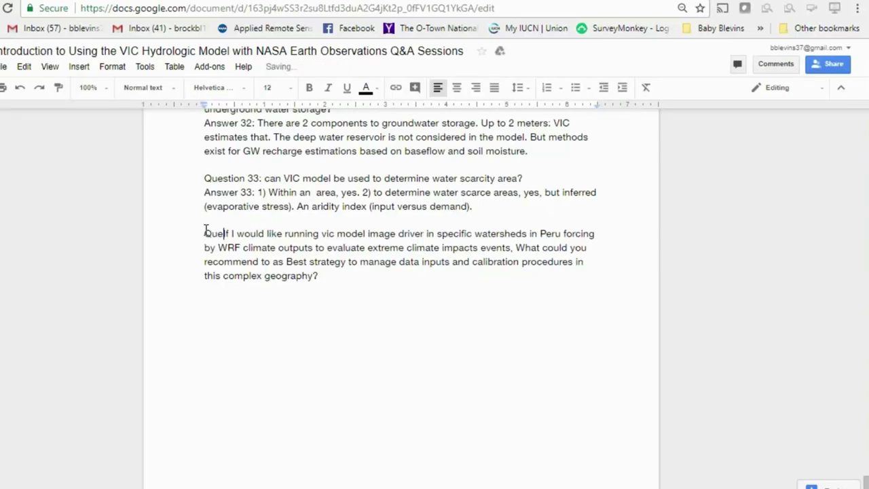
pyautogui.write('34:')
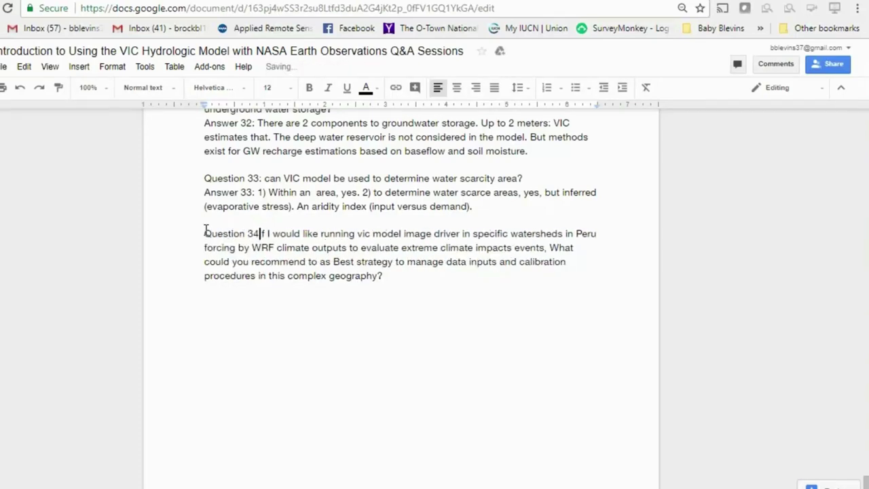
pyautogui.click(403, 276)
pyautogui.press('Return')
pyautogui.write('Answer')
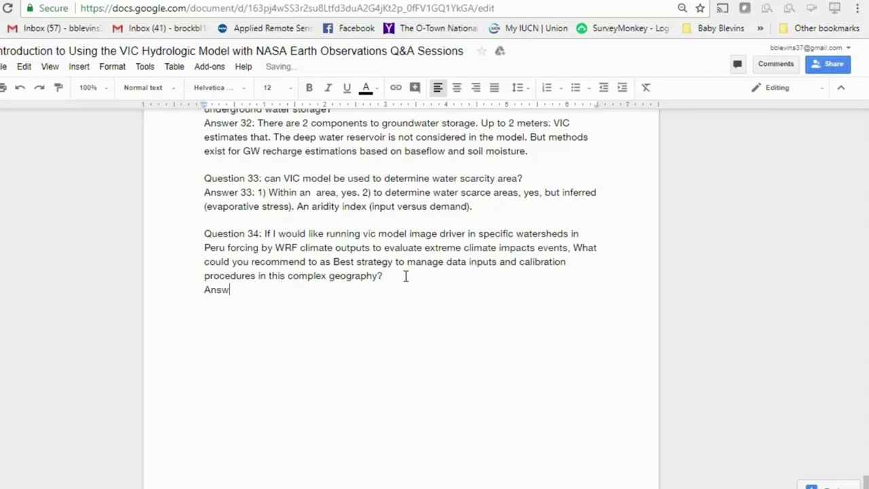
pyautogui.write(' 34:')
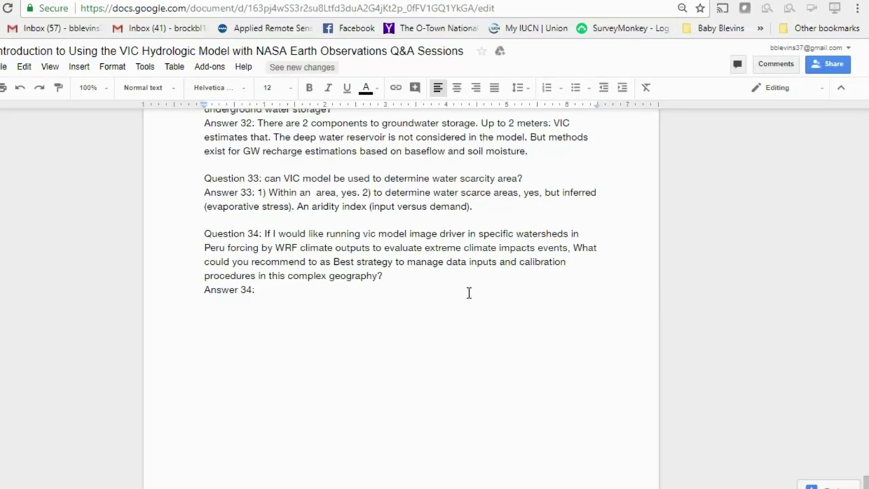
# Write "Managing data inputs for VIC, netCDF datasets are used." in Answer 34, correcting the spelling of "datasets".
pyautogui.doubleClick(355, 297)
pyautogui.press('Left')
pyautogui.write('Managing d')
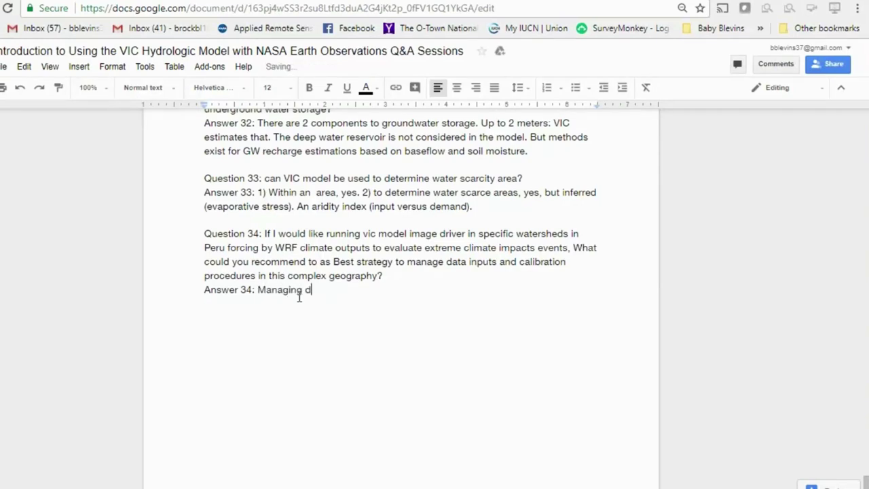
pyautogui.write('ata inputs for VIC')
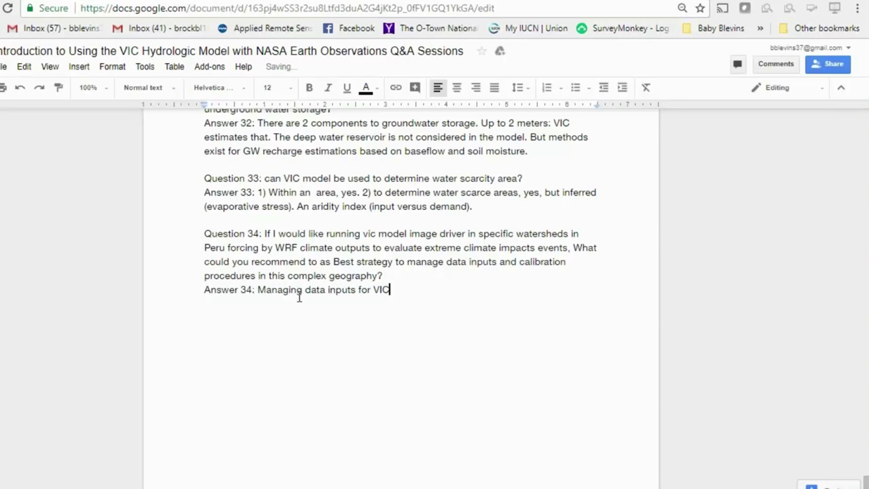
pyautogui.write(', netCDF datsets are ')
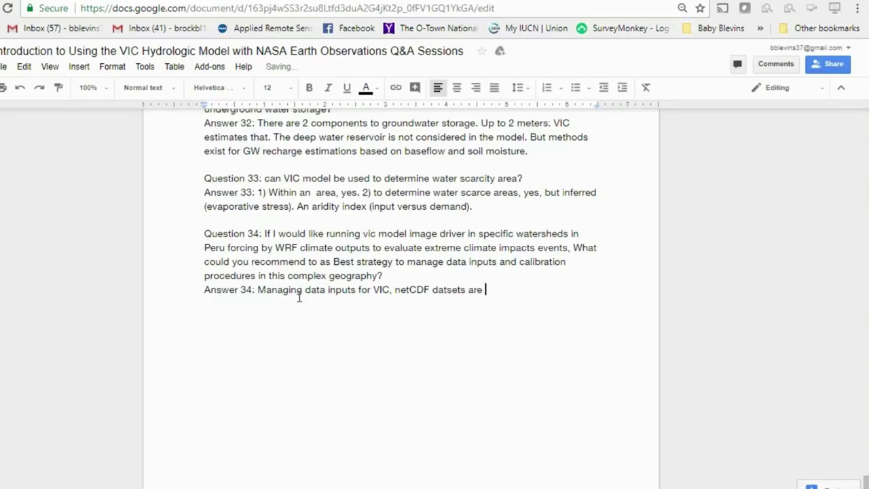
pyautogui.write('used.')
pyautogui.click(446, 289)
pyautogui.write('a')
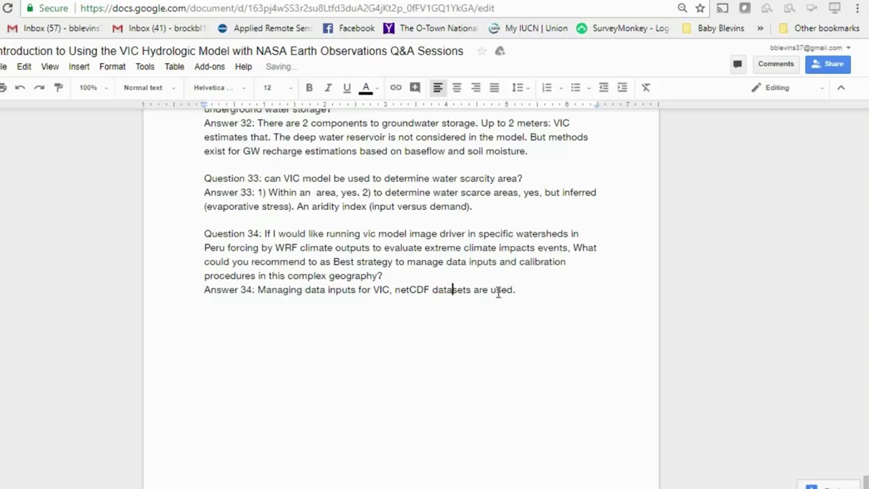
pyautogui.click(520, 289)
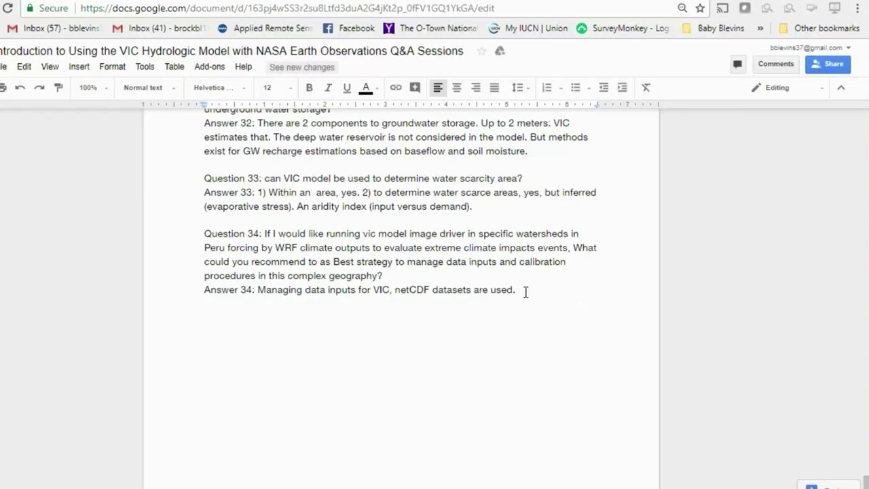
# Extend the netCDF sentence in Answer 34 with "because of its compression levels.".
pyautogui.press('BackSpace')
pyautogui.press('BackSpace')
pyautogui.write('becau')
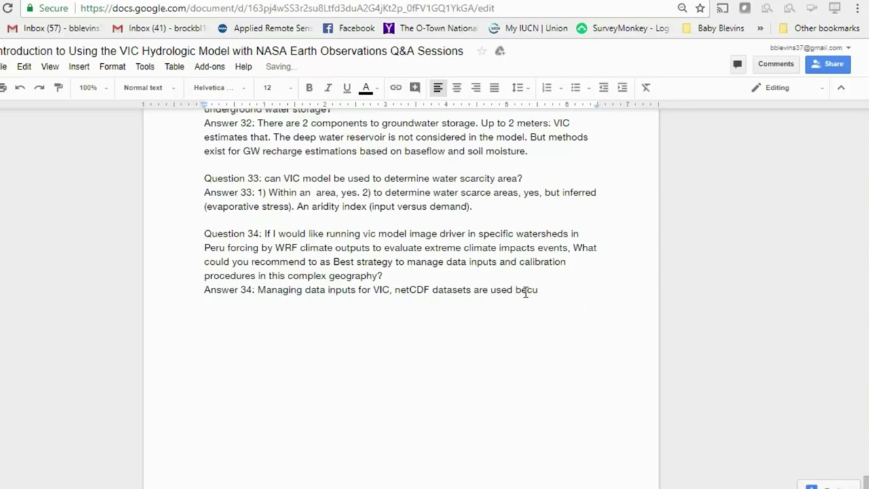
pyautogui.write('se if')
pyautogui.press('BackSpace')
pyautogui.press('BackSpace')
pyautogui.write('of its compressi')
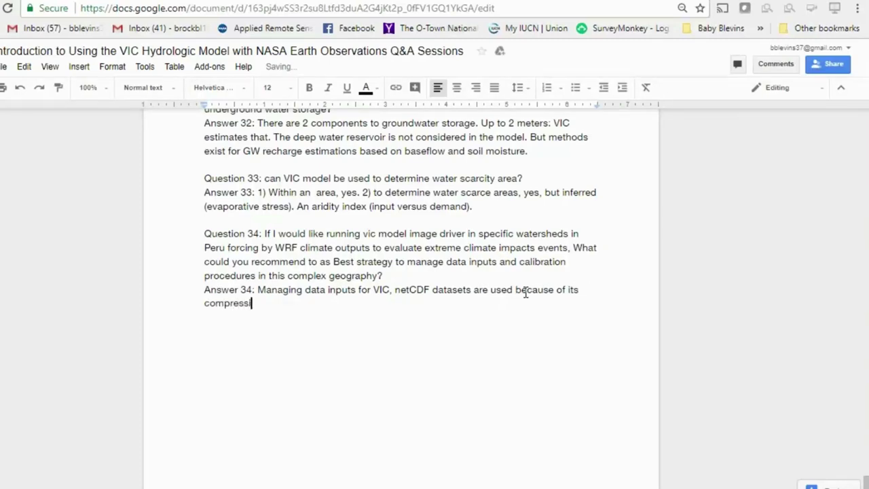
pyautogui.write('on levels. ')
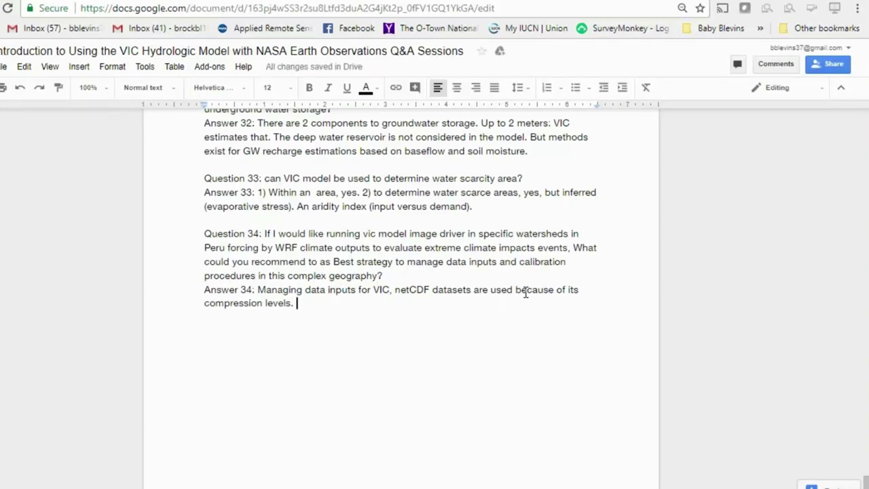
pyautogui.write('Forcing')
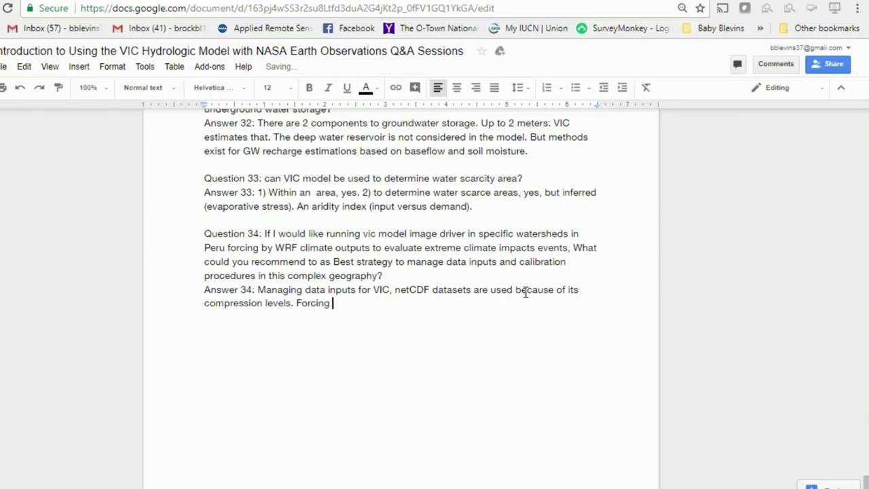
pyautogui.press('BackSpace')
pyautogui.press('BackSpace')
pyautogui.press('BackSpace')
pyautogui.press('BackSpace')
pyautogui.press('BackSpace')
pyautogui.press('BackSpace')
pyautogui.press('BackSpace')
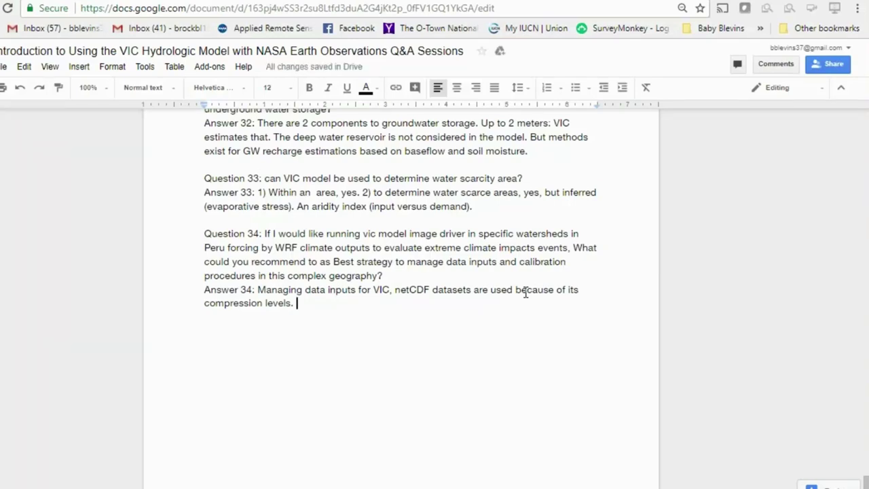
pyautogui.press('BackSpace')
pyautogui.press('BackSpace')
pyautogui.write('.')
# Append "Calibration procedures will be important here." to Answer 34.
pyautogui.write('Cal')
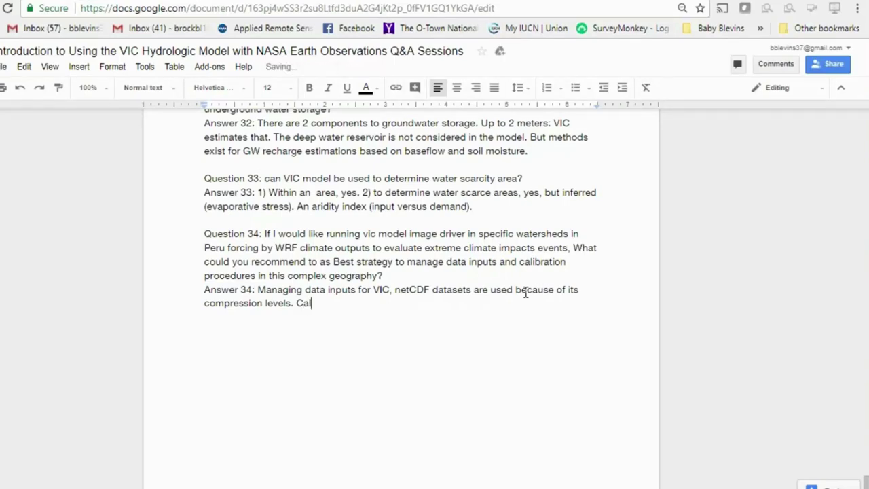
pyautogui.write('ibration procedures')
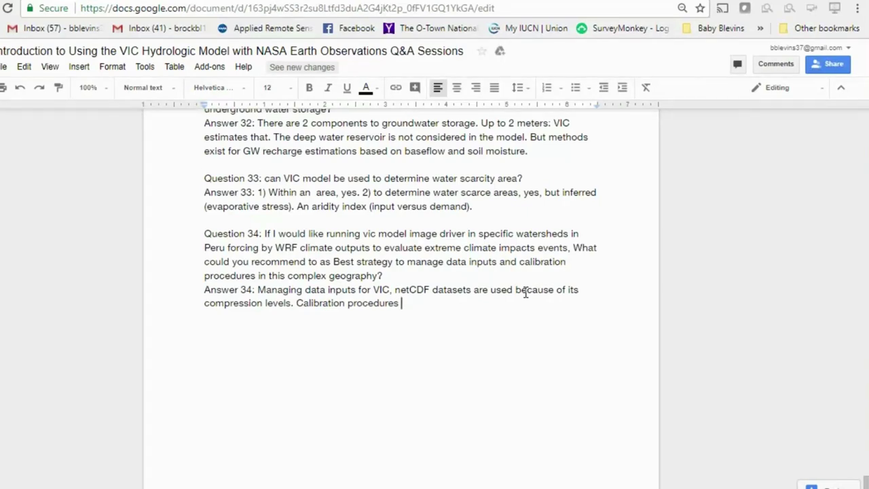
pyautogui.write('will be')
pyautogui.write('importa')
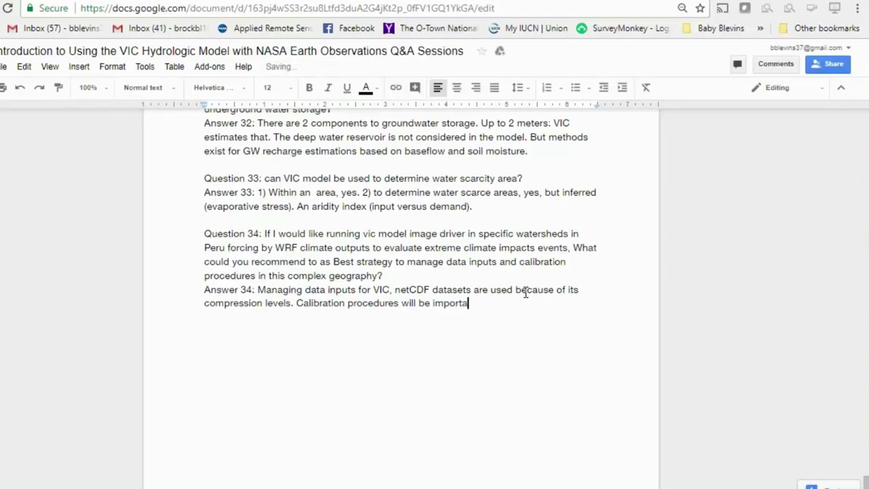
pyautogui.write('nt here. Is the WRF')
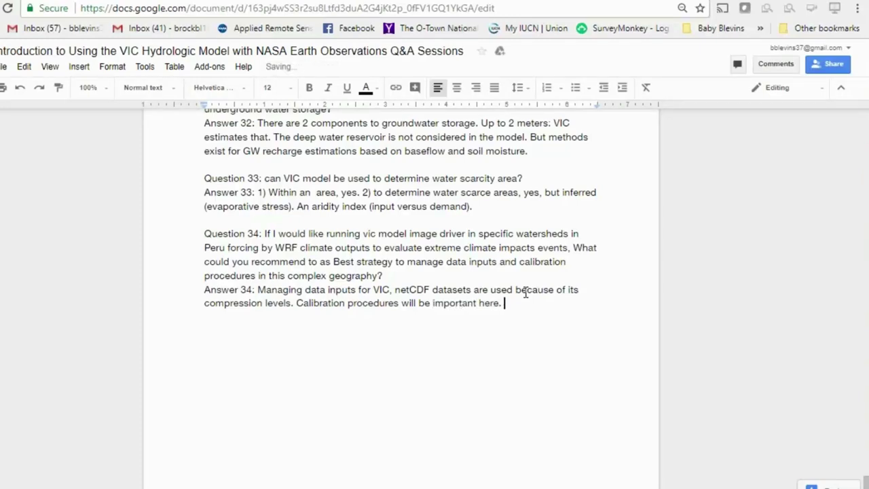
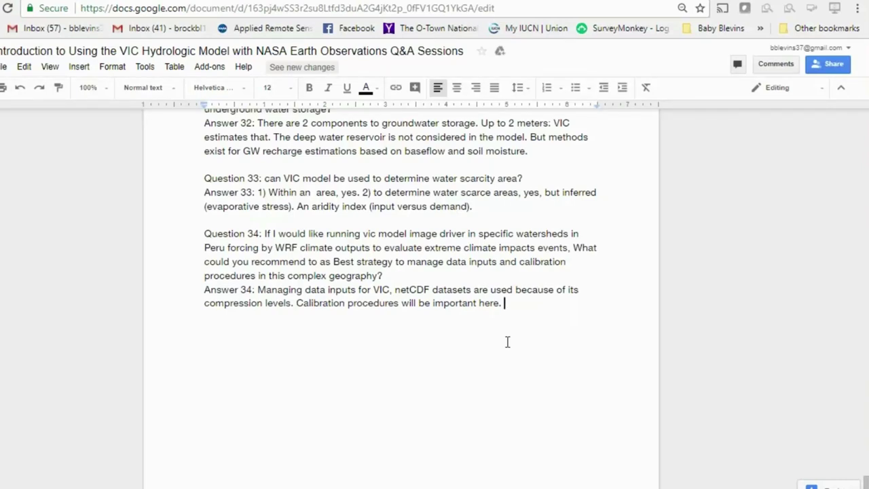
pyautogui.write('Is the ')
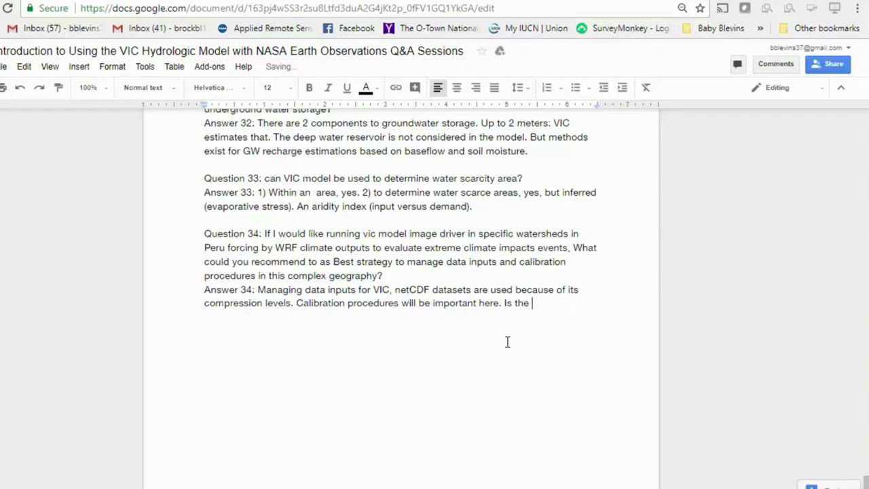
pyautogui.write('WRF')
pyautogui.press('BackSpace')
pyautogui.press('BackSpace')
pyautogui.press('BackSpace')
pyautogui.press('BackSpace')
pyautogui.press('BackSpace')
pyautogui.press('BackSpace')
pyautogui.press('BackSpace')
pyautogui.press('BackSpace')
pyautogui.press('BackSpace')
pyautogui.press('BackSpace')
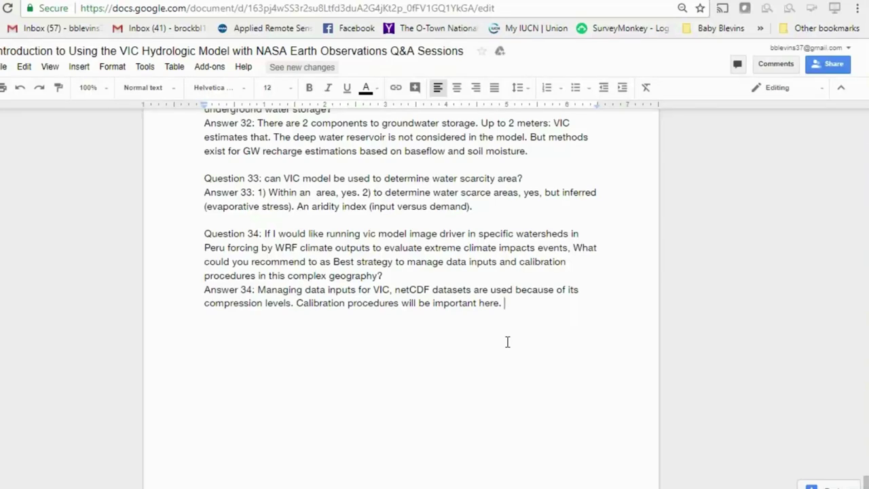
# Append the sentence "Snow parameters are included in VIC." to Answer 34, correcting the spelling of "Snow parameters".
pyautogui.write('Snow')
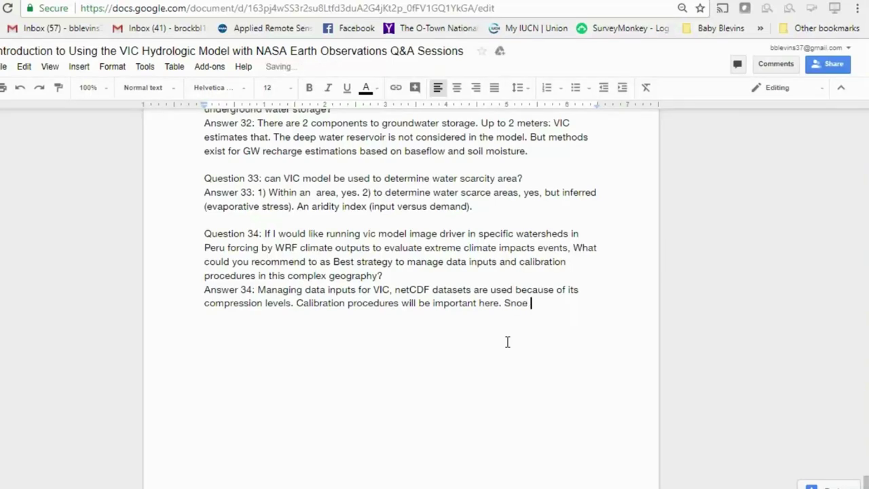
pyautogui.write(' para,mte')
pyautogui.write('r')
pyautogui.press('BackSpace')
pyautogui.press('BackSpace')
pyautogui.press('BackSpace')
pyautogui.press('BackSpace')
pyautogui.press('BackSpace')
pyautogui.write('meters are ')
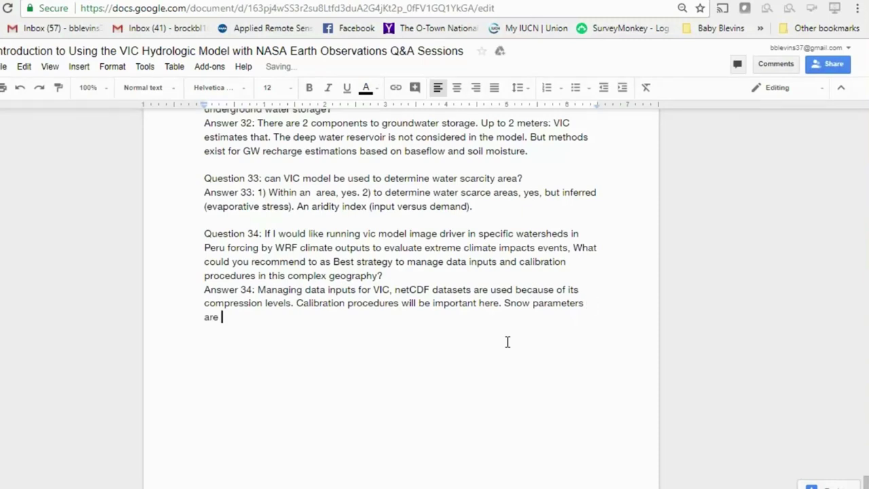
pyautogui.write('includedin VIC.')
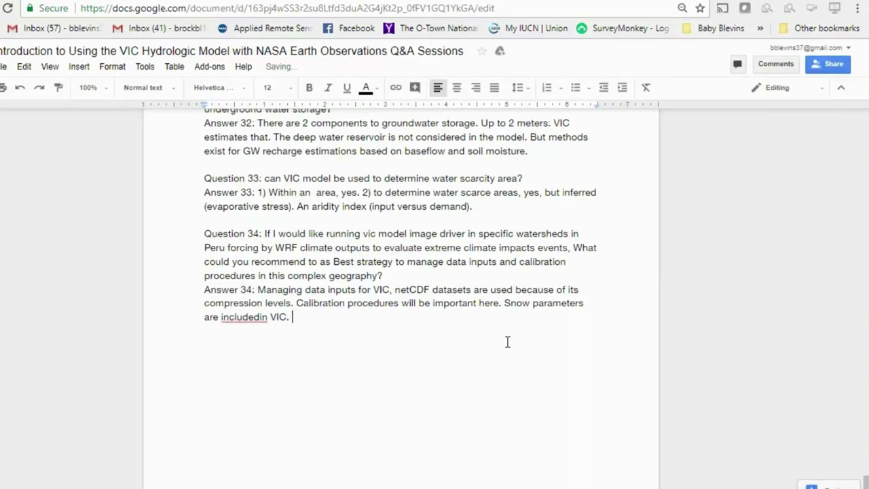
# Insert the missing space between "included" and "in" in the snow parameters sentence of Answer 34.
pyautogui.press('Left')
pyautogui.press('Left')
pyautogui.press('Left')
pyautogui.press('Left')
pyautogui.press('Left')
pyautogui.press('Left')
pyautogui.press('Left')
pyautogui.press('Left')
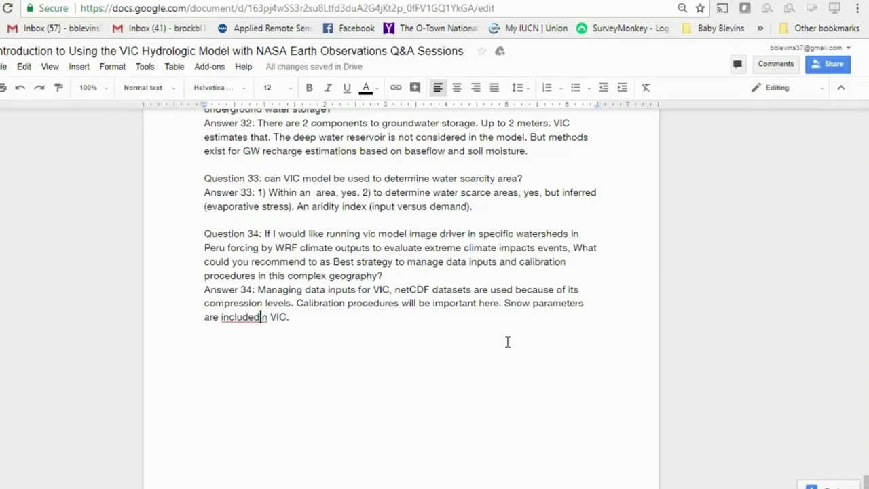
pyautogui.press('Right')
pyautogui.press('Right')
pyautogui.press('Right')
pyautogui.press('Right')
pyautogui.press('Right')
pyautogui.press('Right')
pyautogui.press('Right')
pyautogui.press('Right')
# Try to extend the snow parameters sentence in Answer 34 with "and will affect how the model predicts".
pyautogui.press('BackSpace')
pyautogui.write('a')
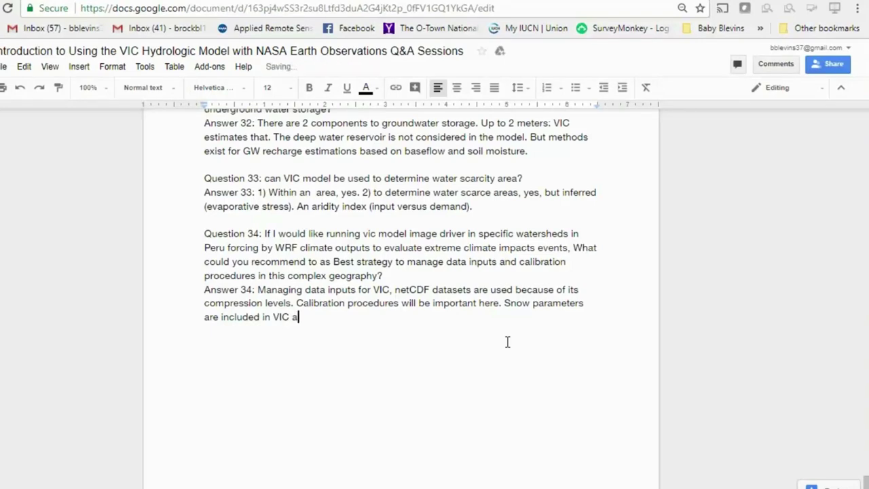
pyautogui.write('nd will affect how the model')
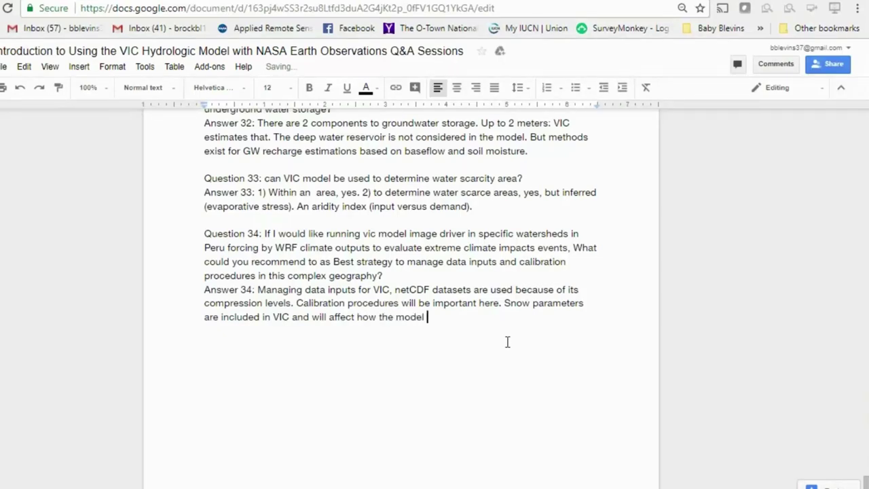
pyautogui.write(' predicts')
pyautogui.press('BackSpace')
pyautogui.press('BackSpace')
pyautogui.press('BackSpace')
pyautogui.press('BackSpace')
pyautogui.press('BackSpace')
pyautogui.press('BackSpace')
pyautogui.press('BackSpace')
pyautogui.press('BackSpace')
pyautogui.press('BackSpace')
pyautogui.press('BackSpace')
pyautogui.press('BackSpace')
pyautogui.press('BackSpace')
pyautogui.press('BackSpace')
pyautogui.press('BackSpace')
pyautogui.press('BackSpace')
pyautogui.press('BackSpace')
pyautogui.press('BackSpace')
pyautogui.press('BackSpace')
pyautogui.press('BackSpace')
pyautogui.press('BackSpace')
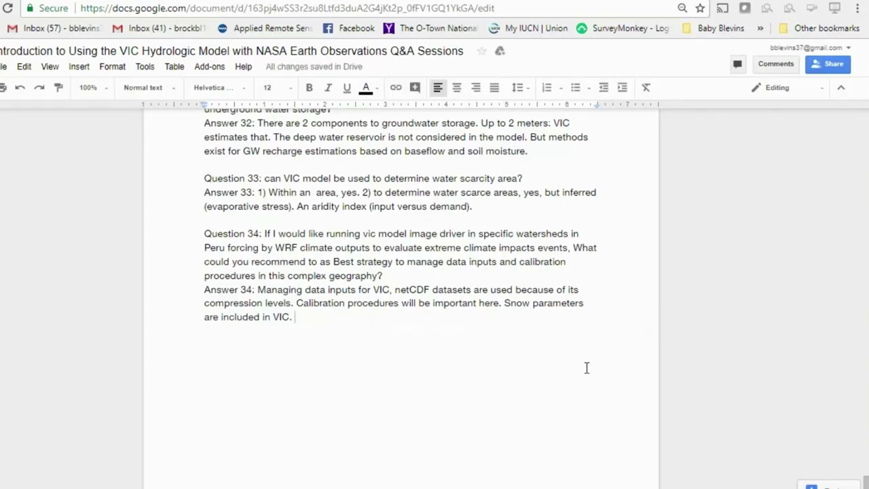
# Add the line "Thank you everyone!!" between the introductory contact note and the session links at the document's start.
pyautogui.scroll(20, 584, 363)
pyautogui.scroll(20, 550, 344)
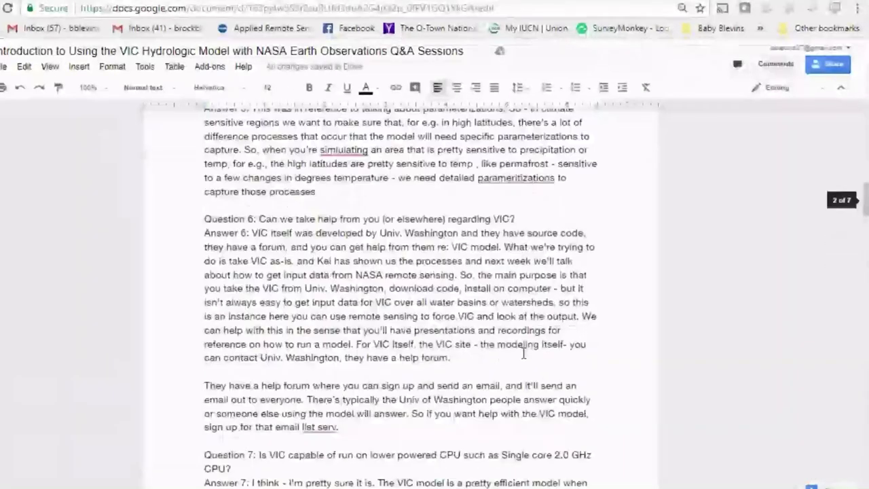
pyautogui.scroll(-1, 493, 282)
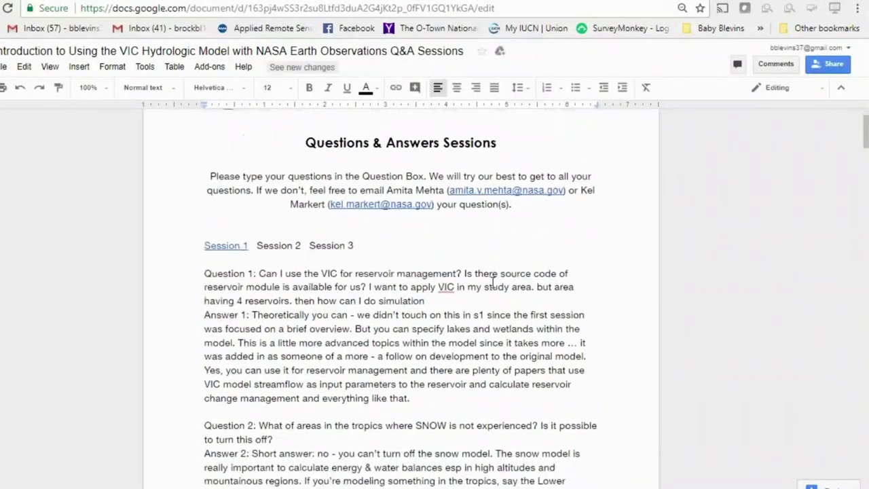
pyautogui.click(247, 227)
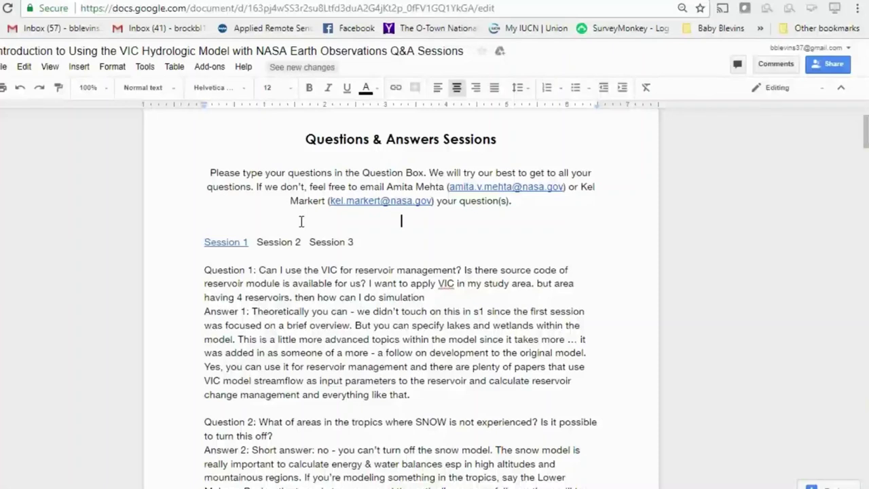
pyautogui.write('Thank you every')
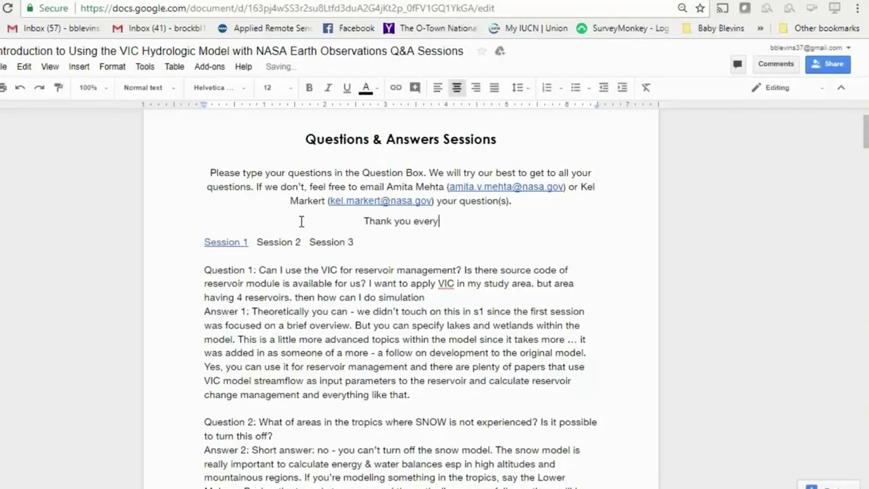
pyautogui.write('one!!')
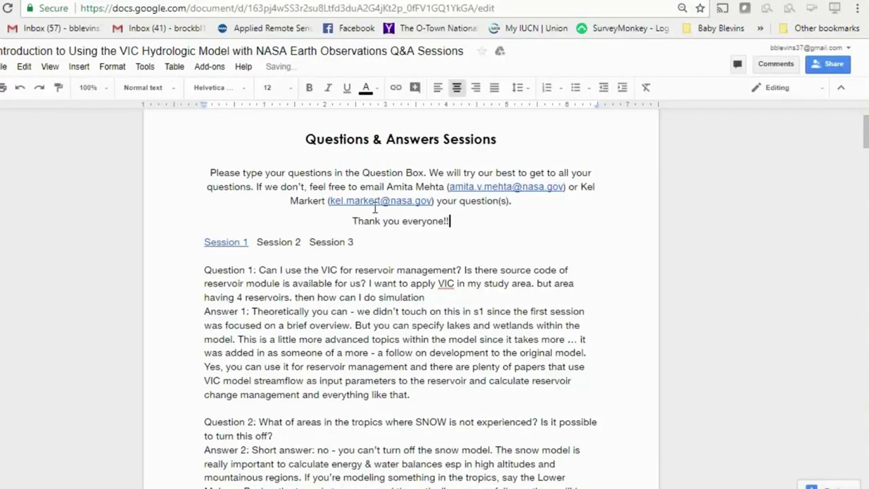
# Format the "Thank you everyone!!" line as red, bold text at size 24.
pyautogui.moveTo(462, 219); pyautogui.dragTo(330, 223)
pyautogui.click(366, 94)
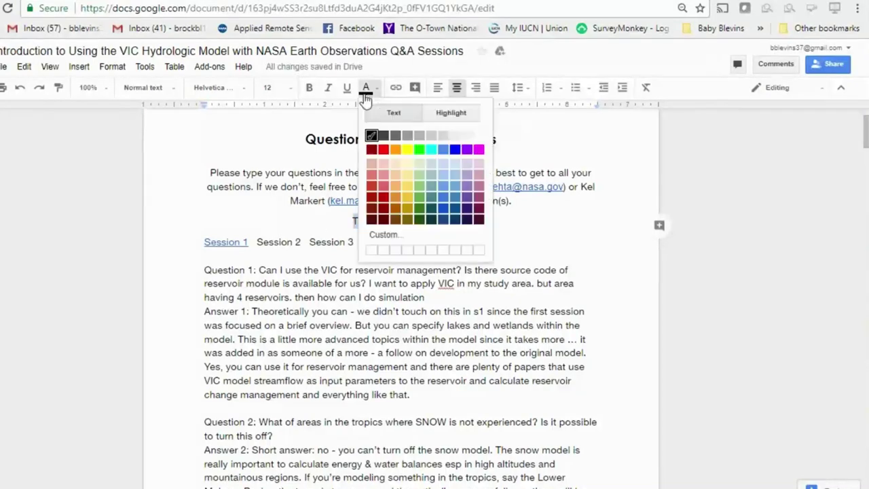
pyautogui.click(383, 149)
pyautogui.moveTo(450, 224); pyautogui.dragTo(339, 222)
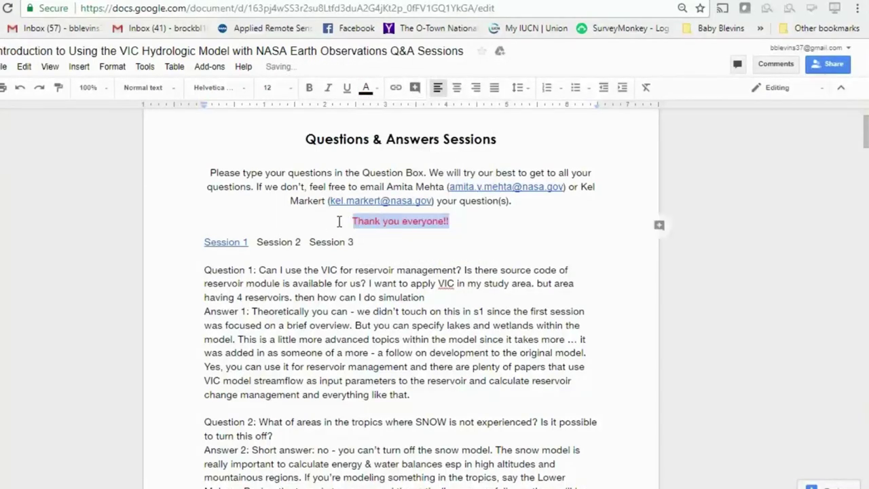
pyautogui.click(309, 87)
pyautogui.click(271, 88)
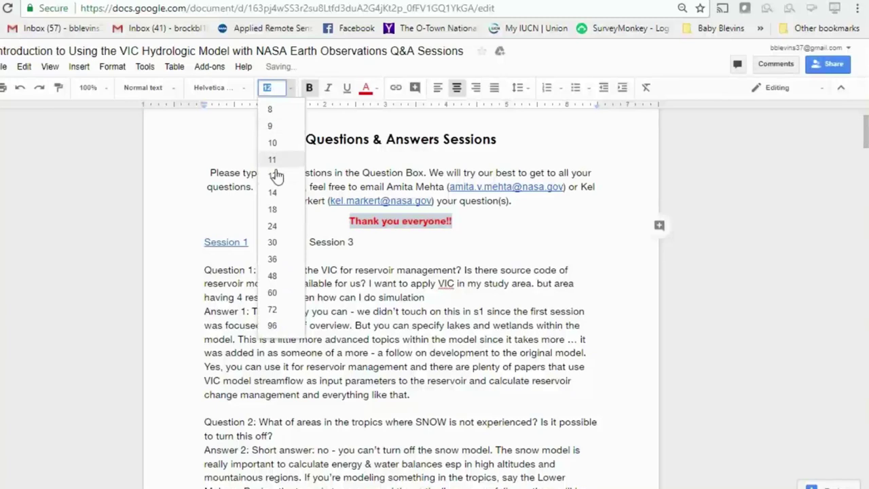
pyautogui.click(272, 225)
pyautogui.click(524, 259)
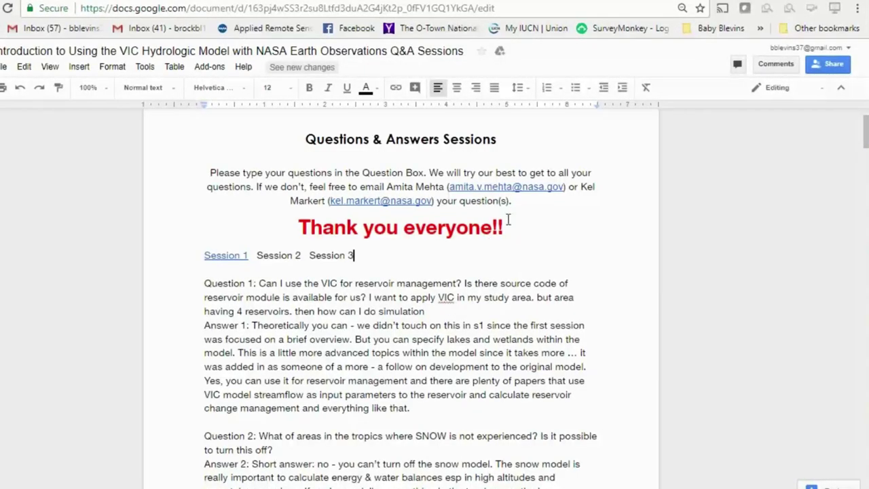
# Add "See you next week. Same time." below the "Thank you everyone!!" line, leaving one blank line between them.
pyautogui.click(506, 226)
pyautogui.press('Return')
pyautogui.press('Return')
pyautogui.write('See')
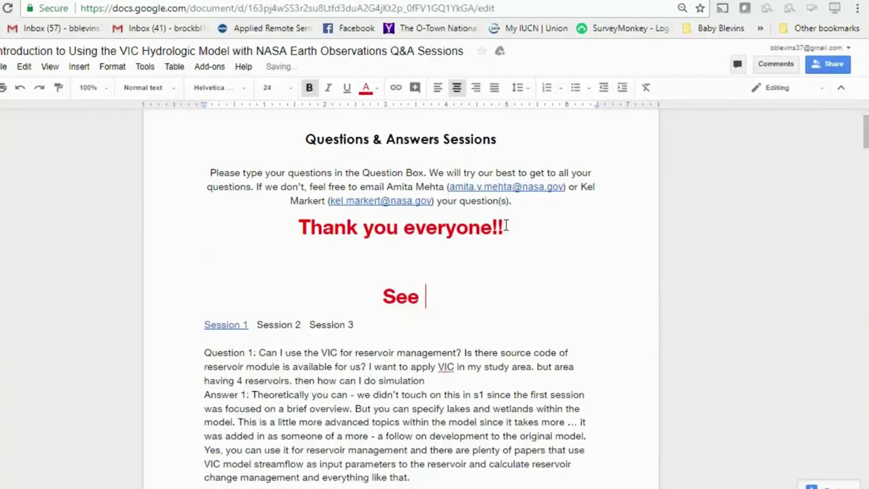
pyautogui.write(' you next week')
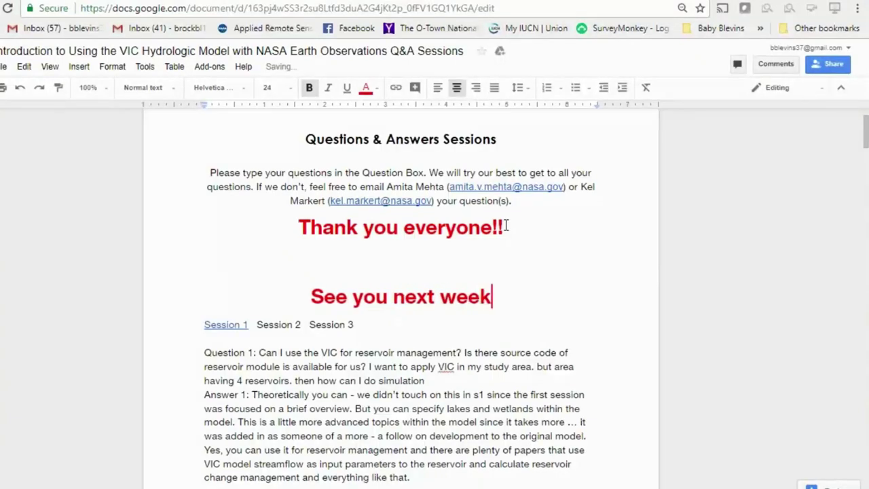
pyautogui.write('. Same time')
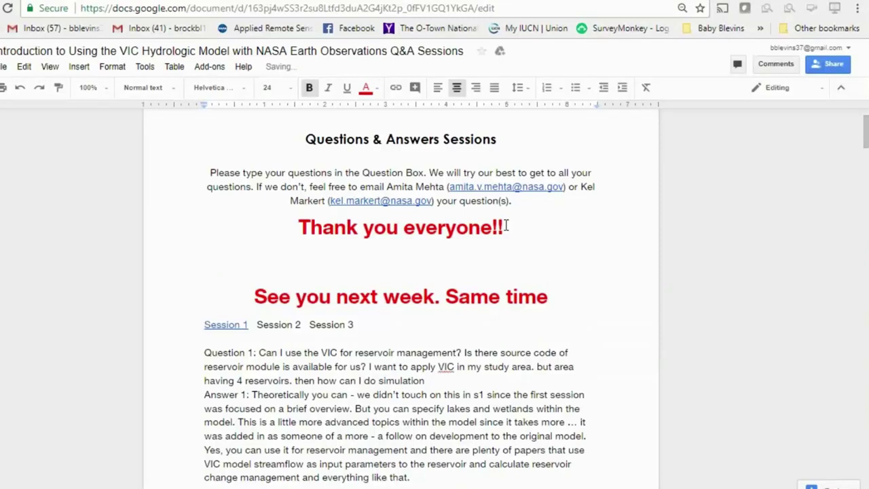
pyautogui.write('.')
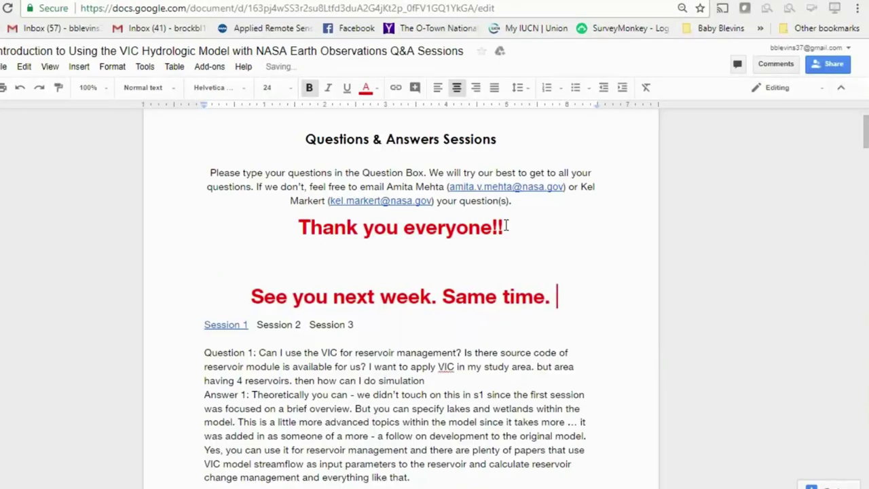